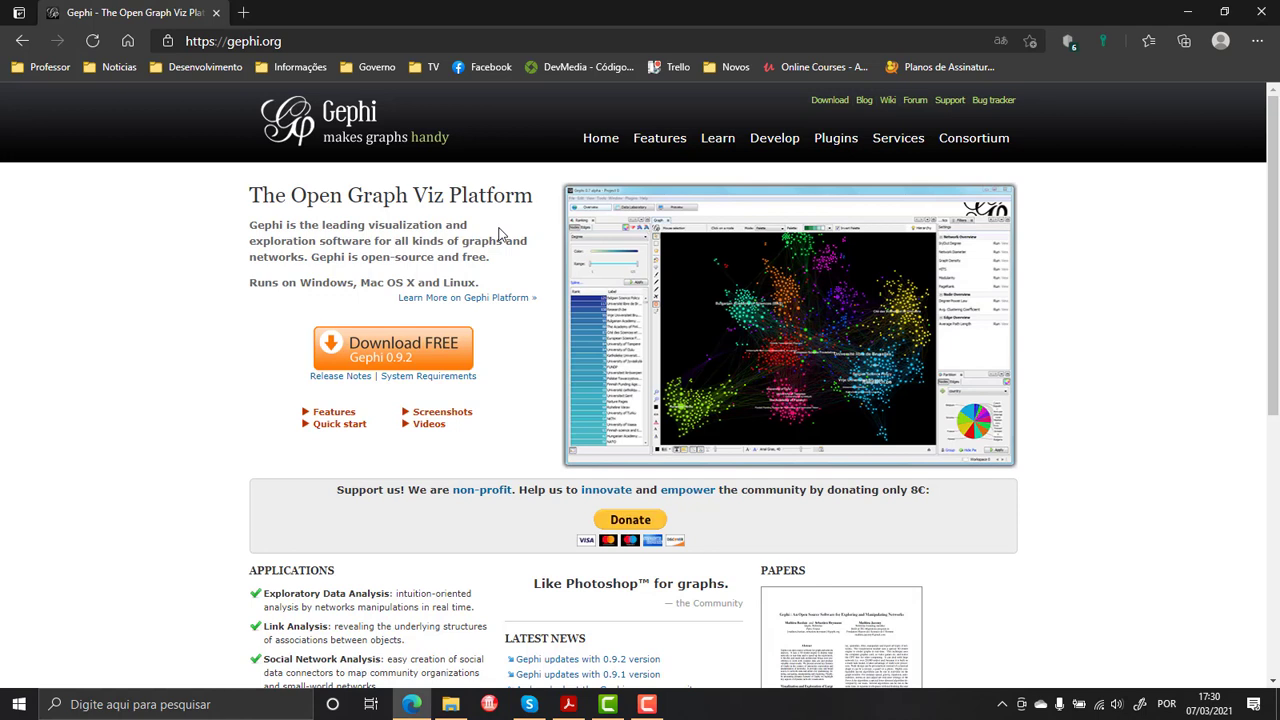
Step: Open the Features page of the Gephi site and look through its sections on visualization, layout and cartography
click(659, 142)
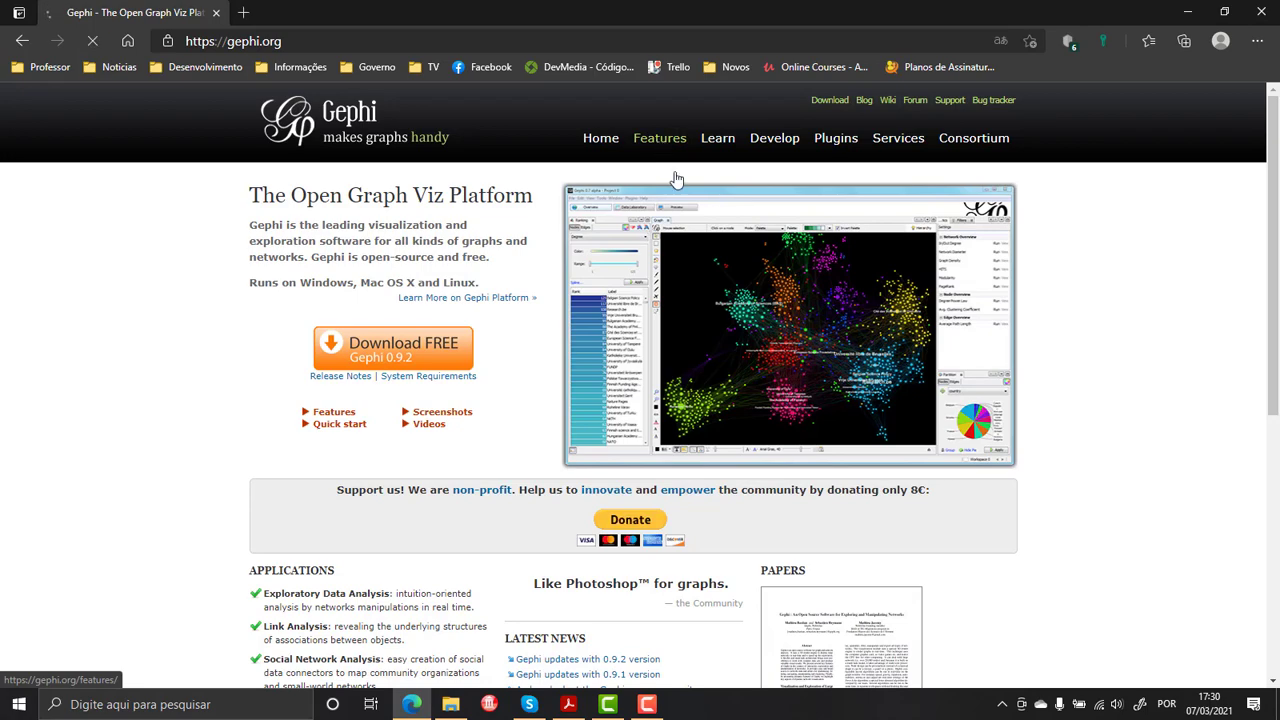
scroll(660, 286, down, 5)
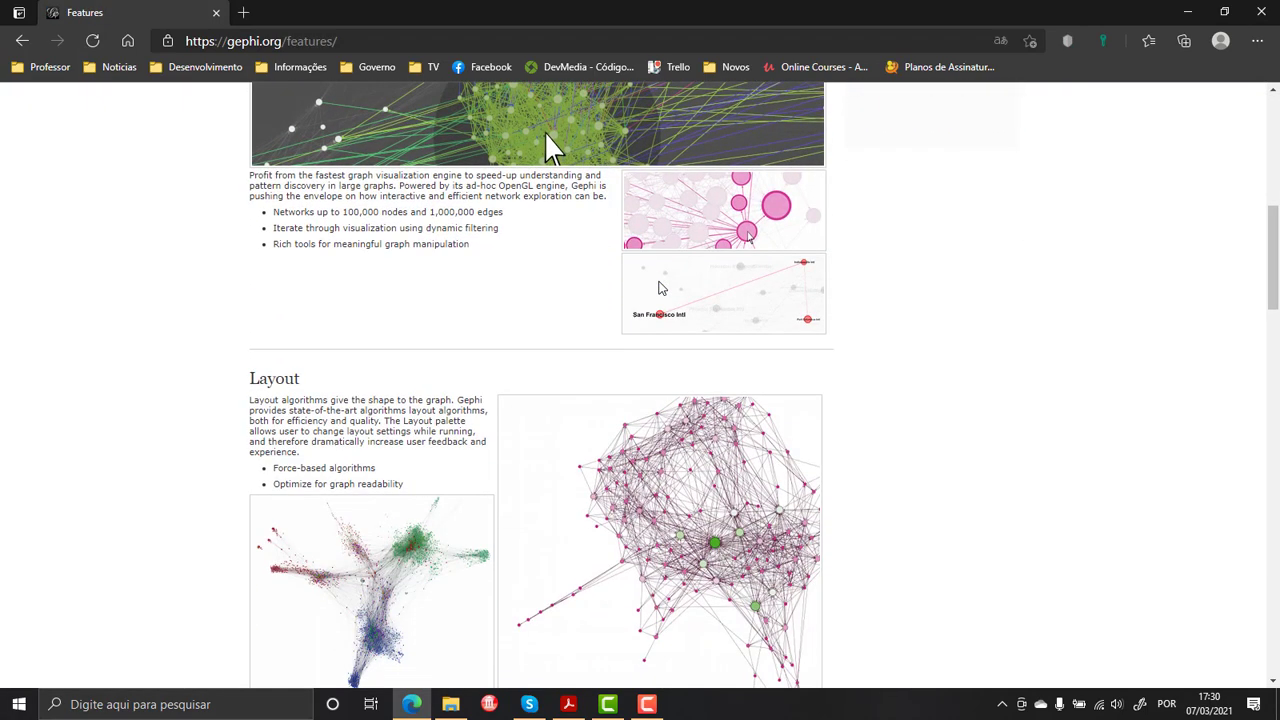
scroll(658, 287, down, 10)
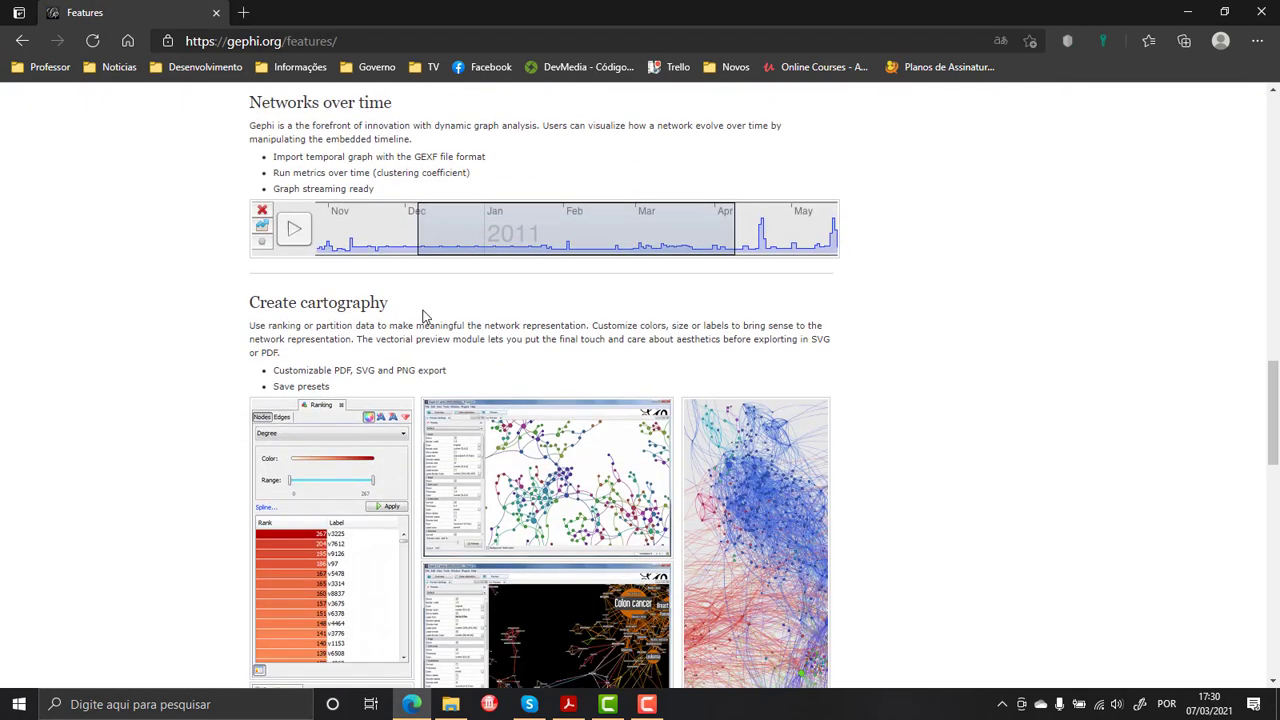
scroll(422, 316, up, 15)
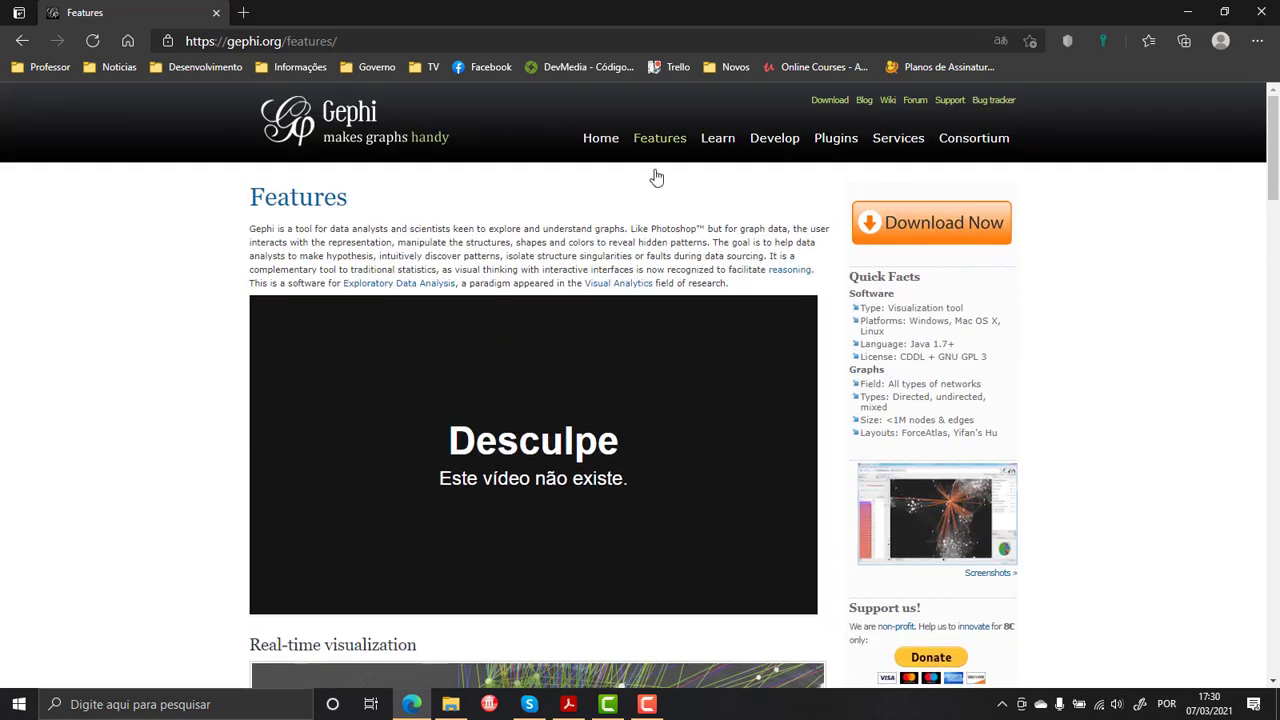
Step: Open the Learn page and look through its getting-started guides and tutorial lists
click(728, 141)
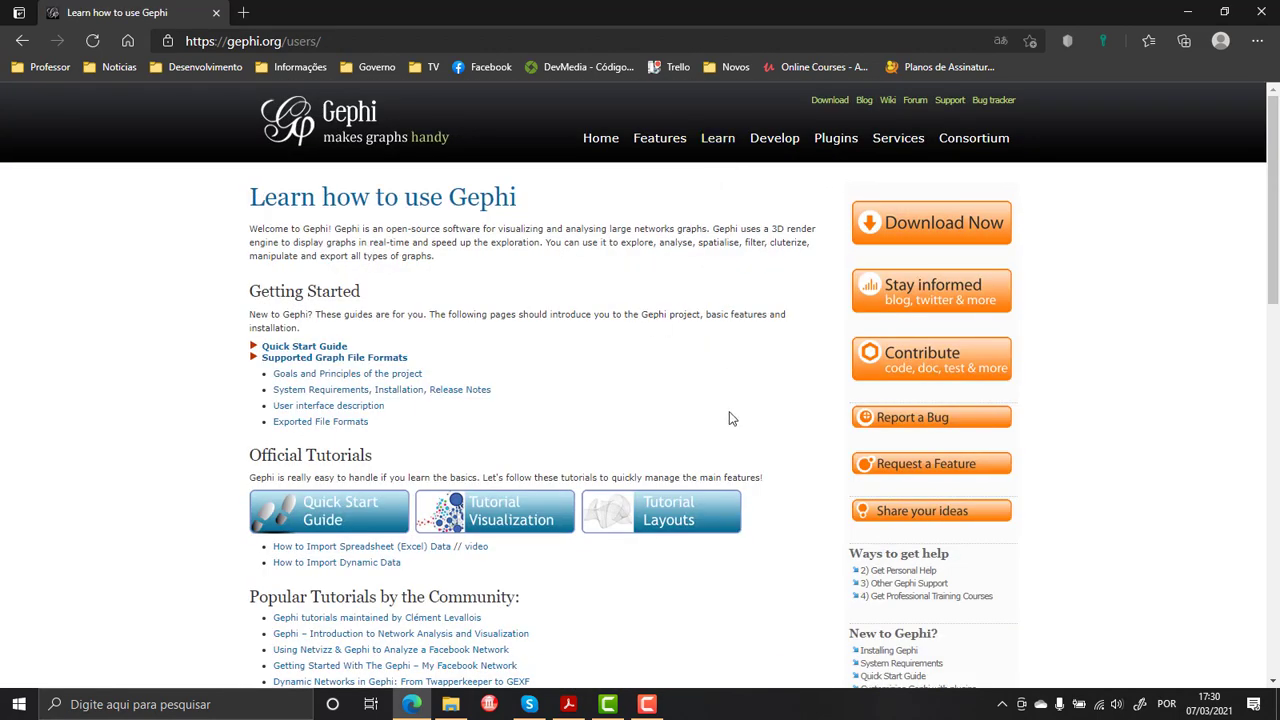
scroll(740, 427, down, 3)
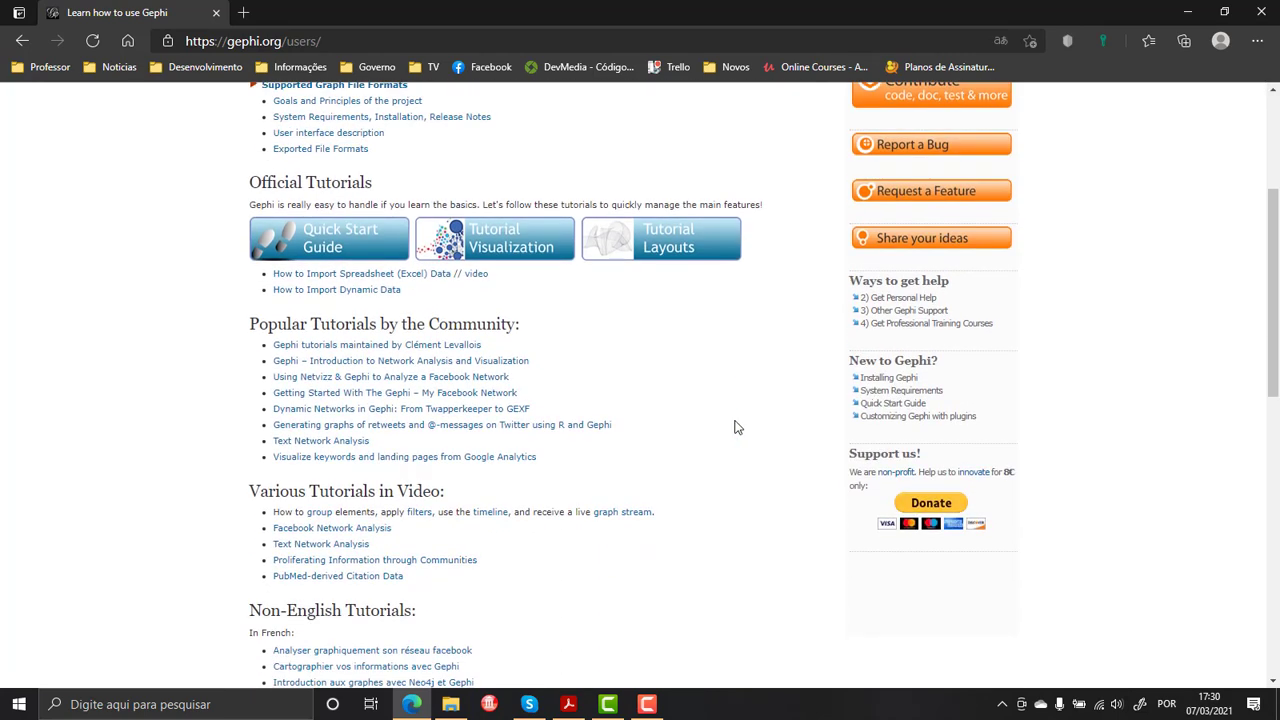
scroll(735, 427, up, 3)
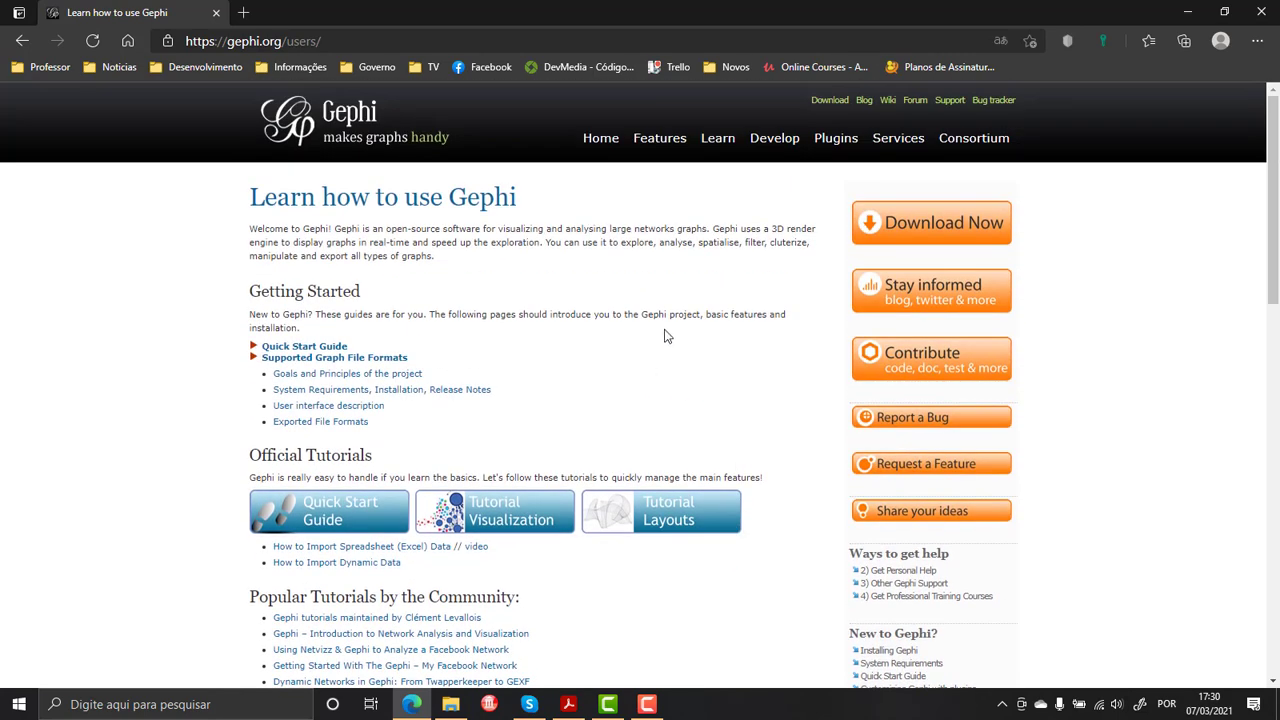
Step: Open the Develop page and look through its API references, Toolkit and Plug-in Bootcamp sections
click(775, 140)
scroll(617, 406, down, 2)
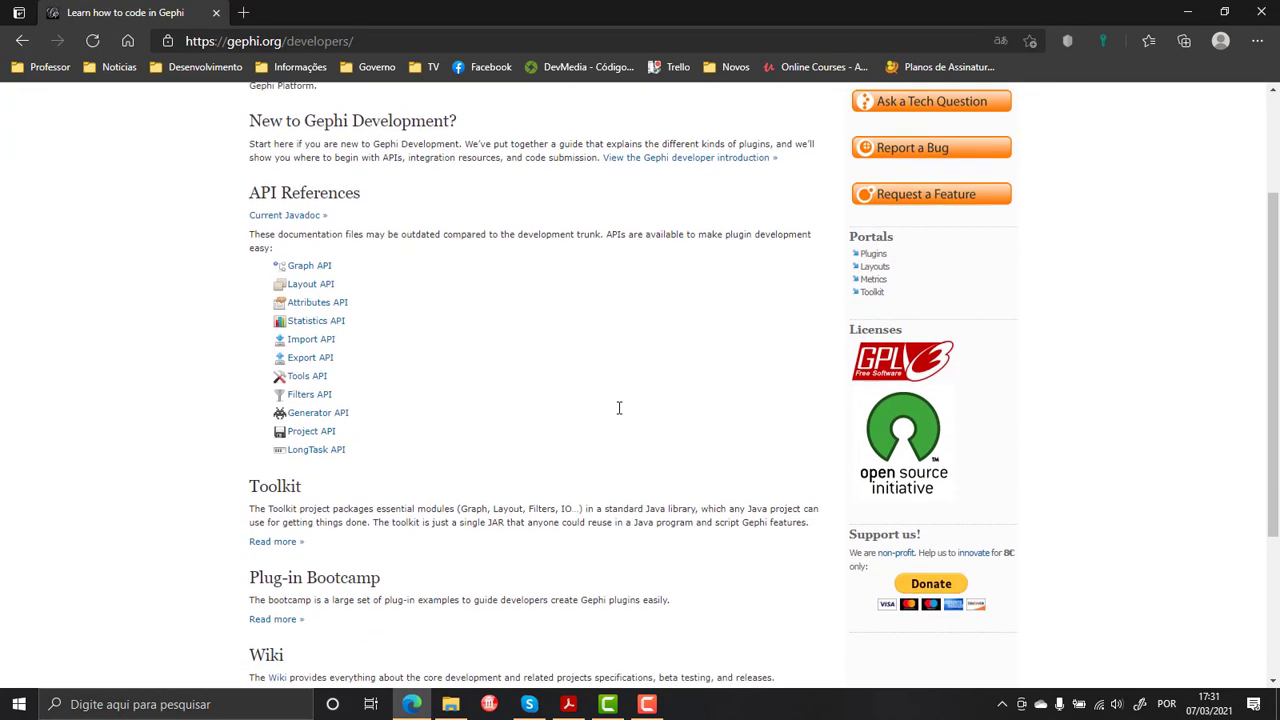
scroll(617, 406, up, 2)
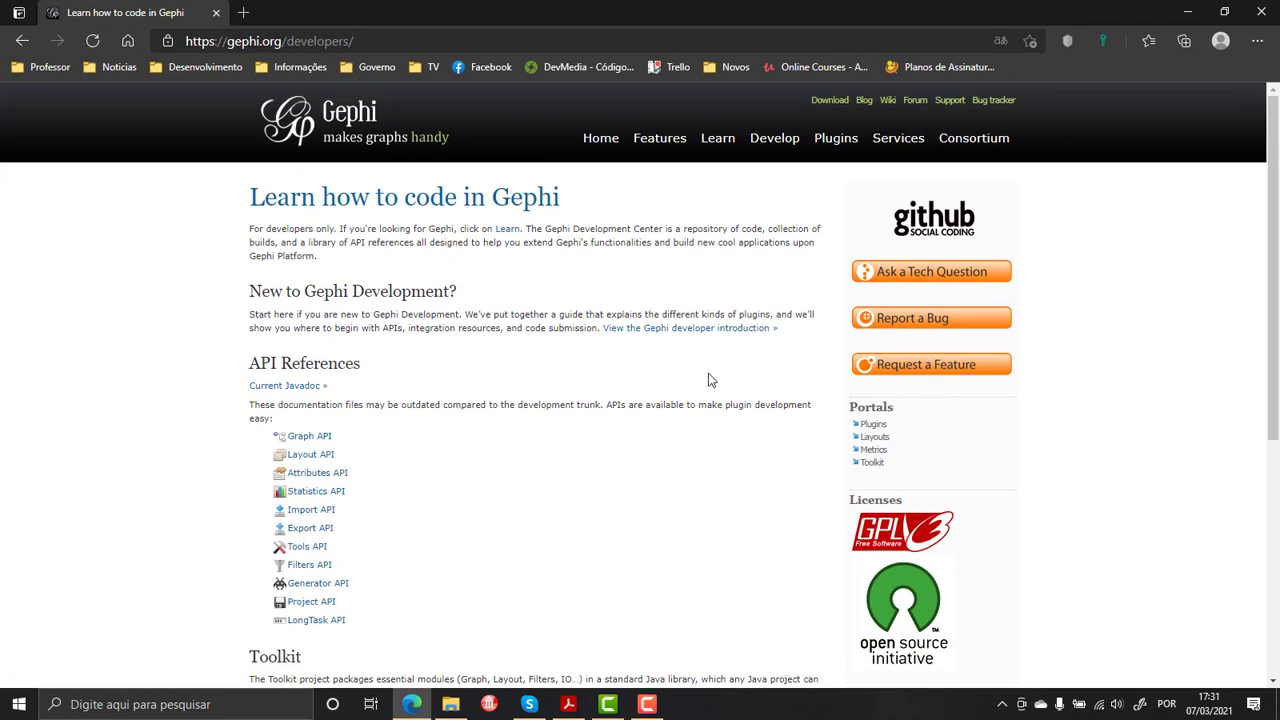
scroll(602, 364, down, 4)
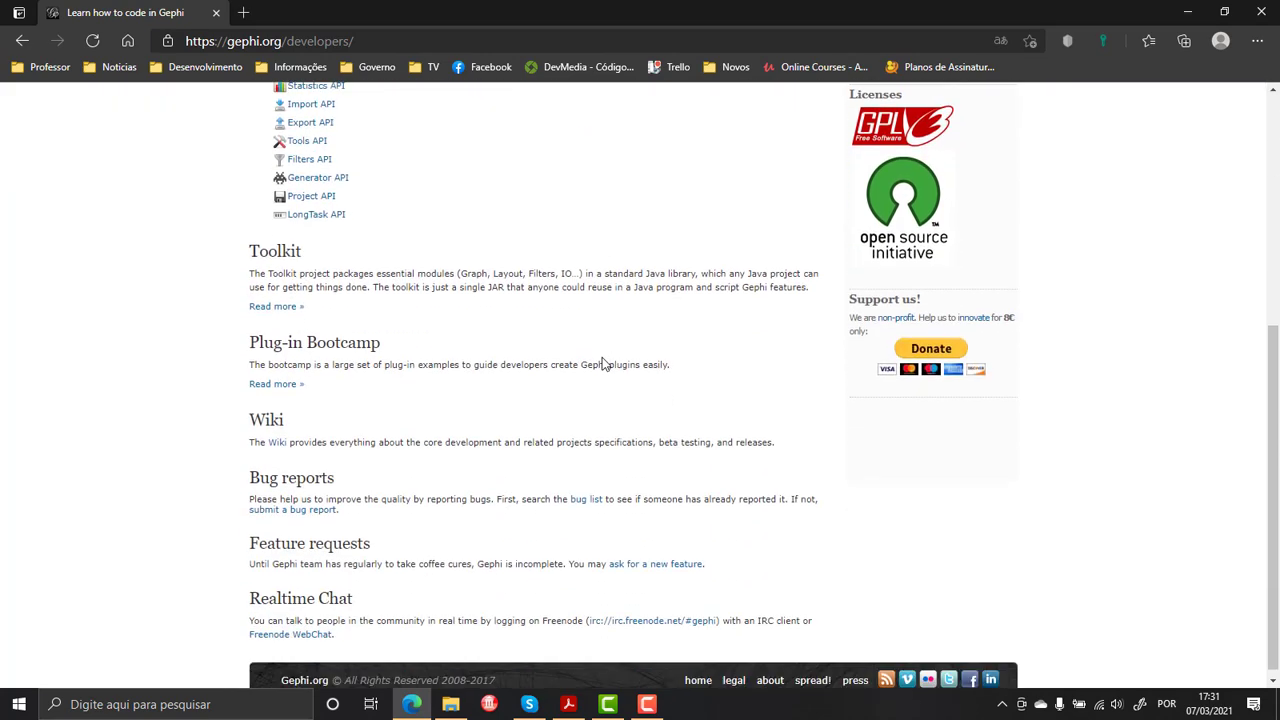
scroll(689, 380, up, 3)
scroll(689, 380, up, 2)
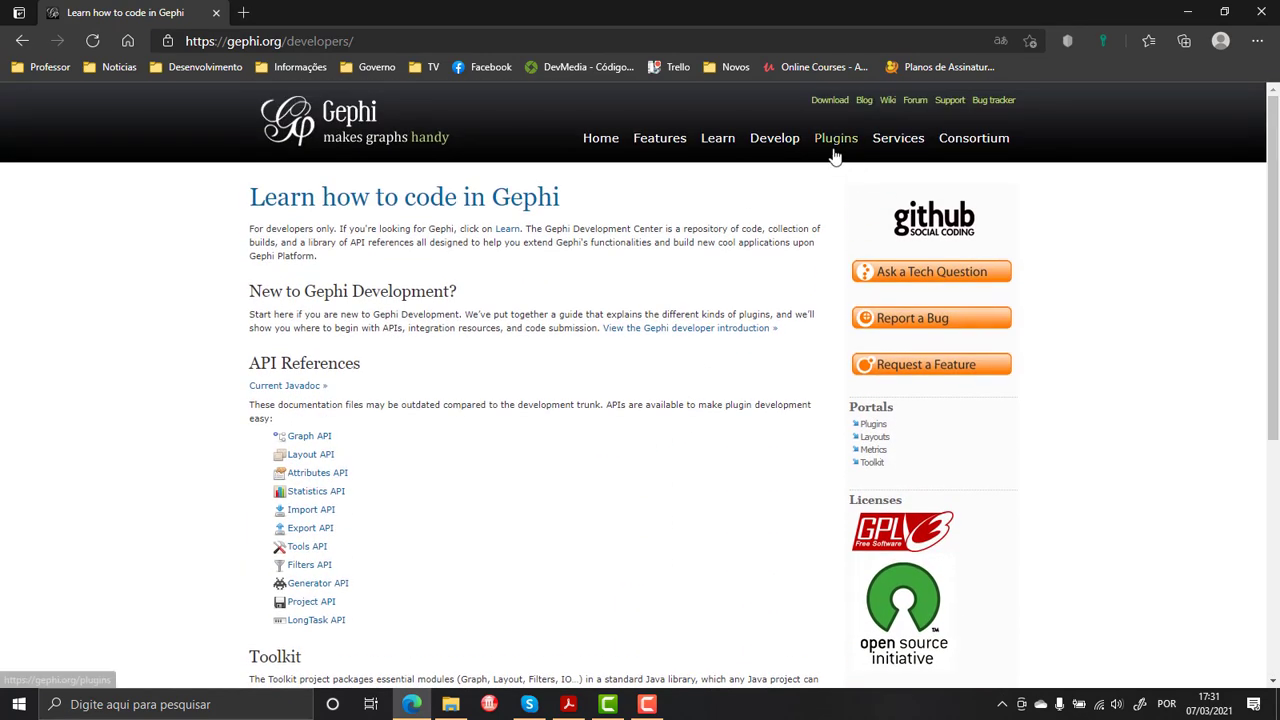
Step: View the Gephi Plugins page and return to the site's home page
click(833, 142)
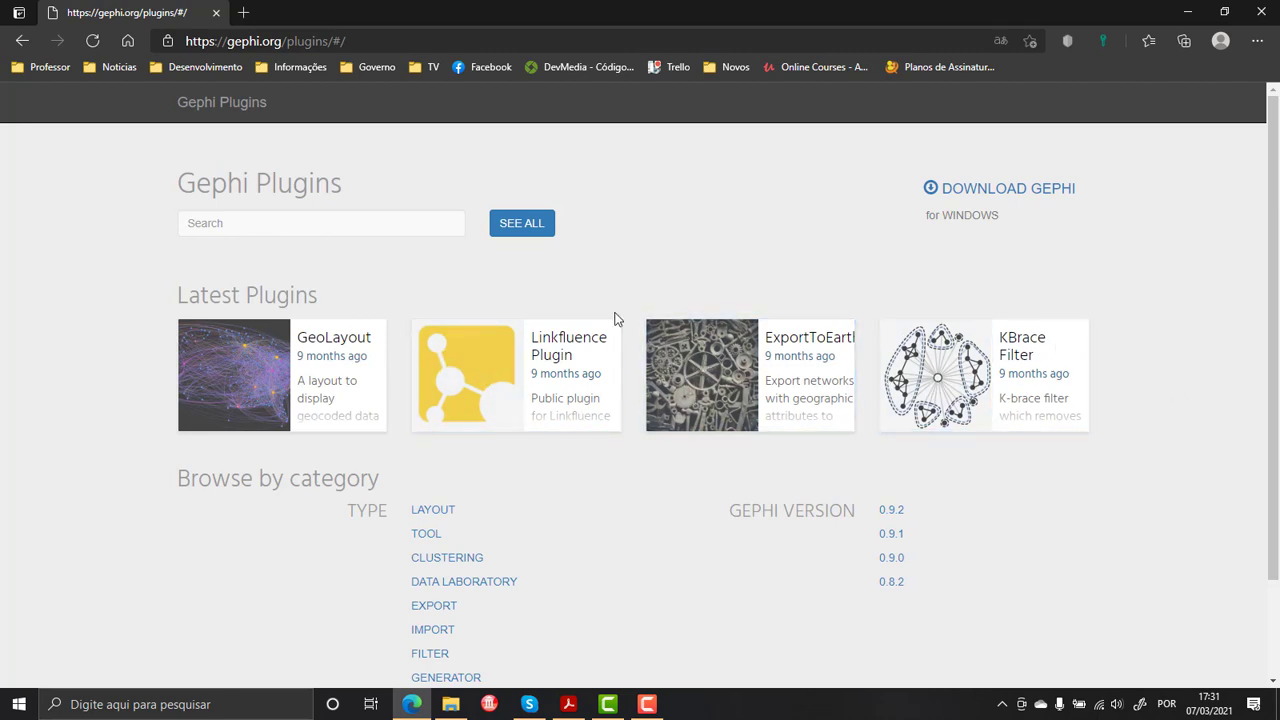
click(24, 41)
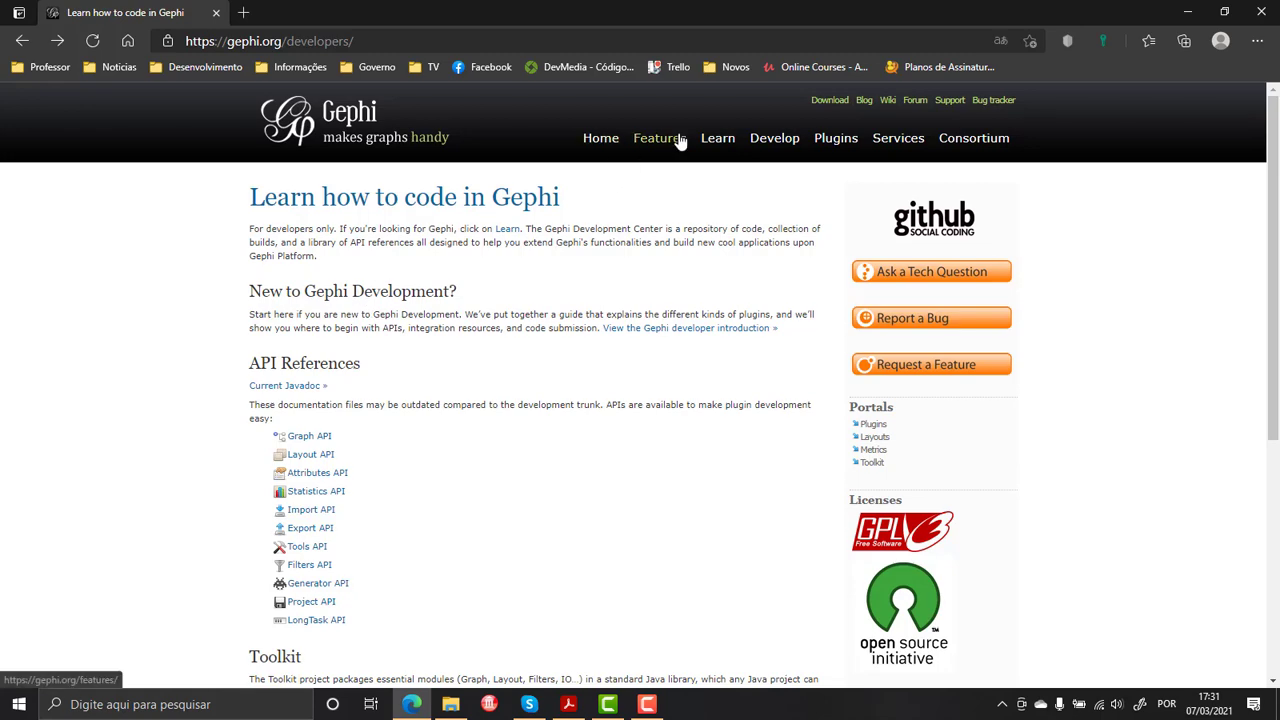
click(612, 148)
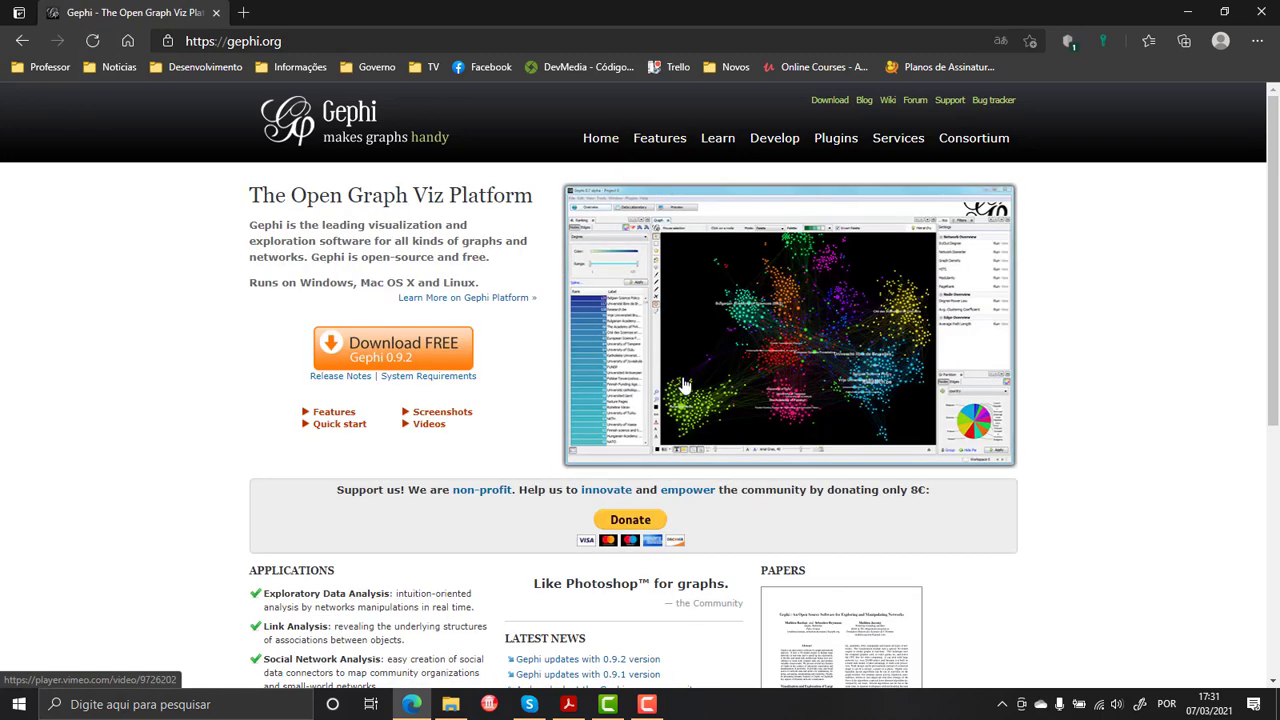
Step: Open the download page for Gephi 0.9.2 and close the browser
click(397, 363)
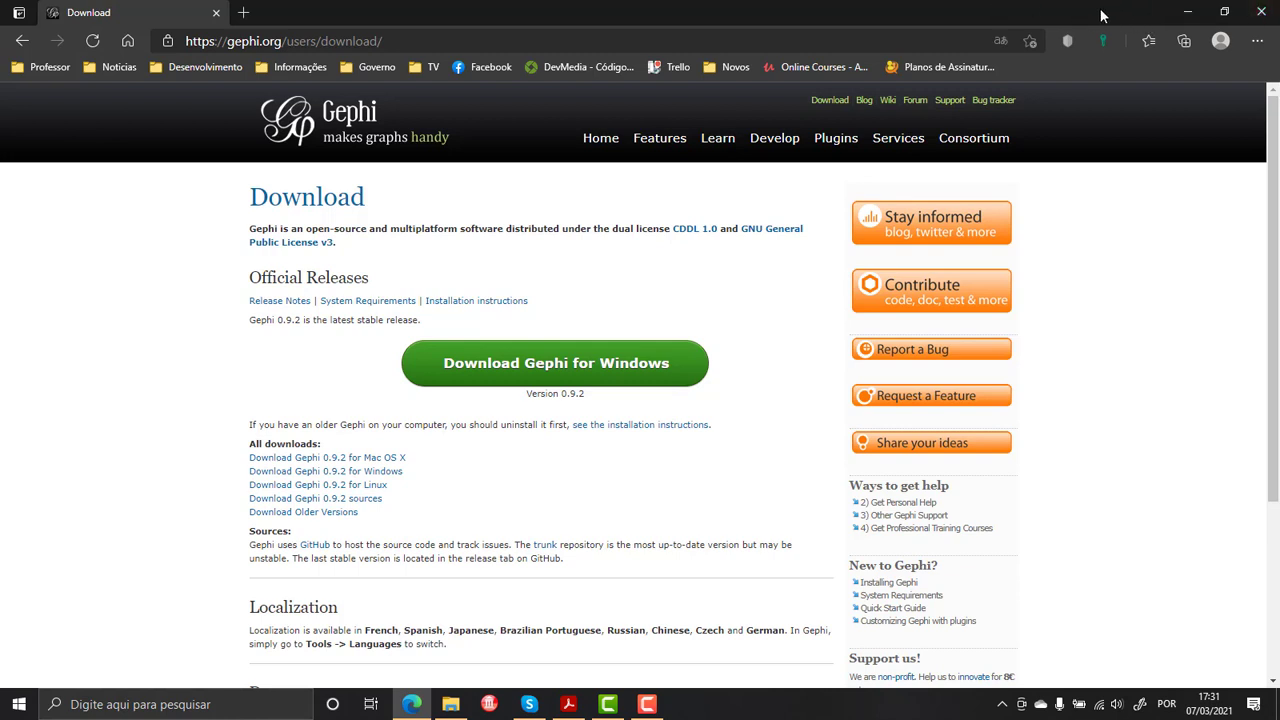
click(1259, 13)
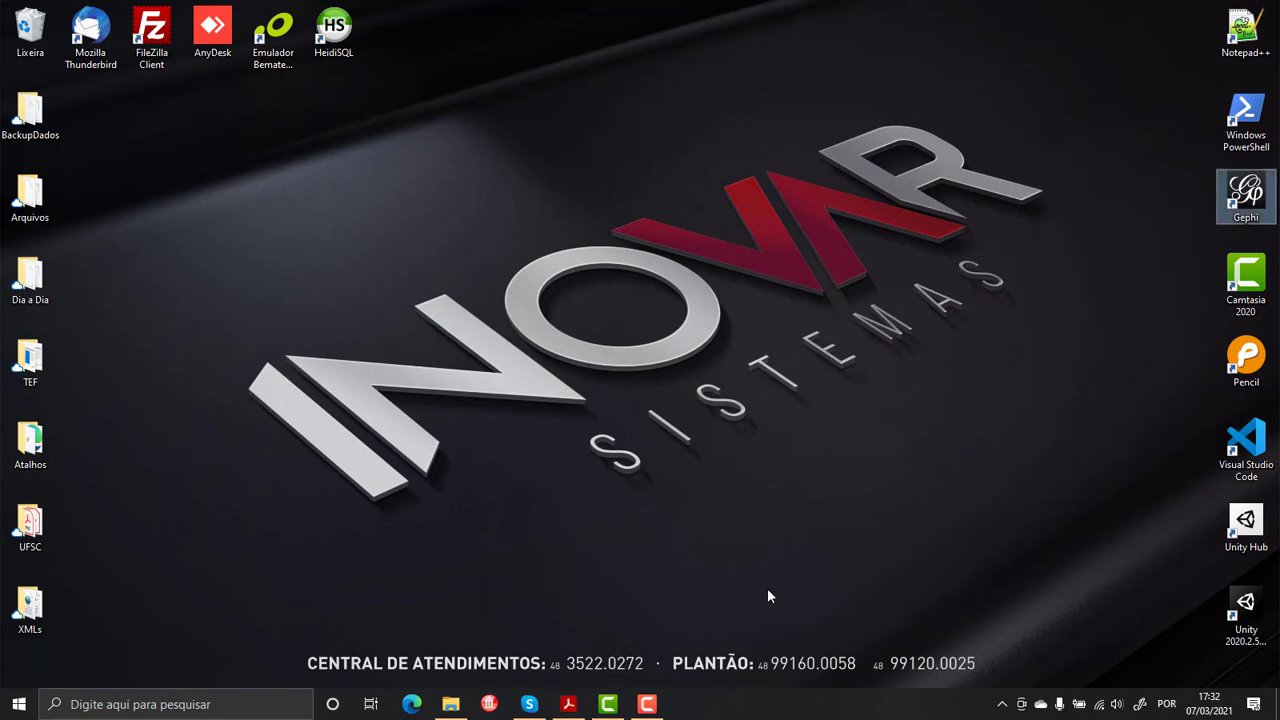
Step: Launch Gephi from the desktop and create a new project from the welcome window
double_click(1241, 222)
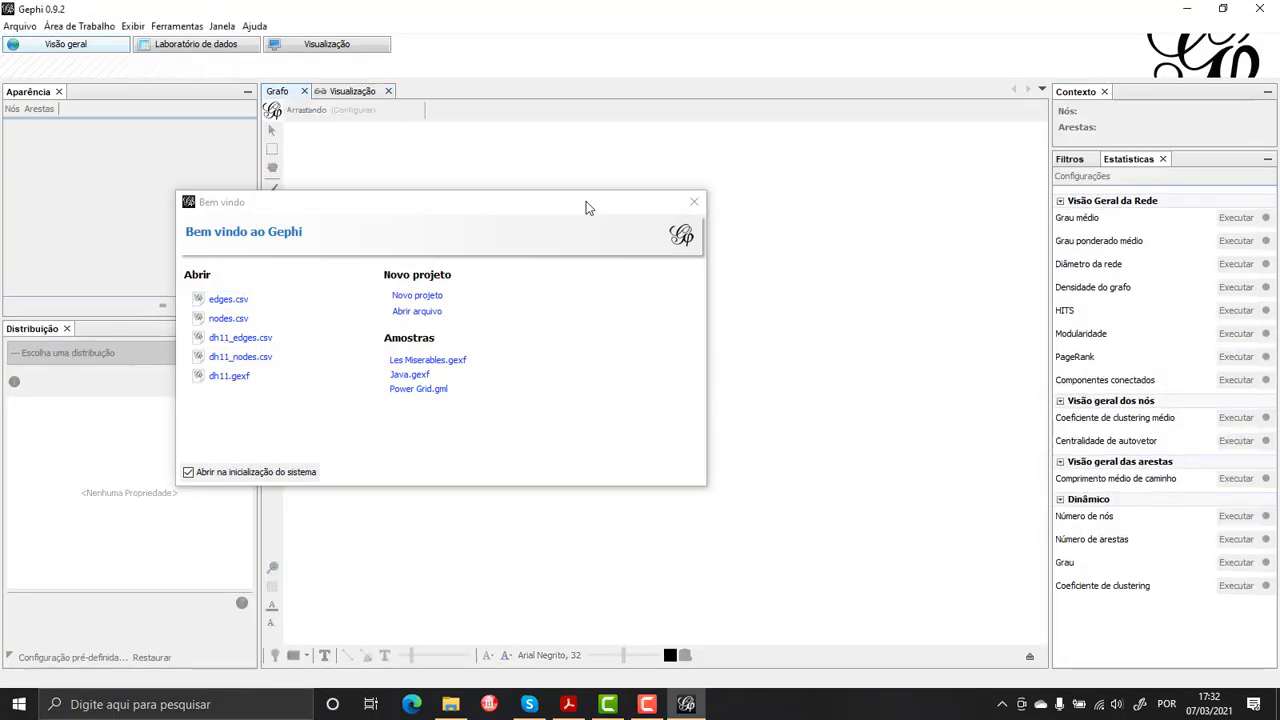
drag(586, 204, 772, 160)
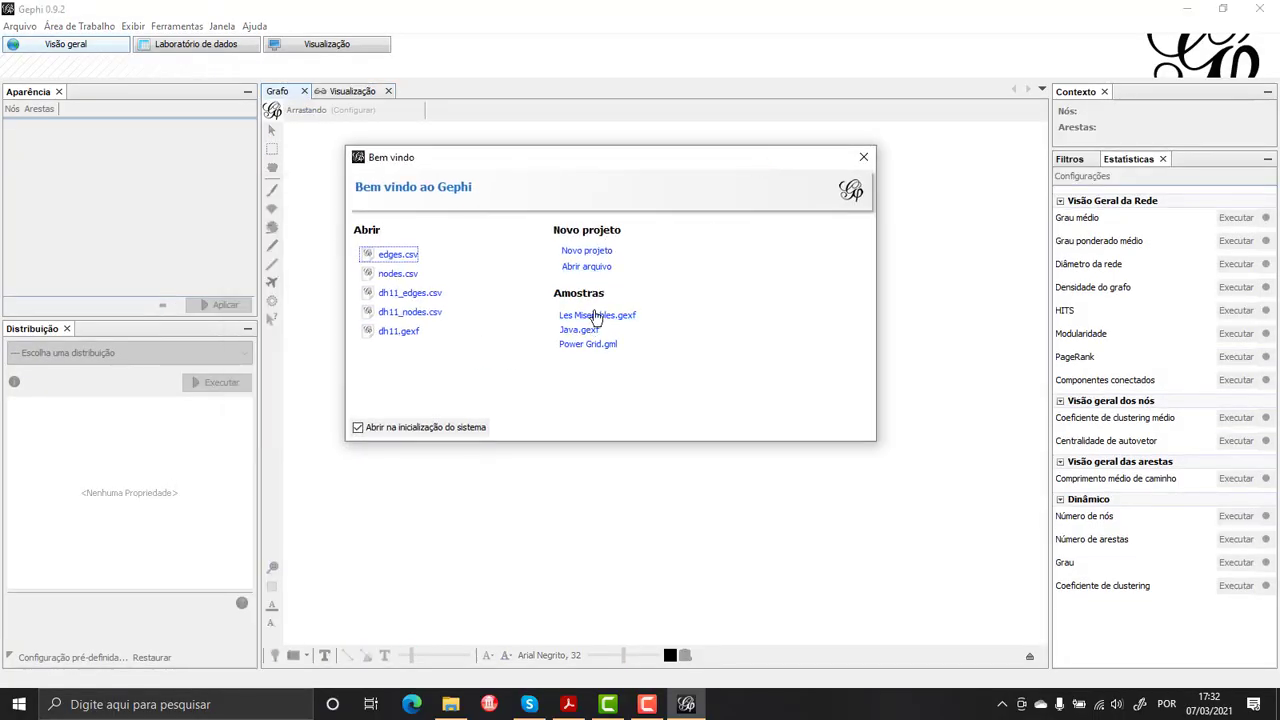
click(597, 255)
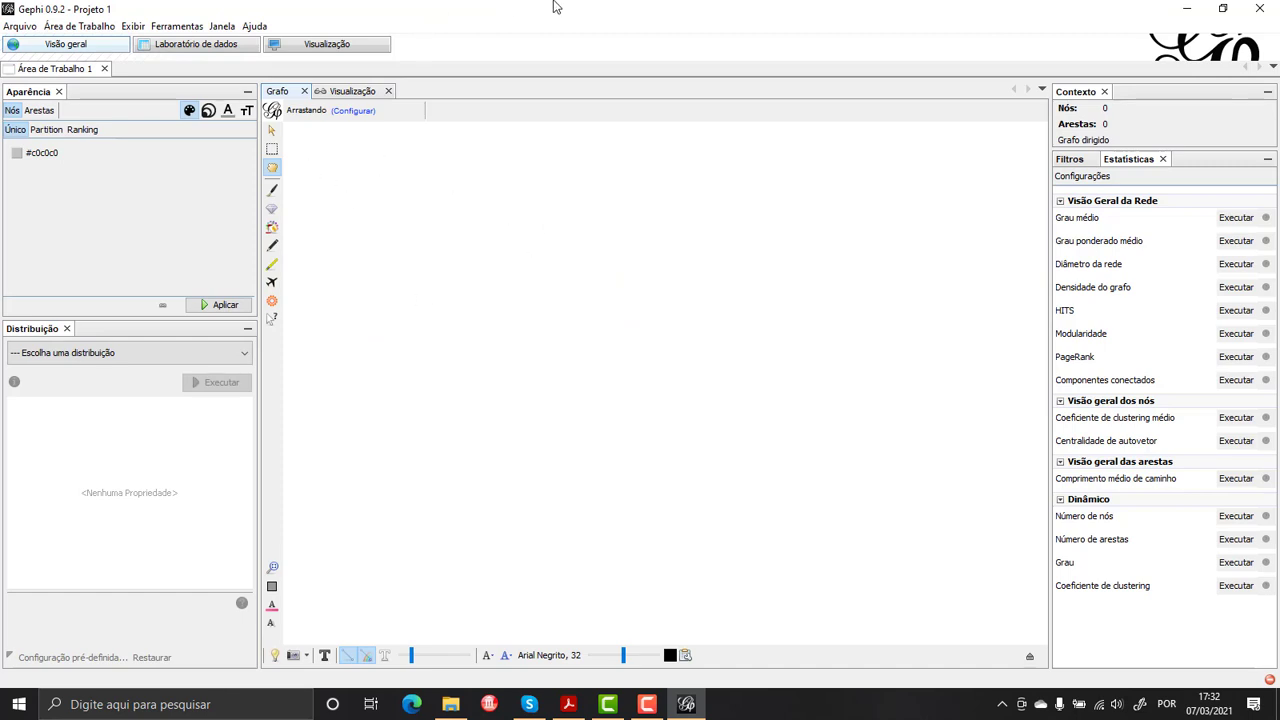
Step: Inspect the project's properties and dismiss the dialog without saving
click(30, 27)
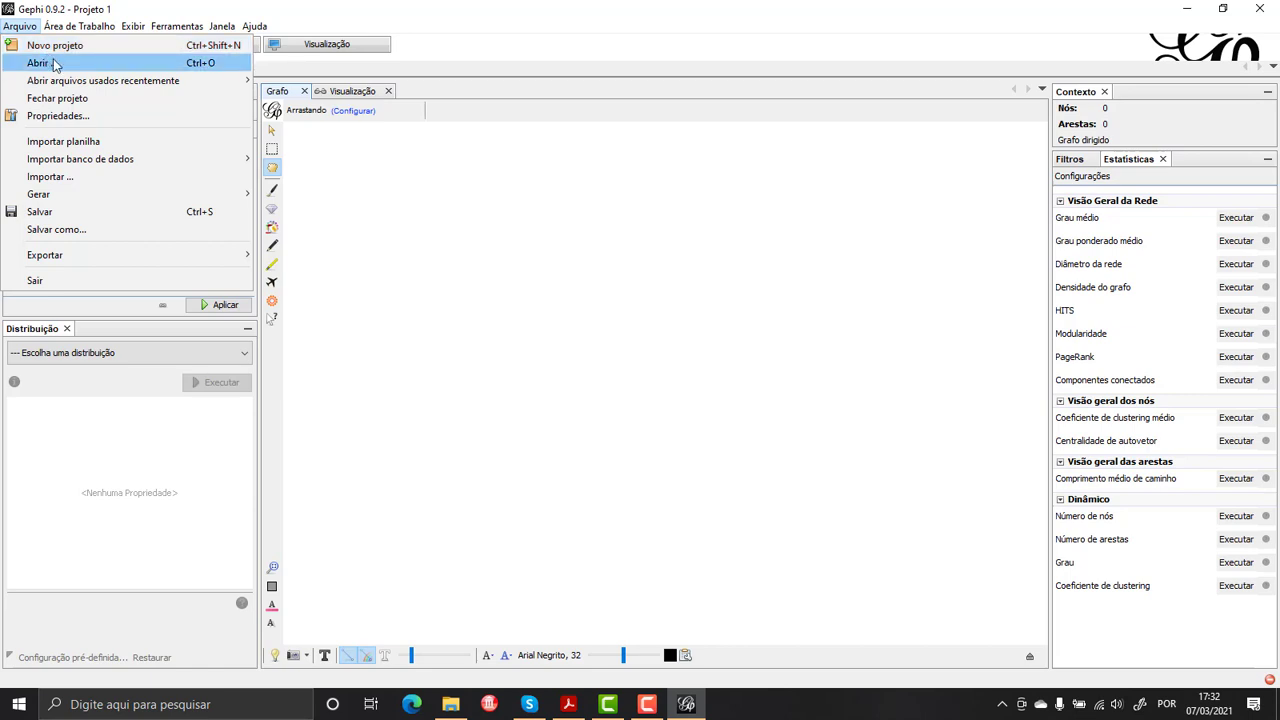
mouse_move(99, 88)
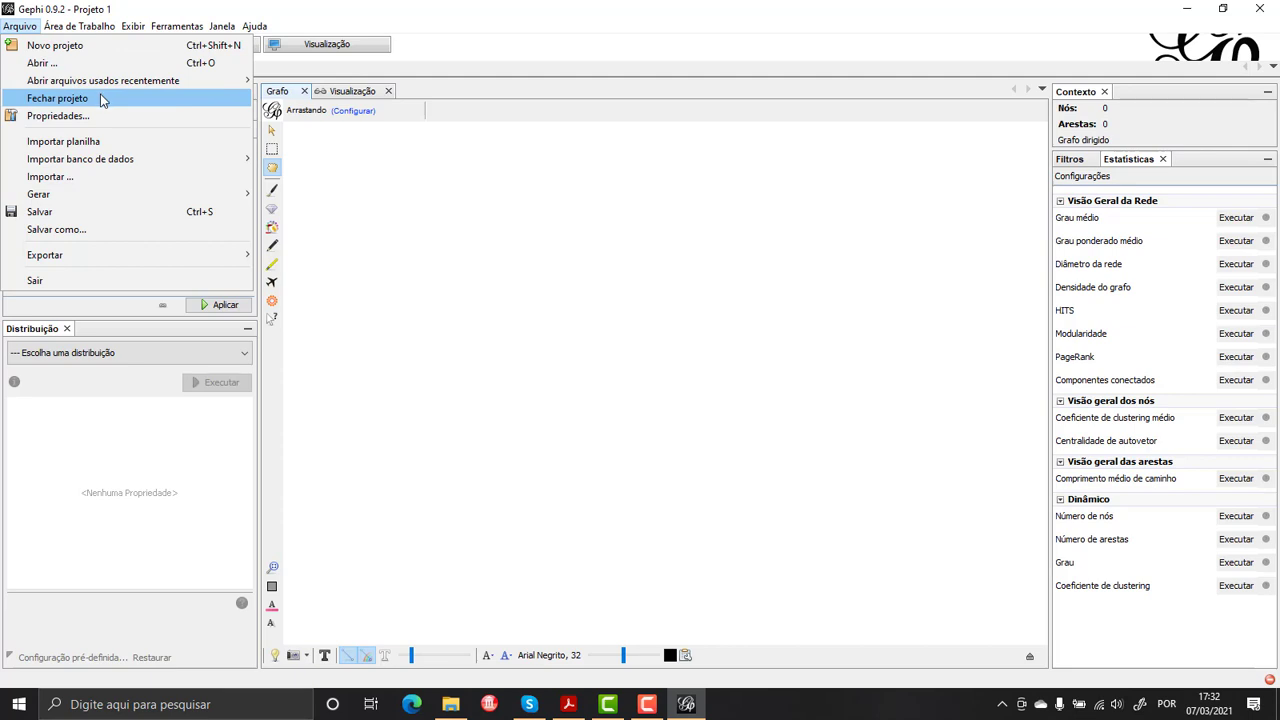
click(99, 119)
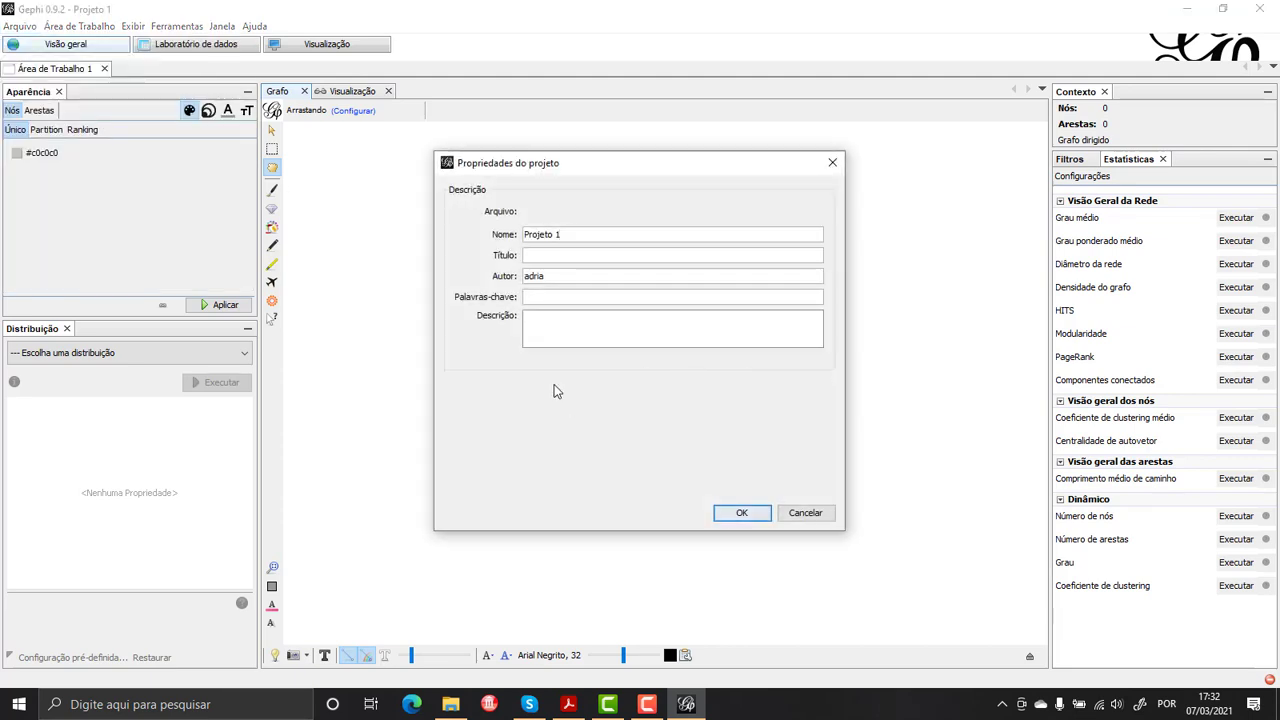
click(806, 515)
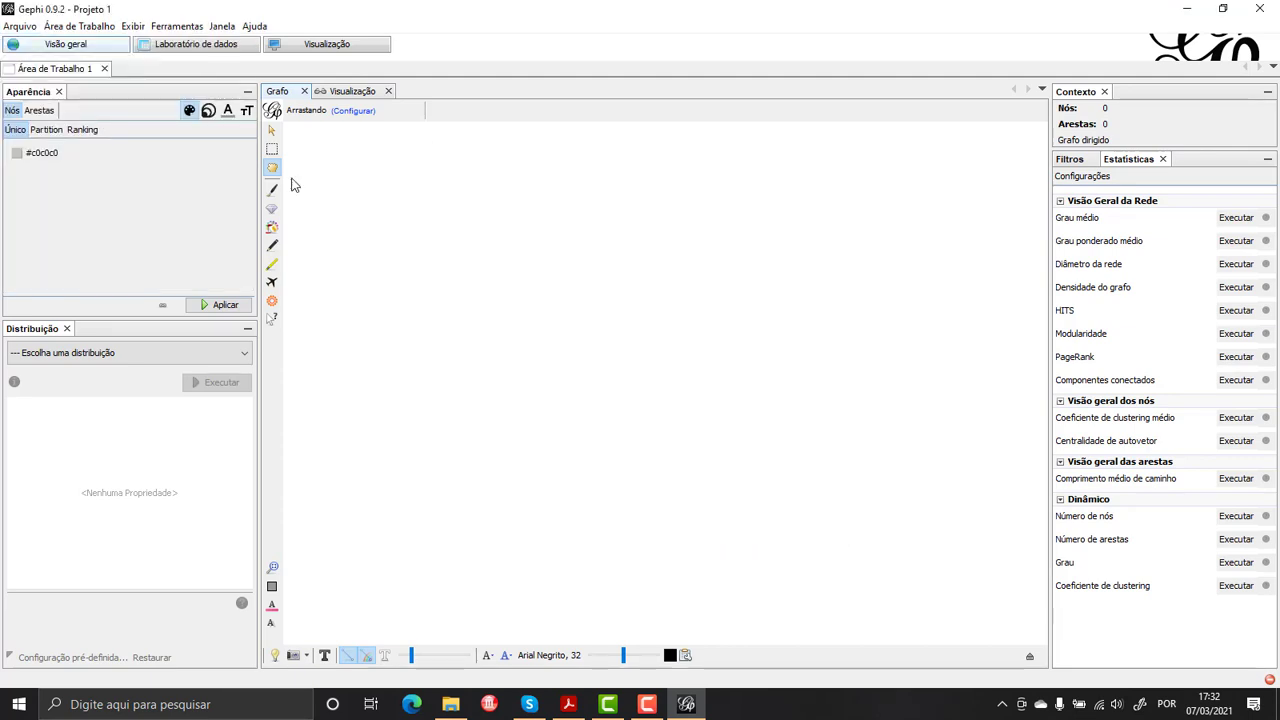
Step: Examine the edge-list database import settings, including the available database drivers, and cancel the import
click(20, 26)
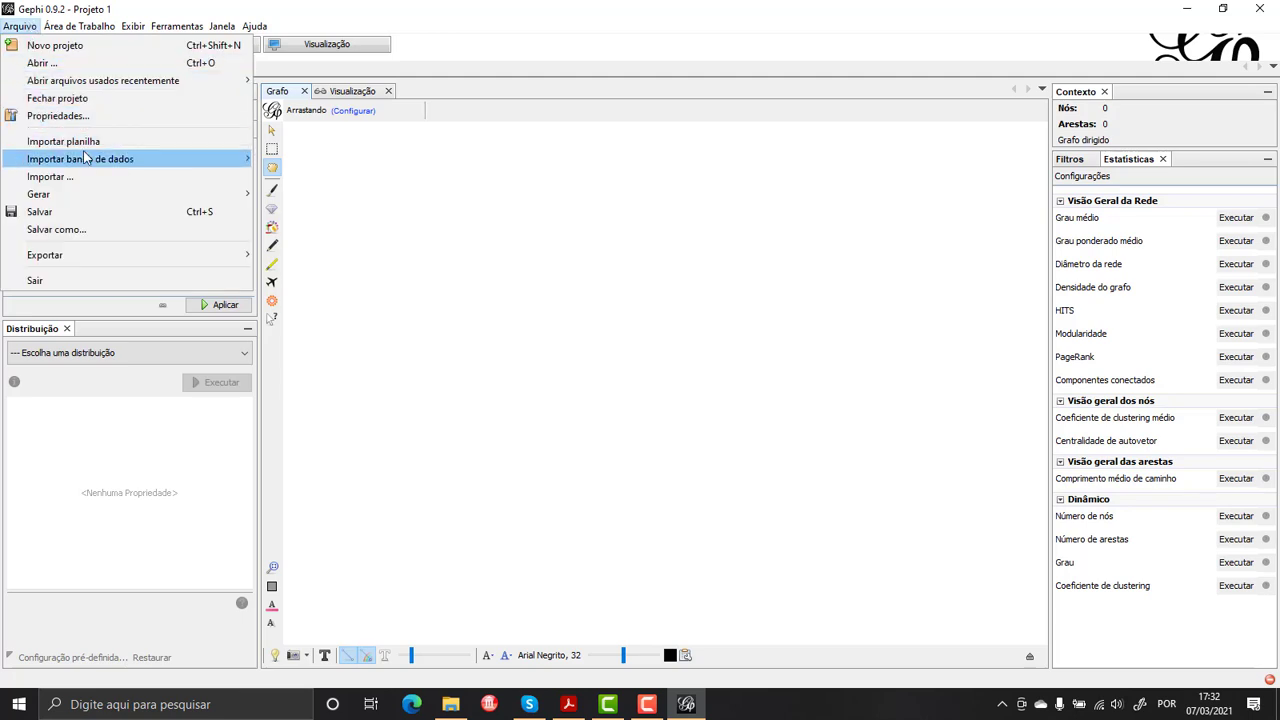
mouse_move(97, 166)
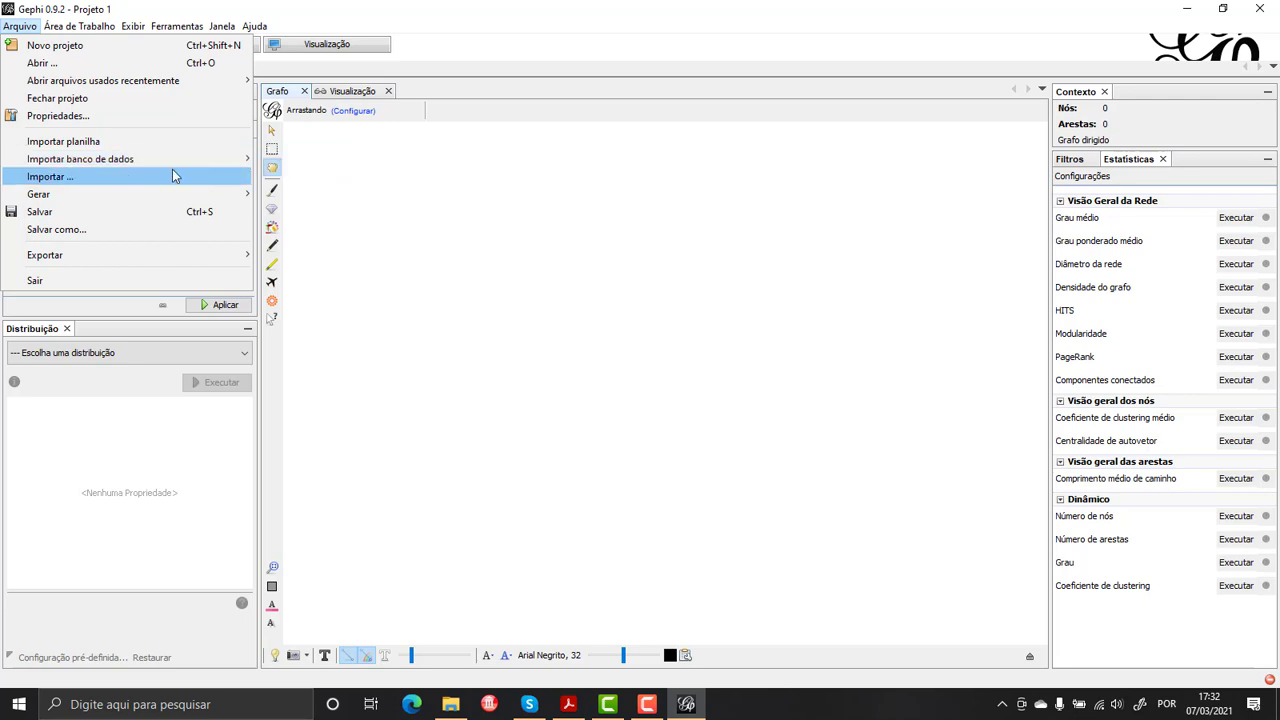
mouse_move(164, 158)
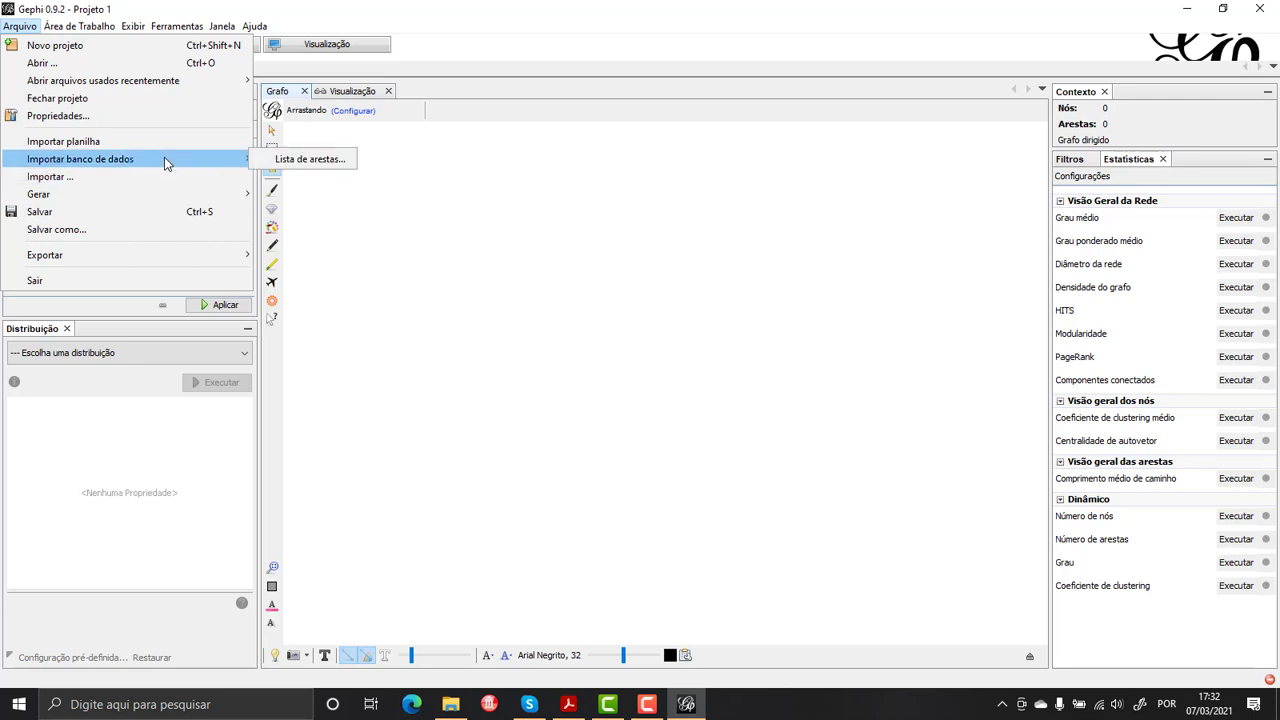
click(300, 163)
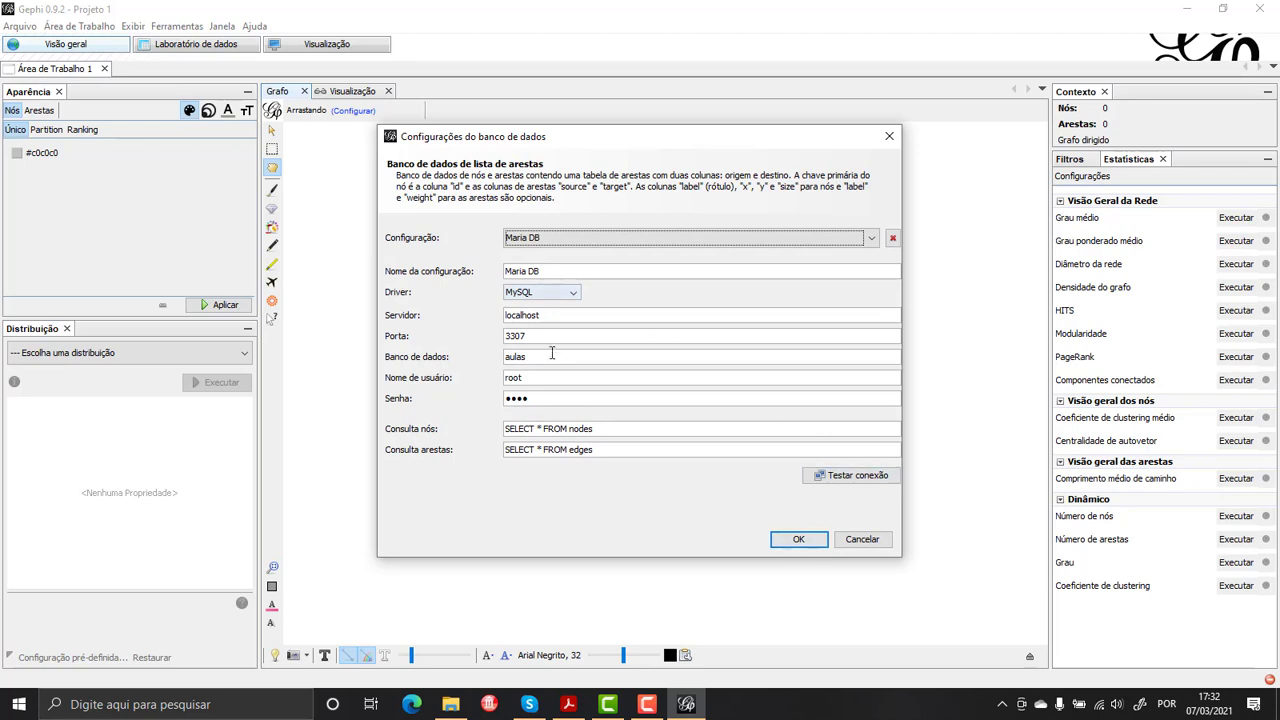
click(568, 293)
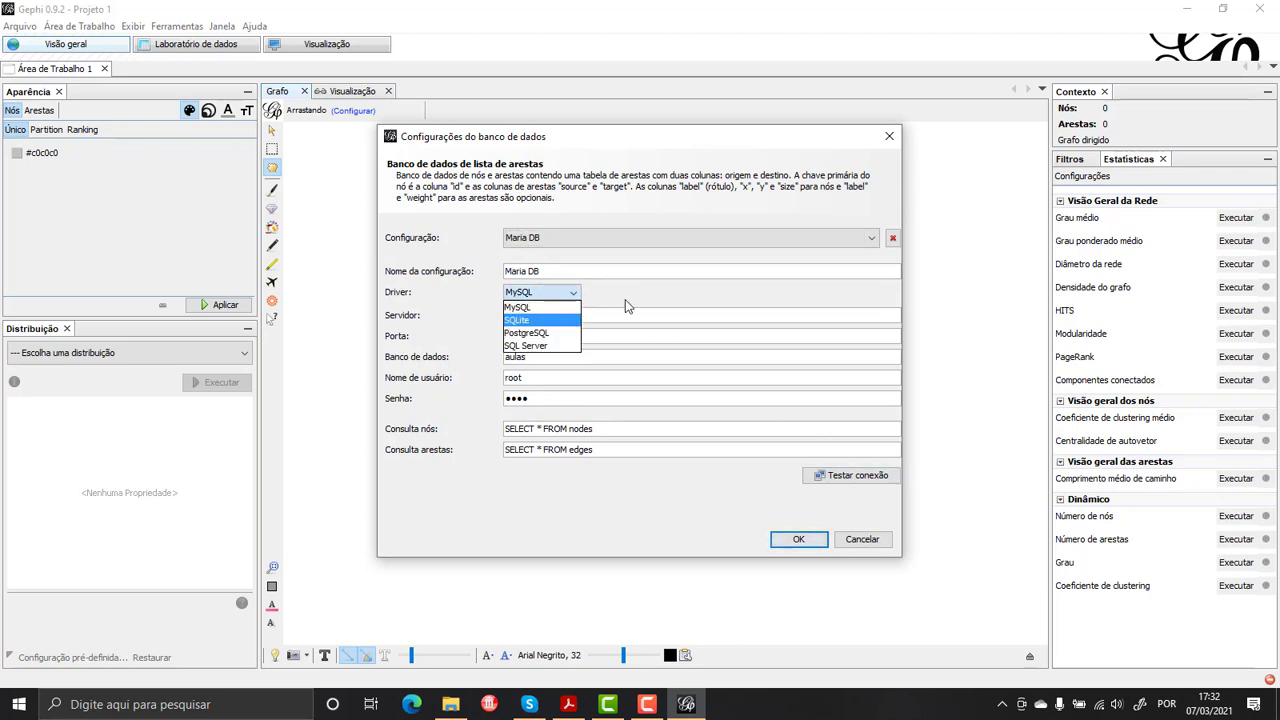
click(878, 541)
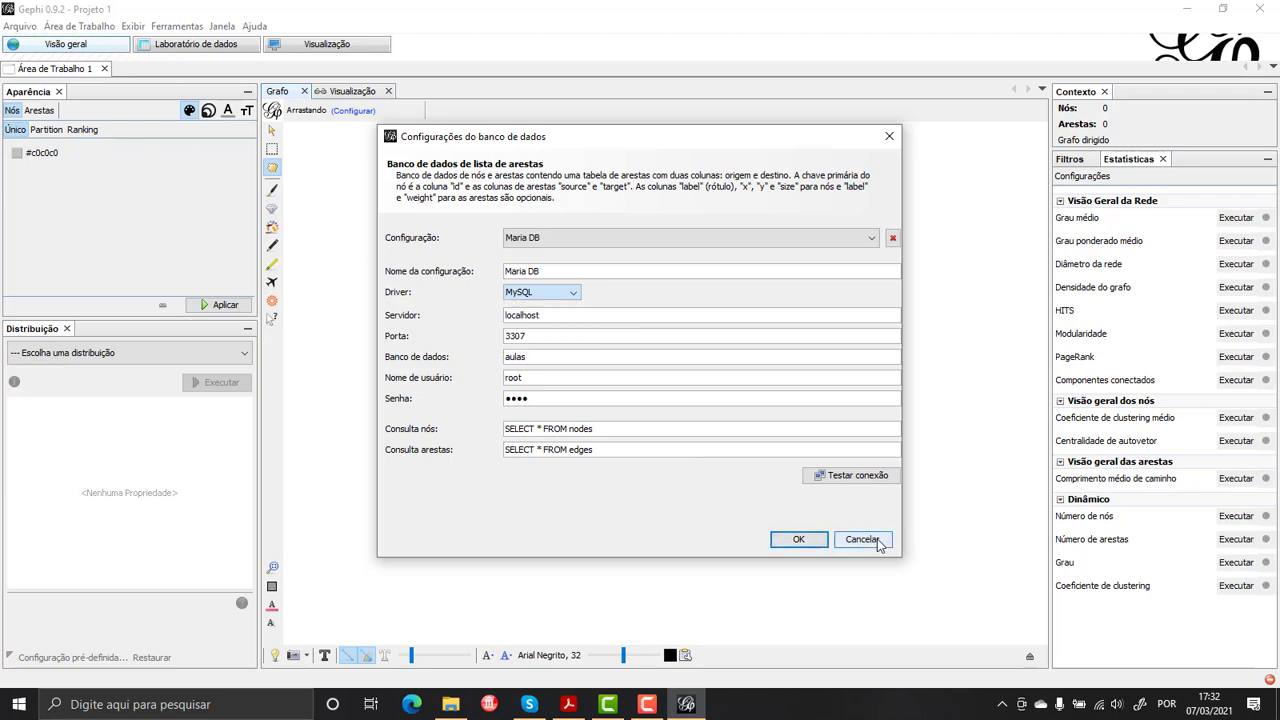
click(878, 541)
Step: Generate the dynamic graph example and inspect it in the graph view
click(19, 26)
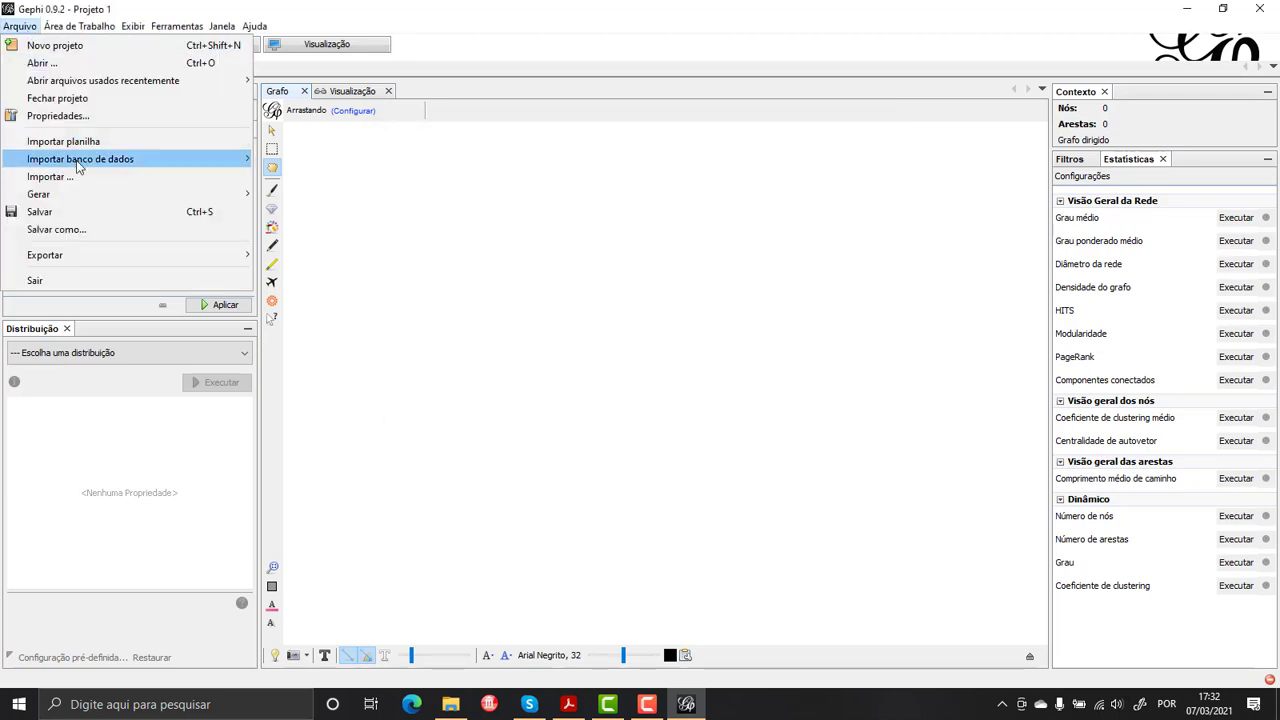
mouse_move(86, 197)
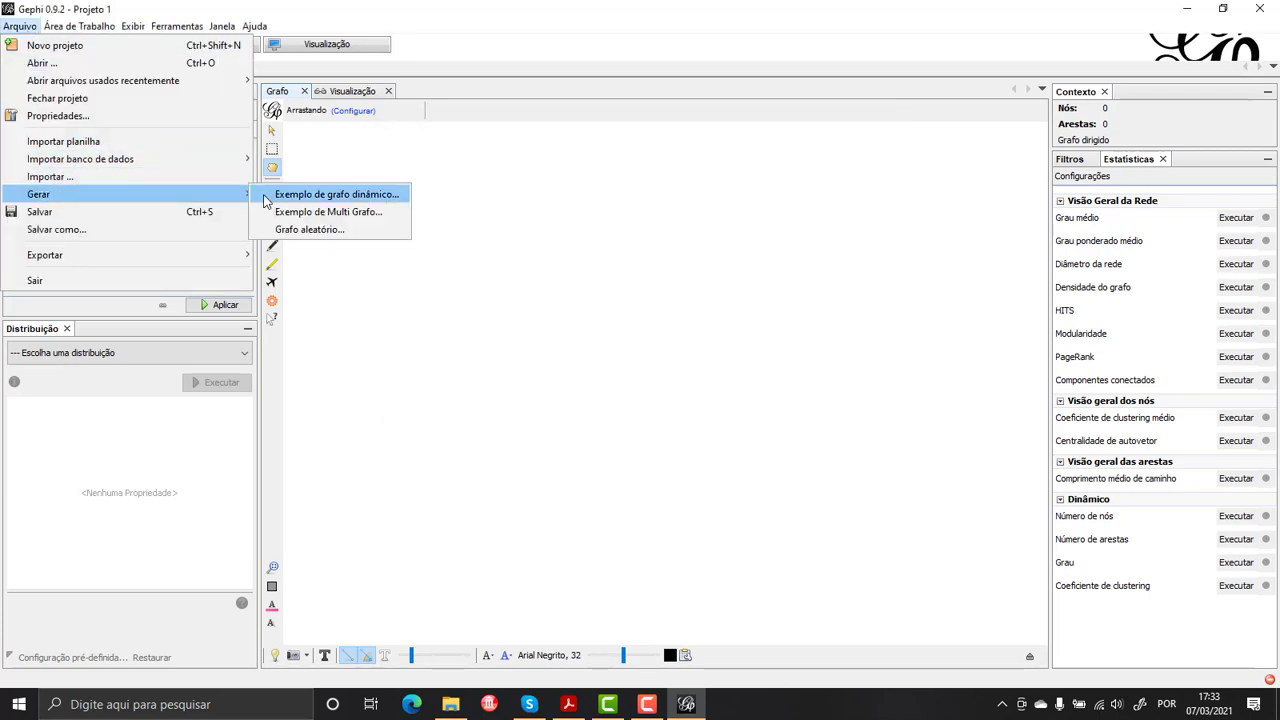
click(385, 194)
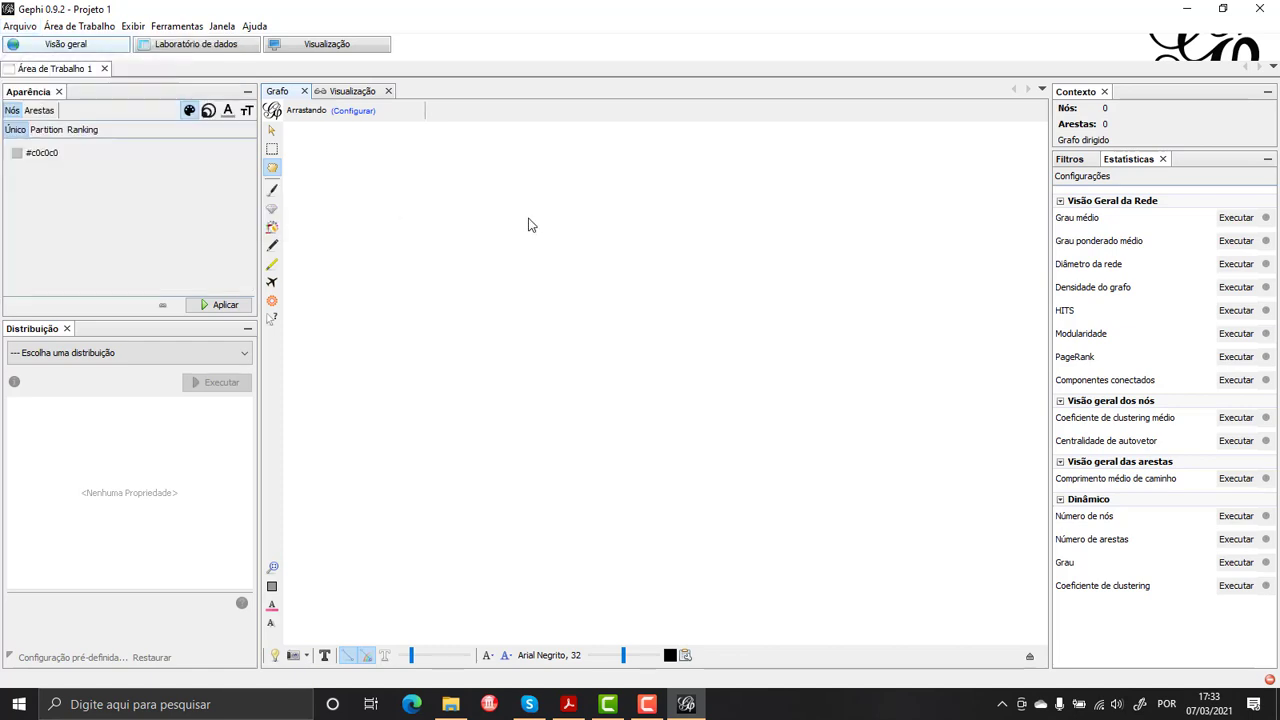
scroll(650, 329, up, 3)
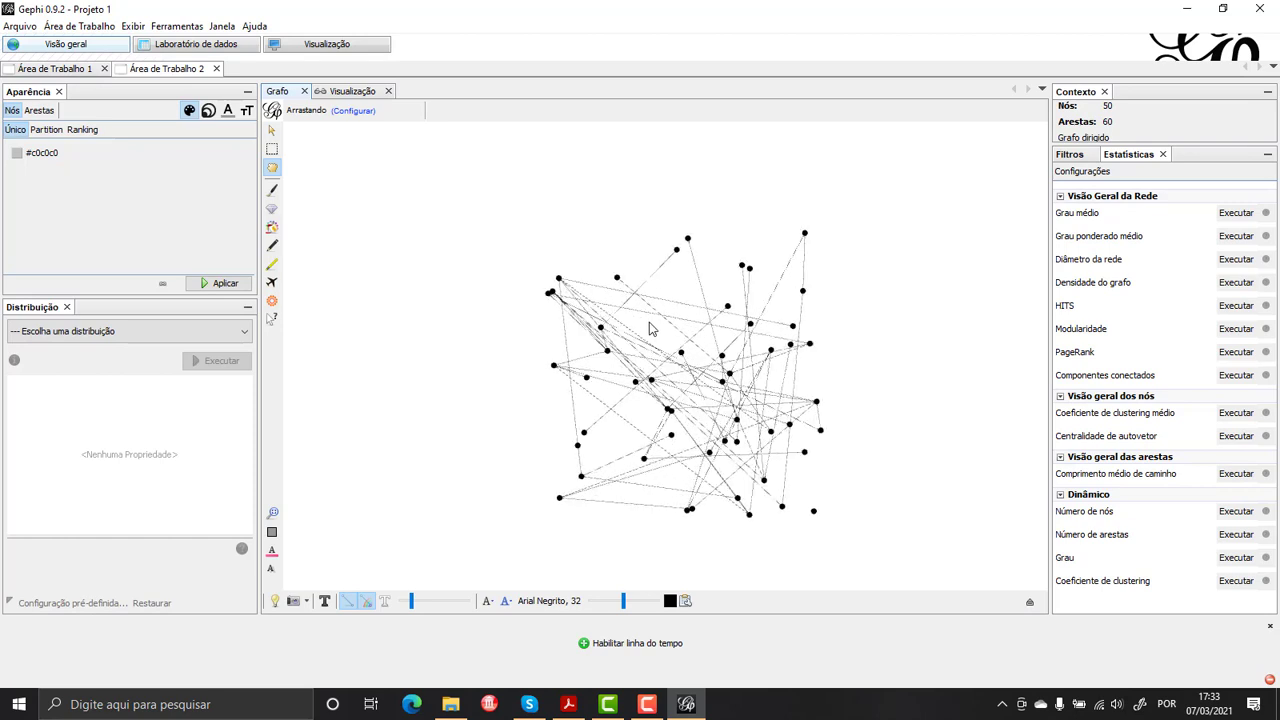
scroll(653, 330, down, 3)
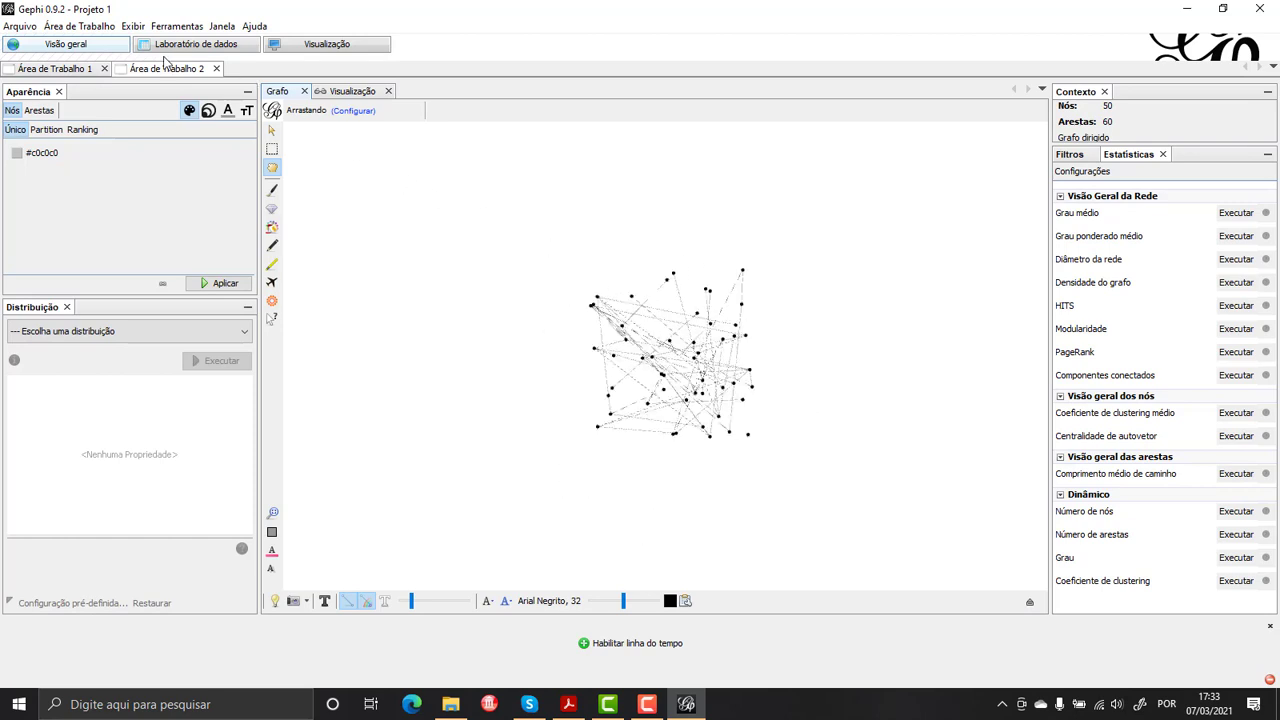
Step: Delete the second workspace, which holds the generated dynamic graph
click(216, 68)
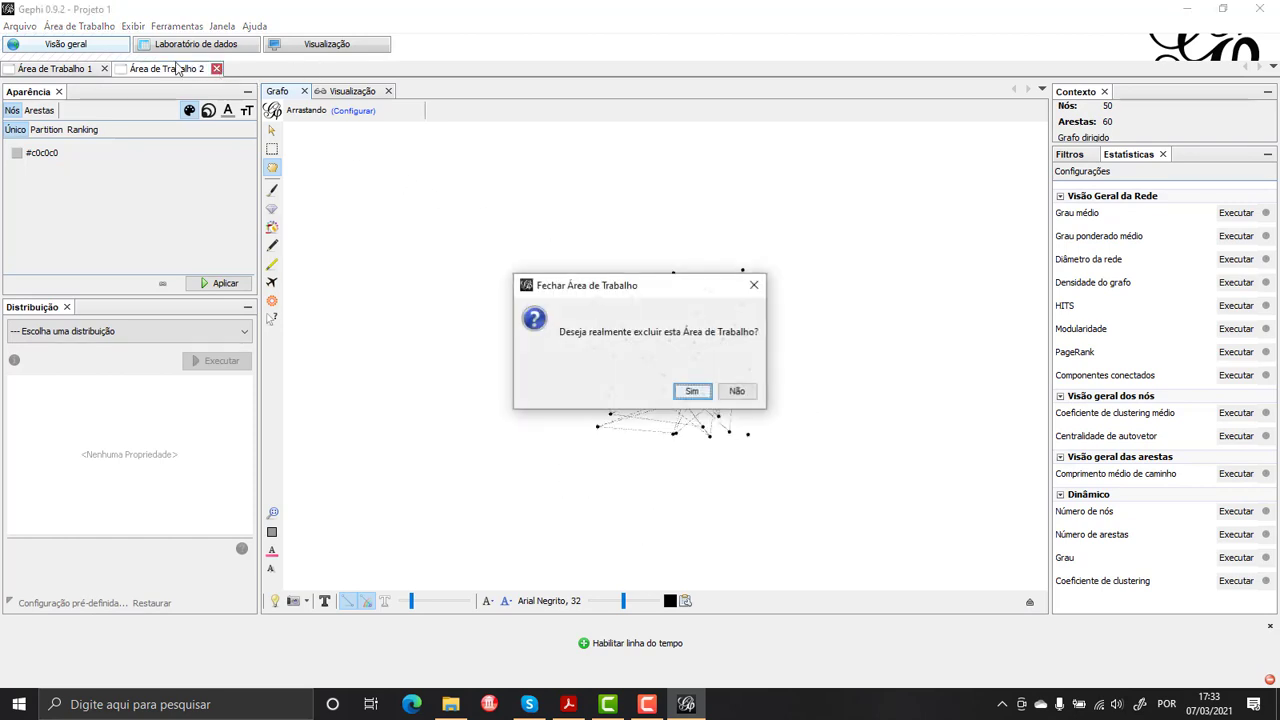
click(693, 392)
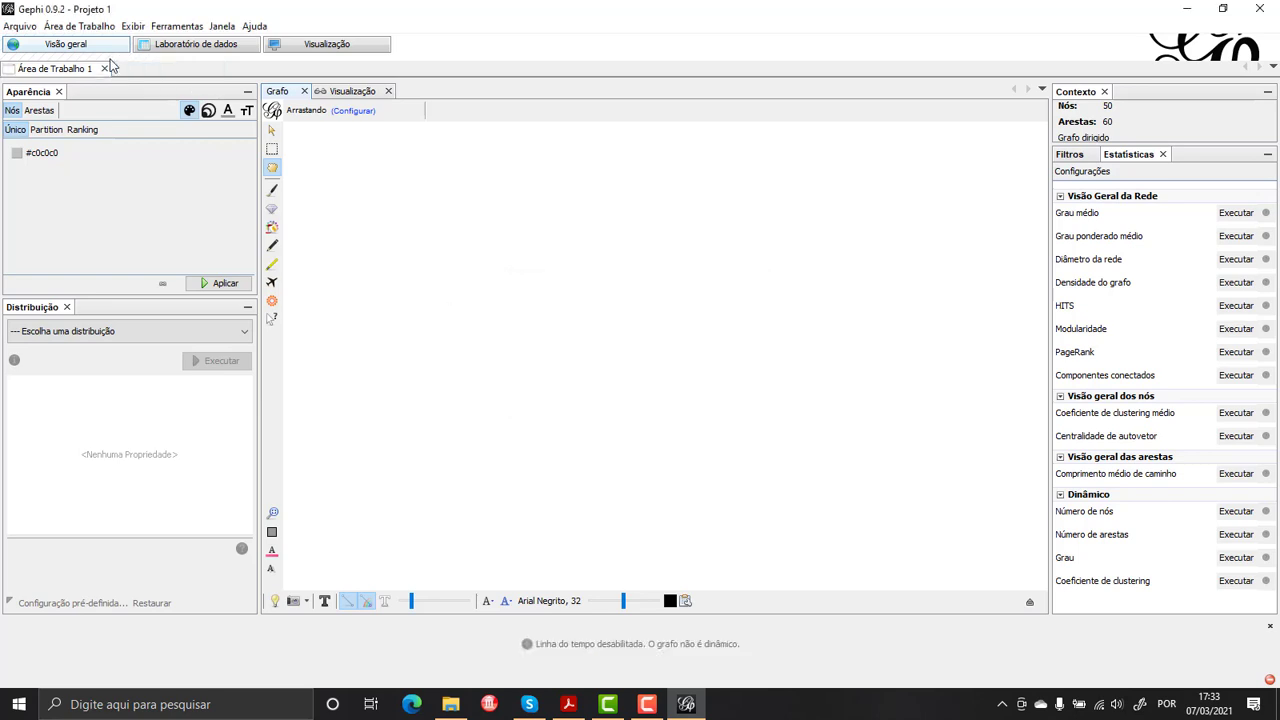
Step: Look over the project export options and the workspace management commands without running any of them
click(20, 26)
mouse_move(94, 261)
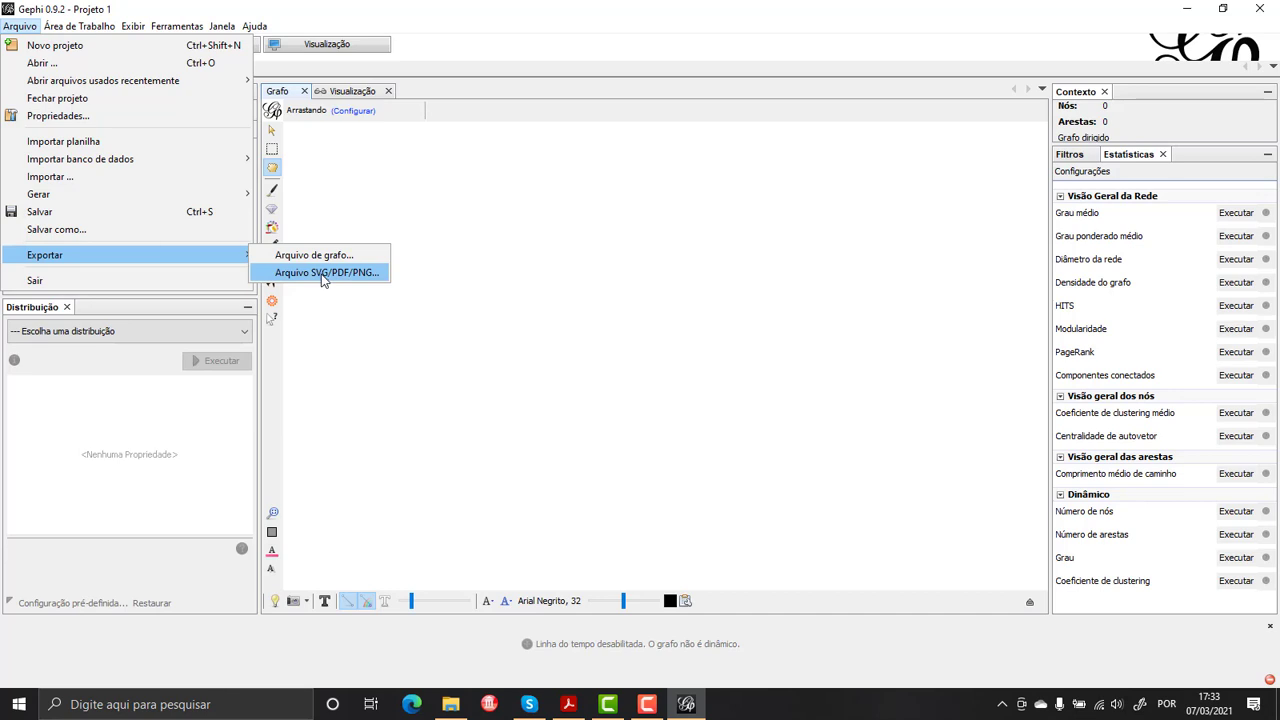
mouse_move(84, 32)
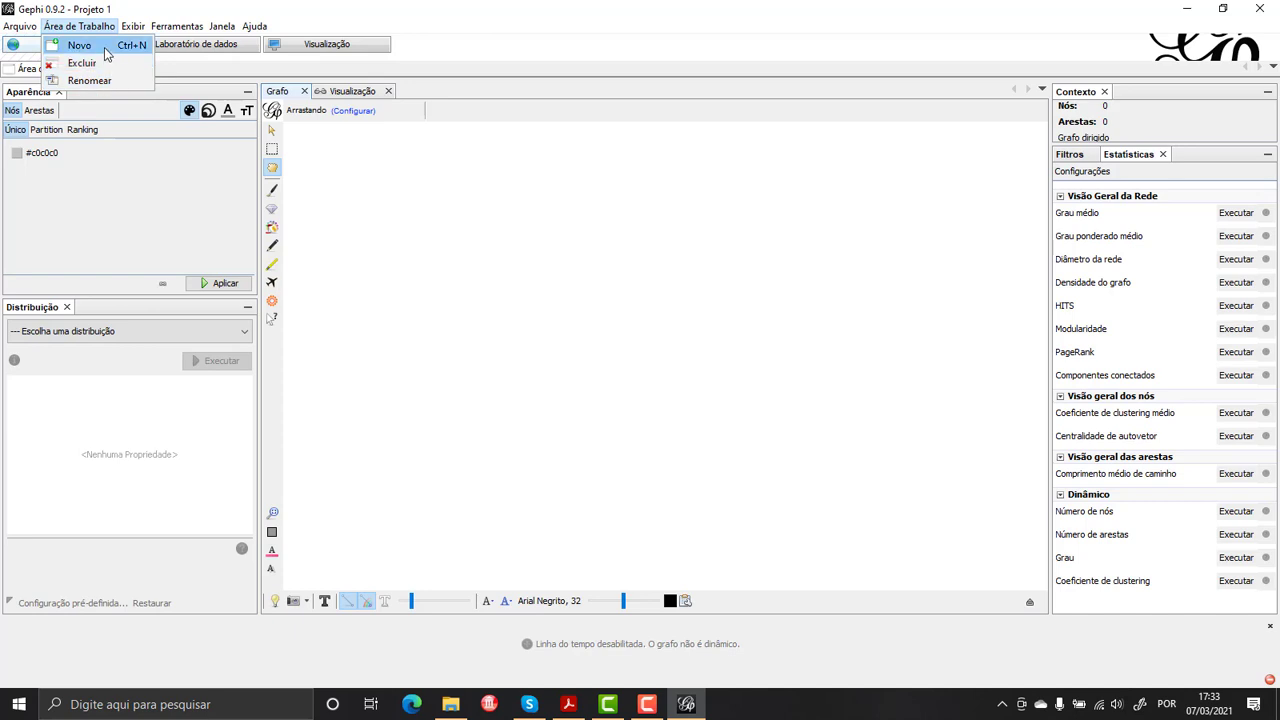
click(266, 69)
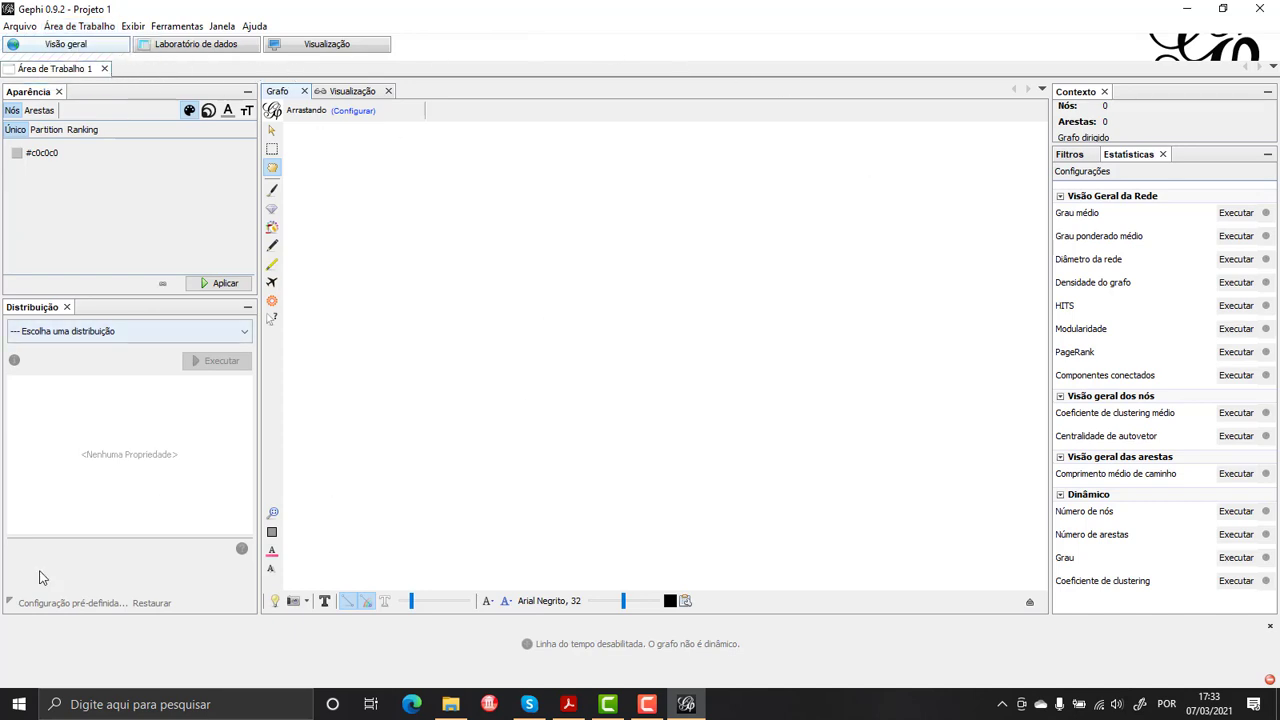
Step: Add a new empty workspace to the project and delete it again
click(80, 26)
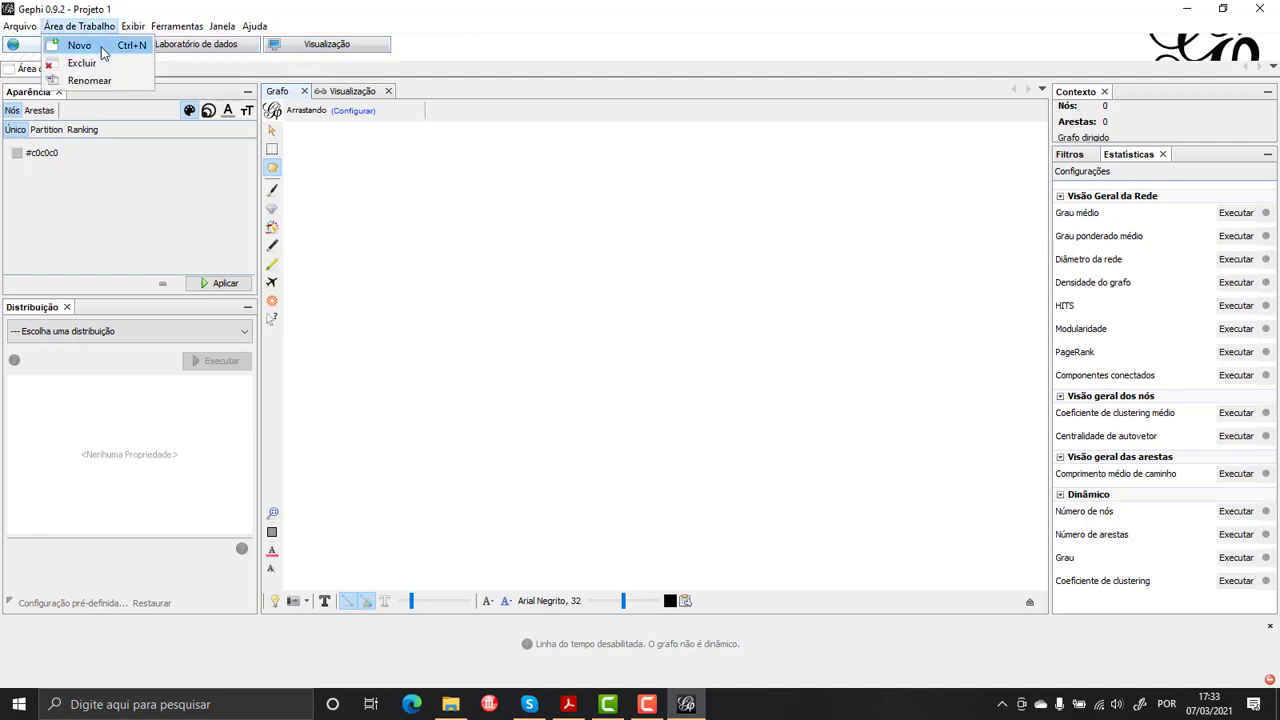
click(103, 52)
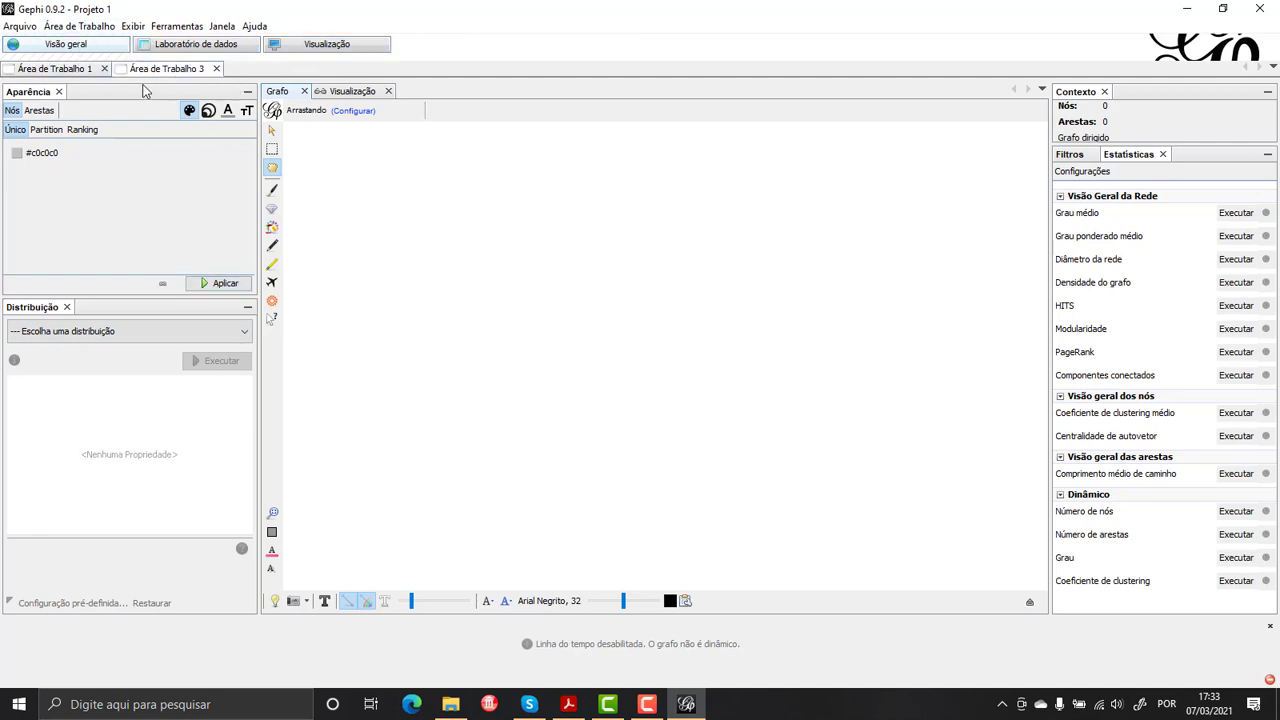
click(109, 30)
click(200, 74)
click(216, 69)
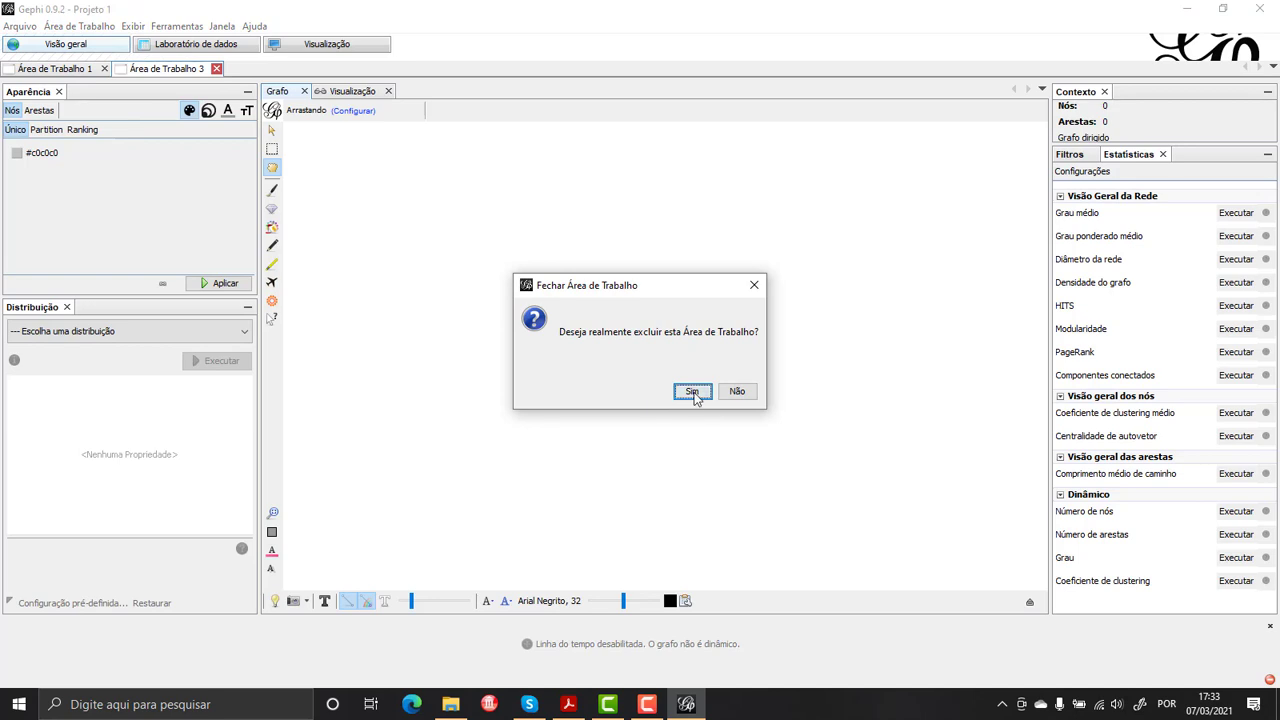
click(692, 392)
Step: Switch the application to full-screen display and return it to the normal window
click(139, 29)
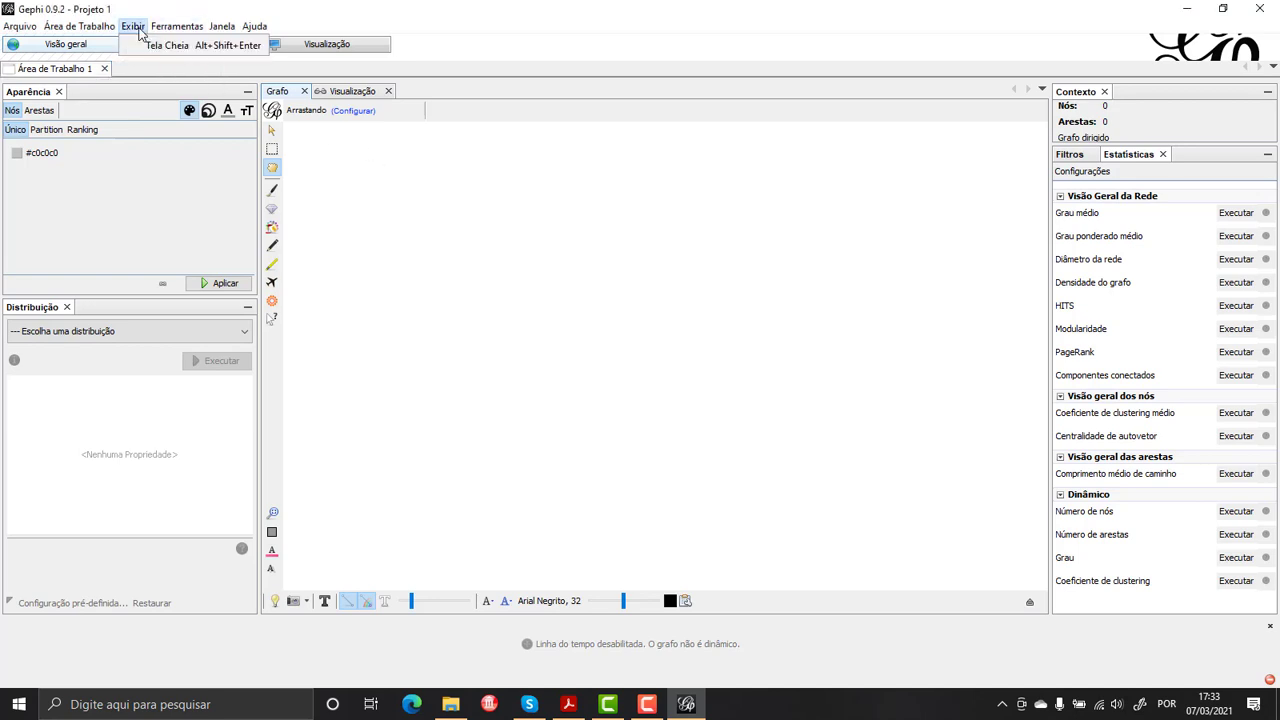
click(170, 45)
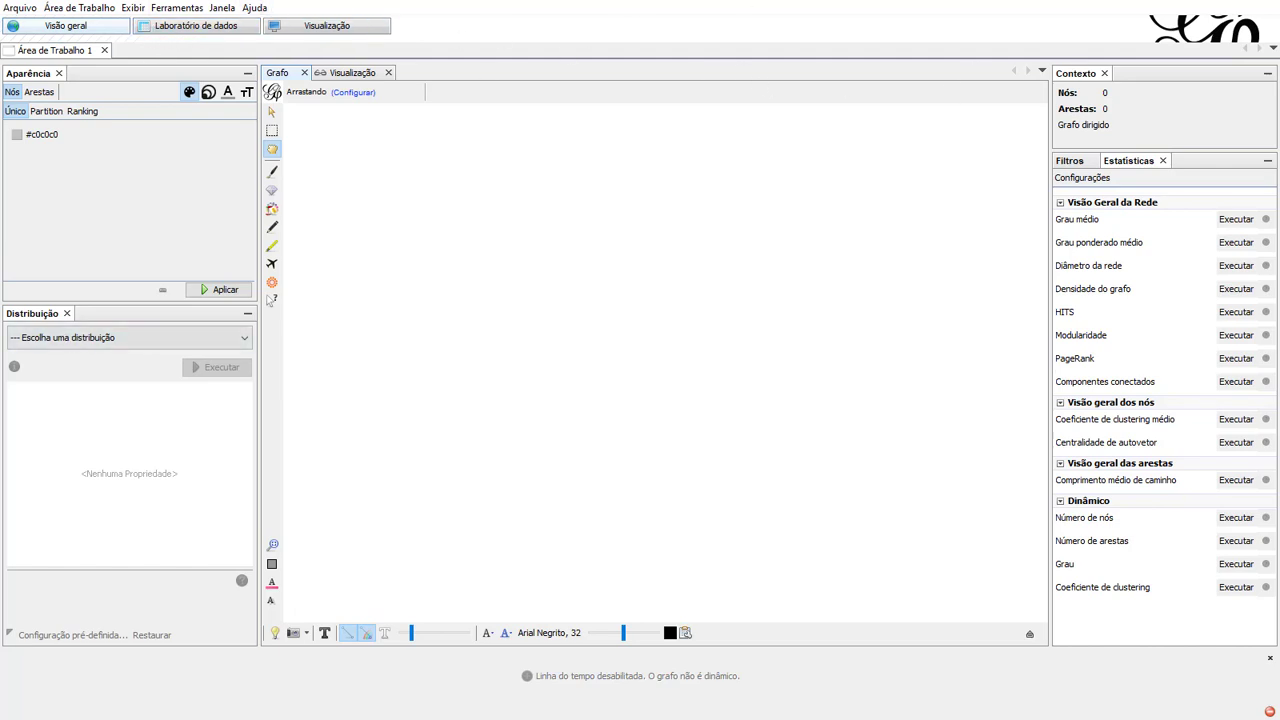
click(79, 7)
mouse_move(134, 10)
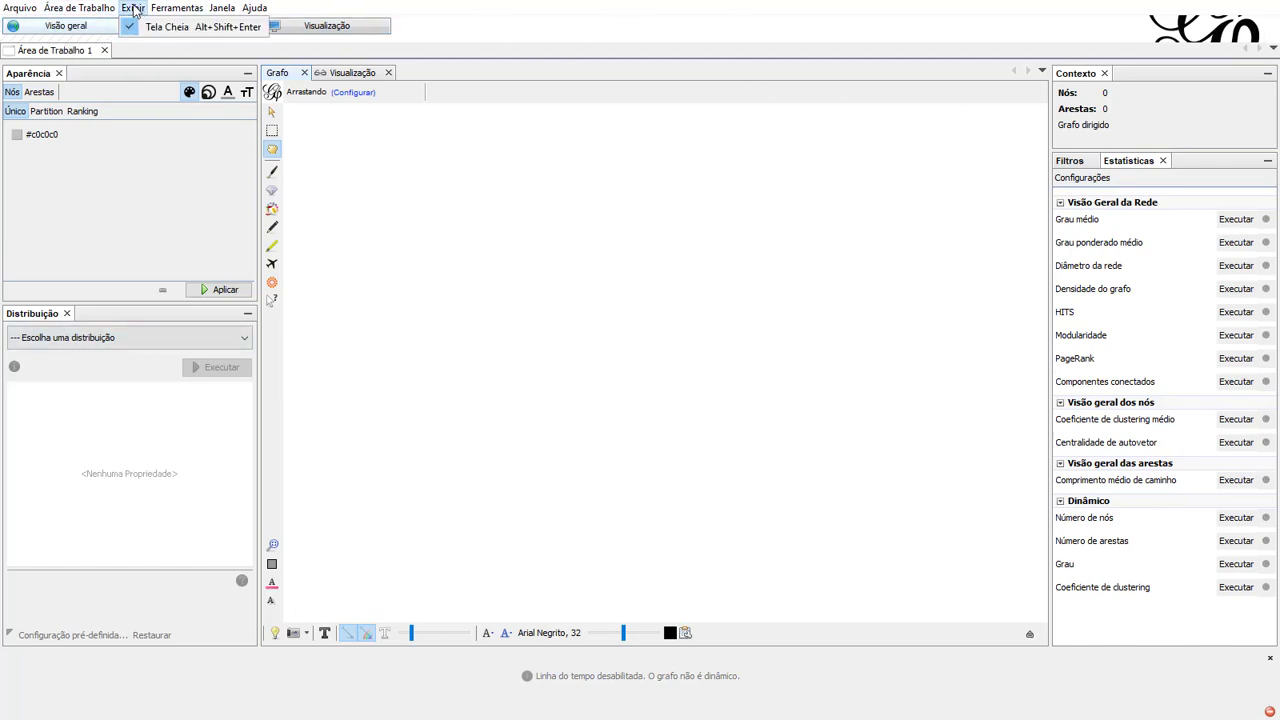
click(160, 27)
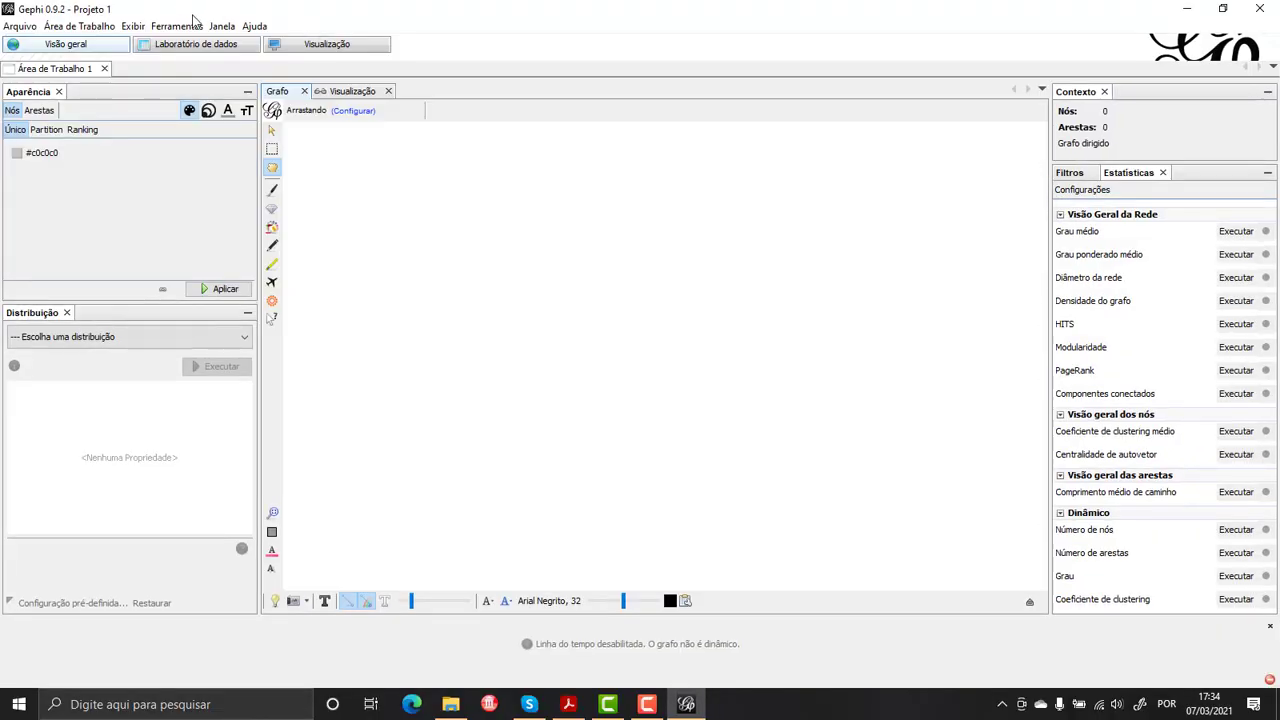
Step: Review the plug-in manager's updates, available, downloaded and installed plug-ins and its settings, and close it
click(185, 26)
click(200, 44)
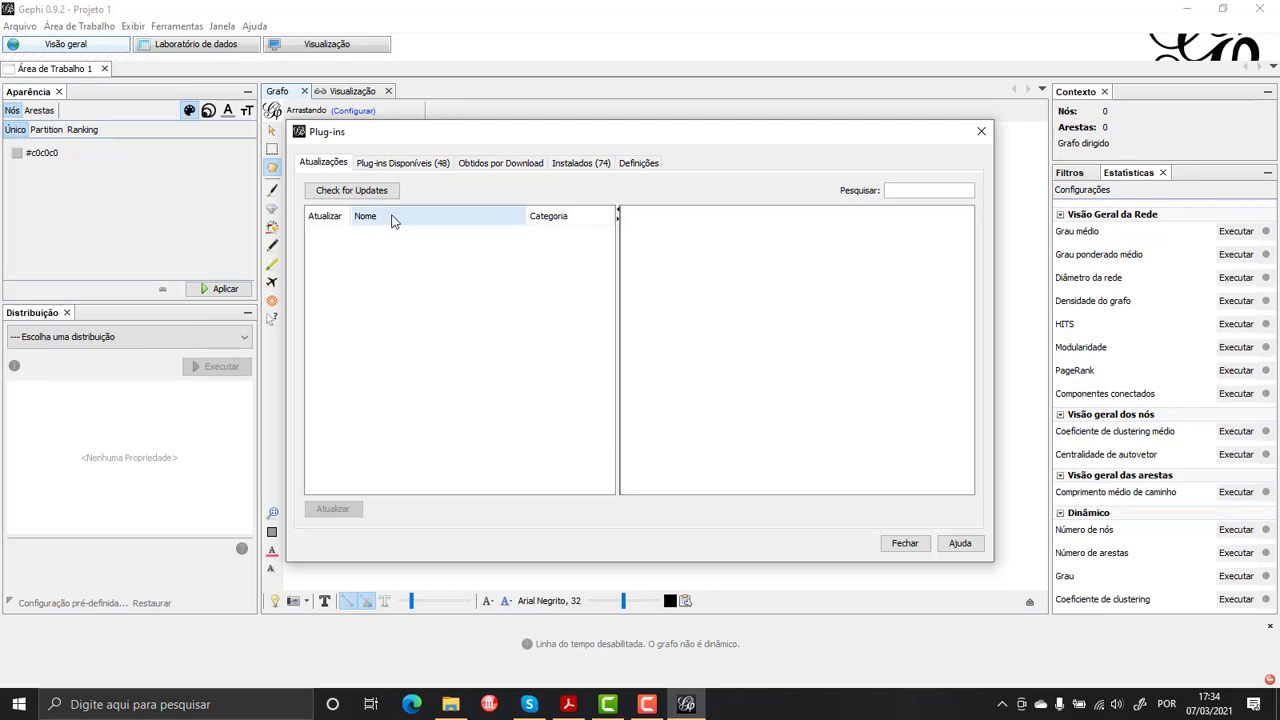
click(402, 163)
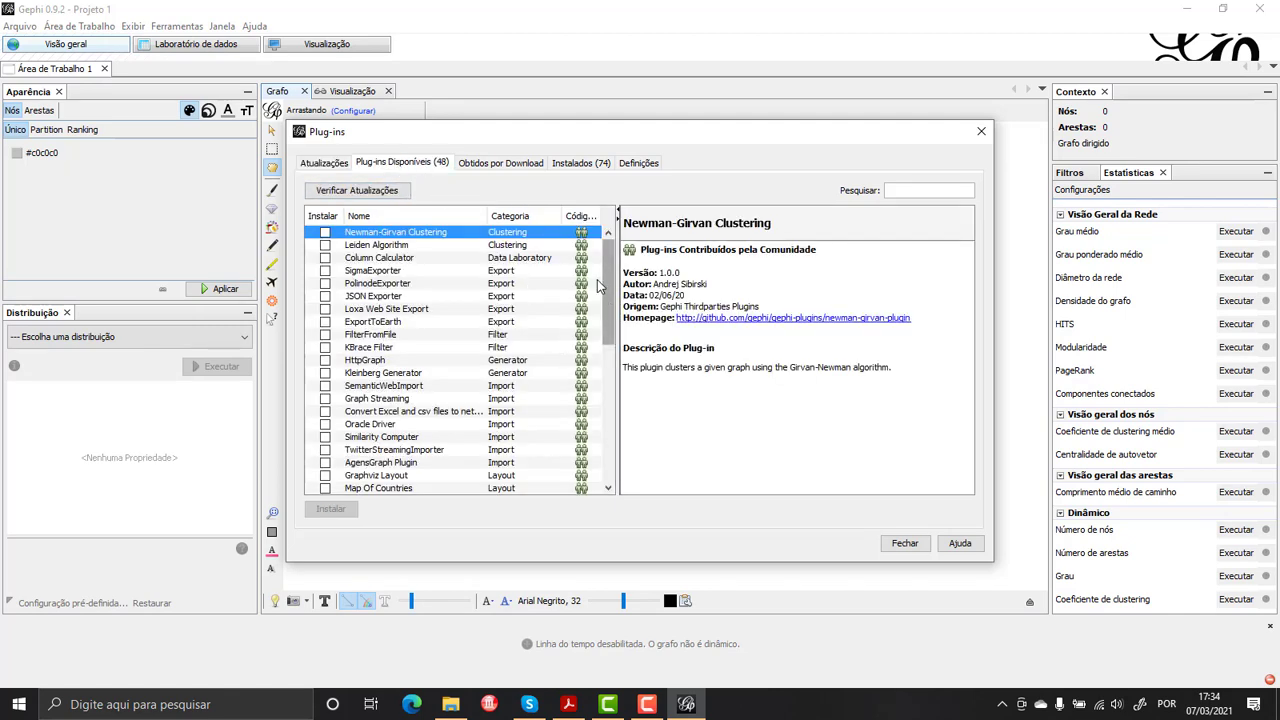
mouse_move(609, 293)
mouse_down()
mouse_move(612, 440)
mouse_move(612, 280)
mouse_up()
click(510, 165)
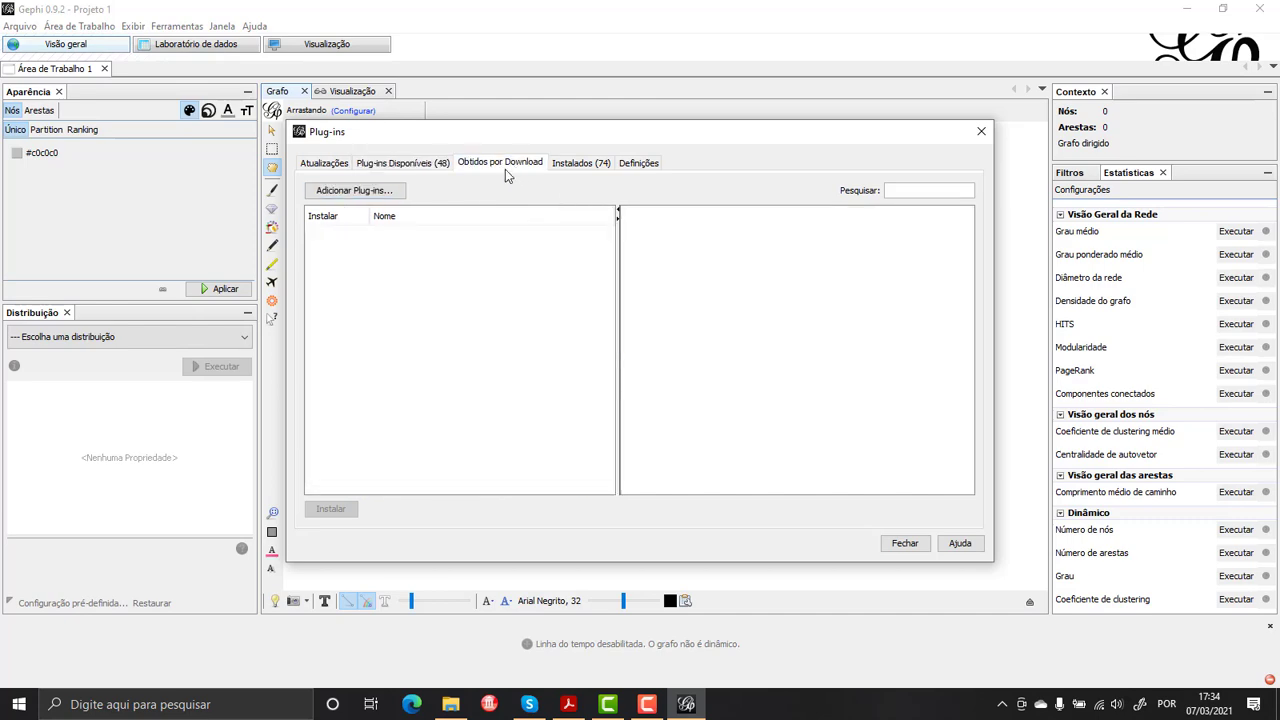
click(598, 163)
mouse_move(612, 258)
mouse_down()
mouse_move(612, 430)
mouse_move(612, 260)
mouse_up()
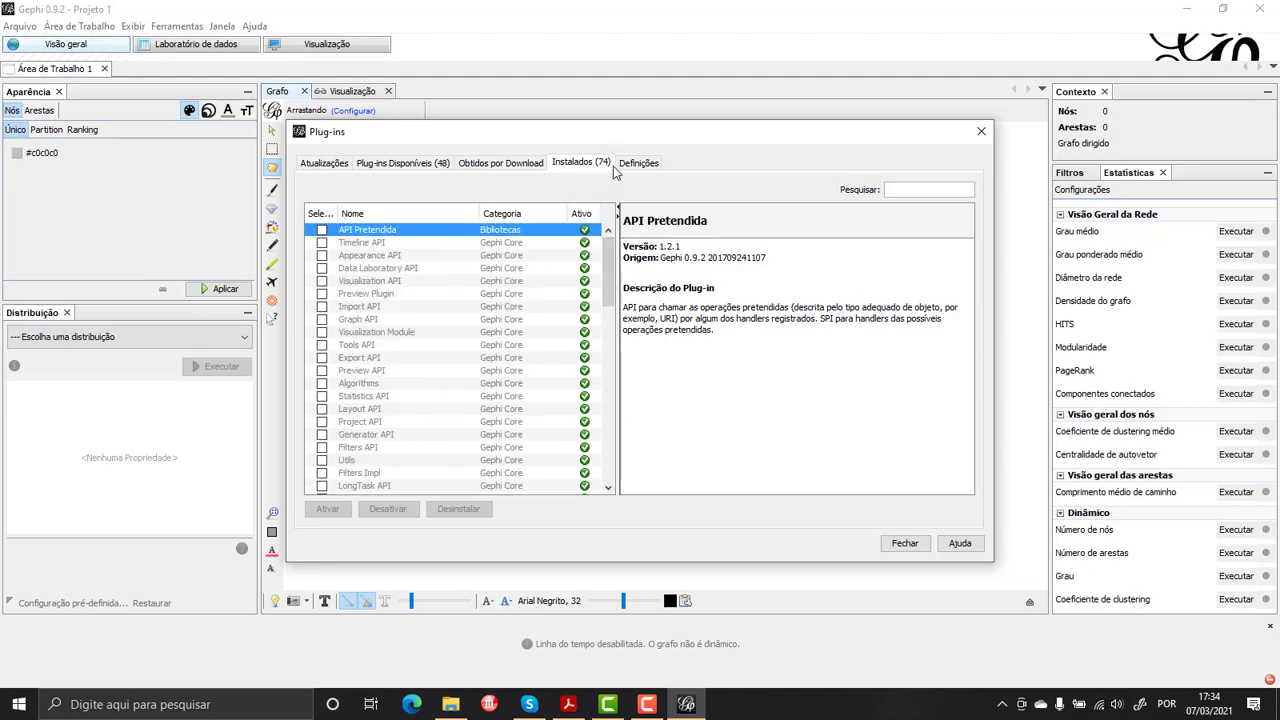
click(654, 168)
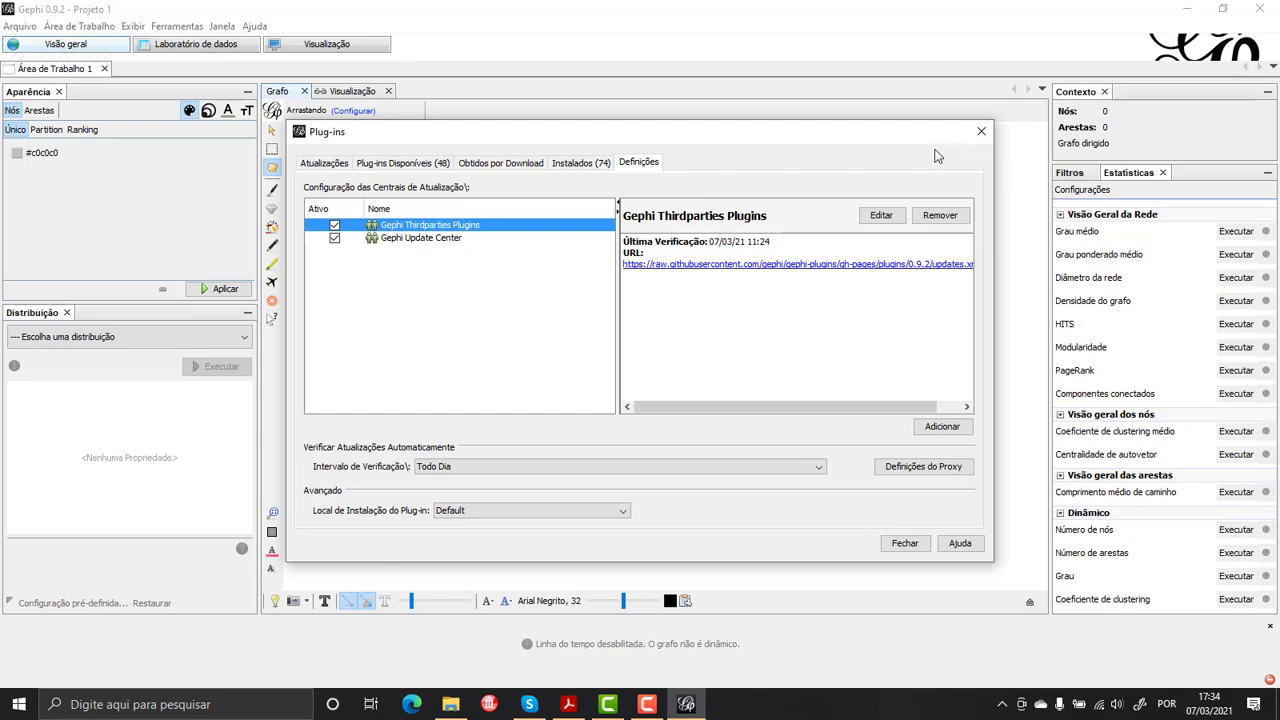
click(981, 131)
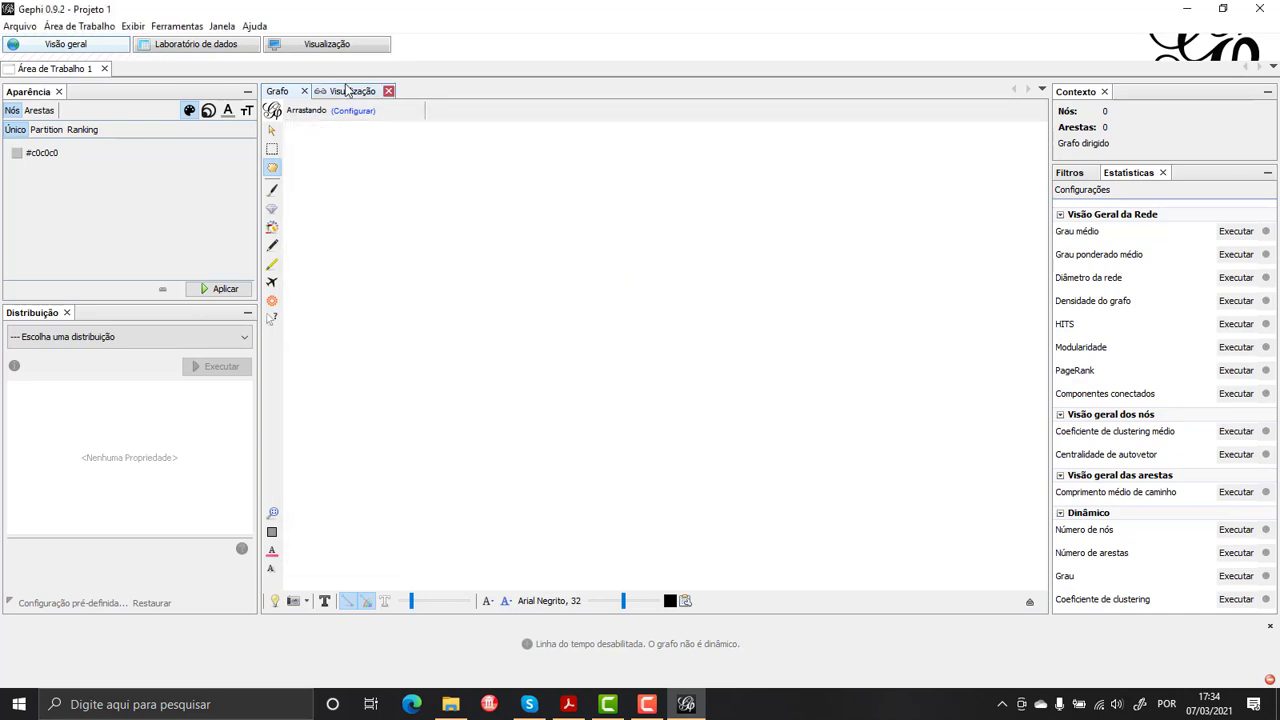
Step: Open the application options and examine the general proxy settings and the keyboard shortcut map
click(188, 28)
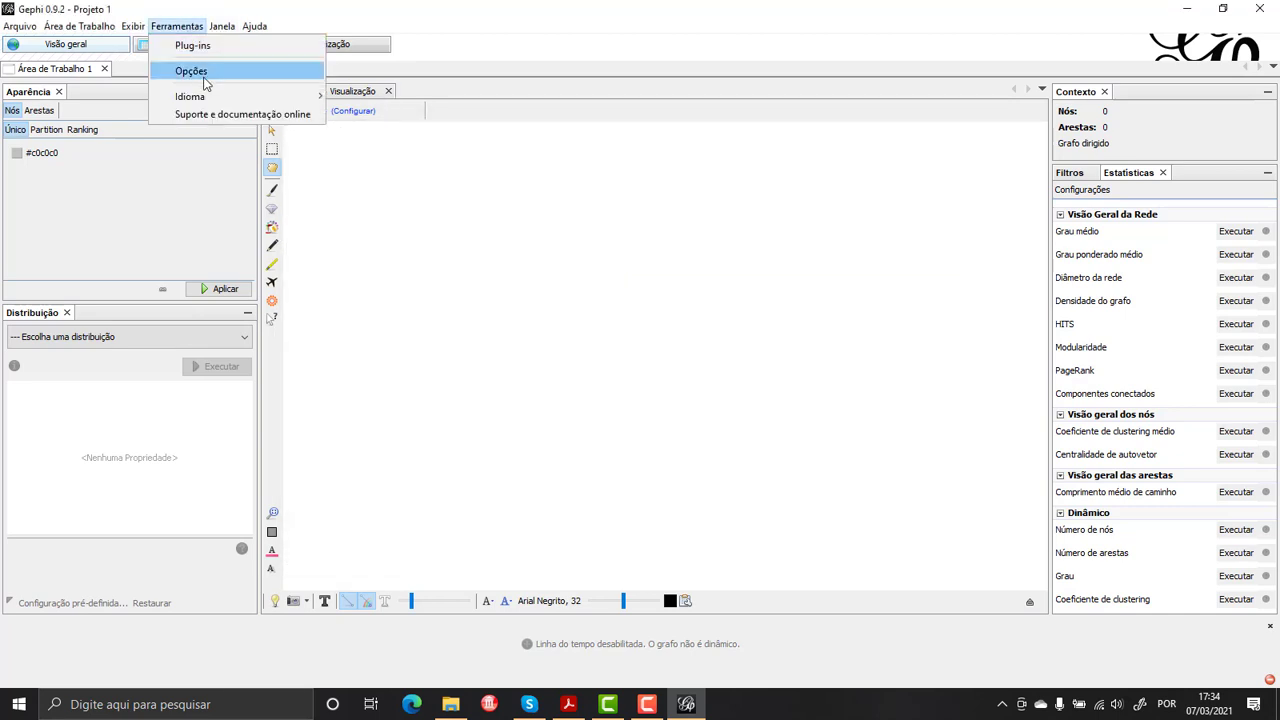
click(191, 71)
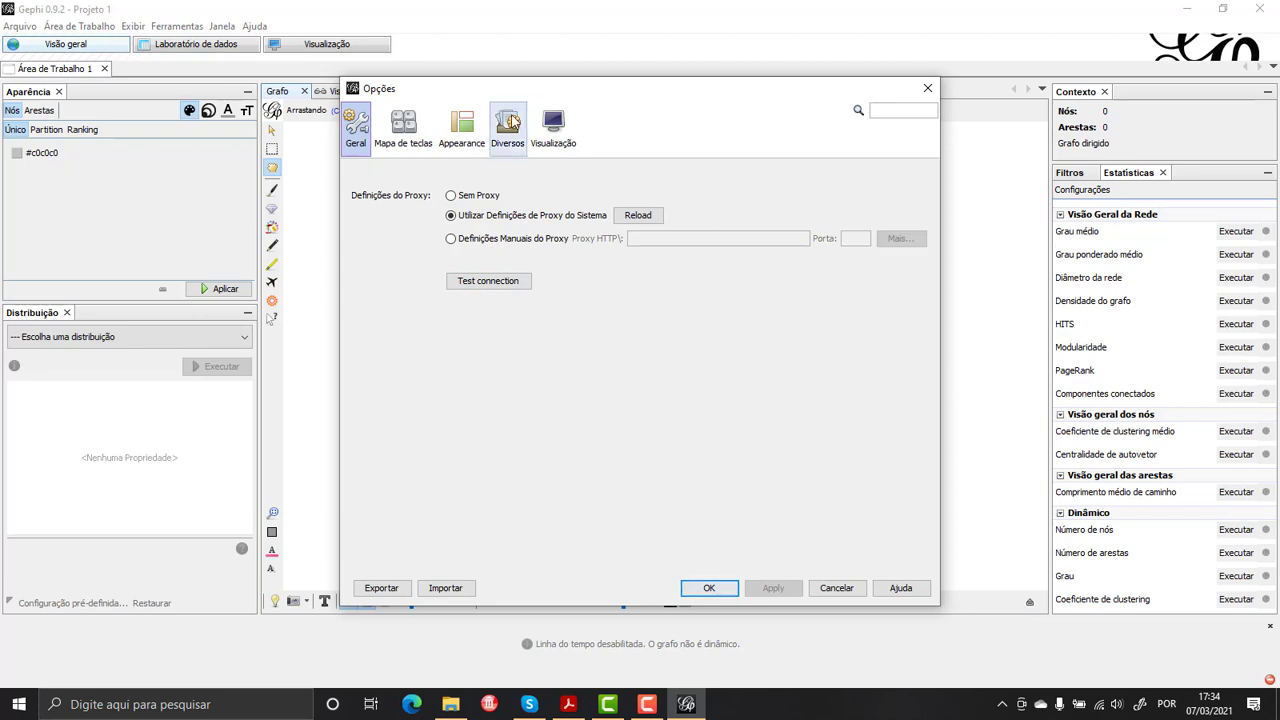
click(403, 128)
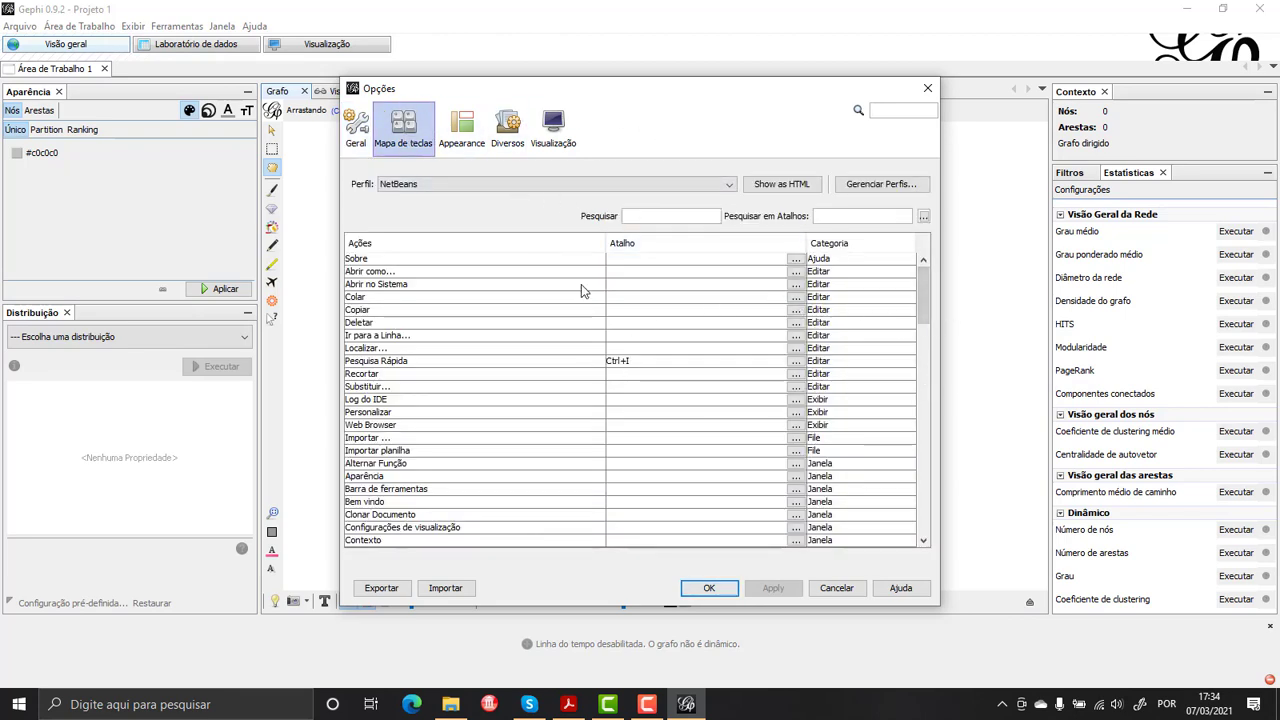
click(702, 349)
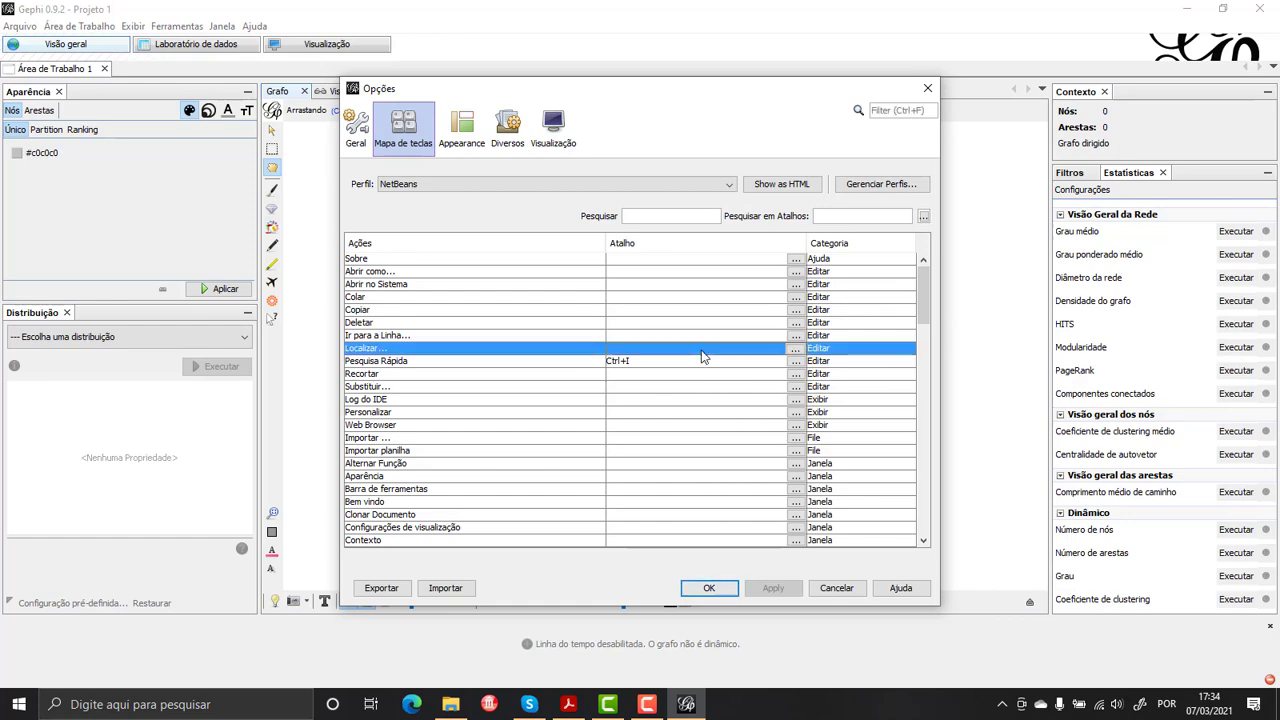
scroll(702, 349, down, 2)
Step: Examine the Appearance options, including the available look-and-feel themes, the miscellaneous and visualization options, and close the dialog without changes
click(461, 129)
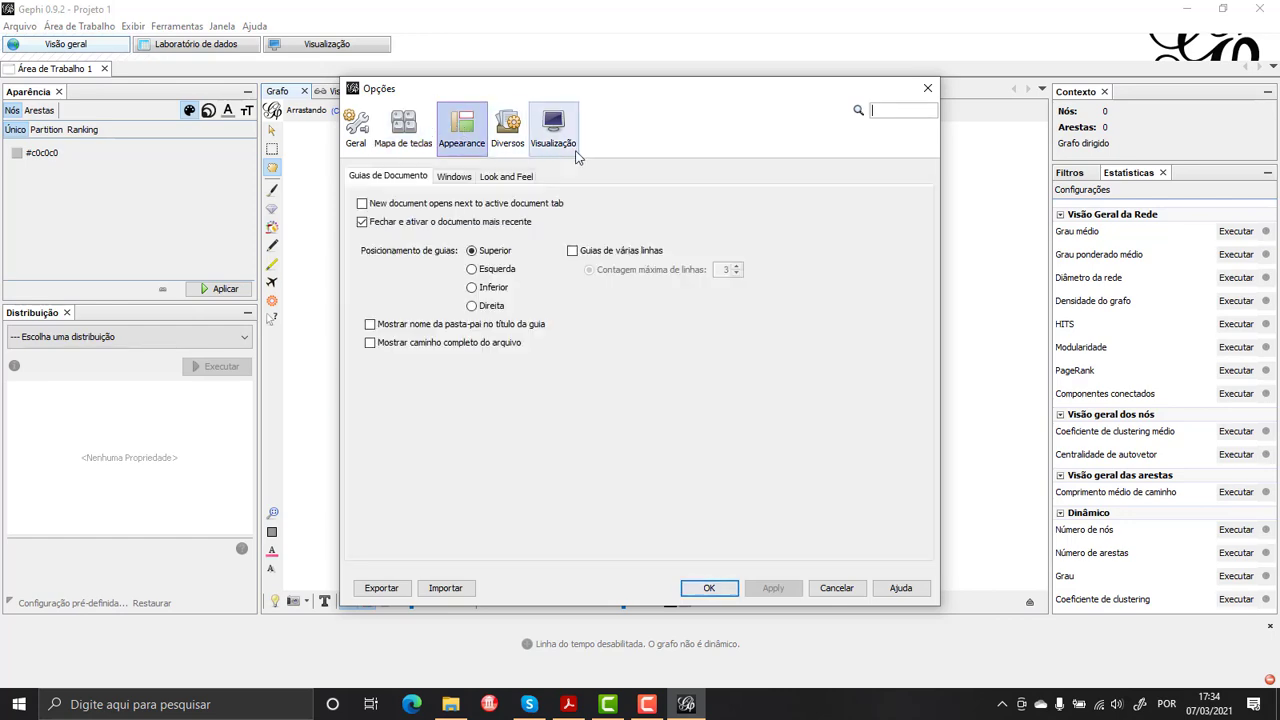
click(456, 177)
click(505, 177)
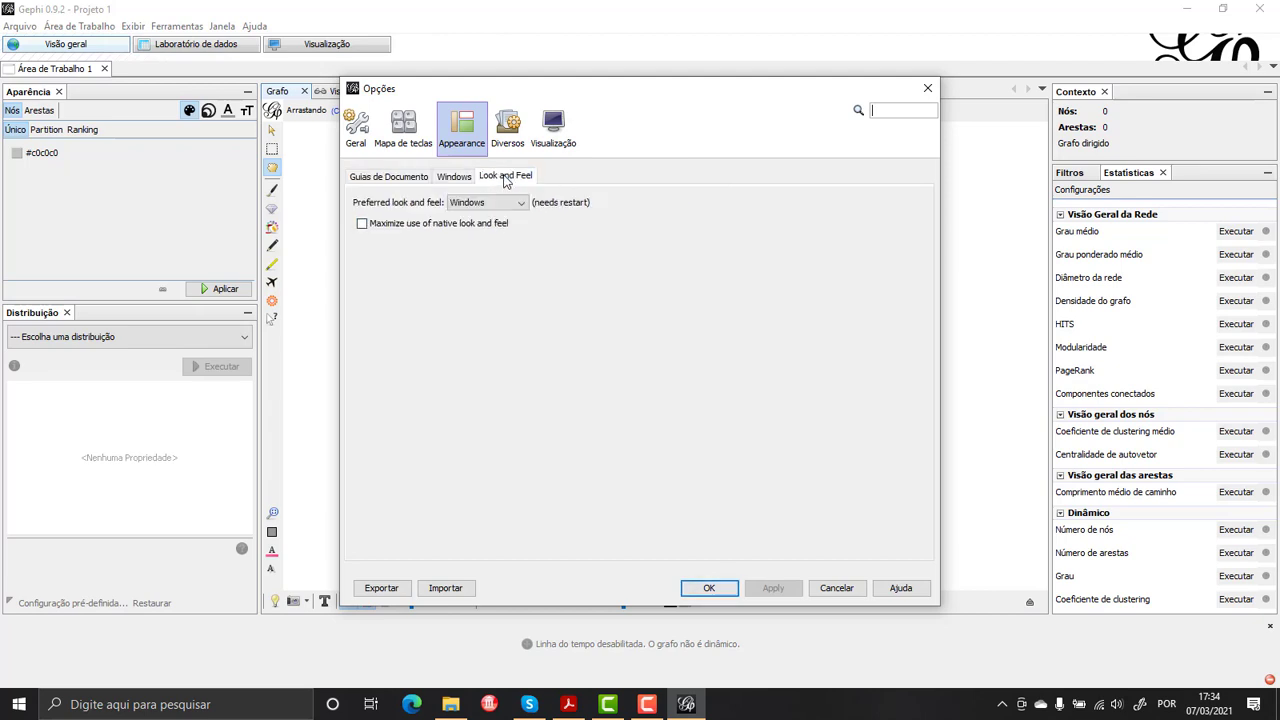
click(521, 203)
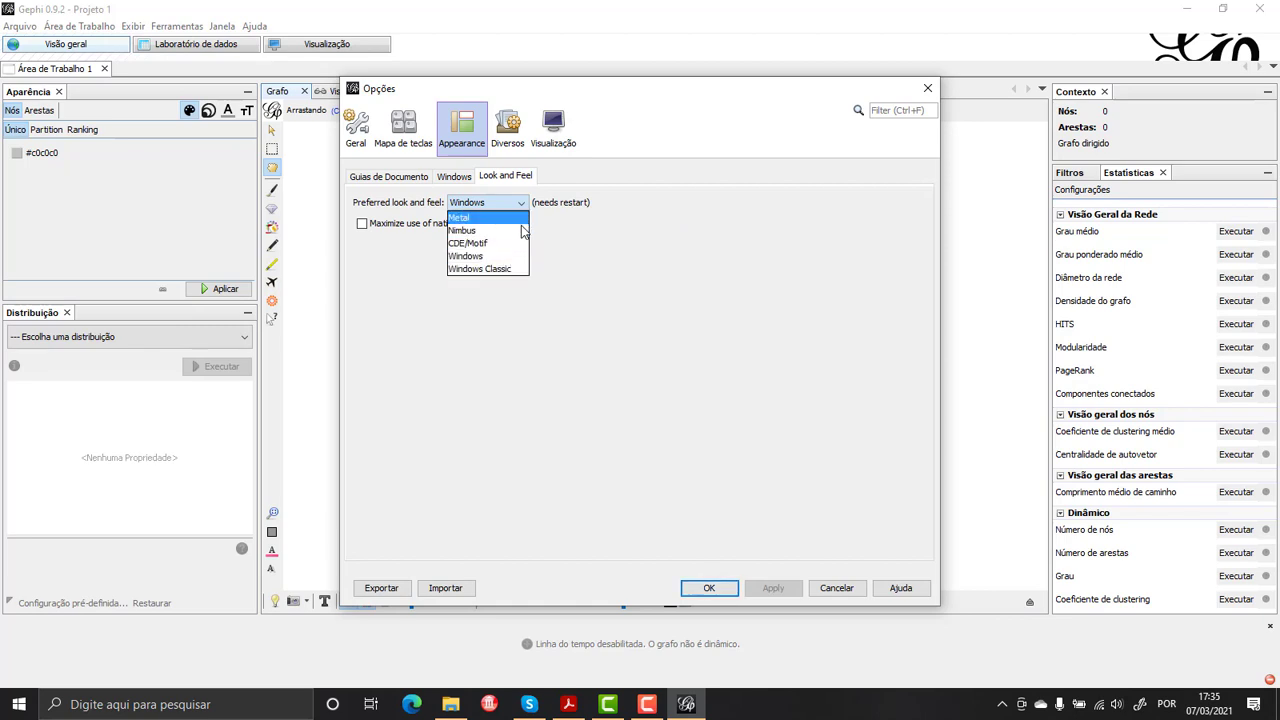
click(580, 262)
click(519, 145)
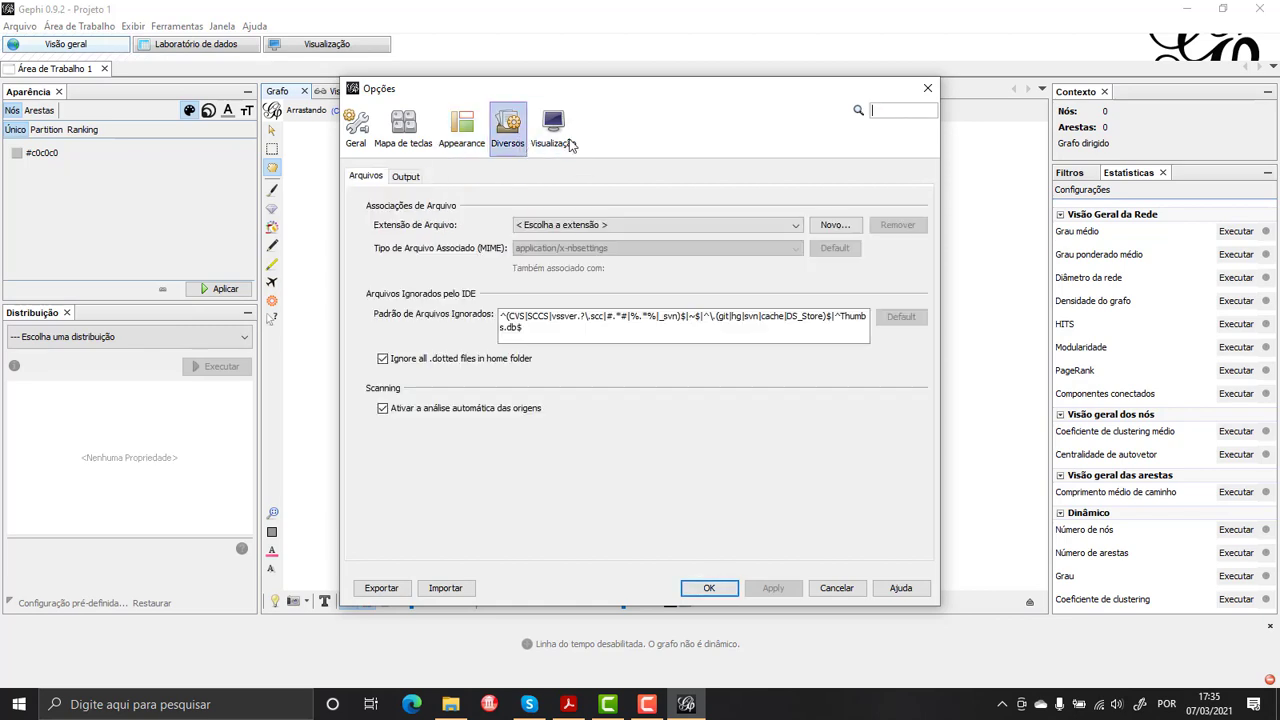
click(568, 137)
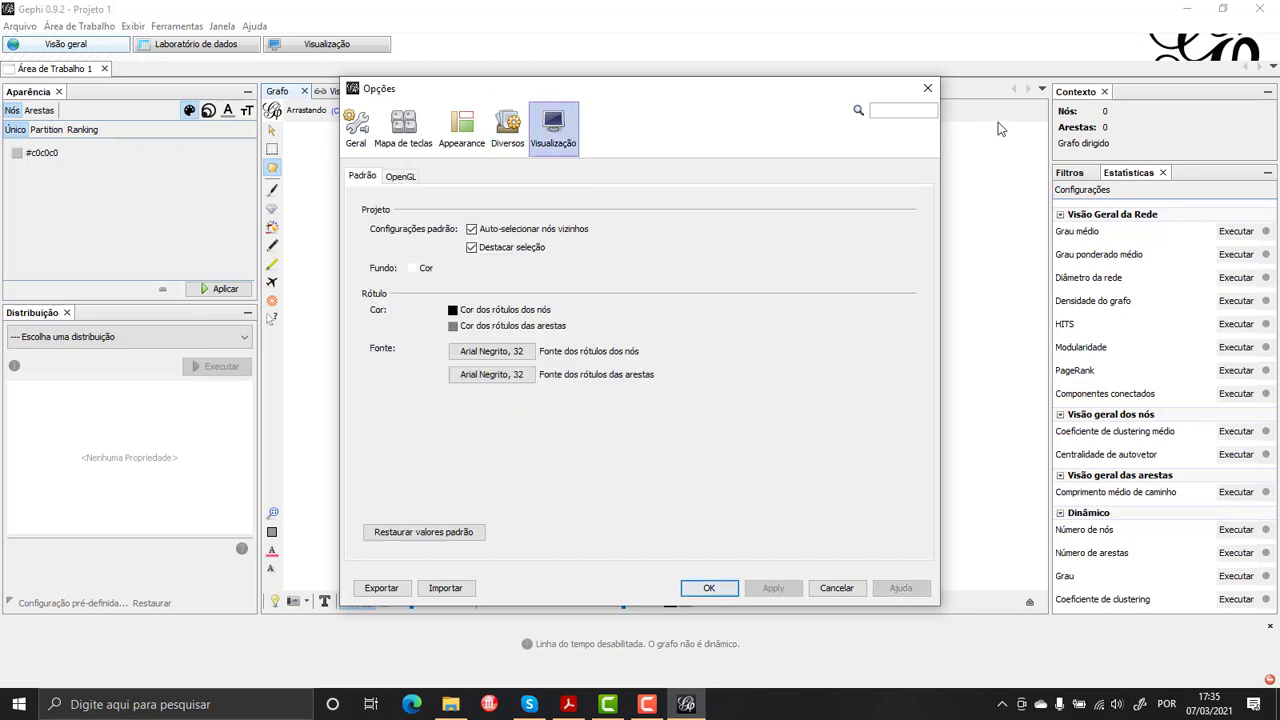
click(929, 87)
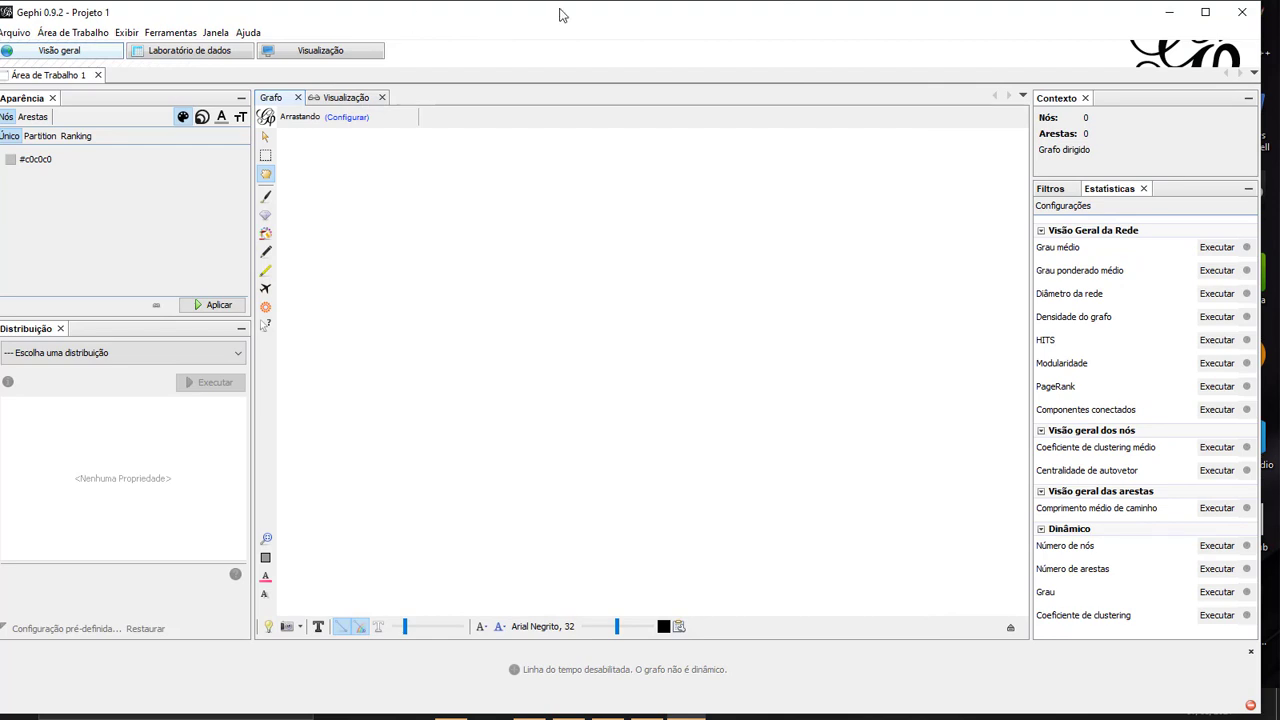
Step: Look over the tool commands and the list of available windows, and bring the Aparência window into focus
click(171, 34)
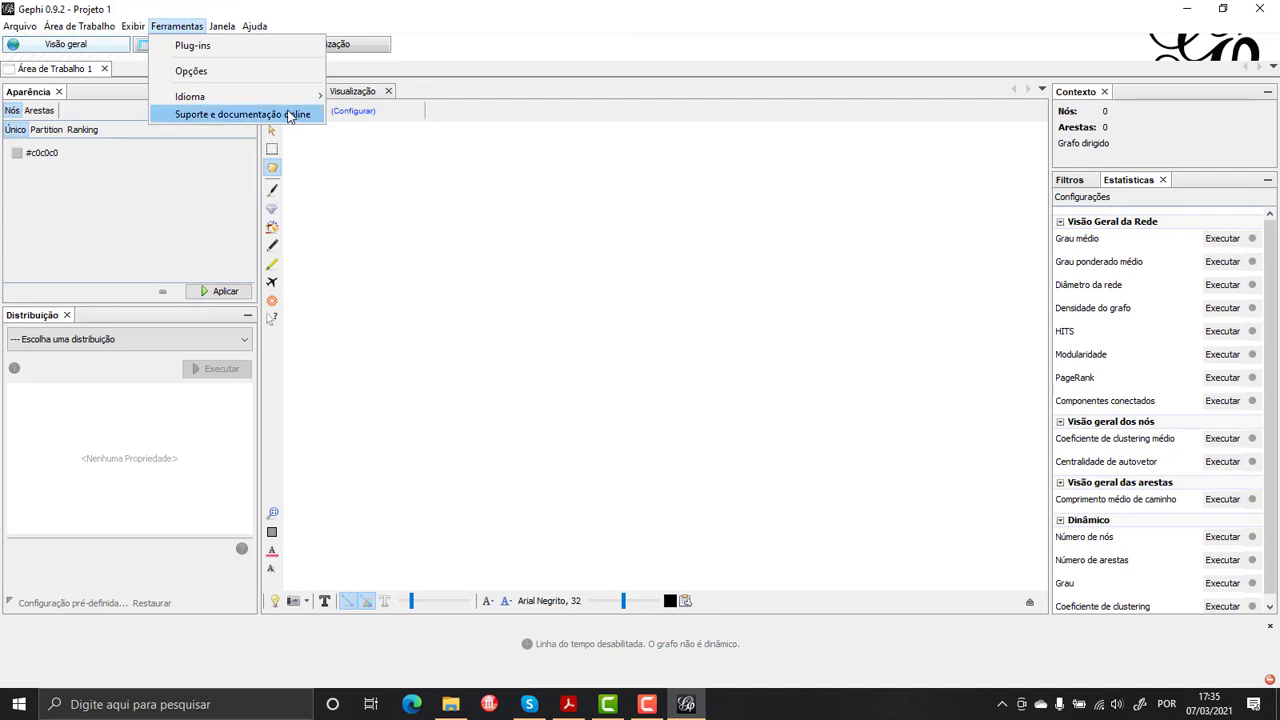
mouse_move(287, 101)
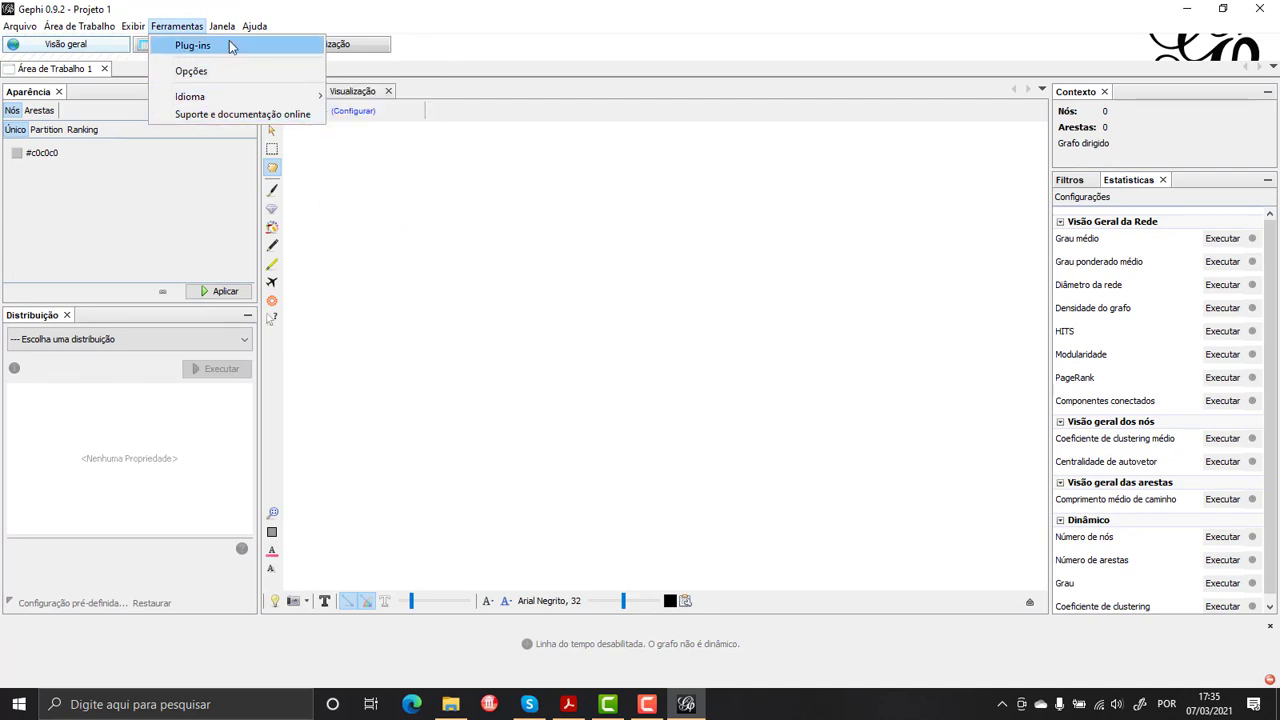
mouse_move(222, 25)
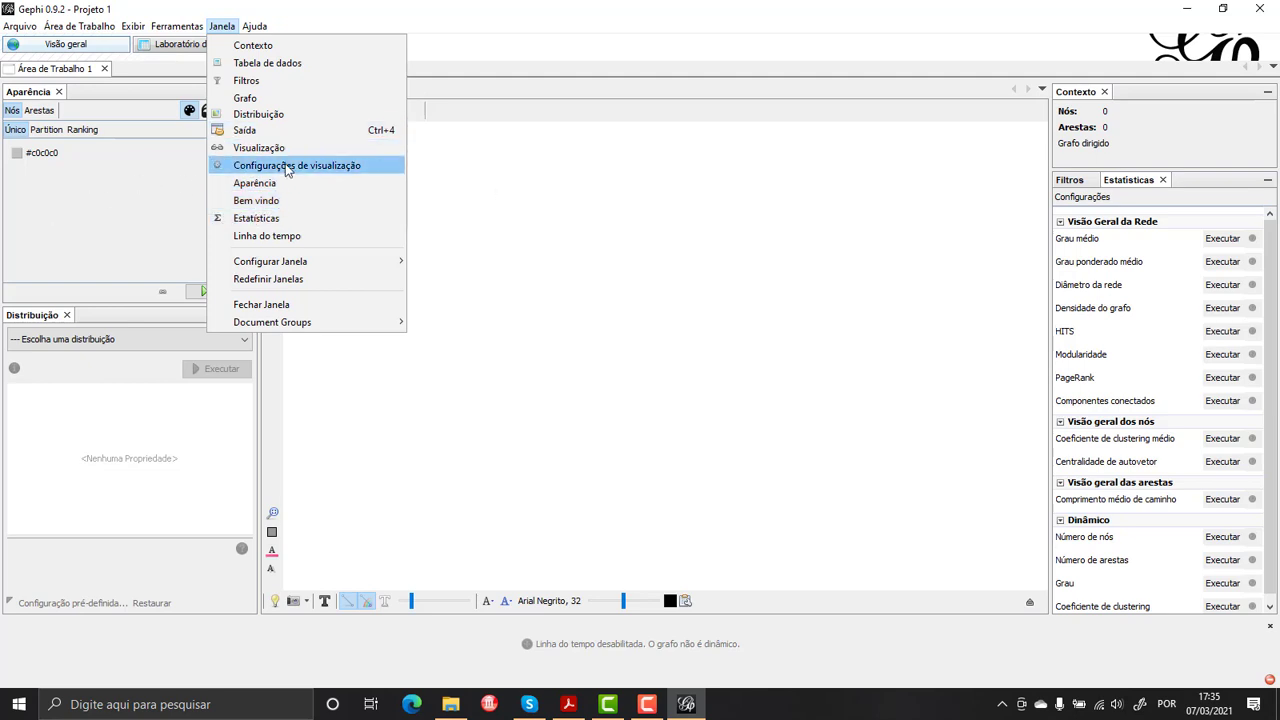
click(255, 183)
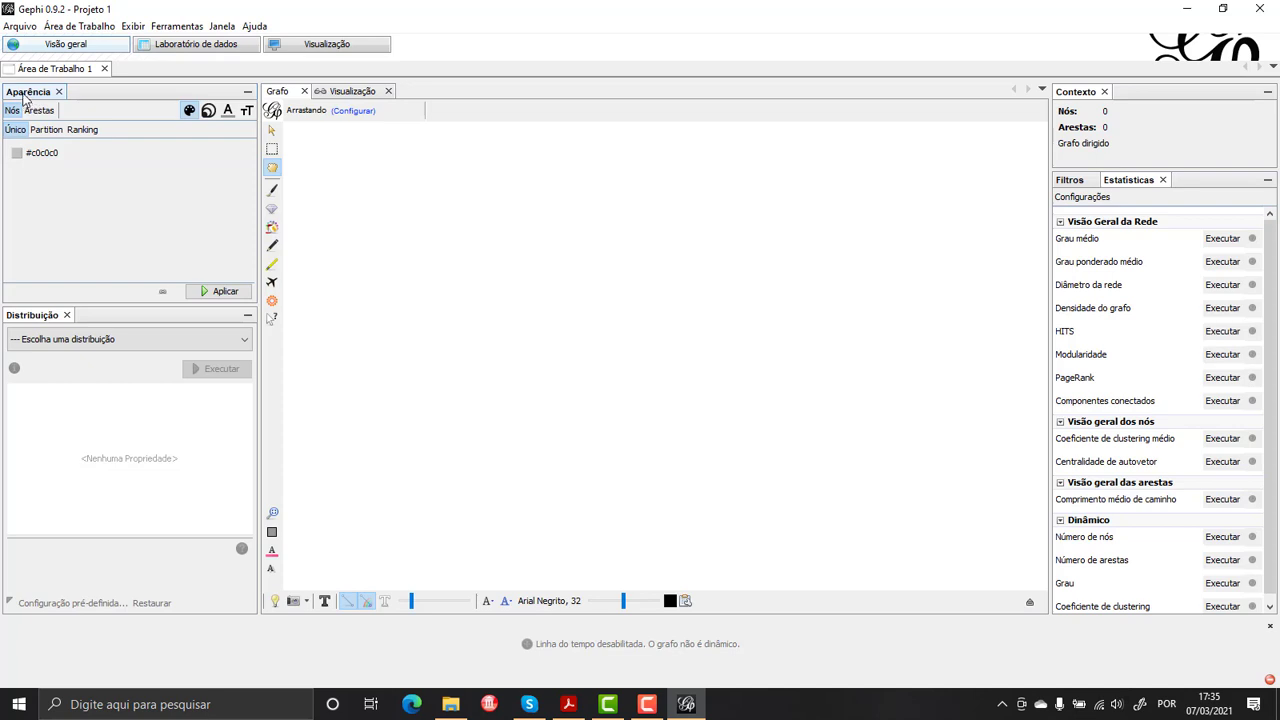
Step: View the program's version and license information and close it
click(252, 27)
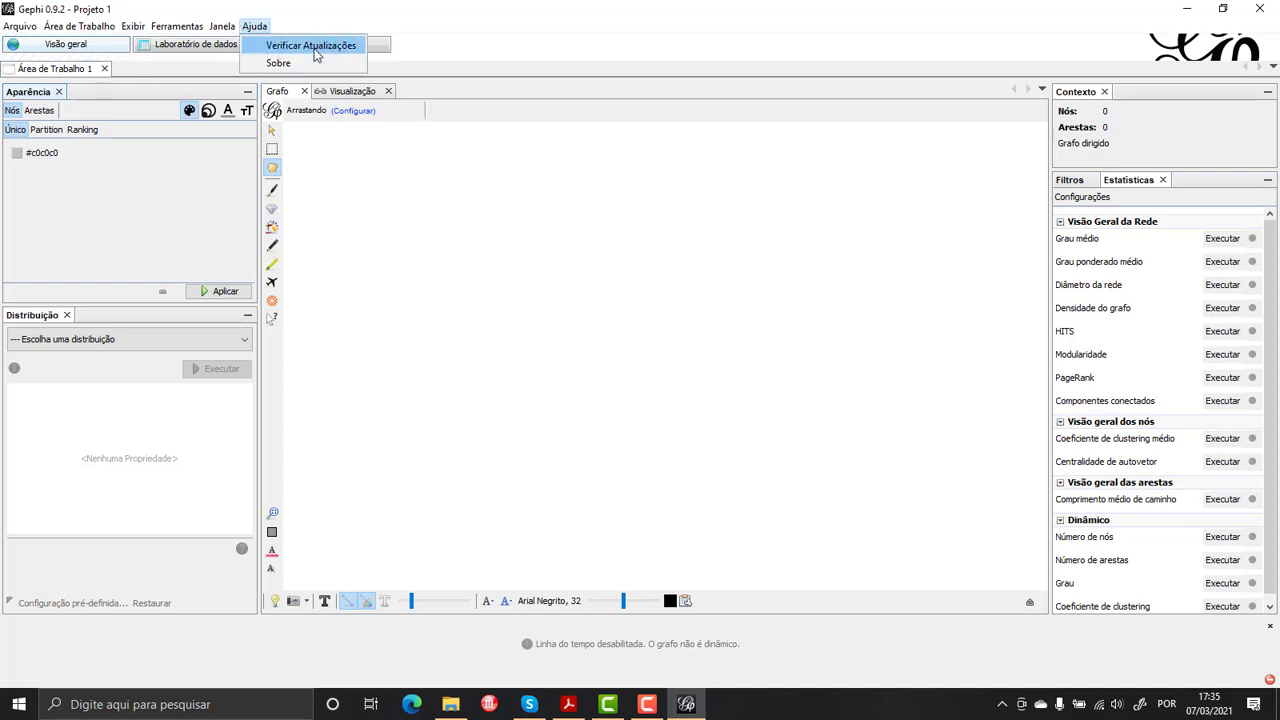
click(281, 63)
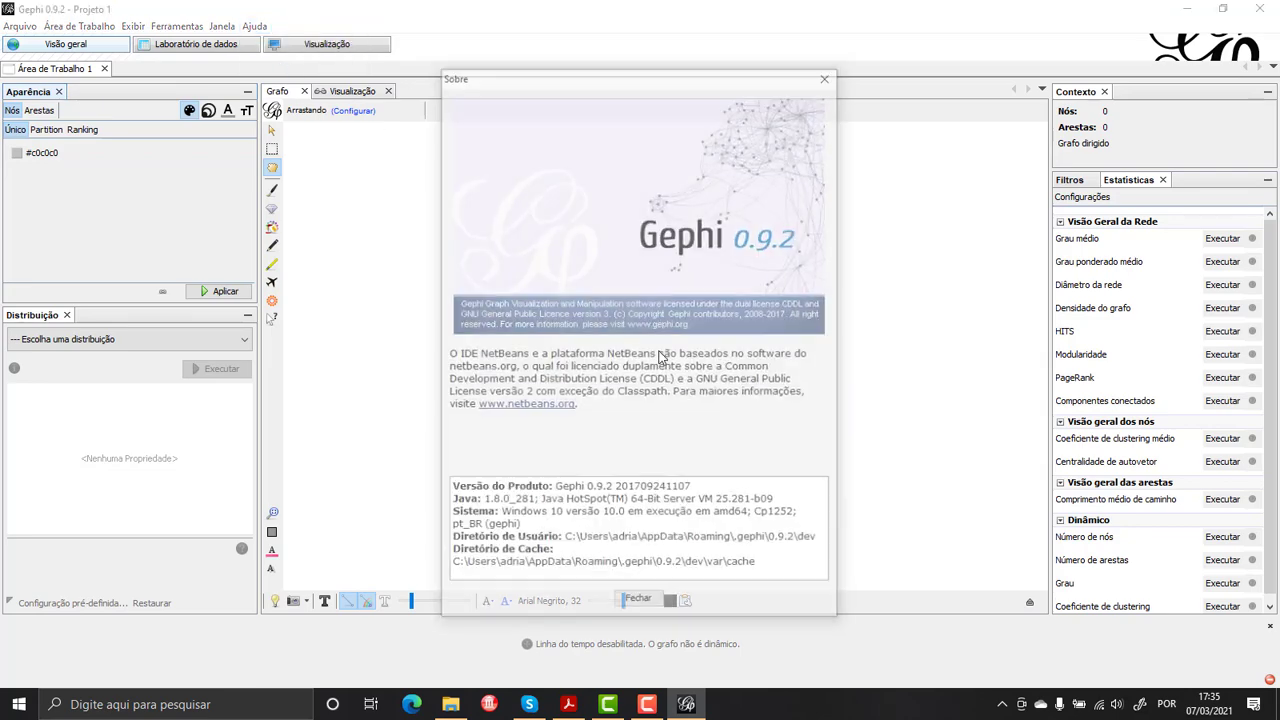
click(644, 607)
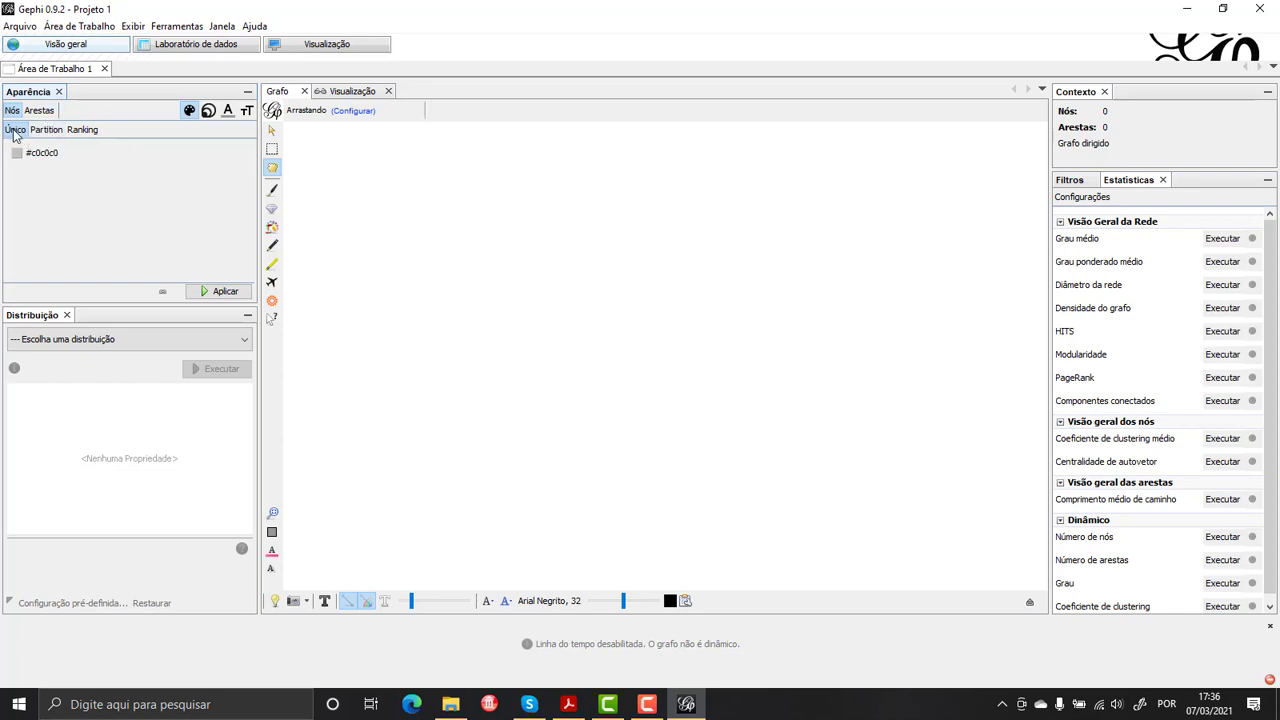
Step: Examine the Partition and Ranking appearance options for nodes, including the attributes offered for ranking
click(46, 131)
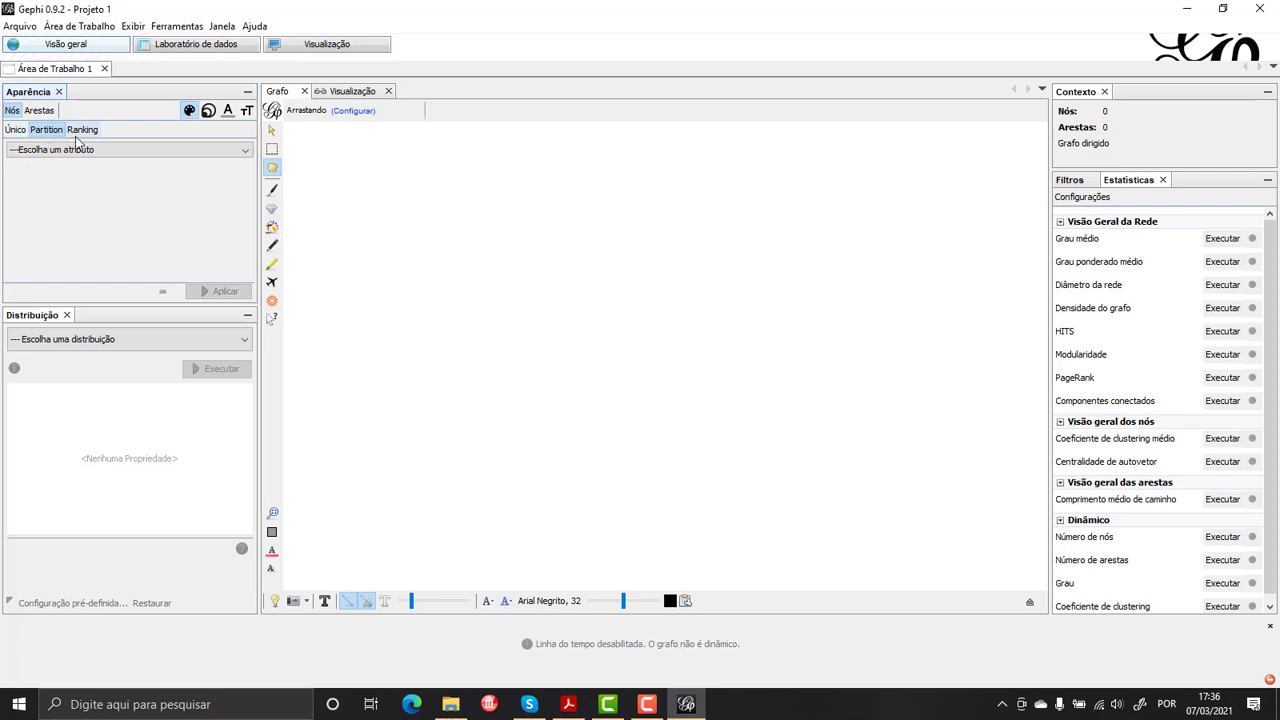
click(81, 133)
click(172, 150)
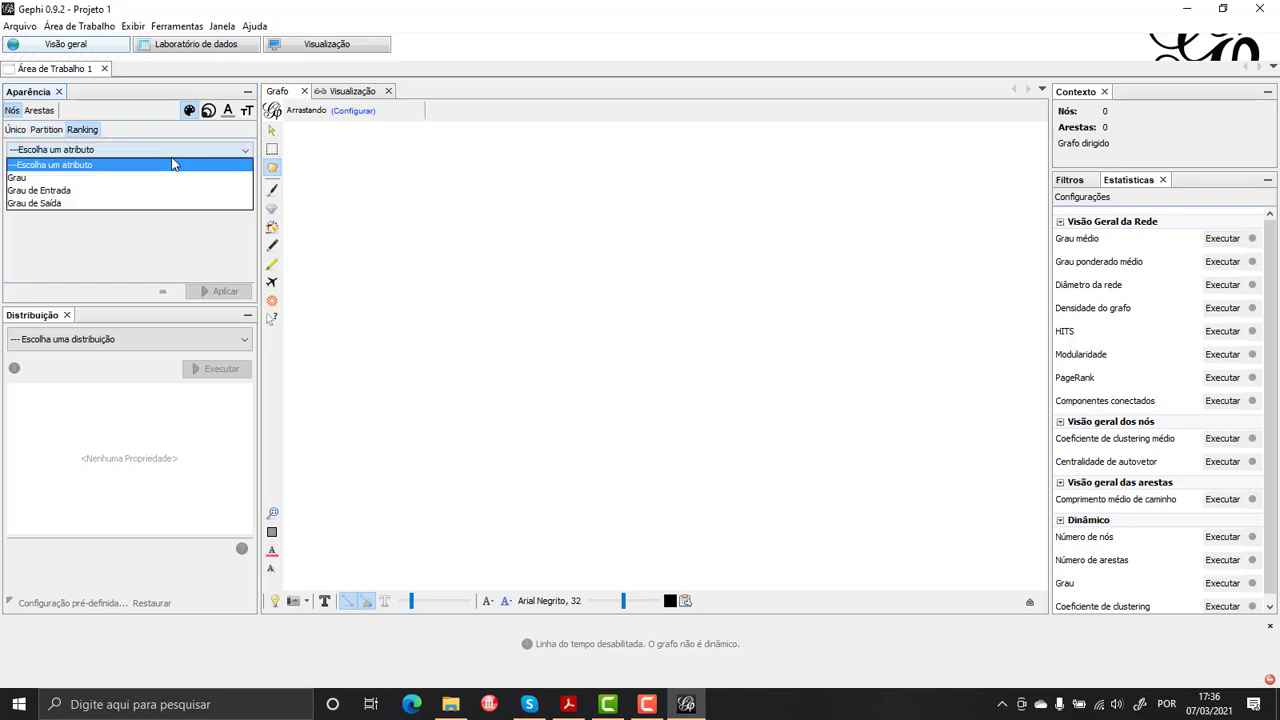
click(172, 164)
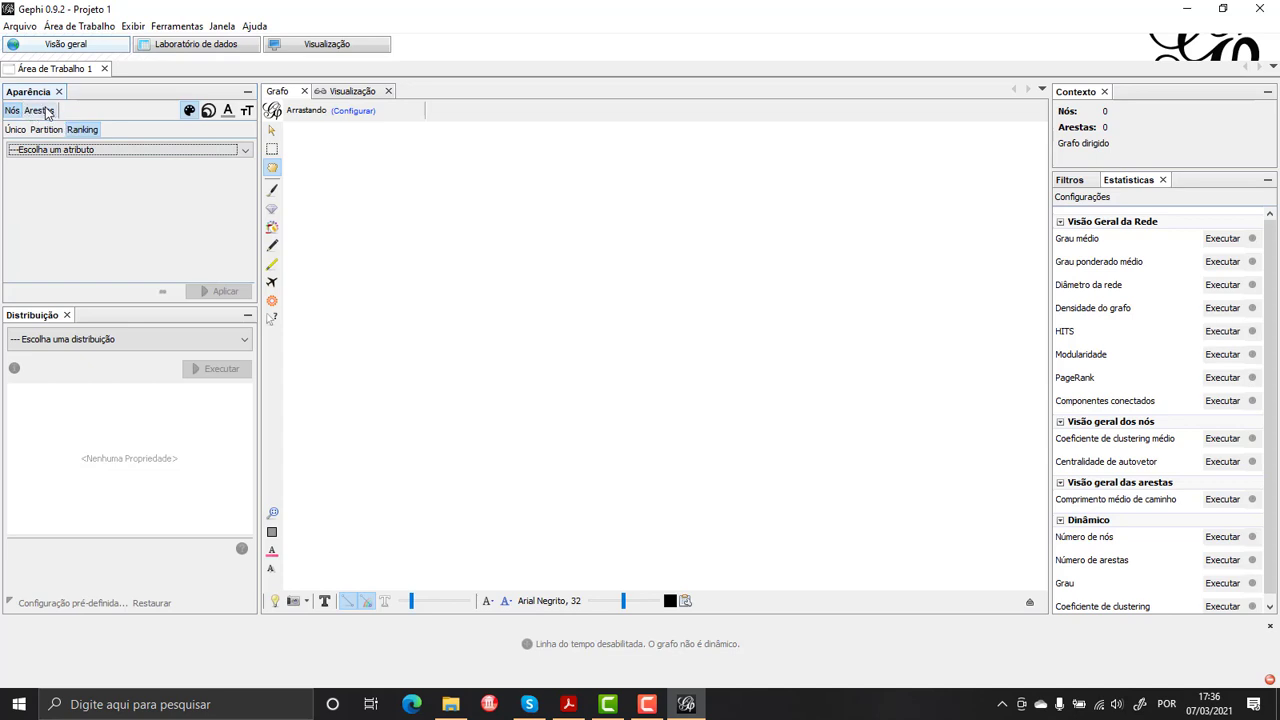
Step: Compare the Ranking appearance options for edges with those for nodes, without choosing an attribute
click(39, 110)
click(82, 129)
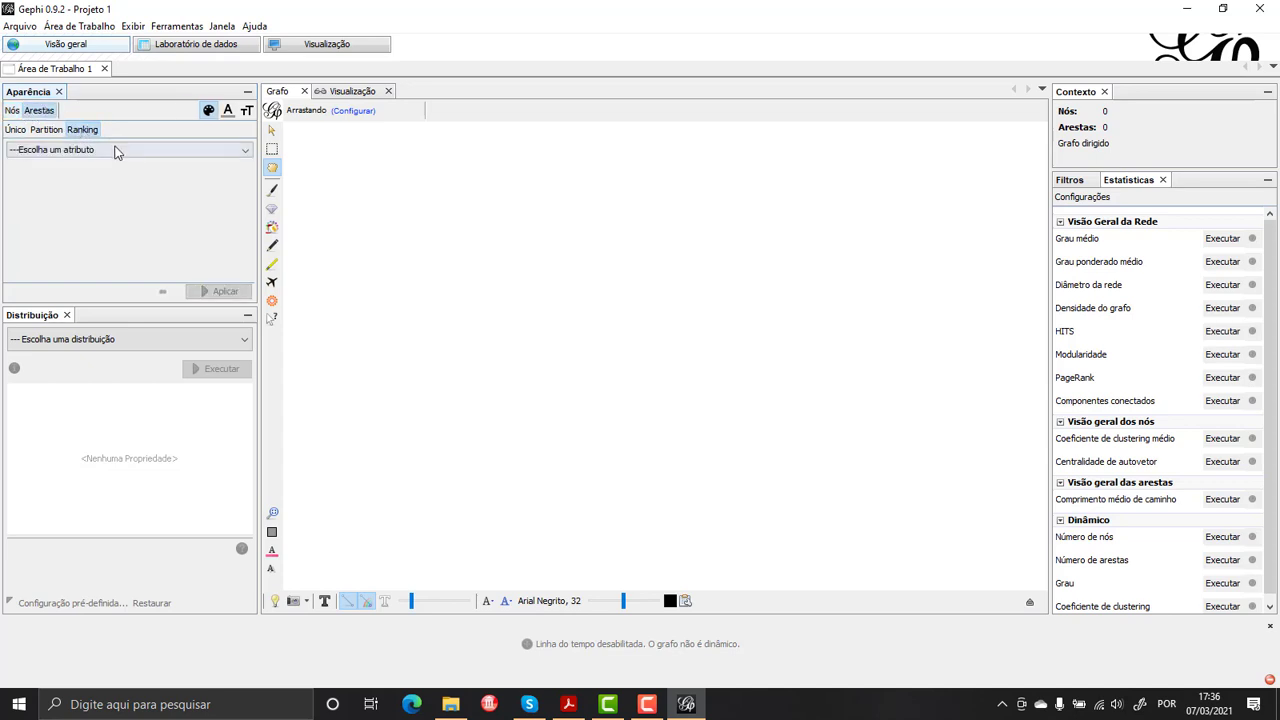
click(116, 150)
click(116, 150)
click(16, 113)
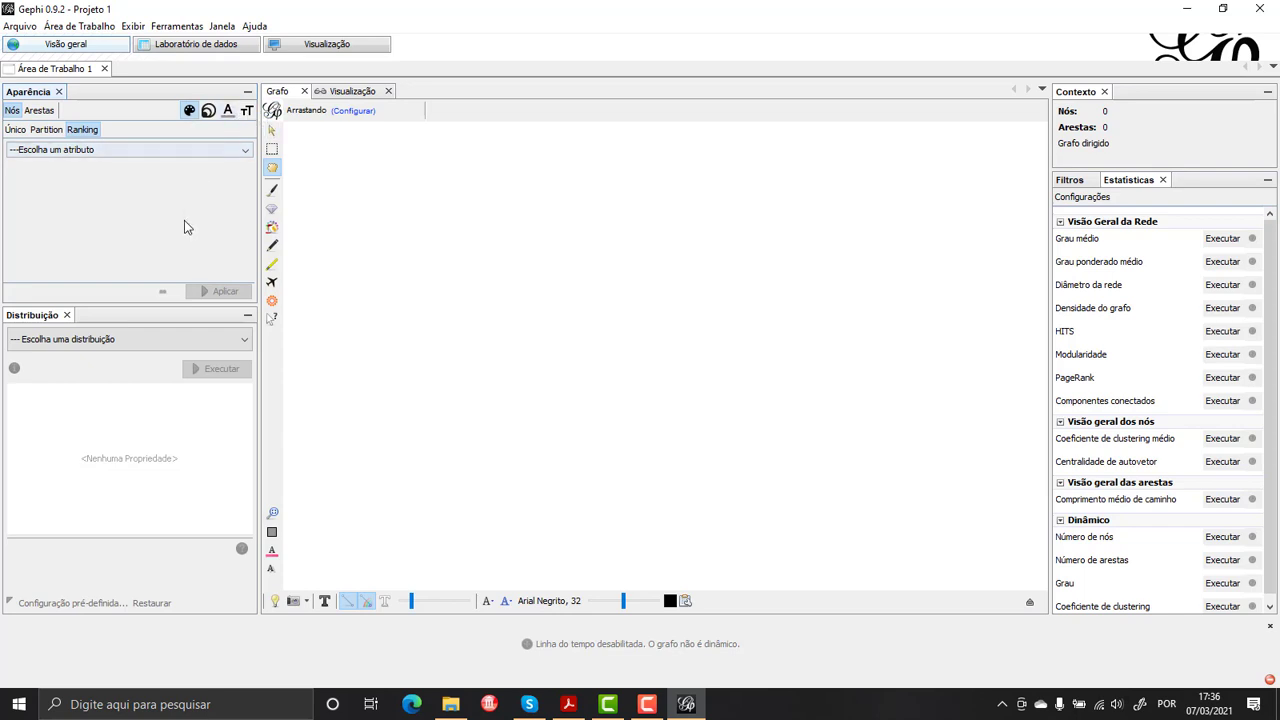
click(39, 110)
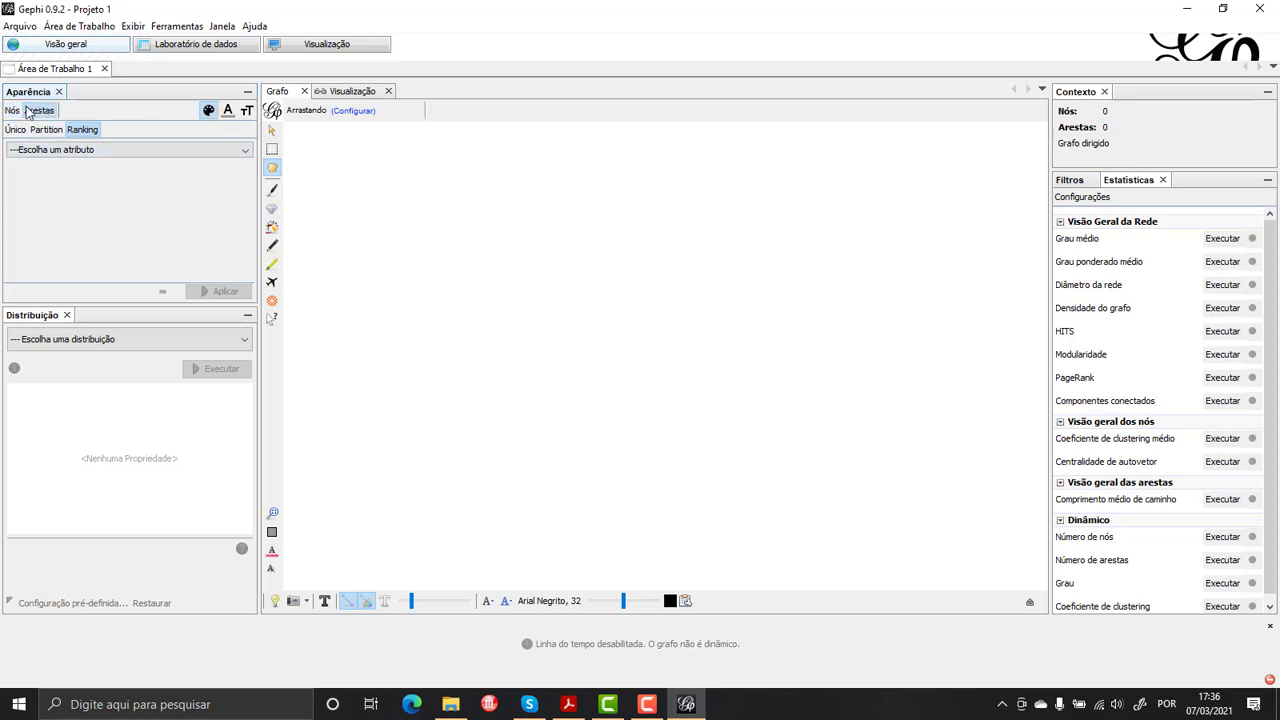
click(12, 110)
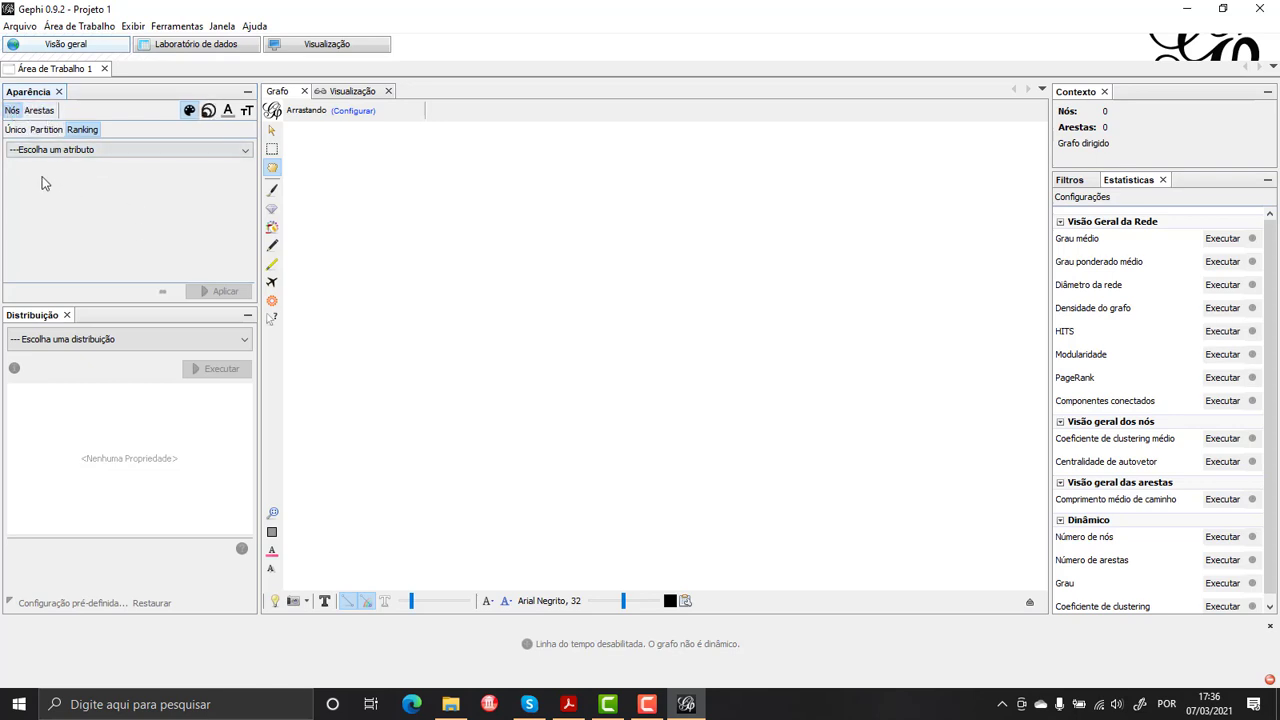
click(177, 149)
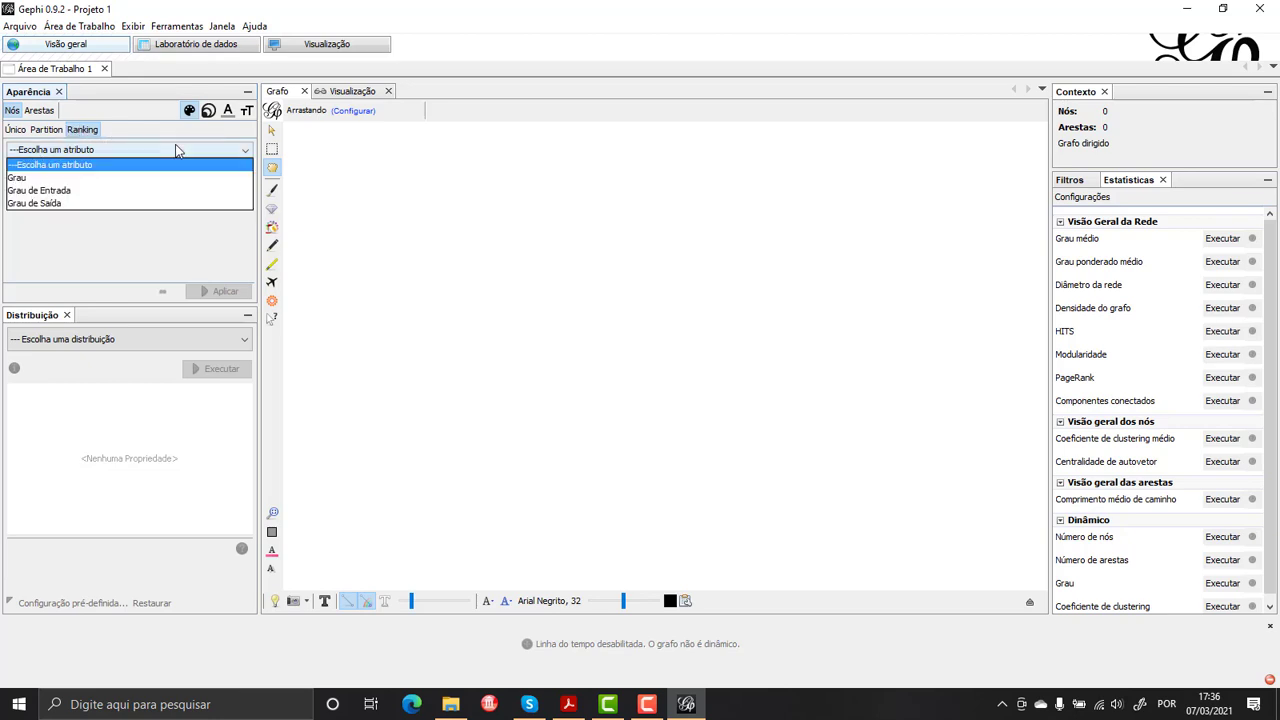
click(167, 261)
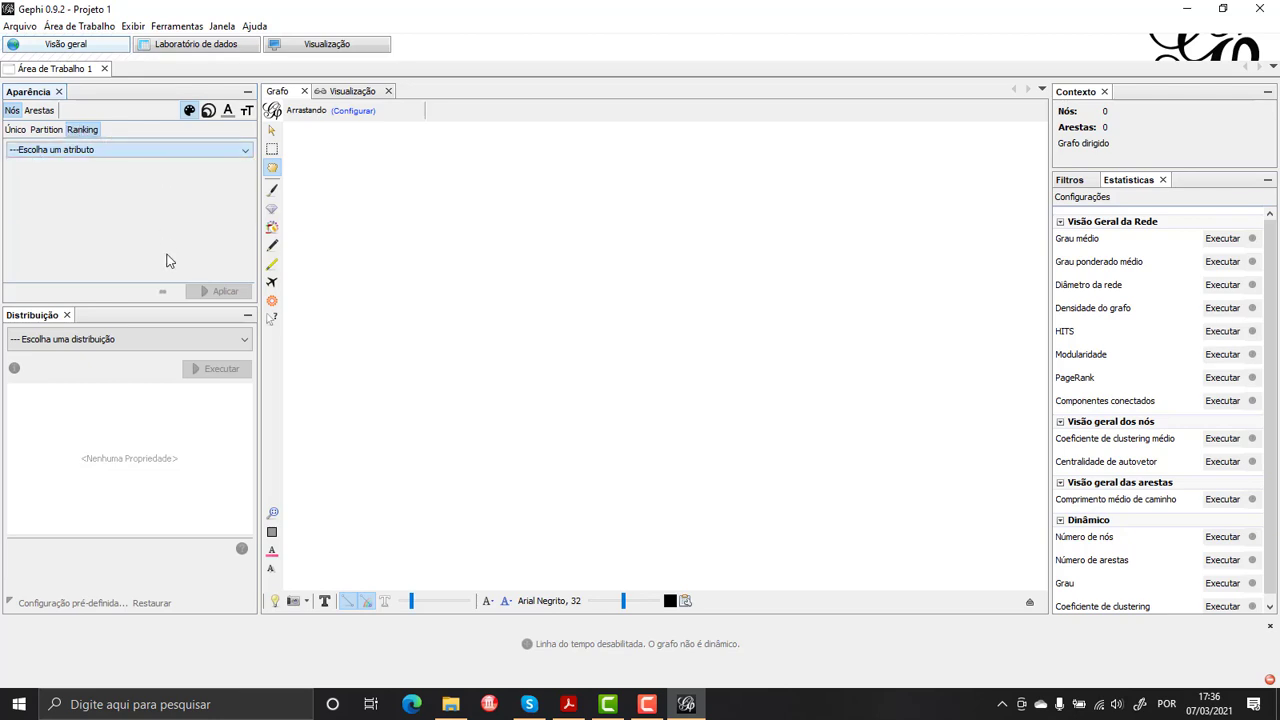
Step: Look through the available layout algorithms in Distribuição without selecting one
click(152, 345)
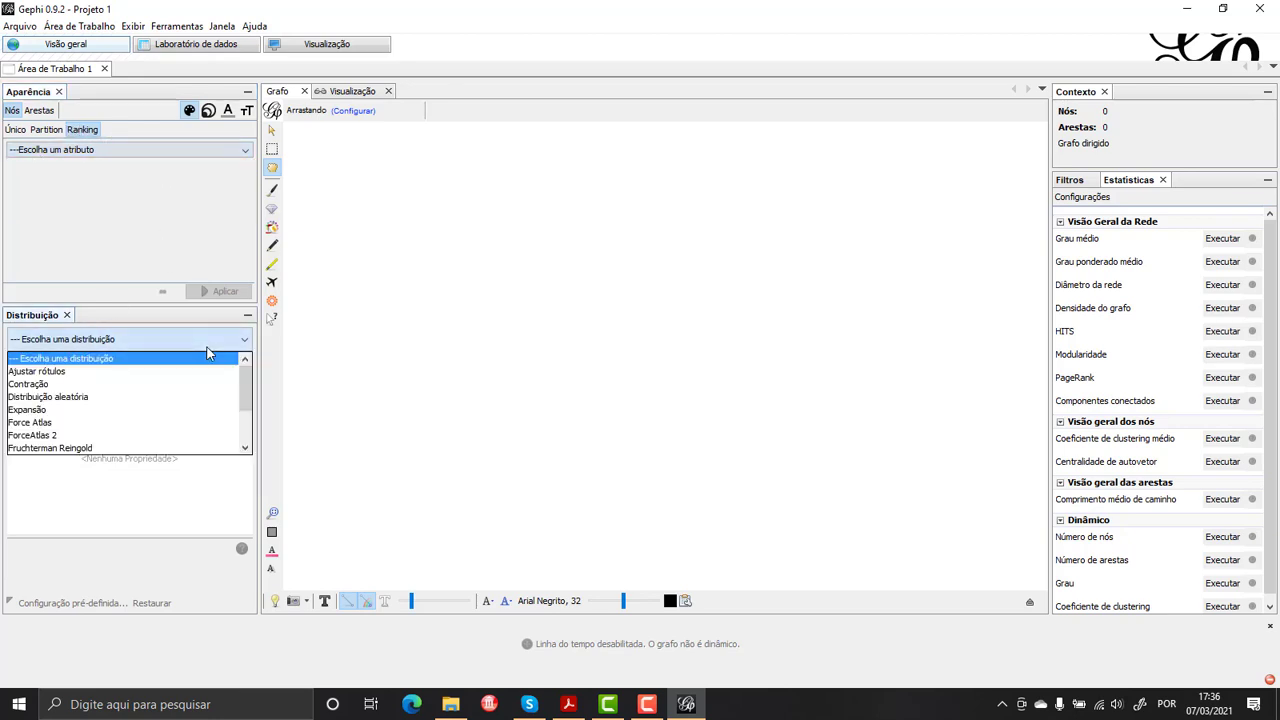
scroll(208, 410, down, 2)
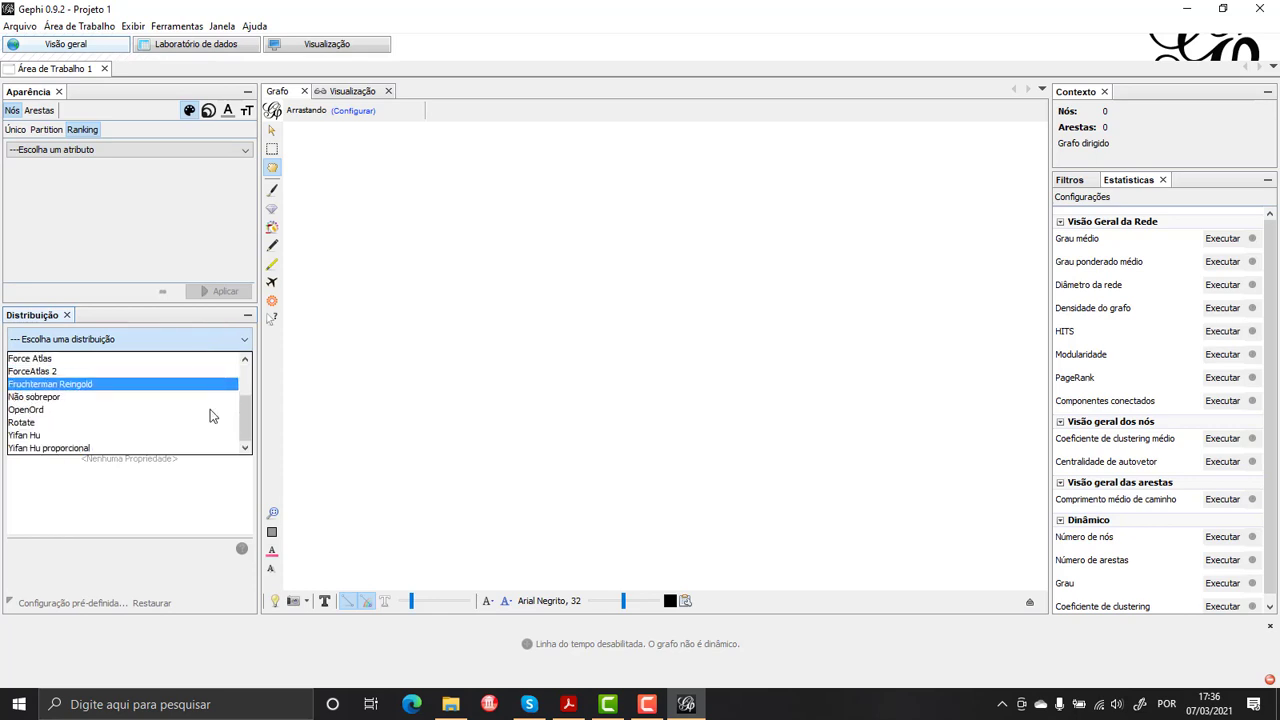
scroll(203, 435, up, 2)
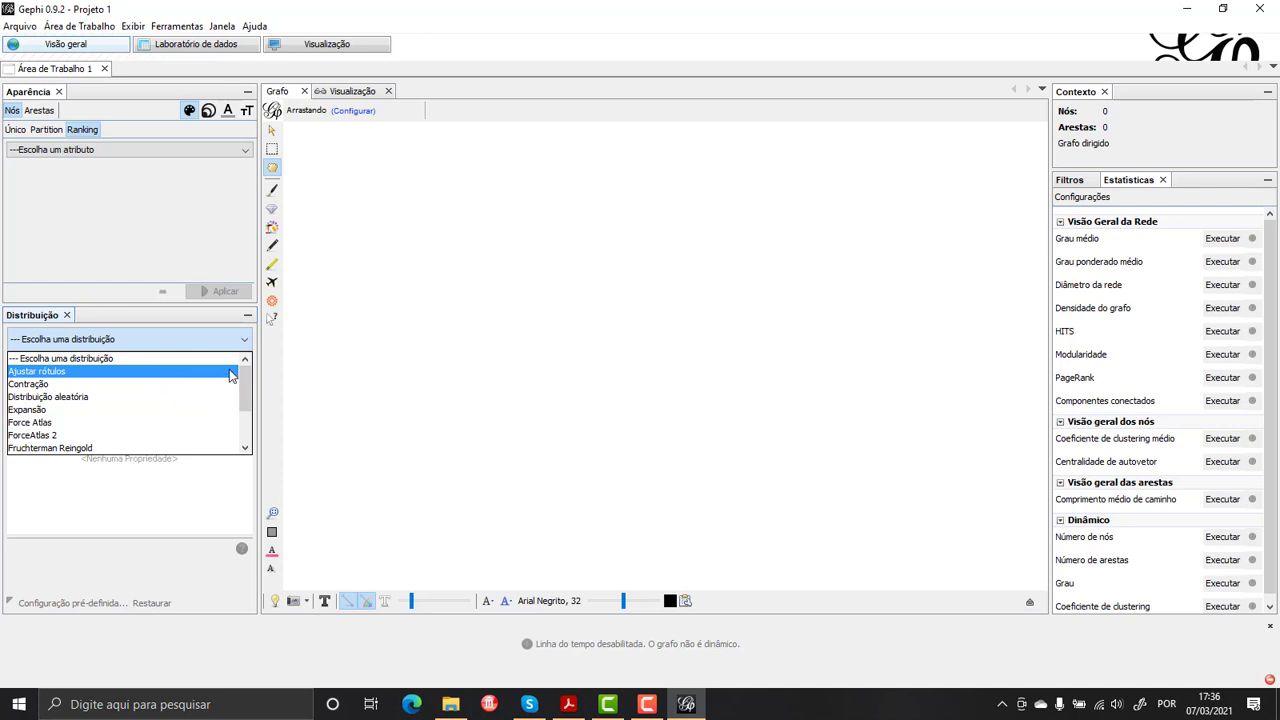
click(202, 256)
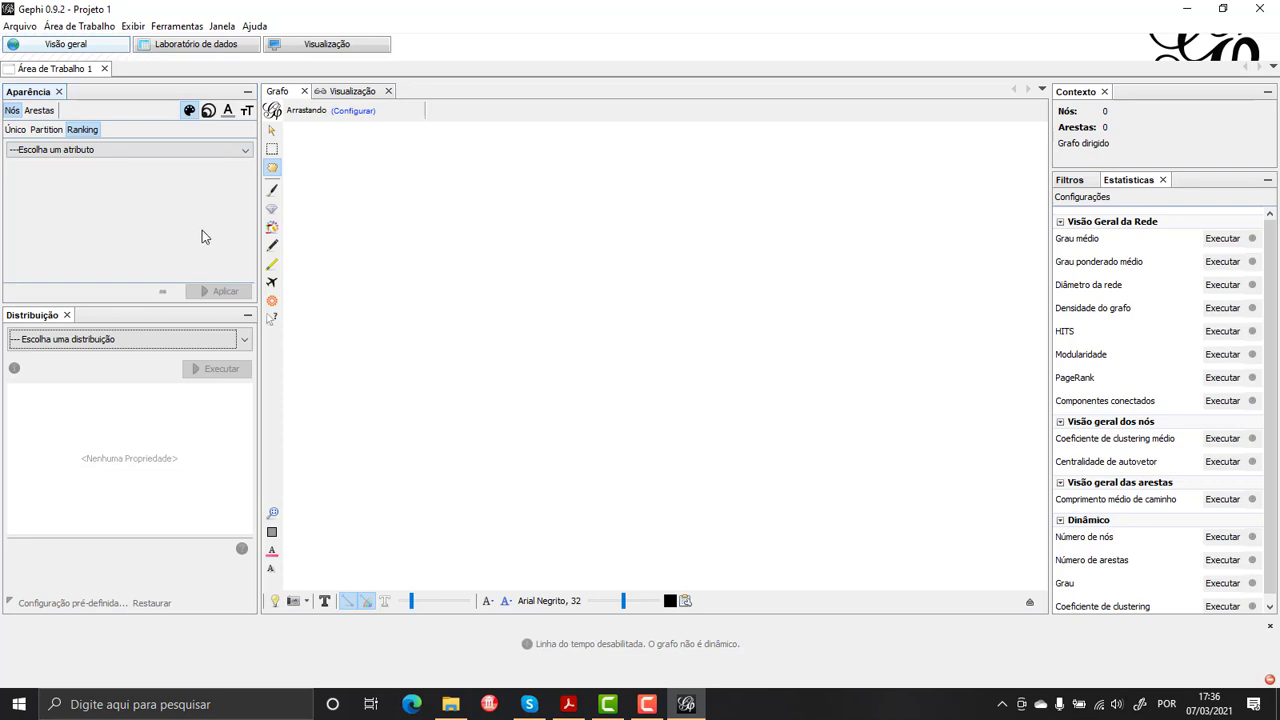
Step: Open the data laboratory and examine the columns and commands of the node and edge tables
click(218, 48)
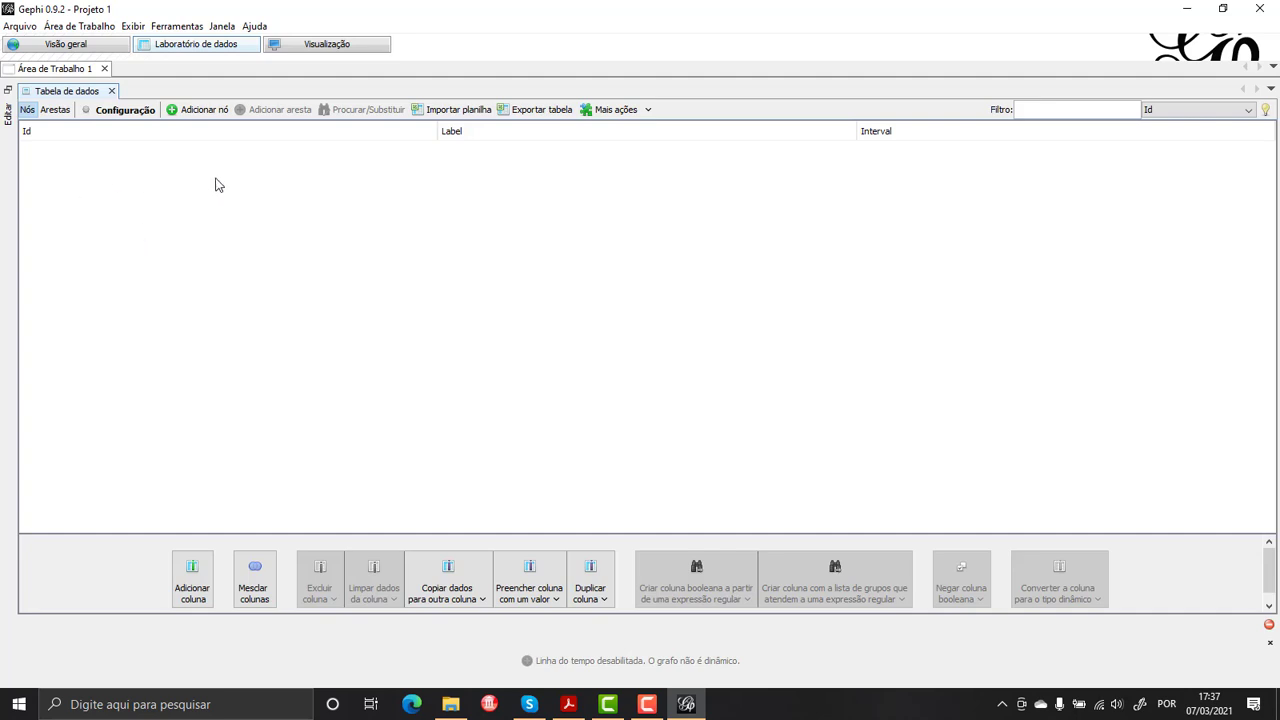
click(55, 109)
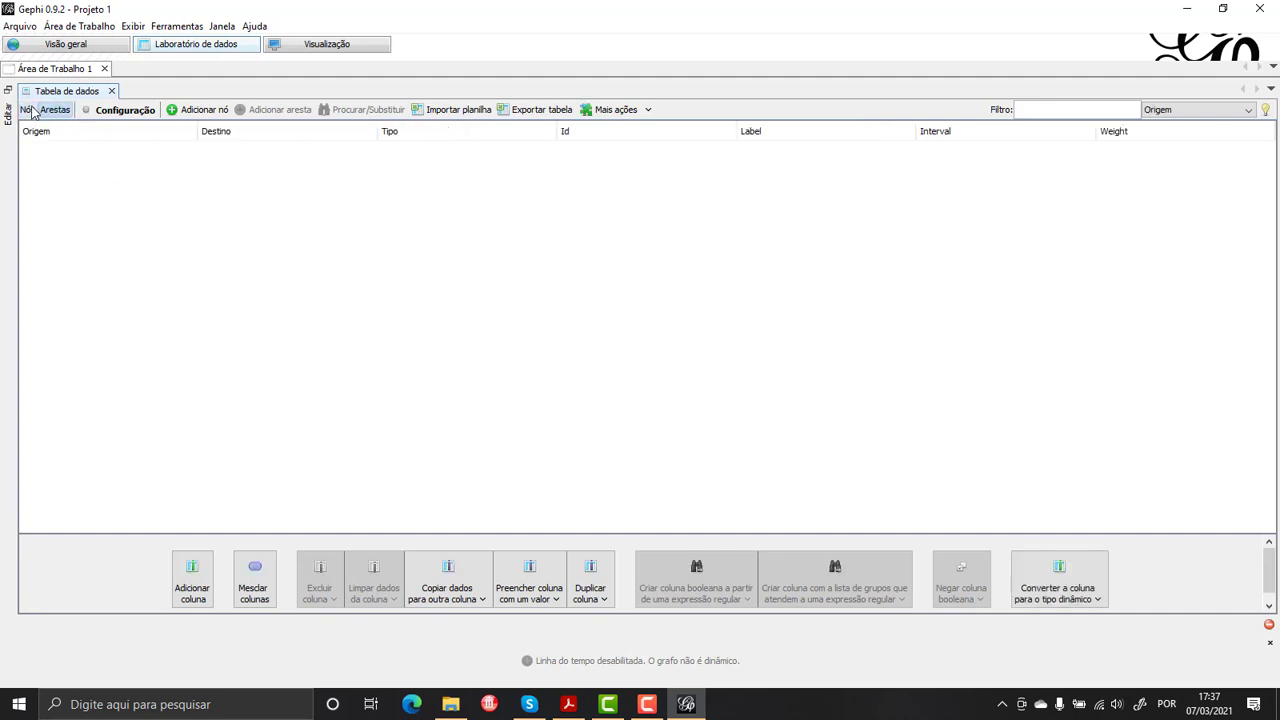
click(27, 109)
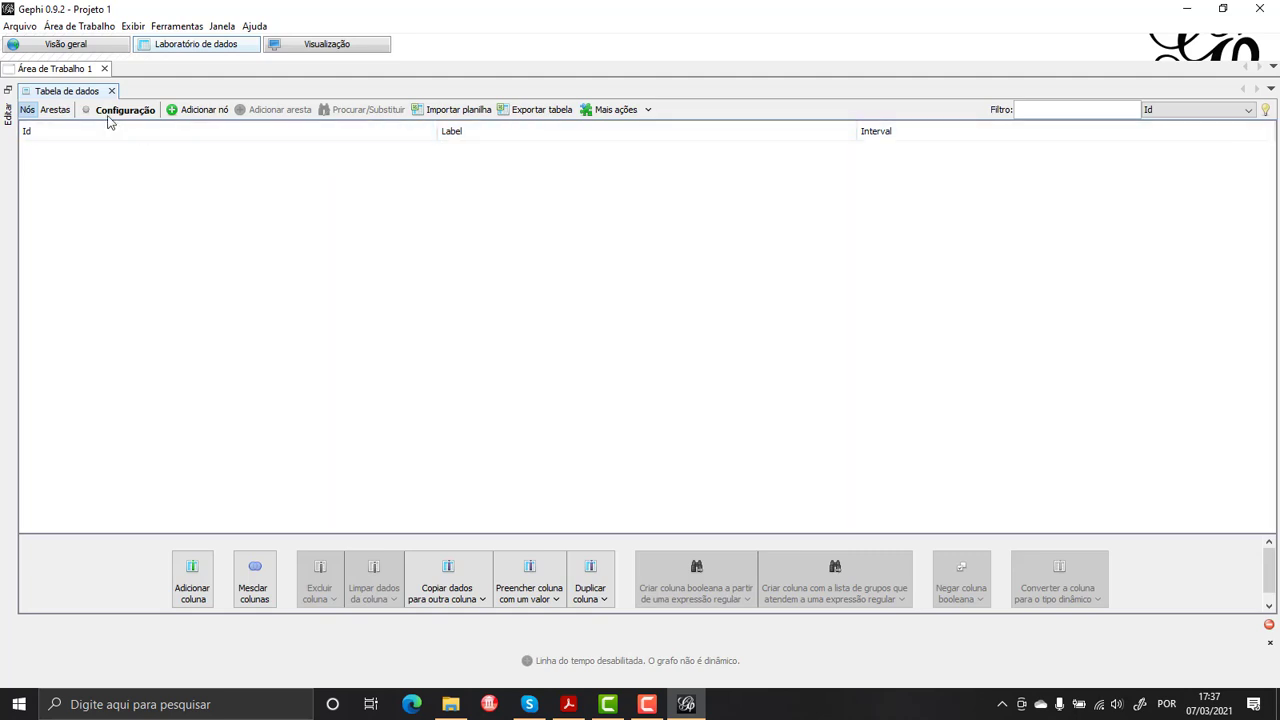
click(55, 109)
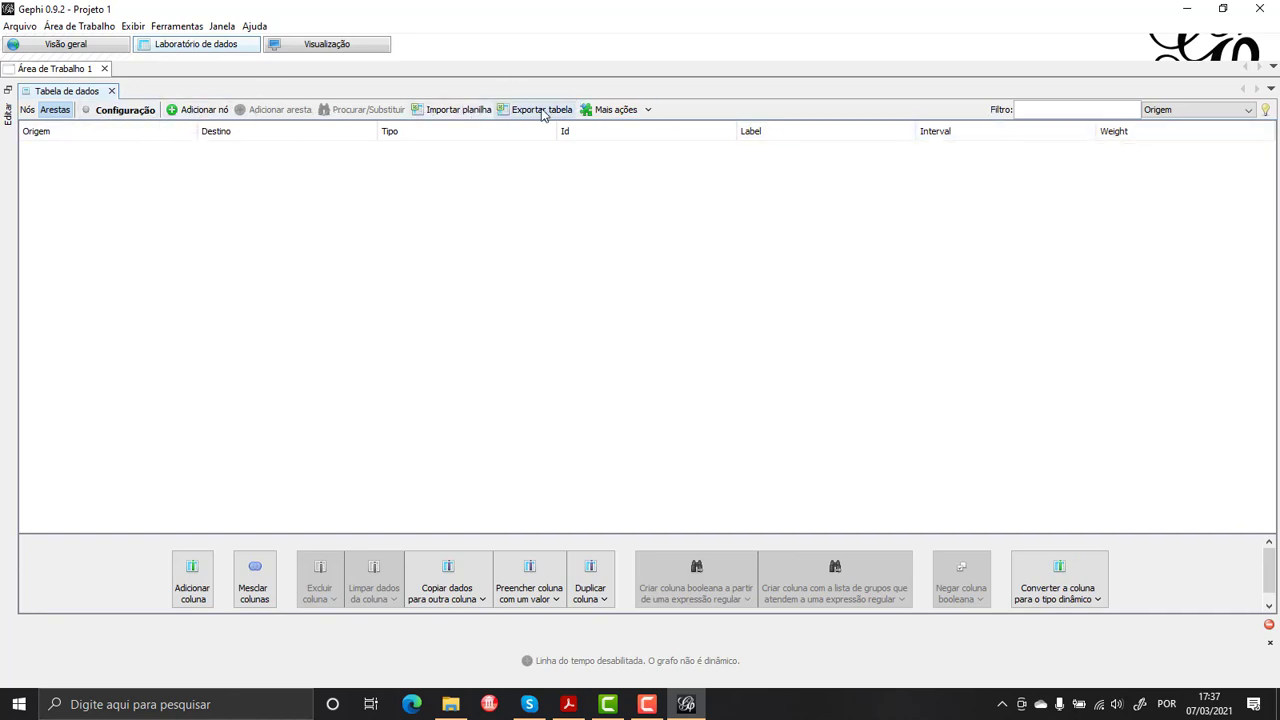
Step: Examine the Visualização workspace, including its node, label and edge settings and the list of renderers
click(301, 46)
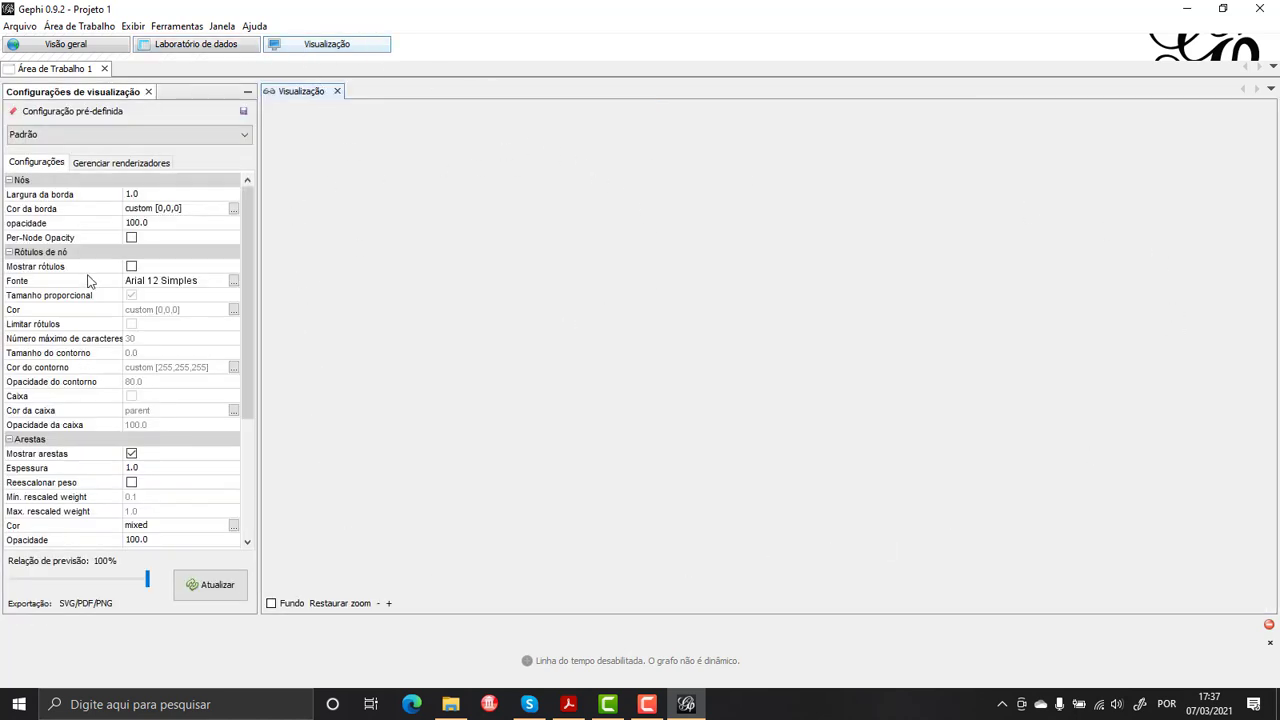
click(122, 165)
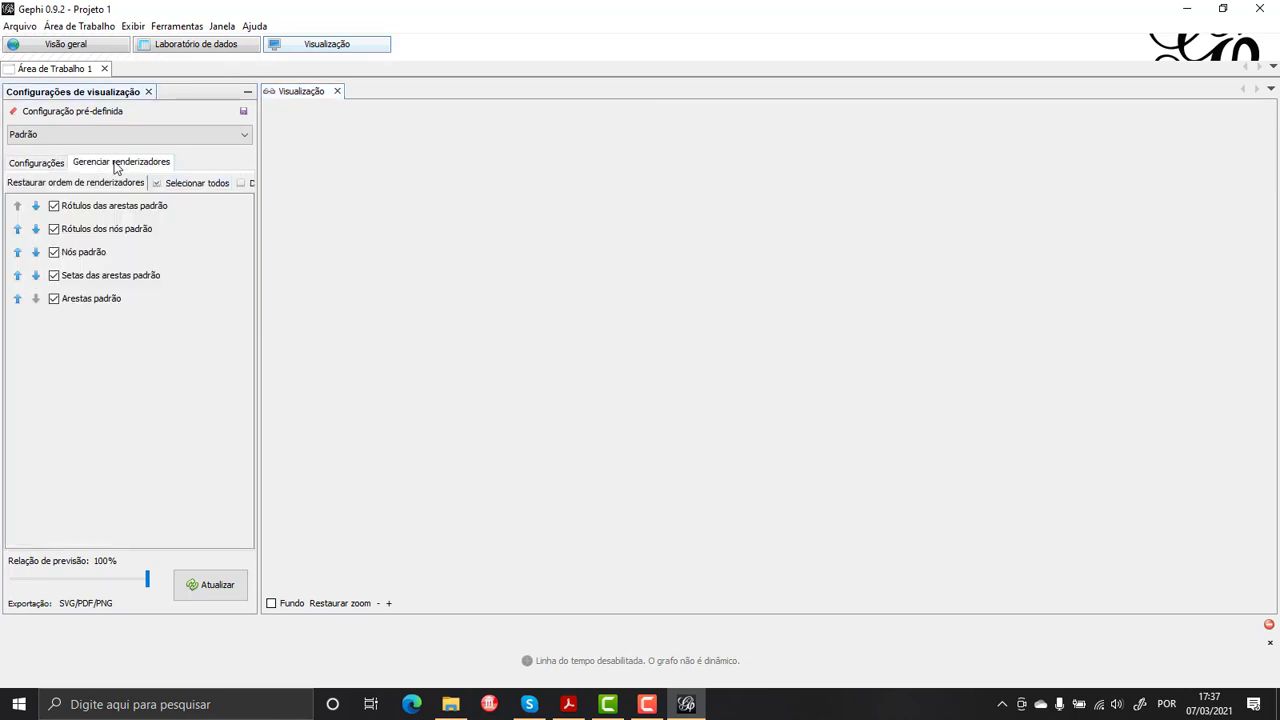
click(39, 161)
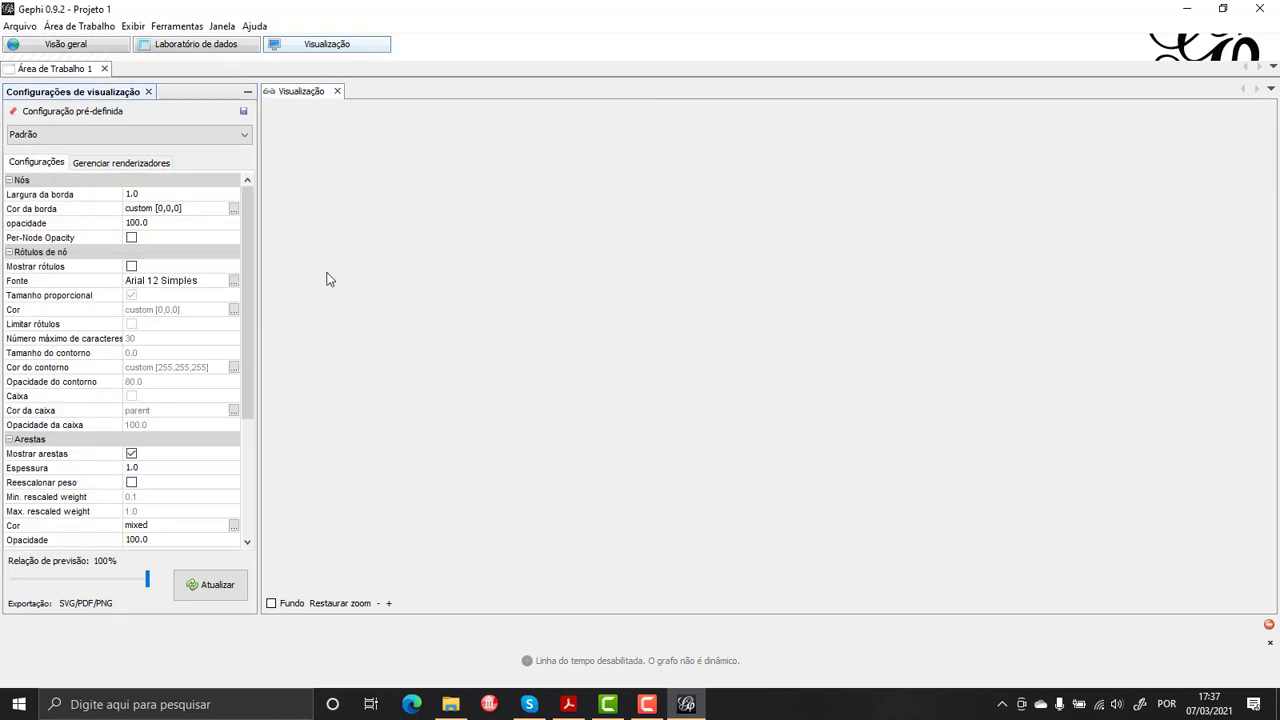
Step: Add a node labelled with a person's first name in the data laboratory and show the node table
click(186, 45)
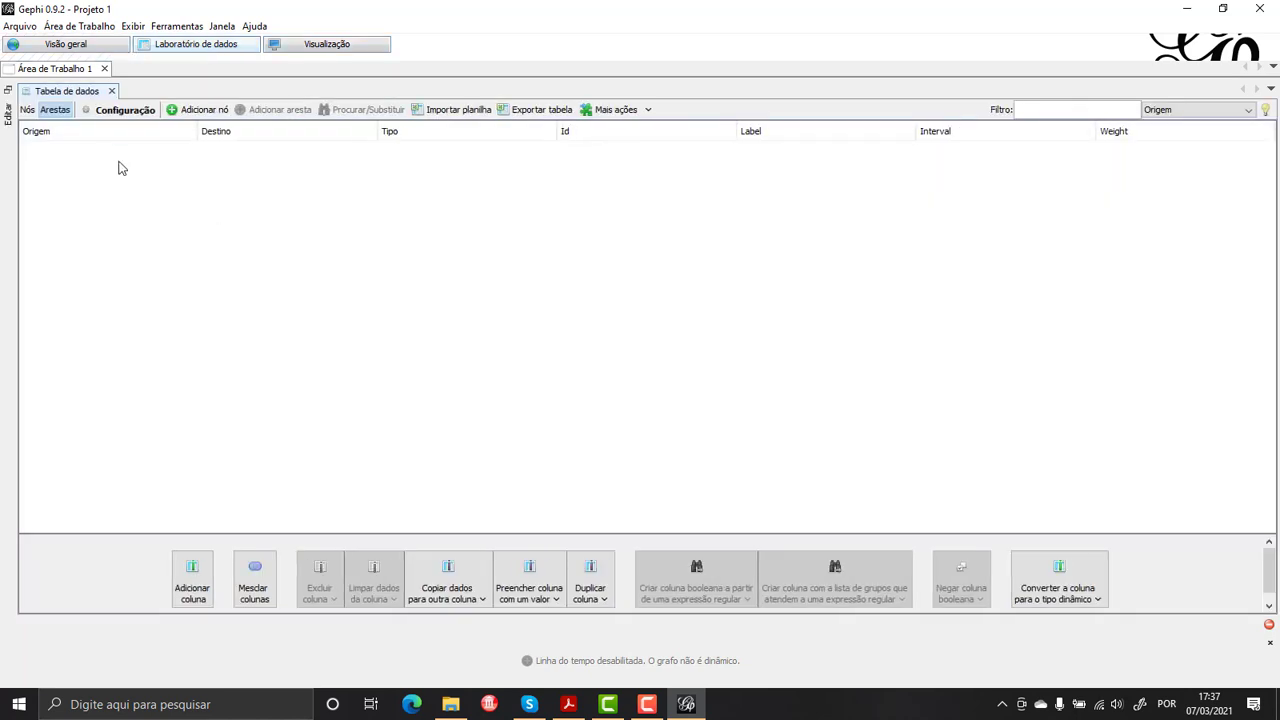
click(205, 110)
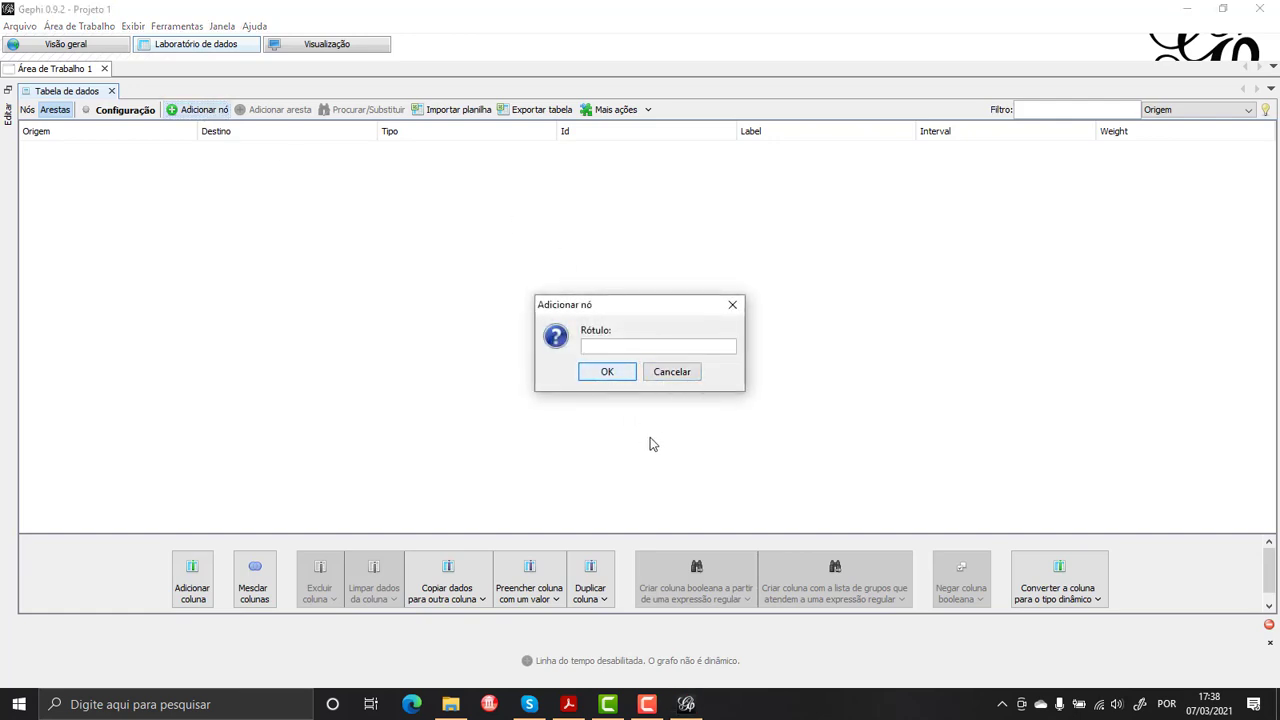
text(Ana)
key(Return)
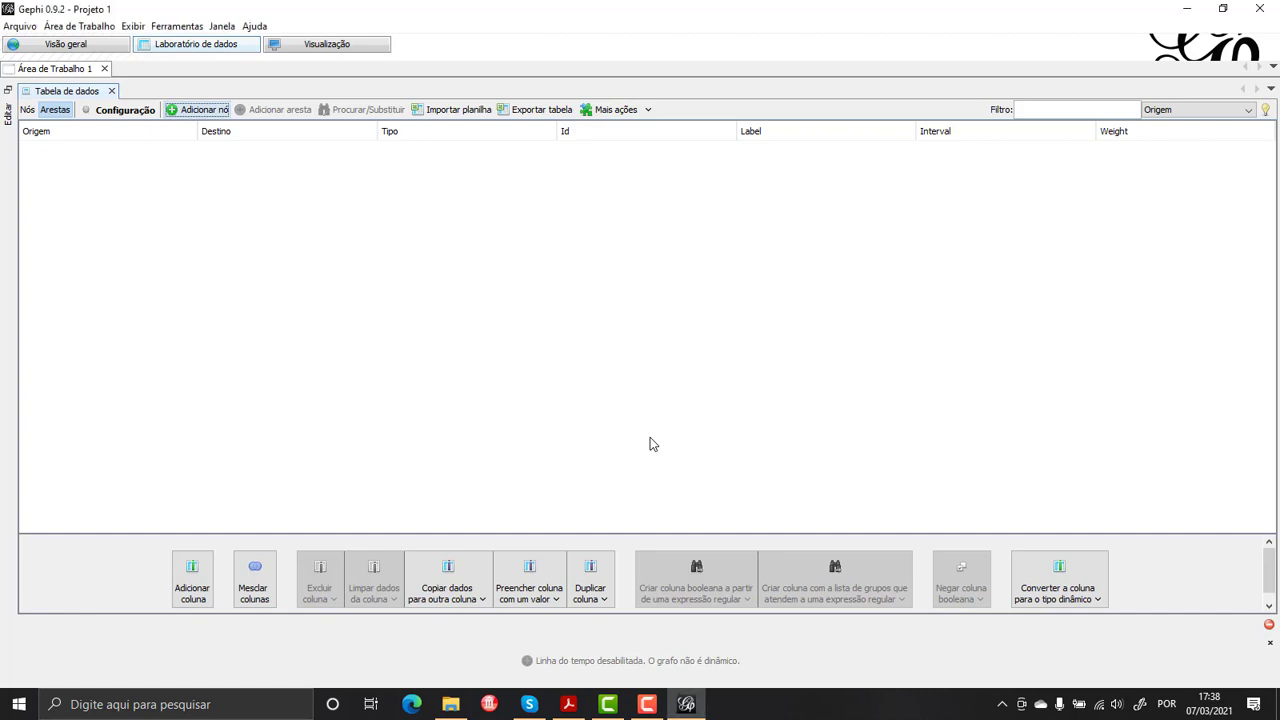
click(27, 109)
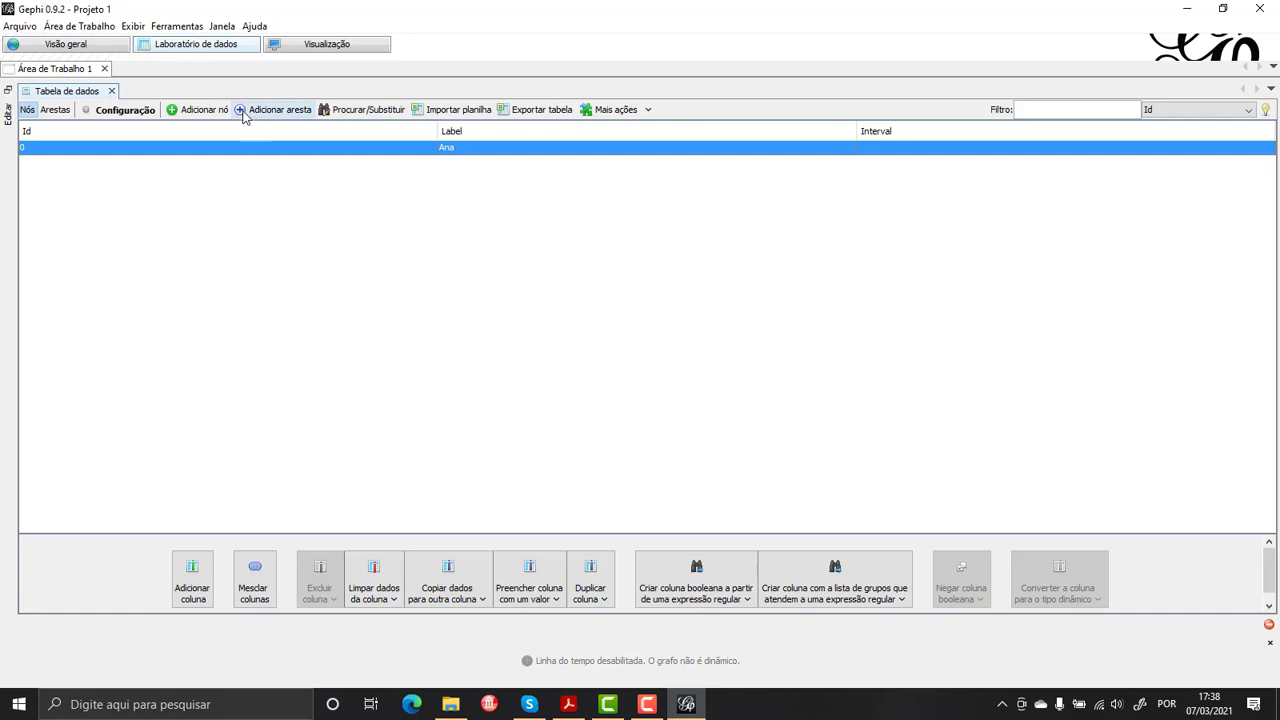
Step: Add four more nodes to the node table, each labelled with a different person's first name
click(205, 110)
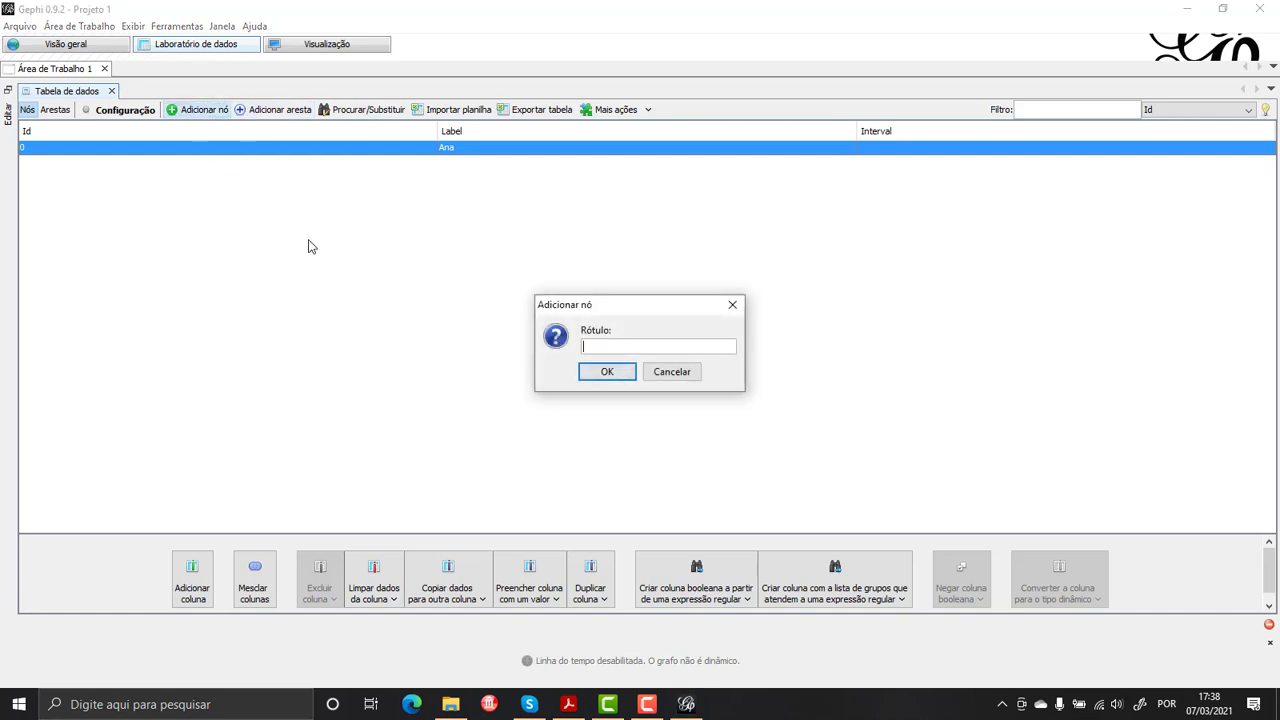
text(João)
key(Return)
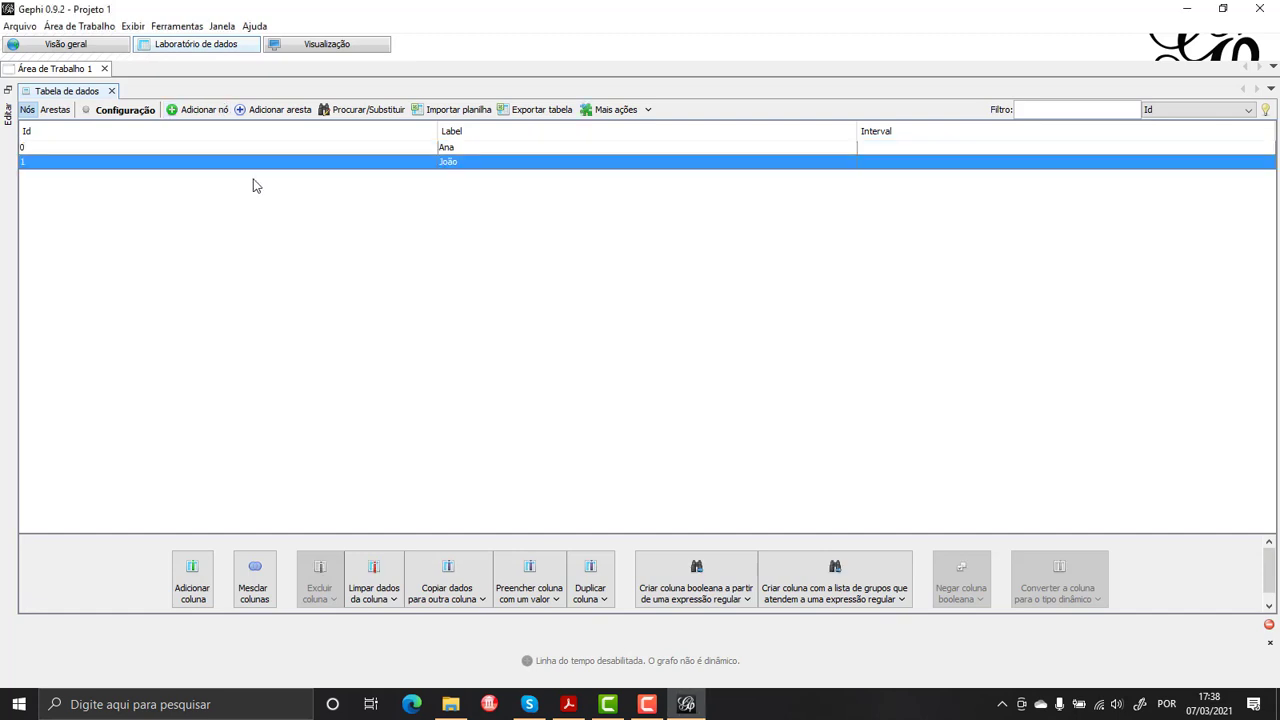
click(200, 110)
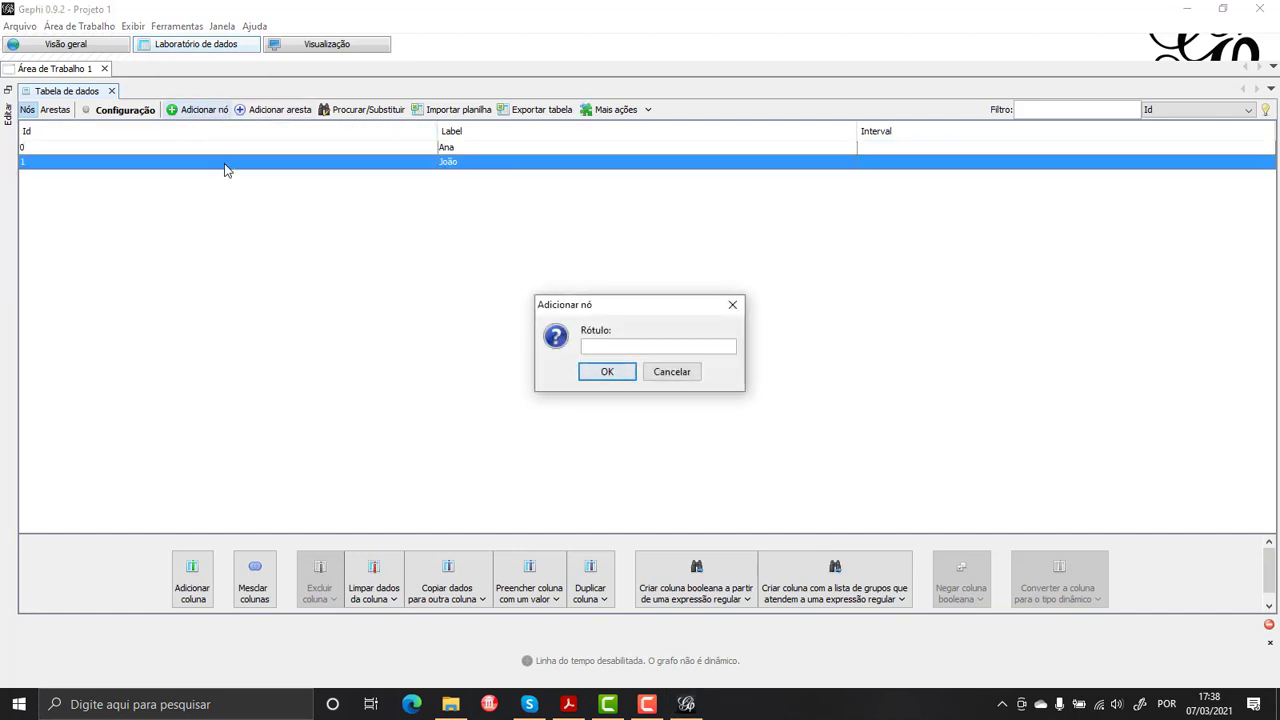
text(Maria)
key(Return)
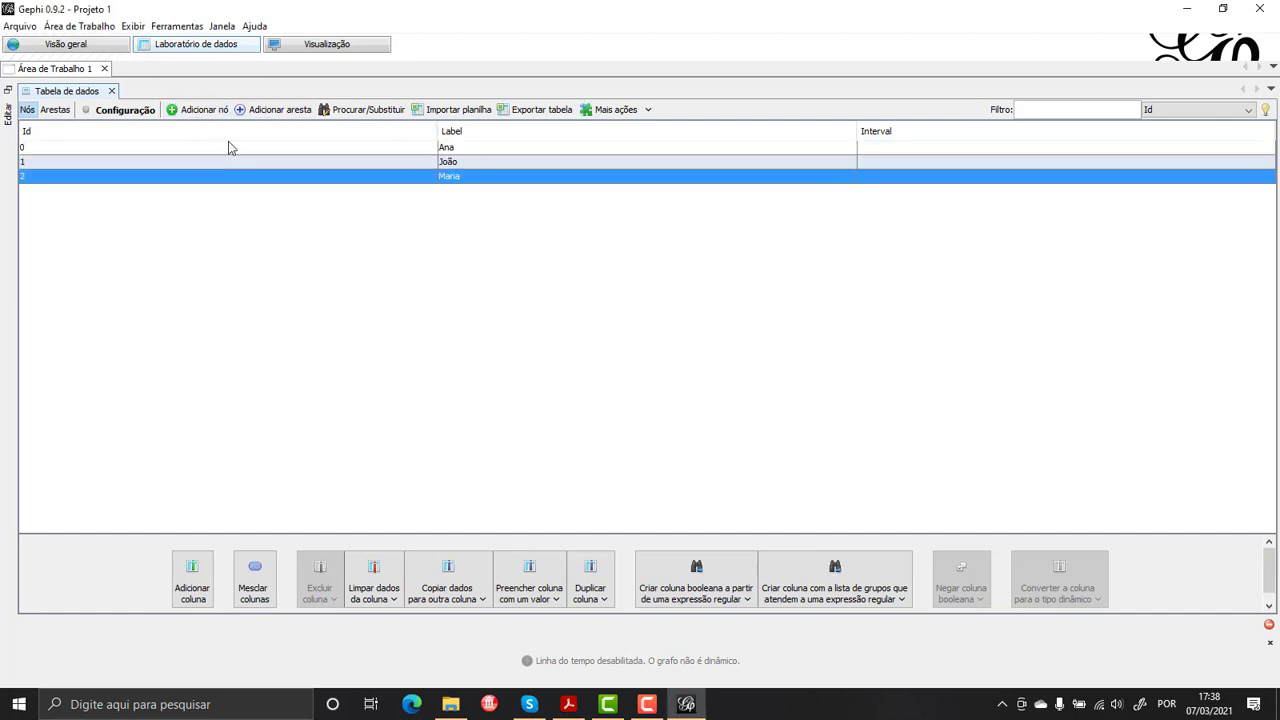
click(177, 112)
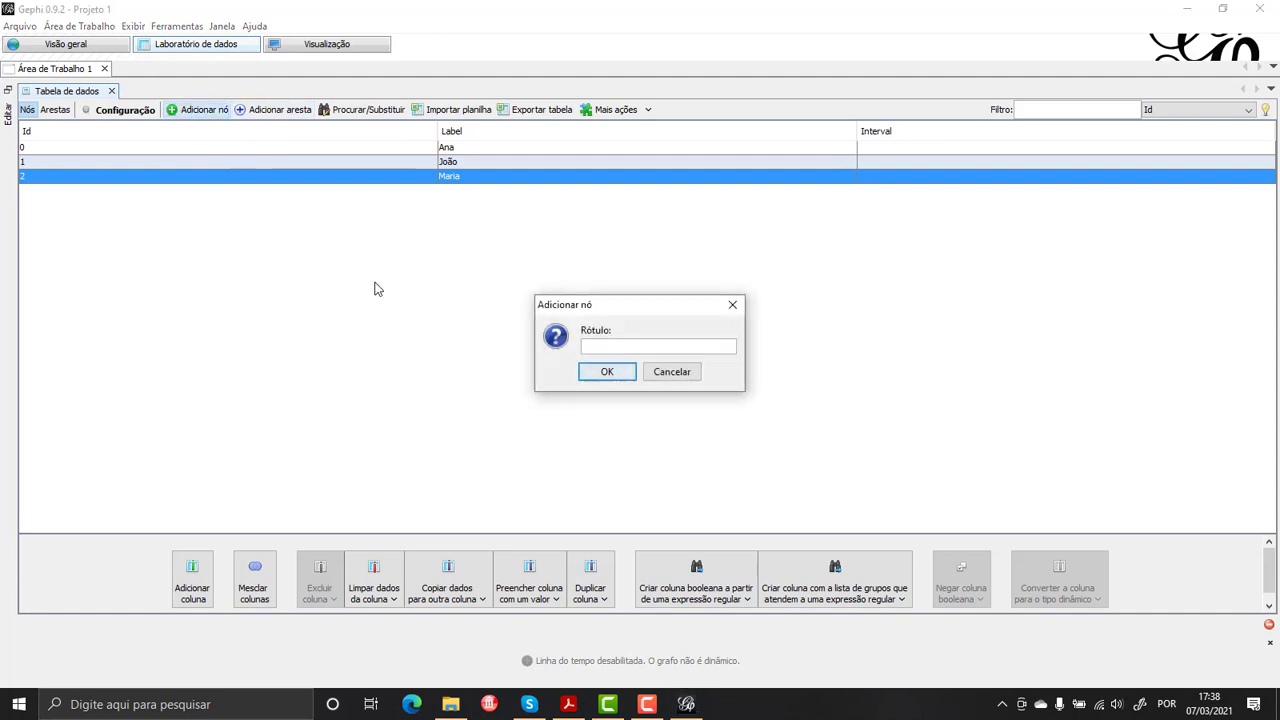
text(Luiz)
key(Return)
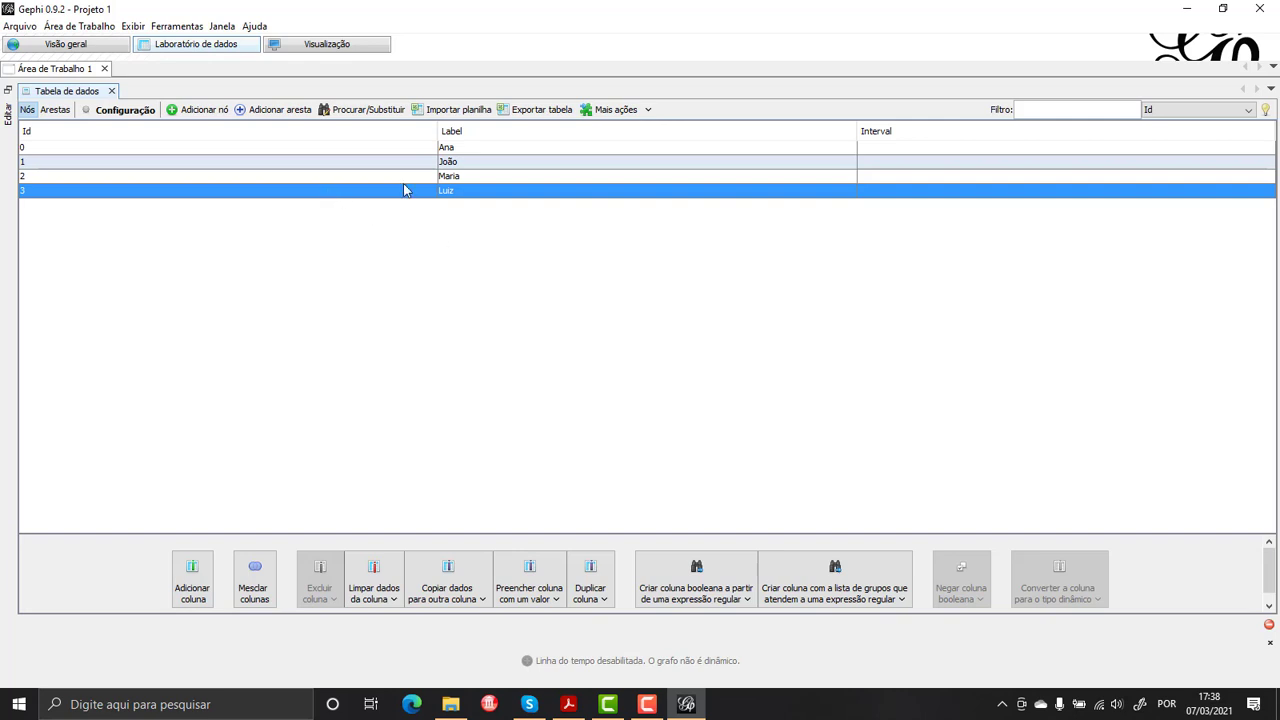
click(190, 110)
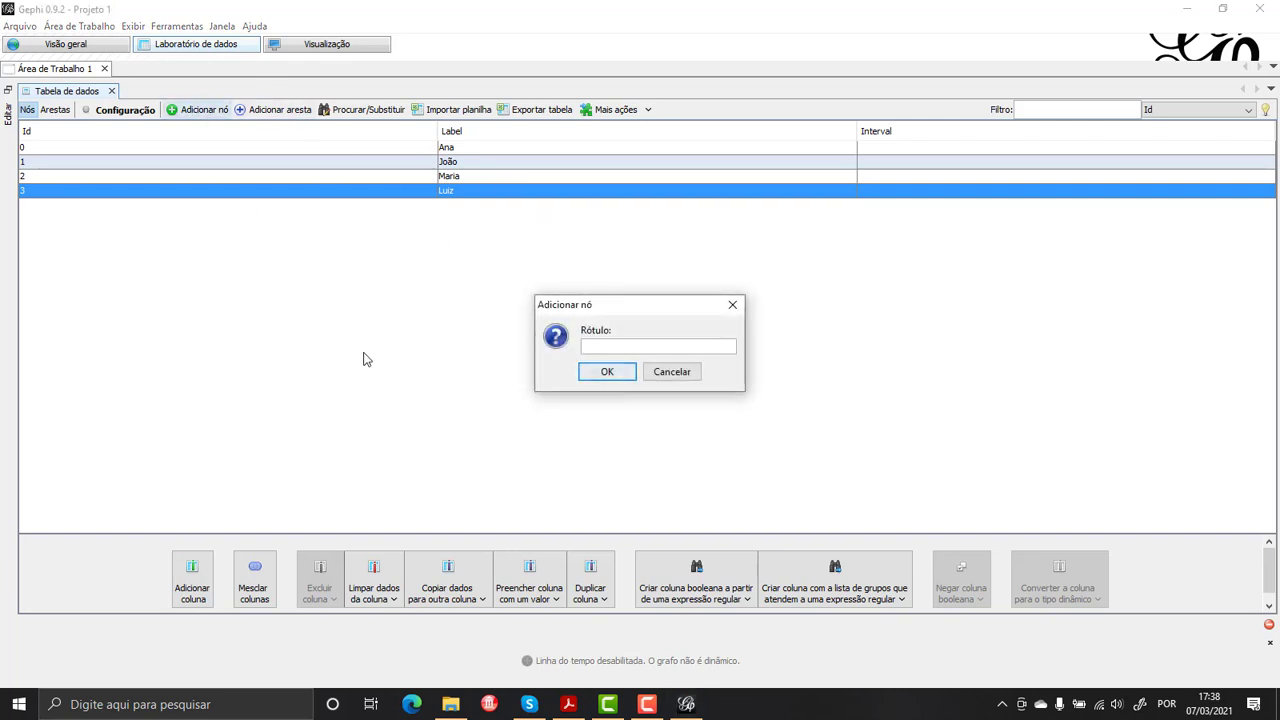
text(Pedro)
key(Return)
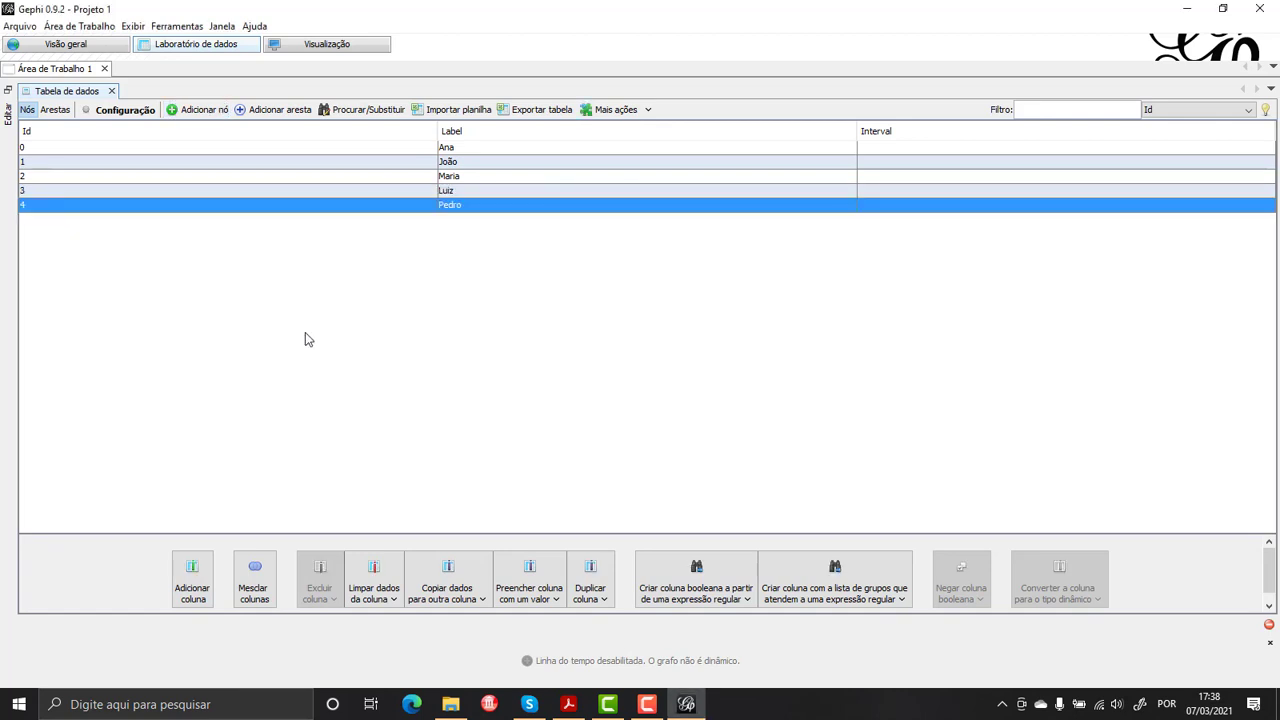
Step: View the new nodes in the overview graph and refresh the Visualização rendering with the Padrão preset
click(70, 46)
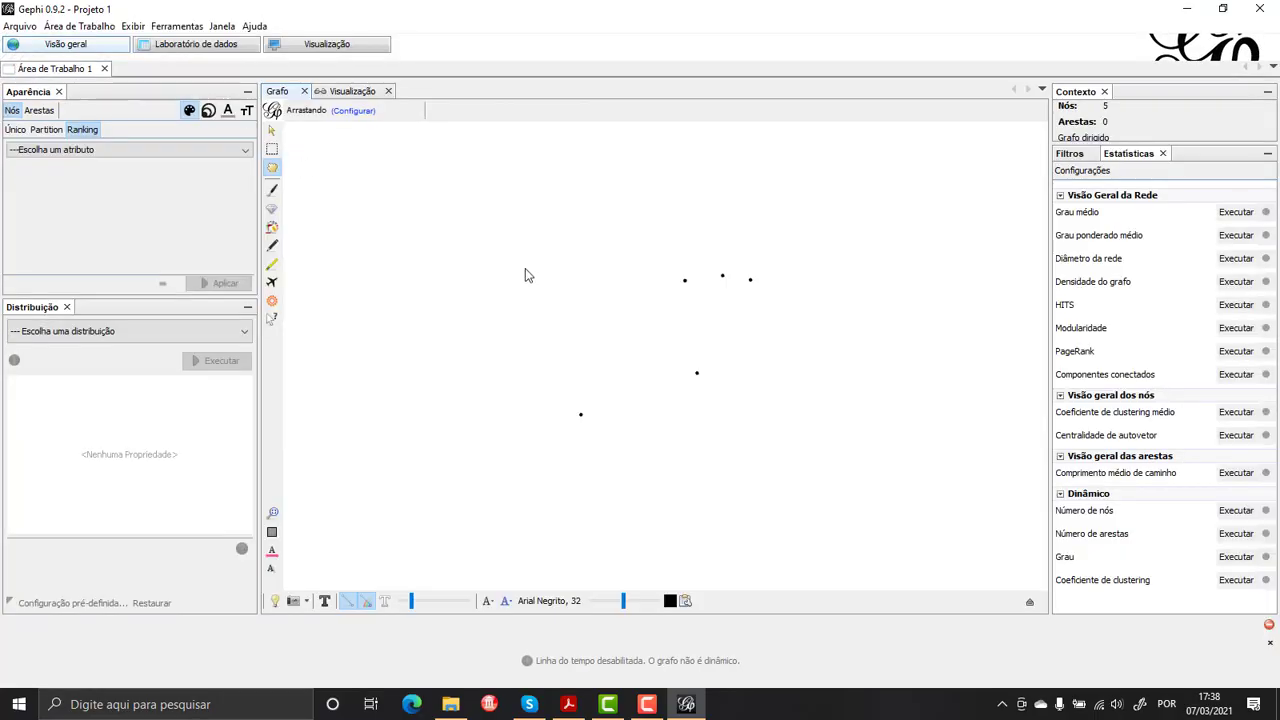
click(323, 46)
click(216, 585)
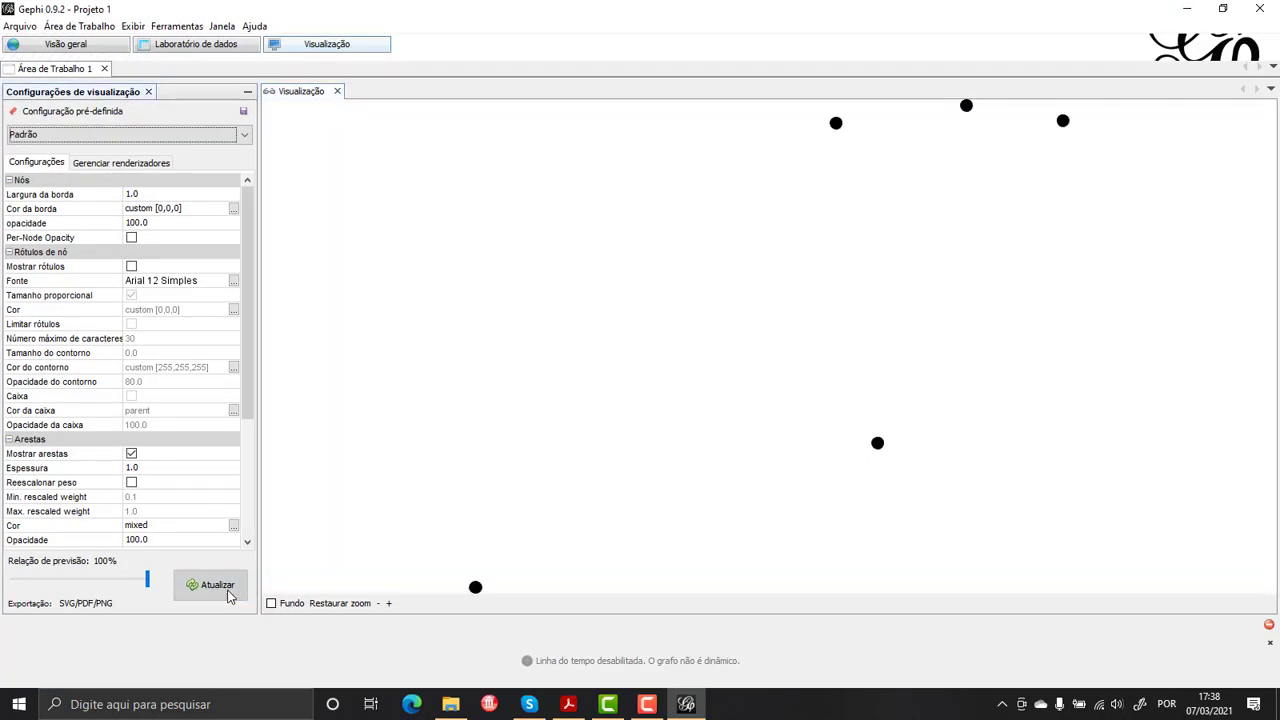
scroll(722, 413, down, 3)
scroll(722, 414, up, 3)
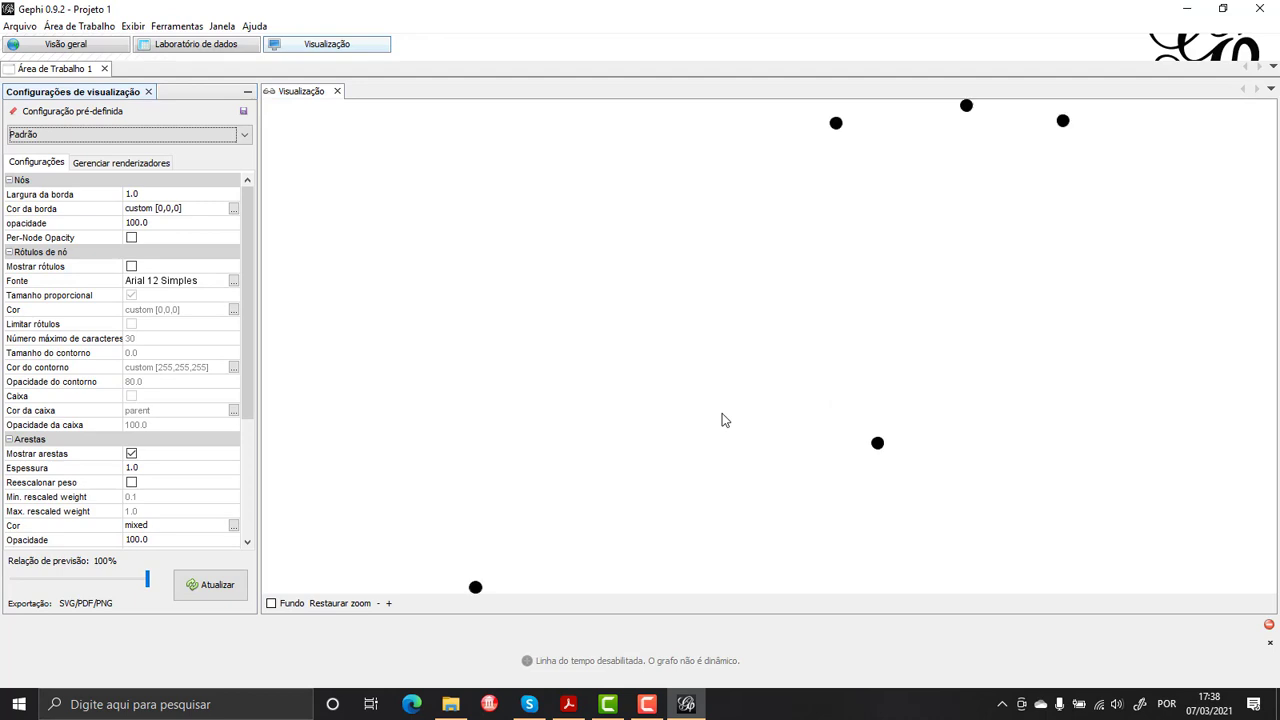
Step: Show the edge table in the data laboratory and add a directed edge from node 0 to node 1
scroll(722, 414, down, 3)
click(199, 50)
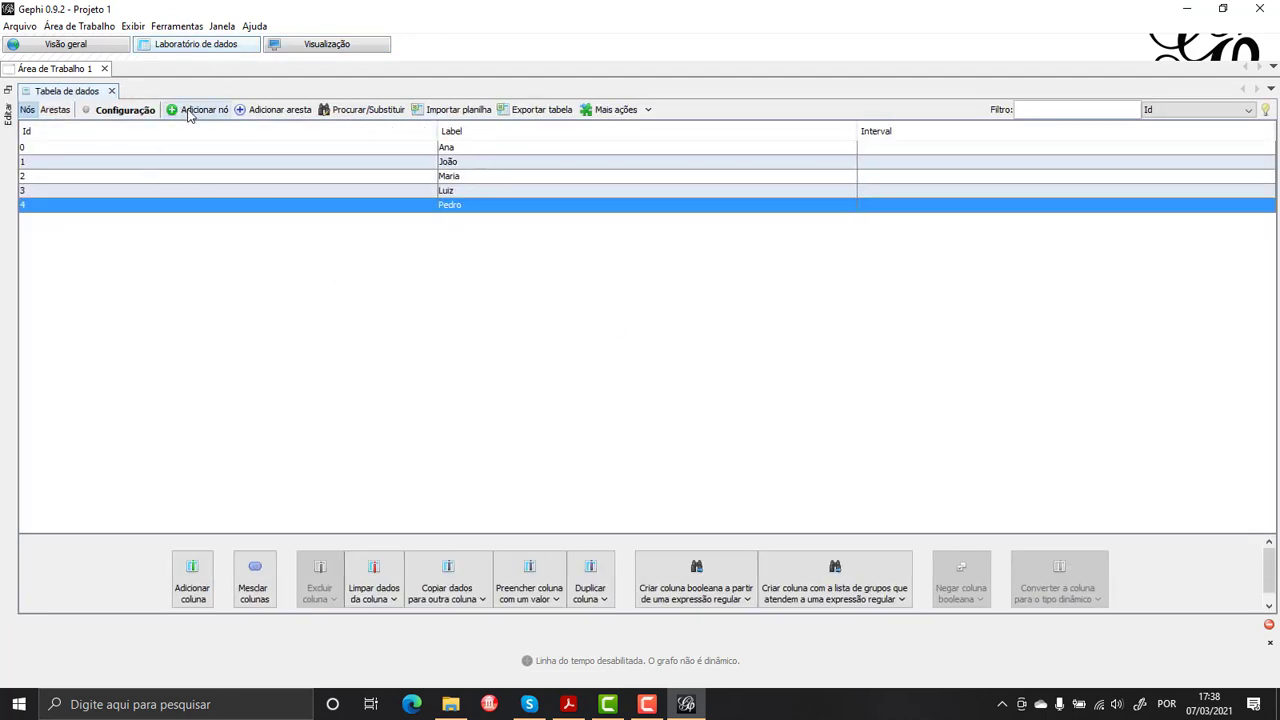
click(268, 110)
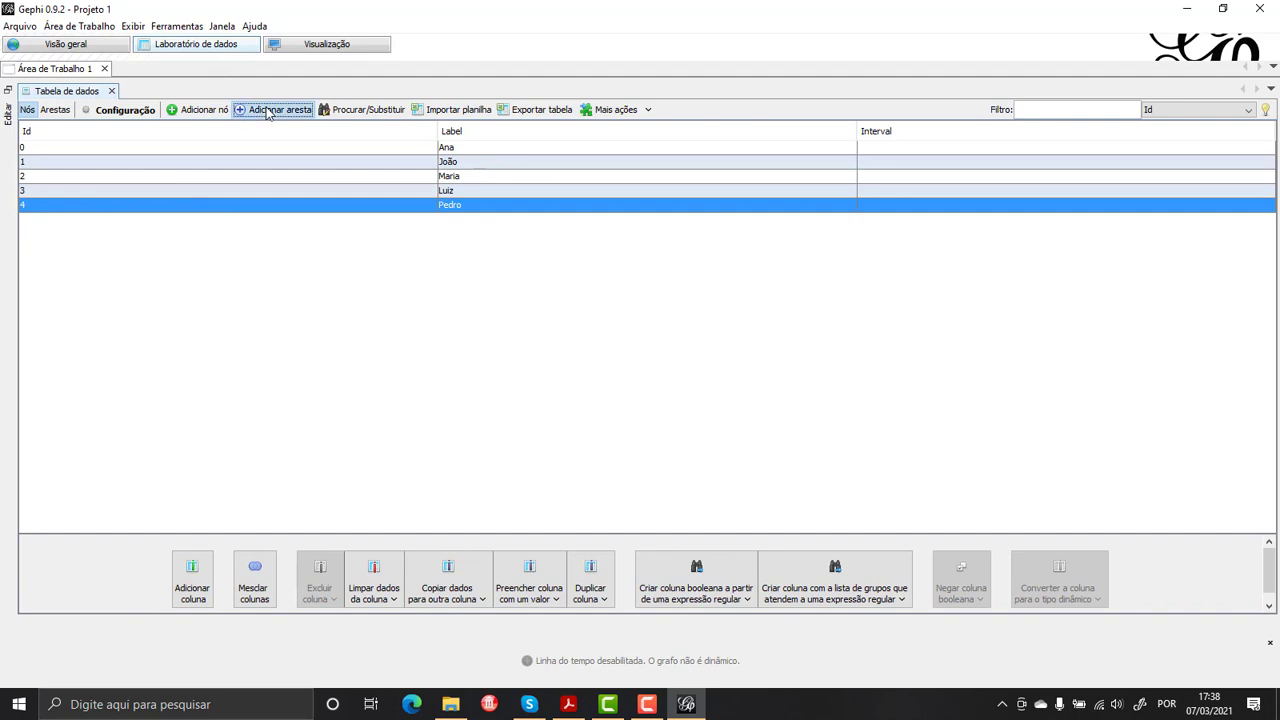
click(55, 110)
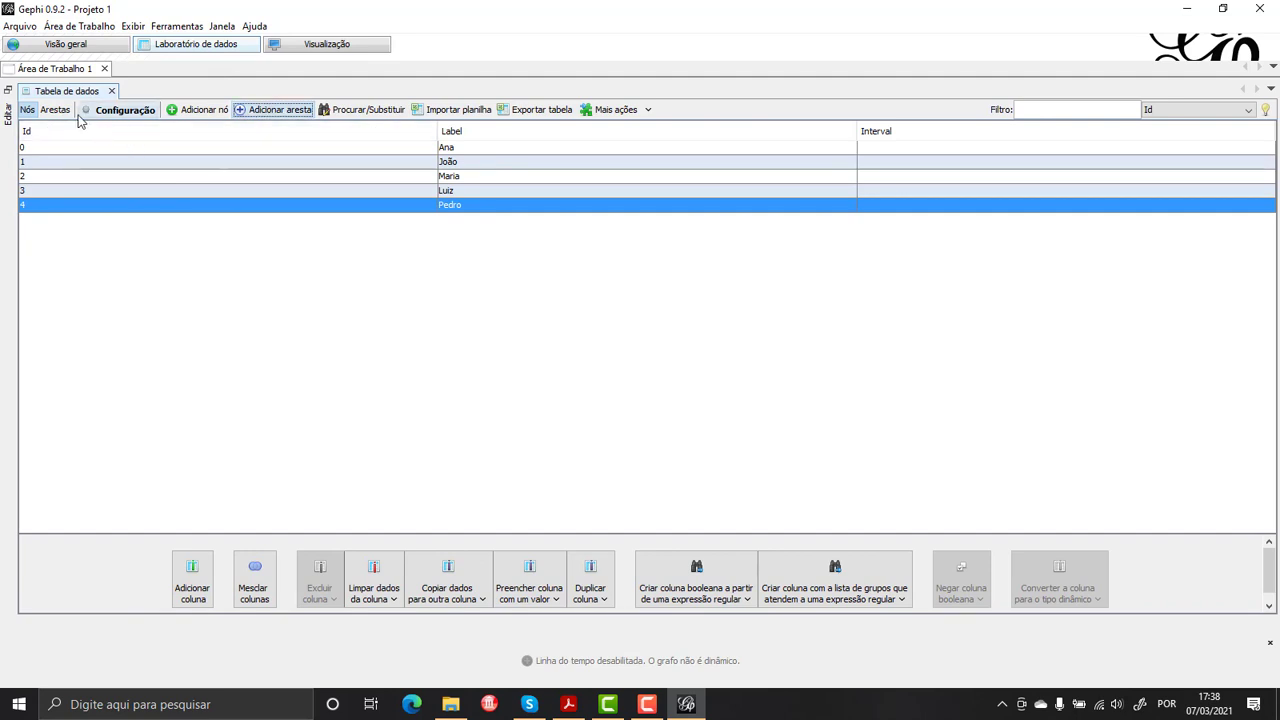
click(262, 110)
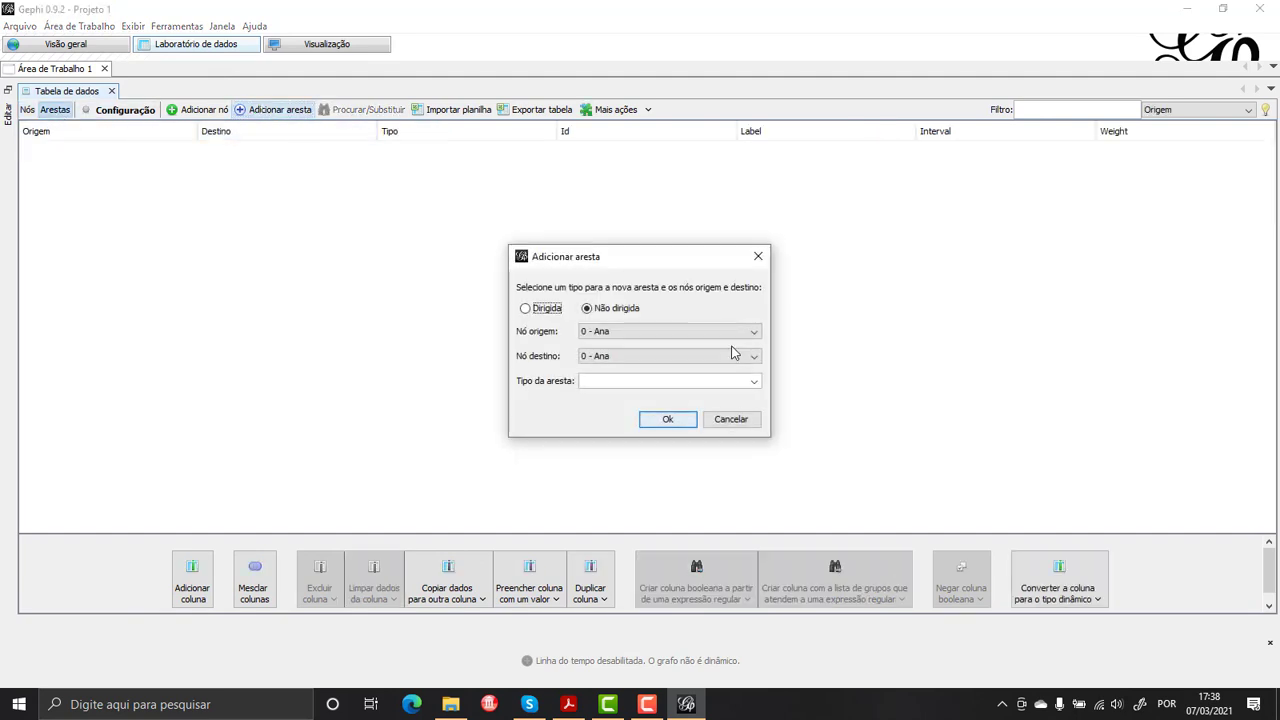
click(543, 309)
click(677, 360)
click(677, 386)
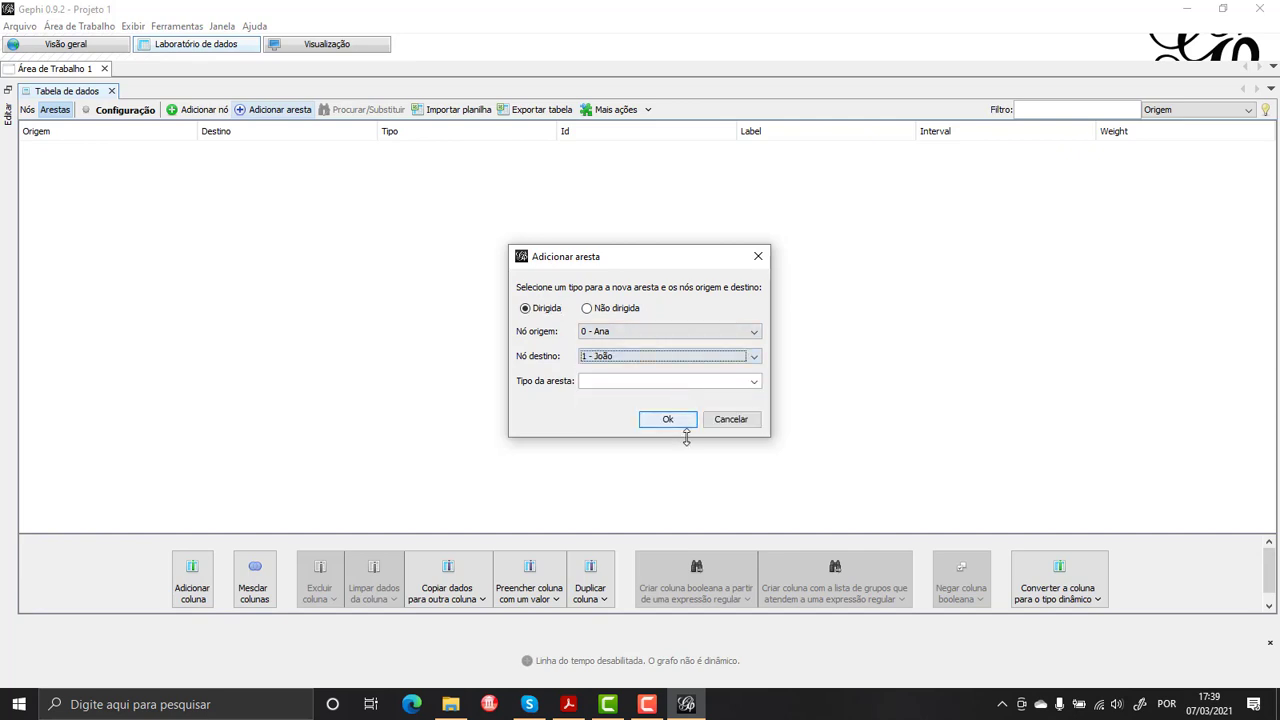
click(677, 423)
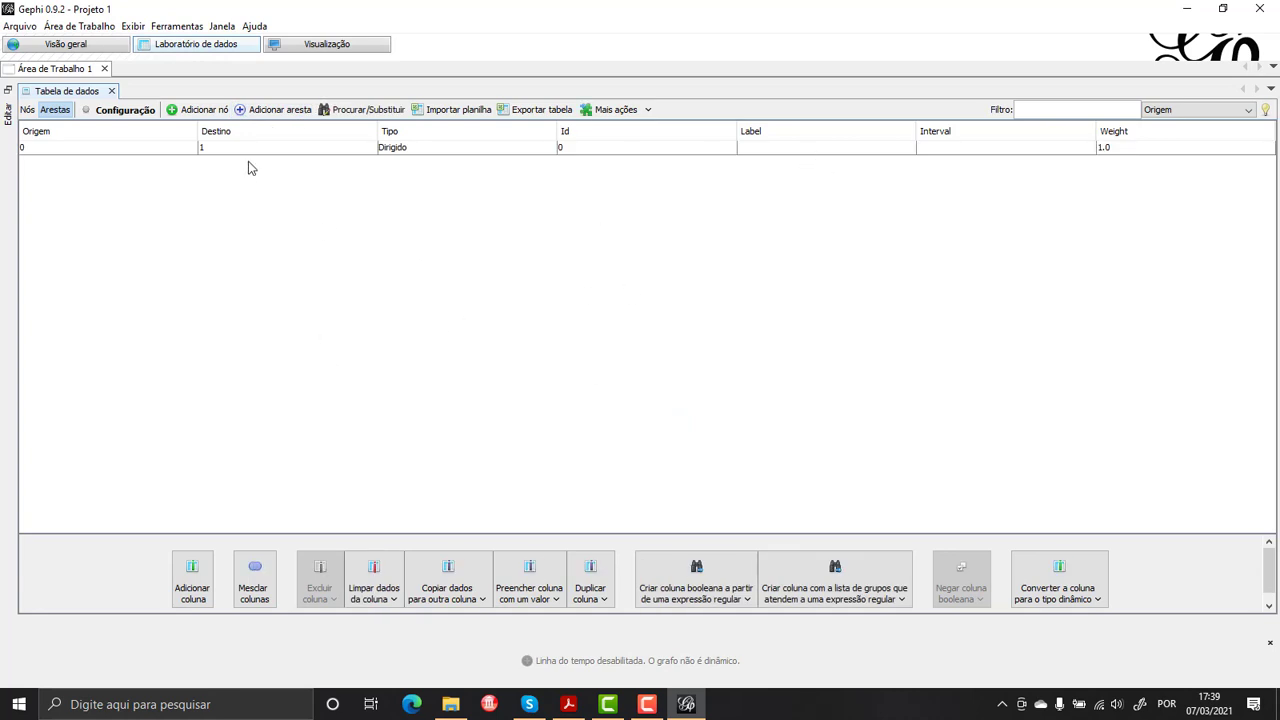
Step: Add two directed edges to the edge table, one from node 0 to node 2 and one from node 1 to node 2
click(276, 110)
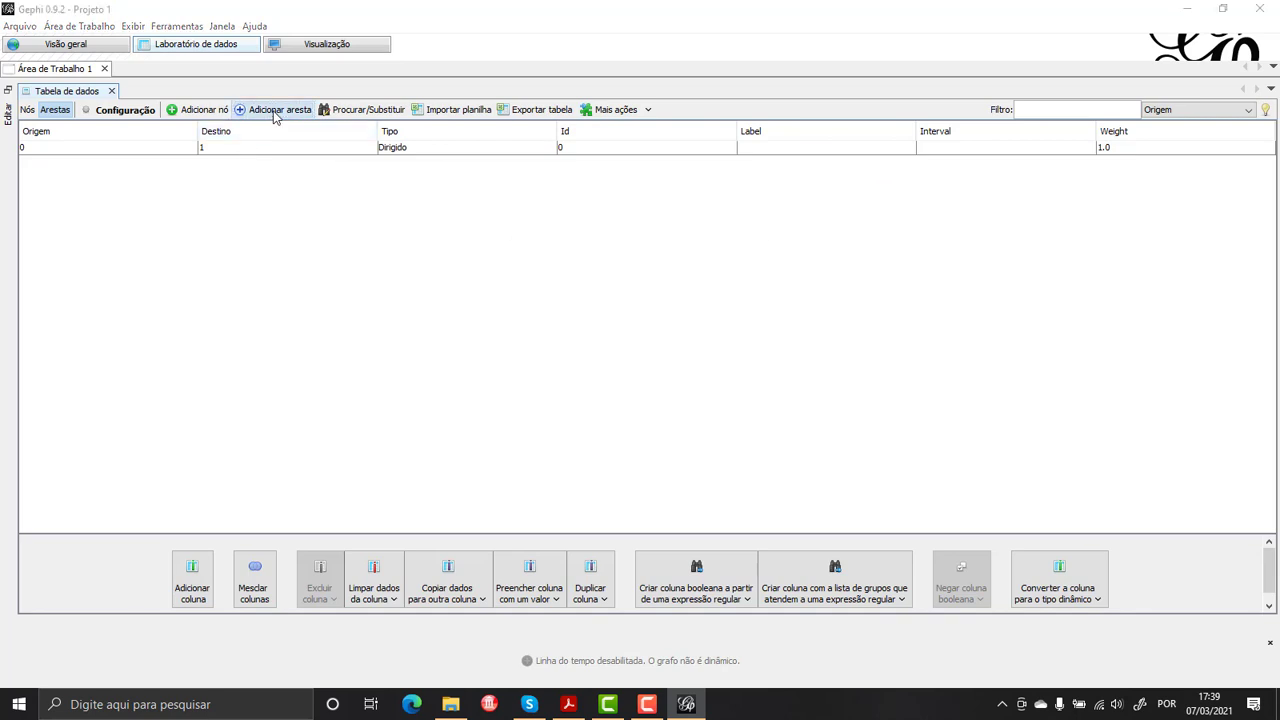
click(645, 357)
click(646, 397)
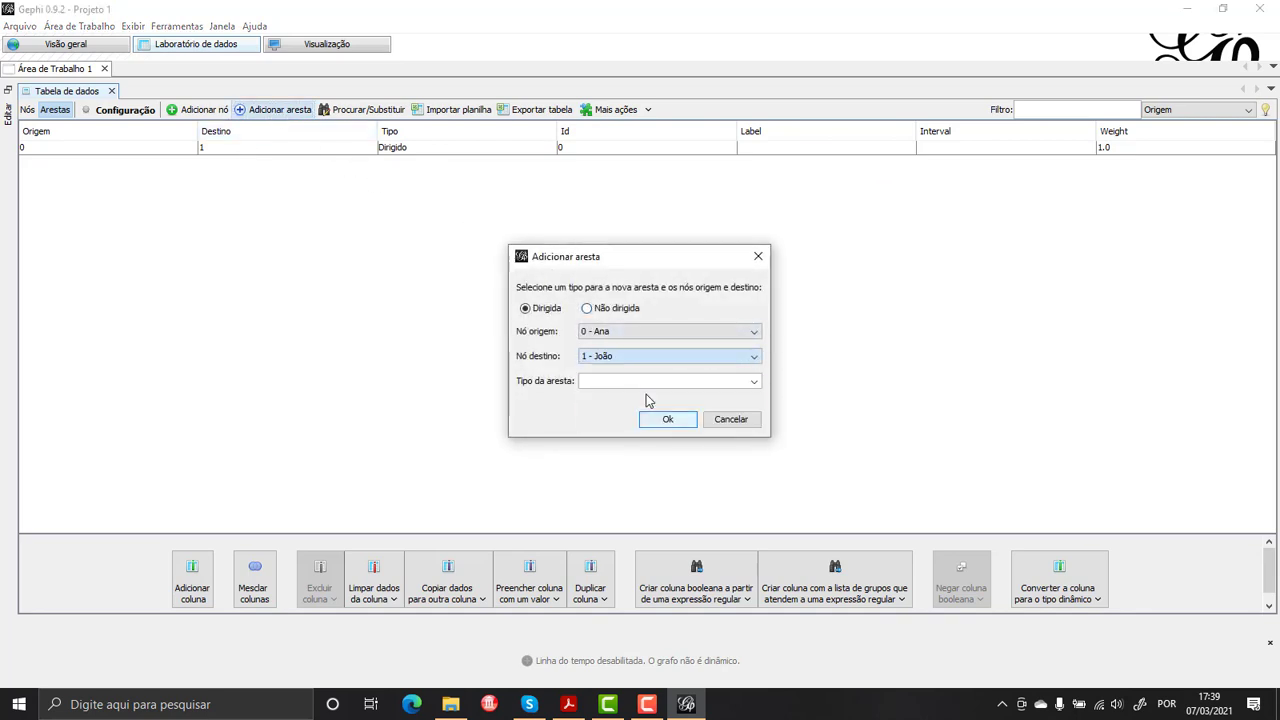
click(665, 420)
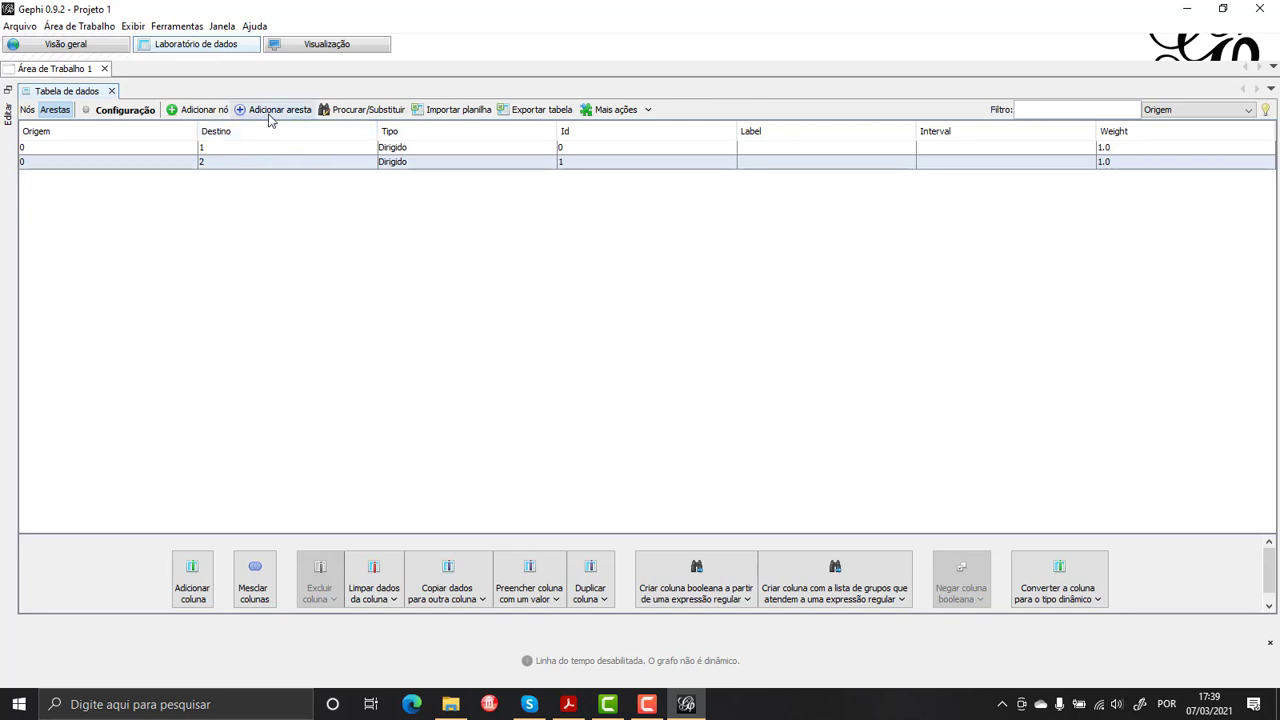
click(272, 110)
click(605, 331)
click(637, 360)
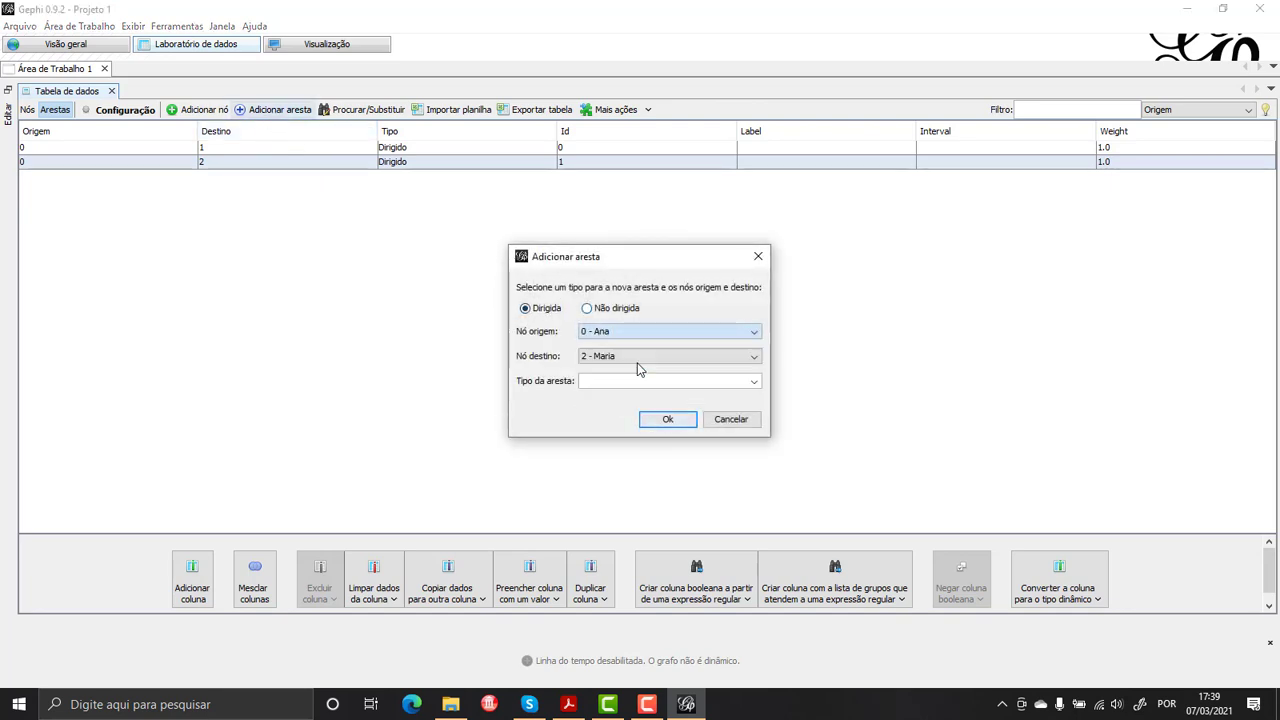
click(667, 419)
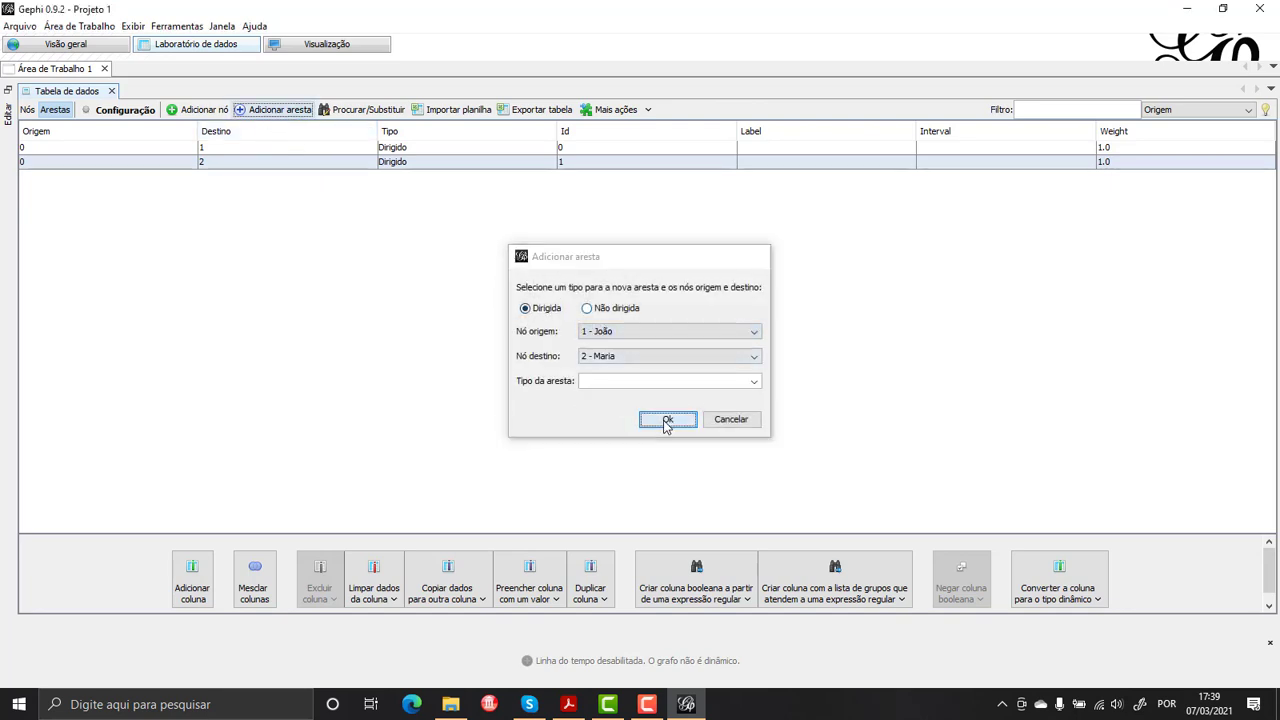
Step: Add two more directed edges, one from node 1 to node 3 and one from node 3 to node 4
click(274, 110)
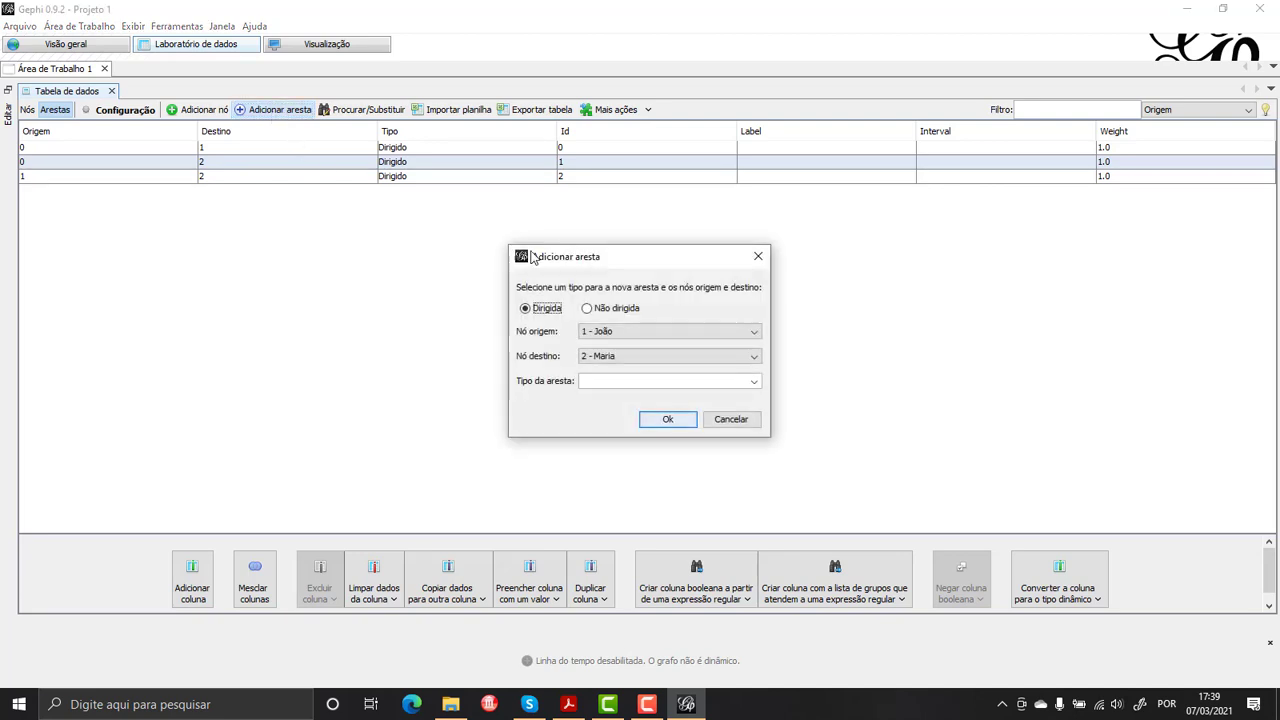
click(660, 356)
click(655, 406)
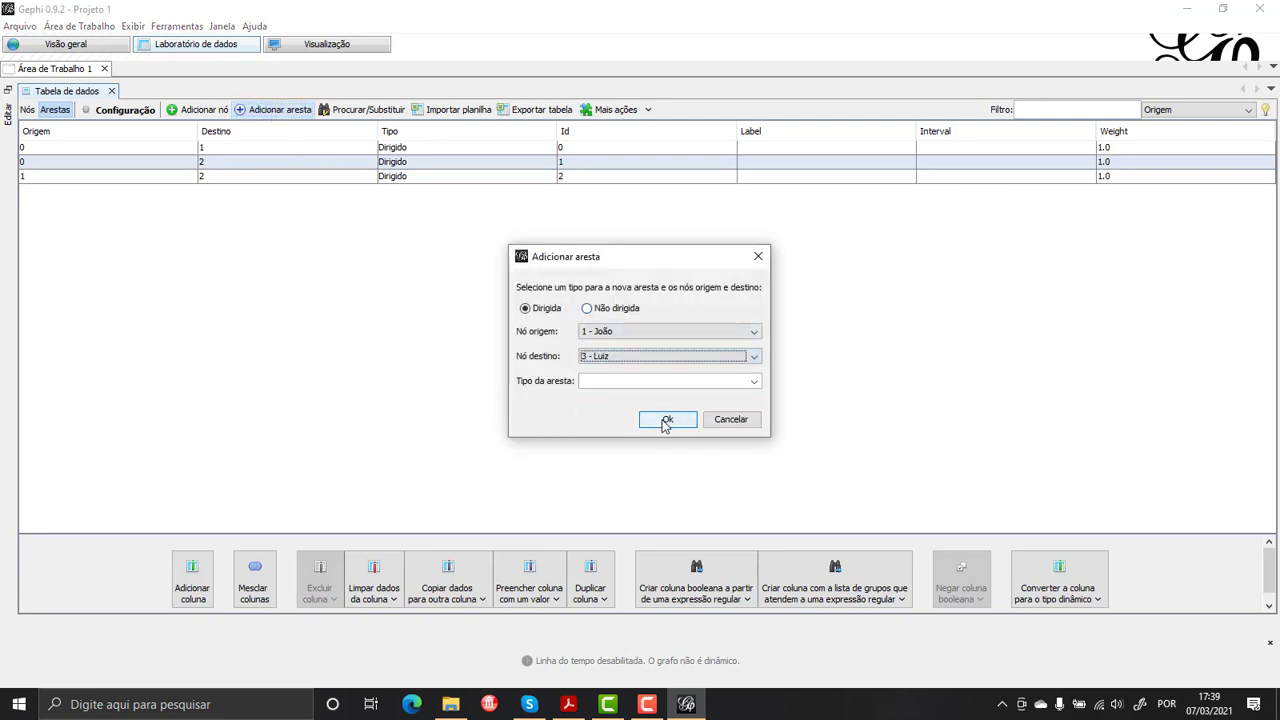
click(667, 419)
click(274, 110)
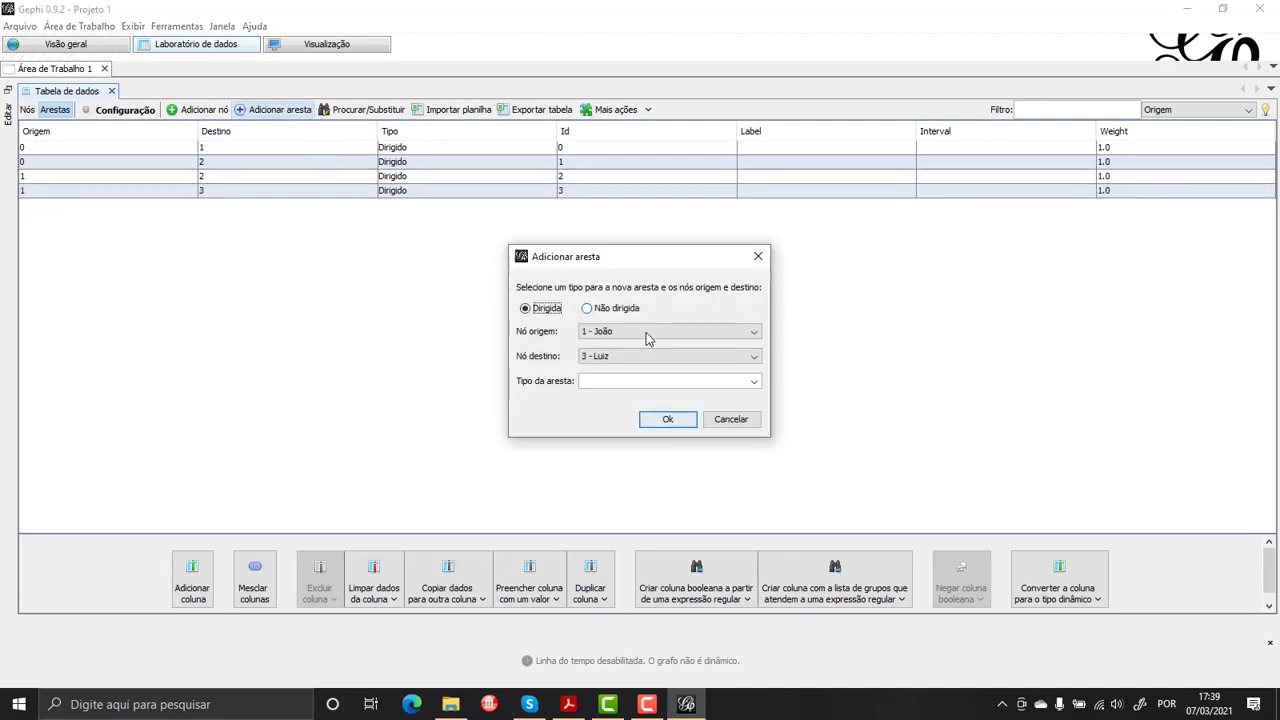
click(646, 336)
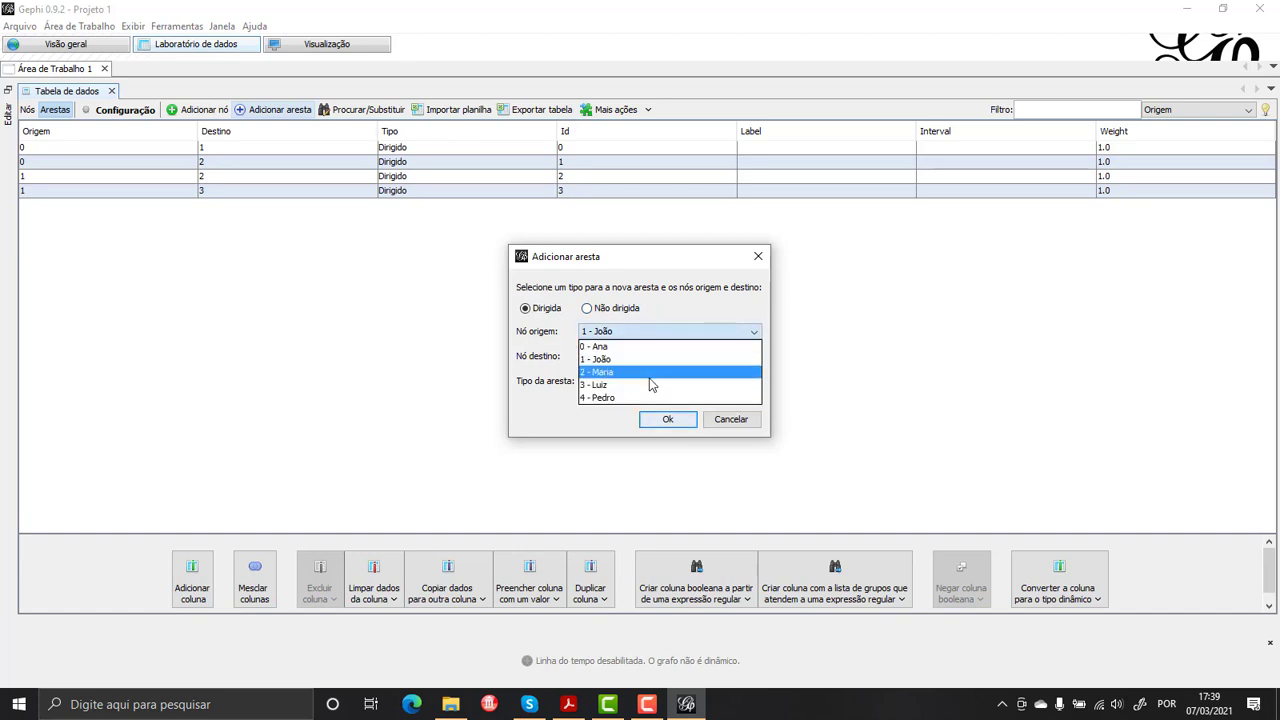
click(651, 385)
click(648, 362)
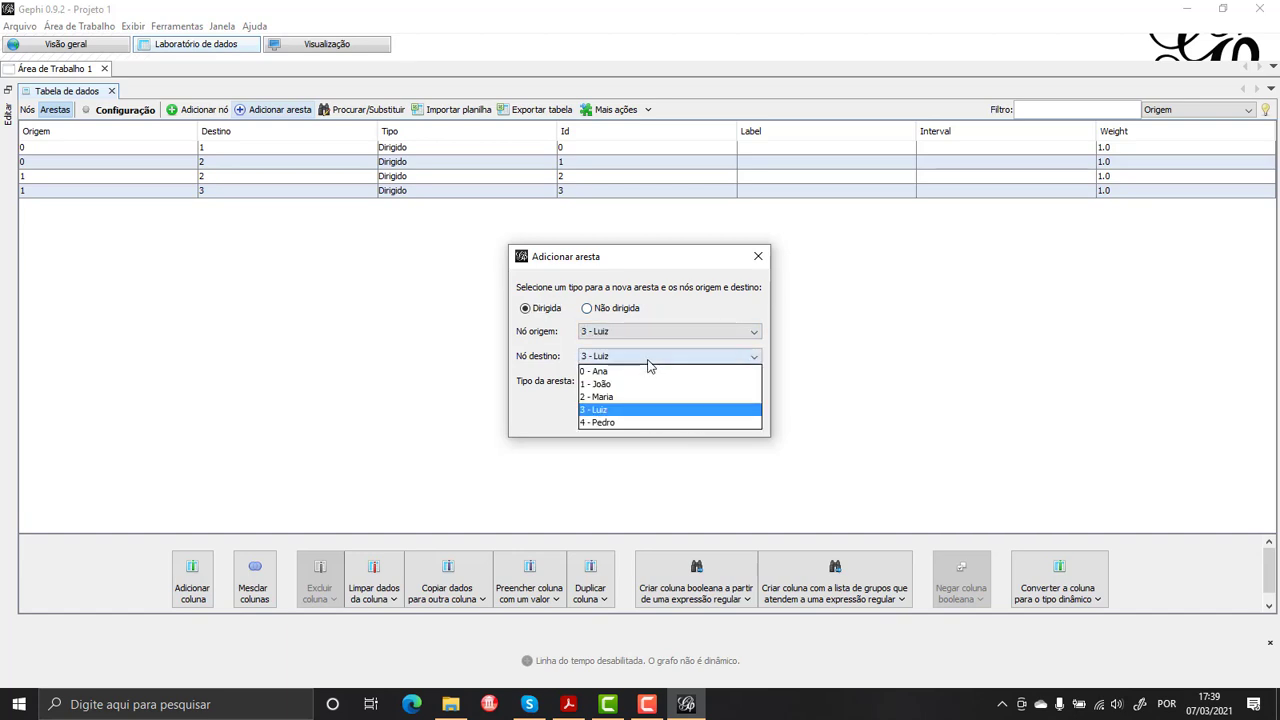
click(666, 426)
click(668, 421)
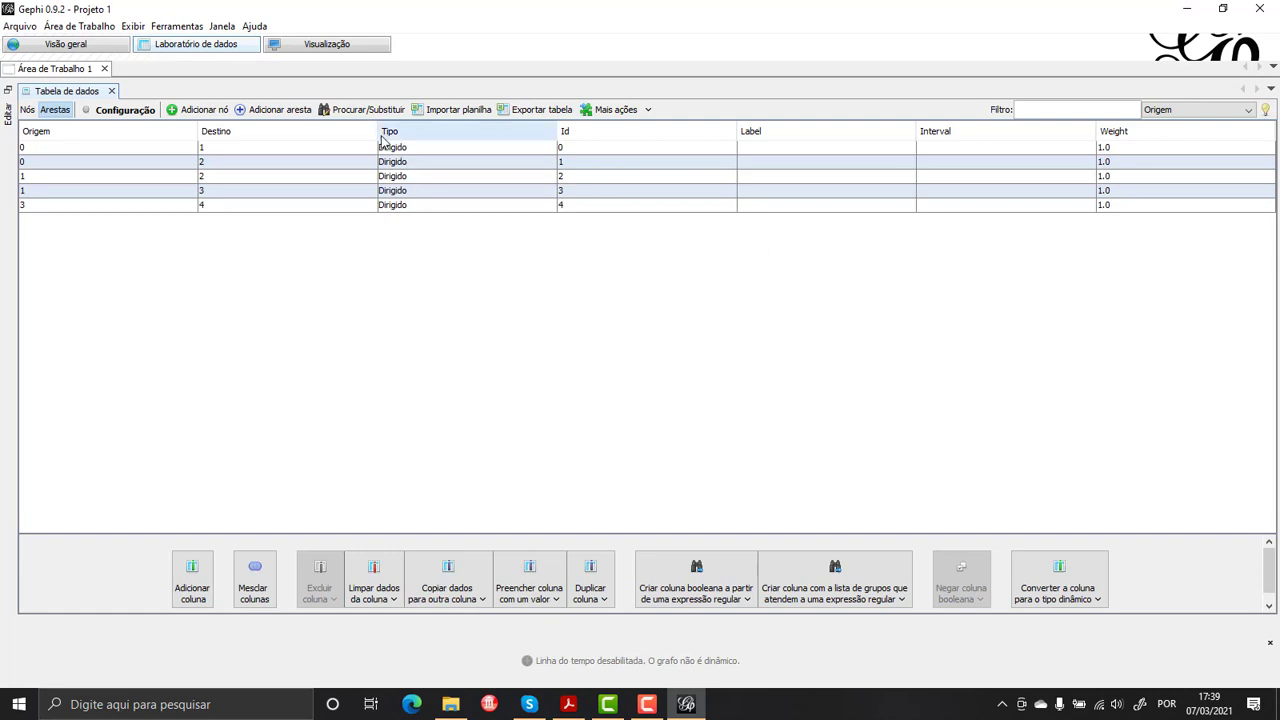
Step: Add a directed edge from node 3 back to node 0 in the edge table
click(279, 112)
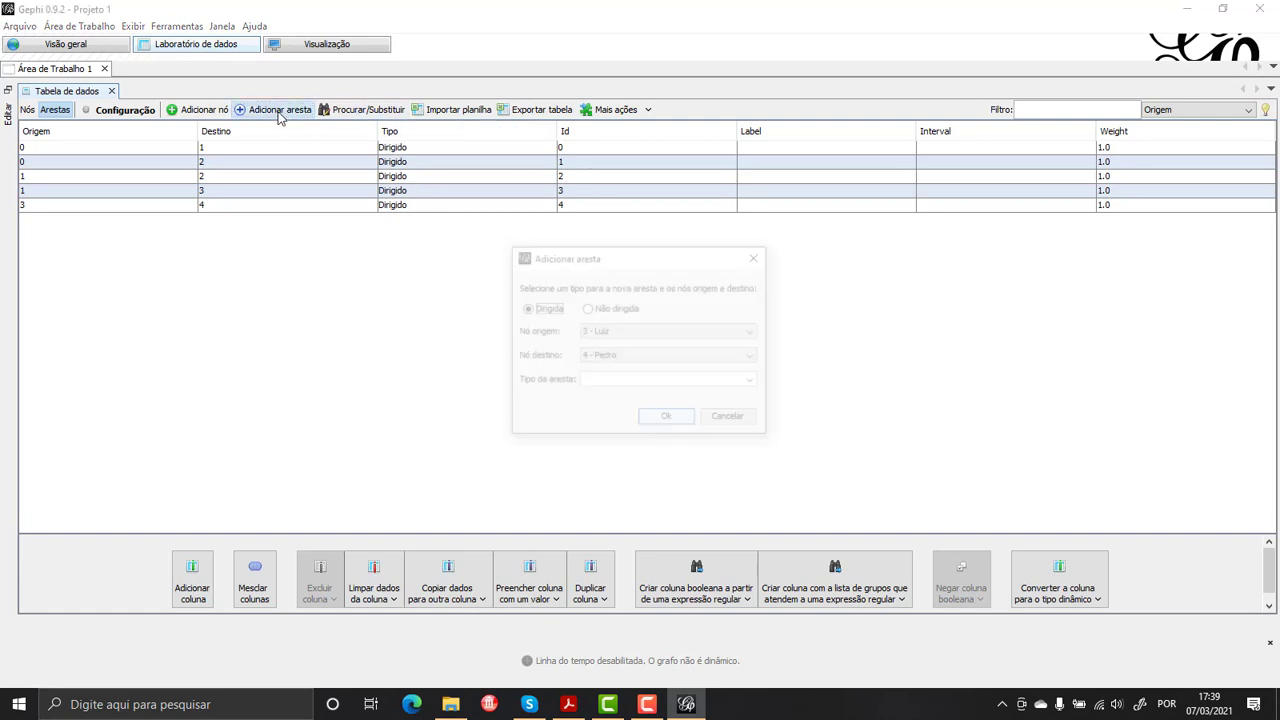
click(679, 360)
click(671, 372)
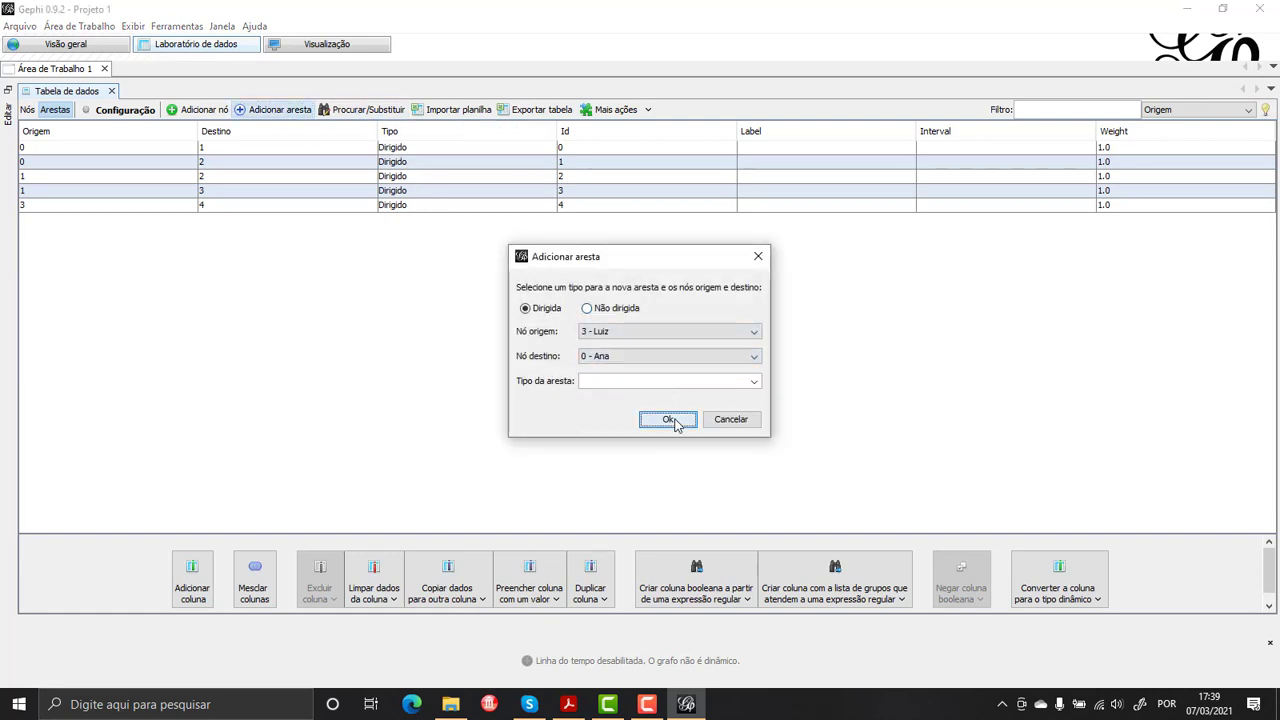
click(666, 421)
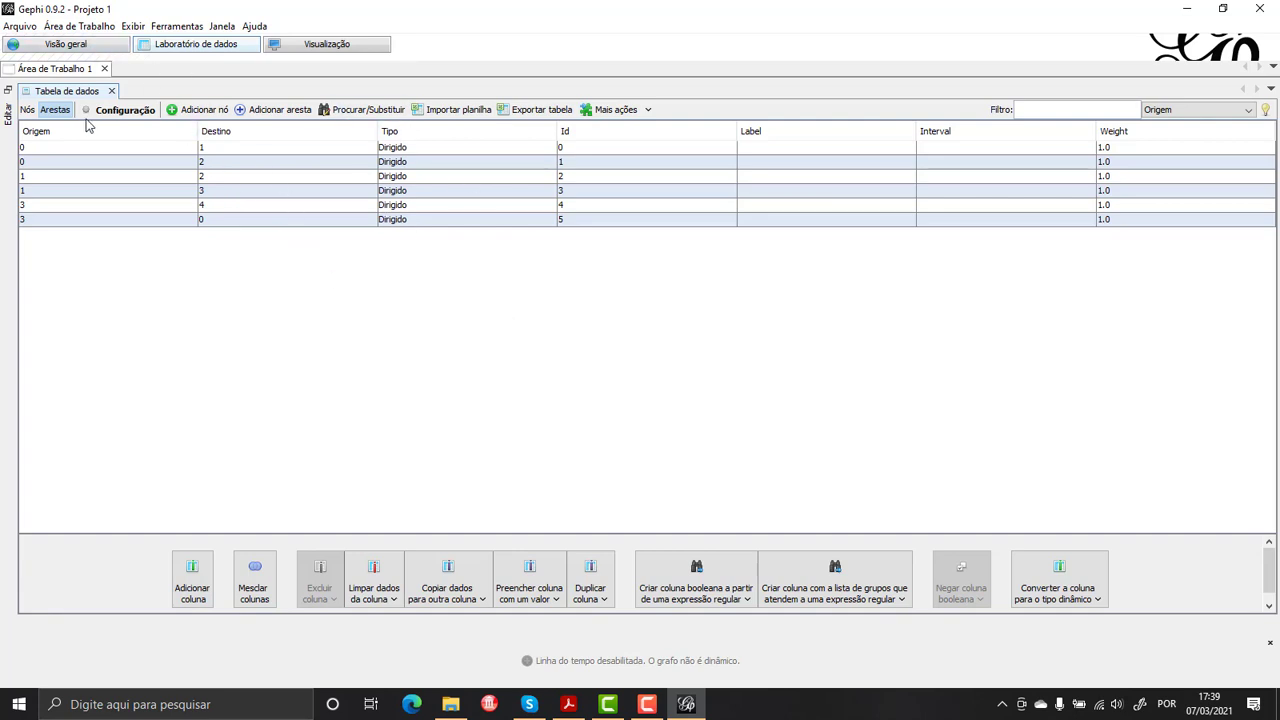
Step: View the connected graph in the overview and in the refreshed Visualização rendering, and return to the overview
click(27, 110)
click(90, 44)
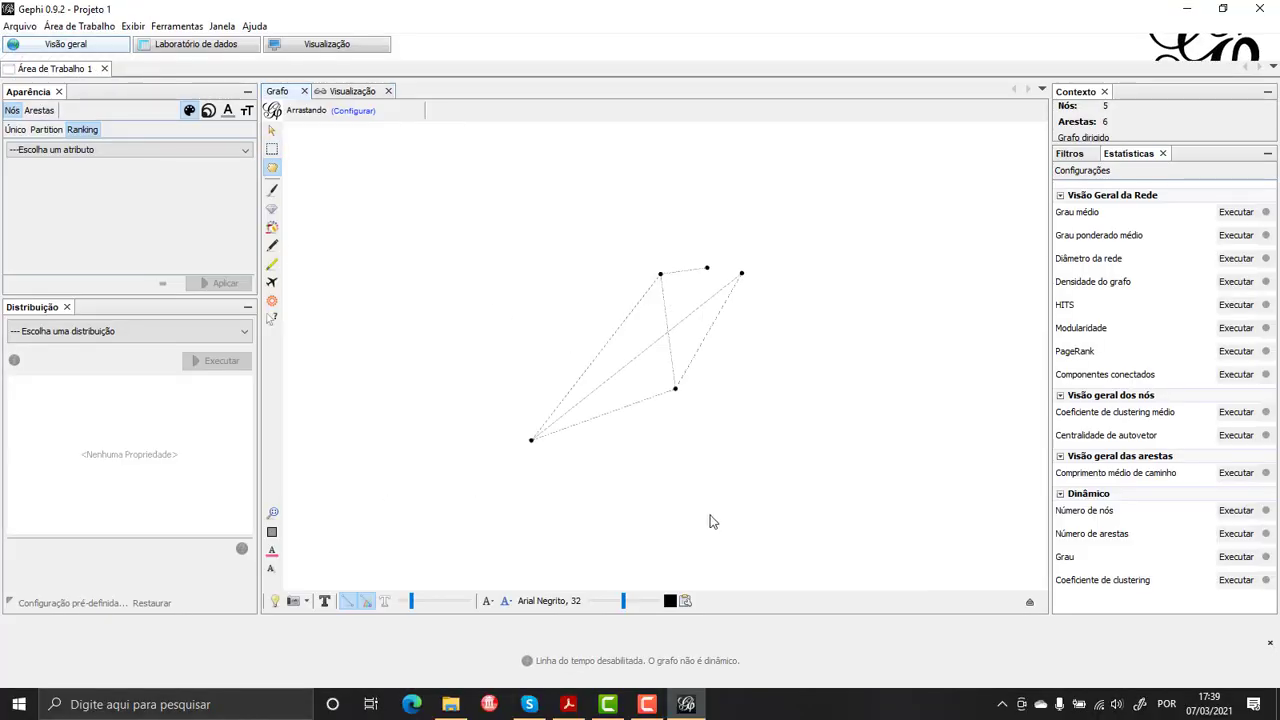
click(327, 44)
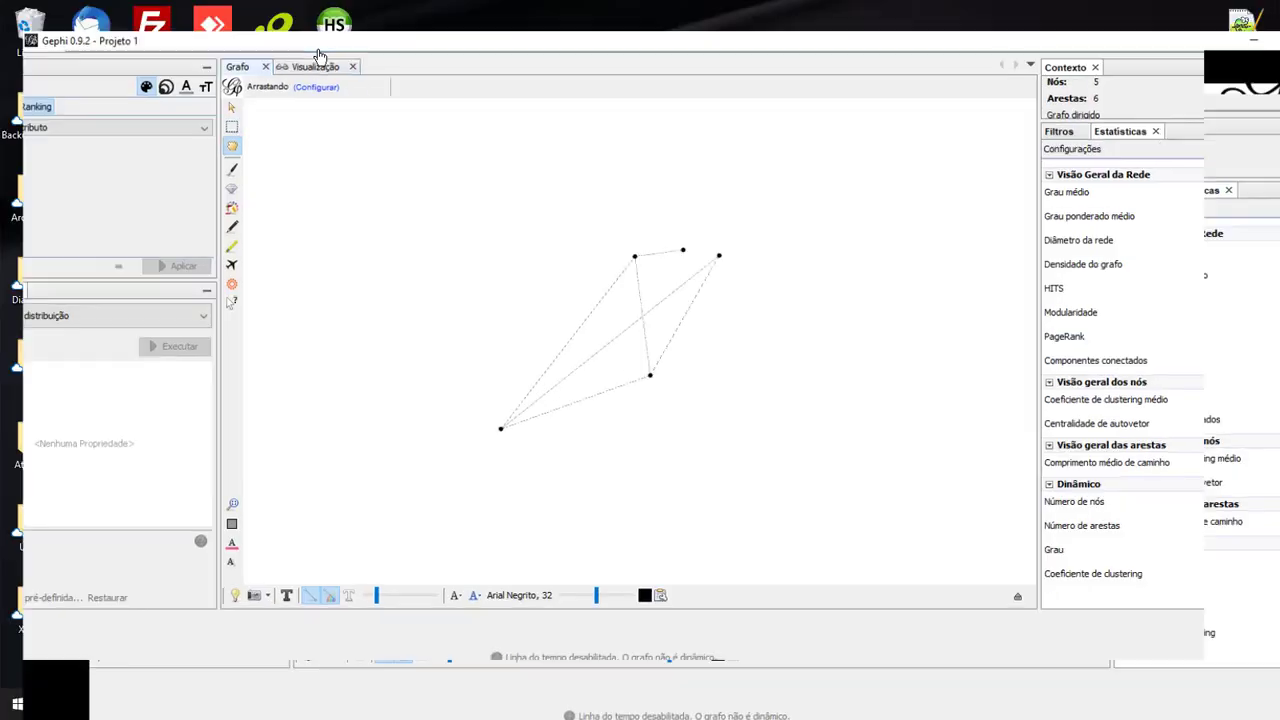
click(200, 584)
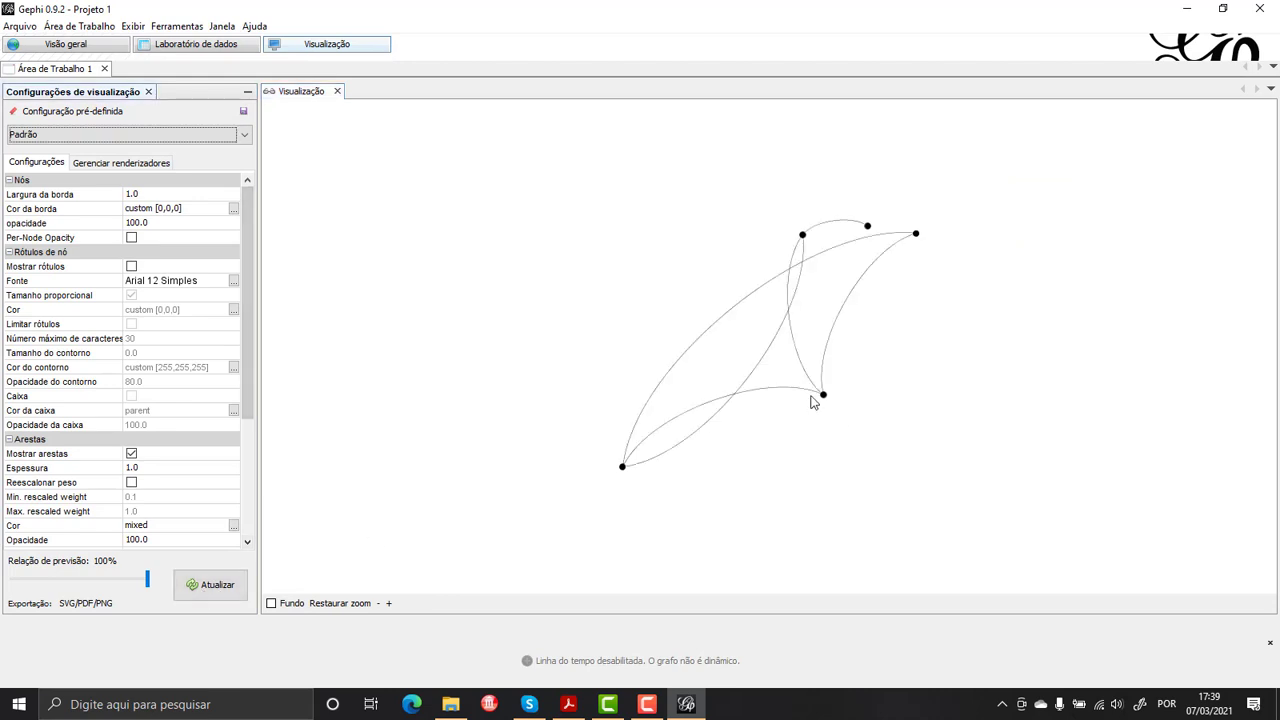
click(102, 45)
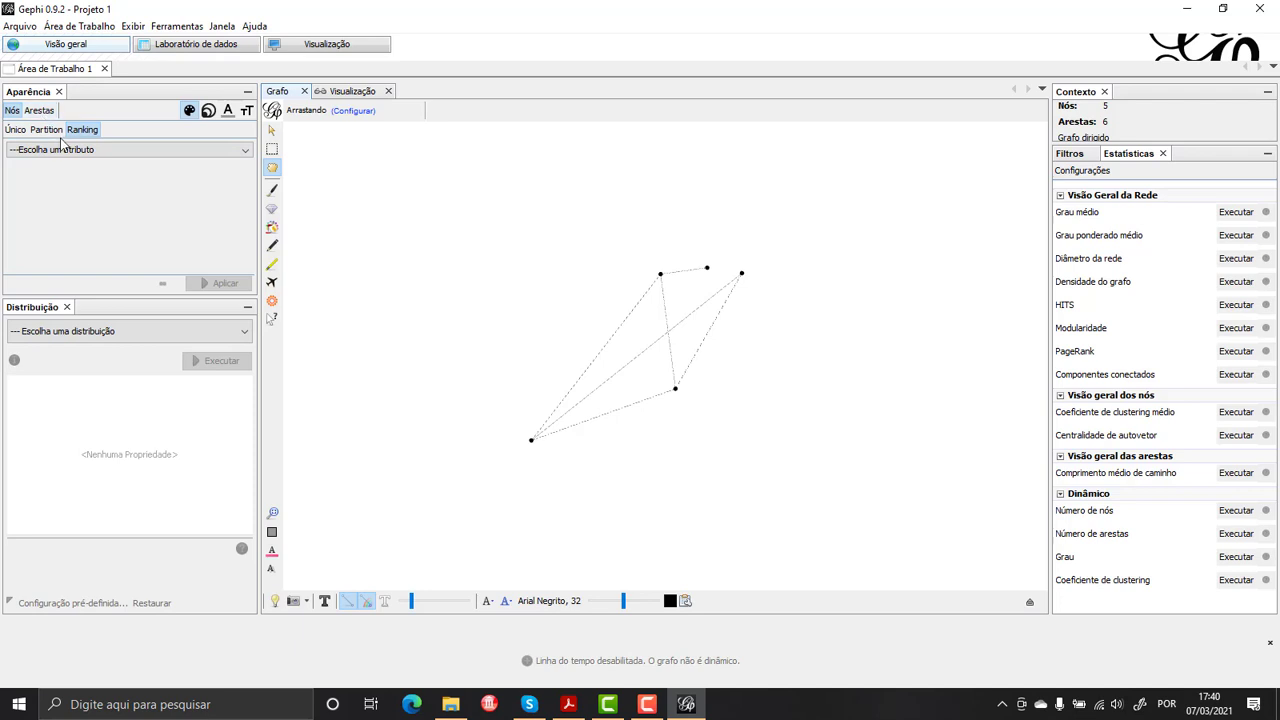
Step: Apply the single pink colour #ff2e7f to all nodes of the graph
click(13, 115)
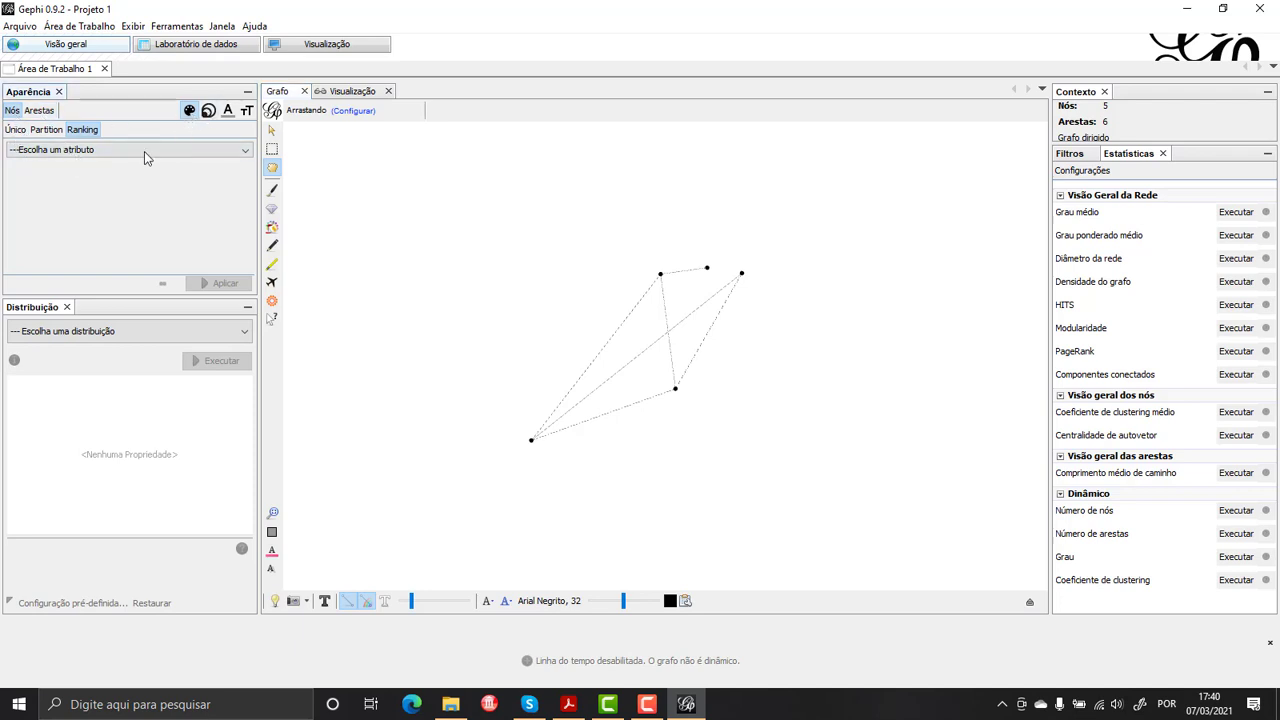
click(15, 129)
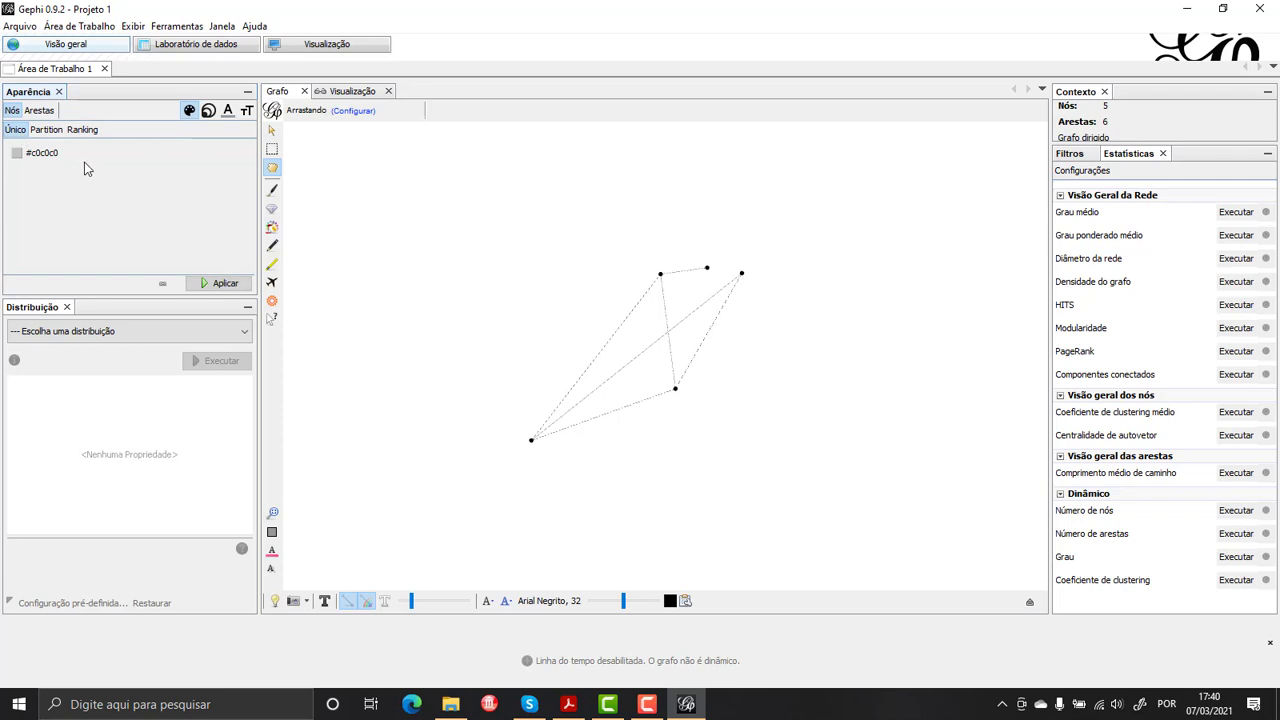
click(17, 153)
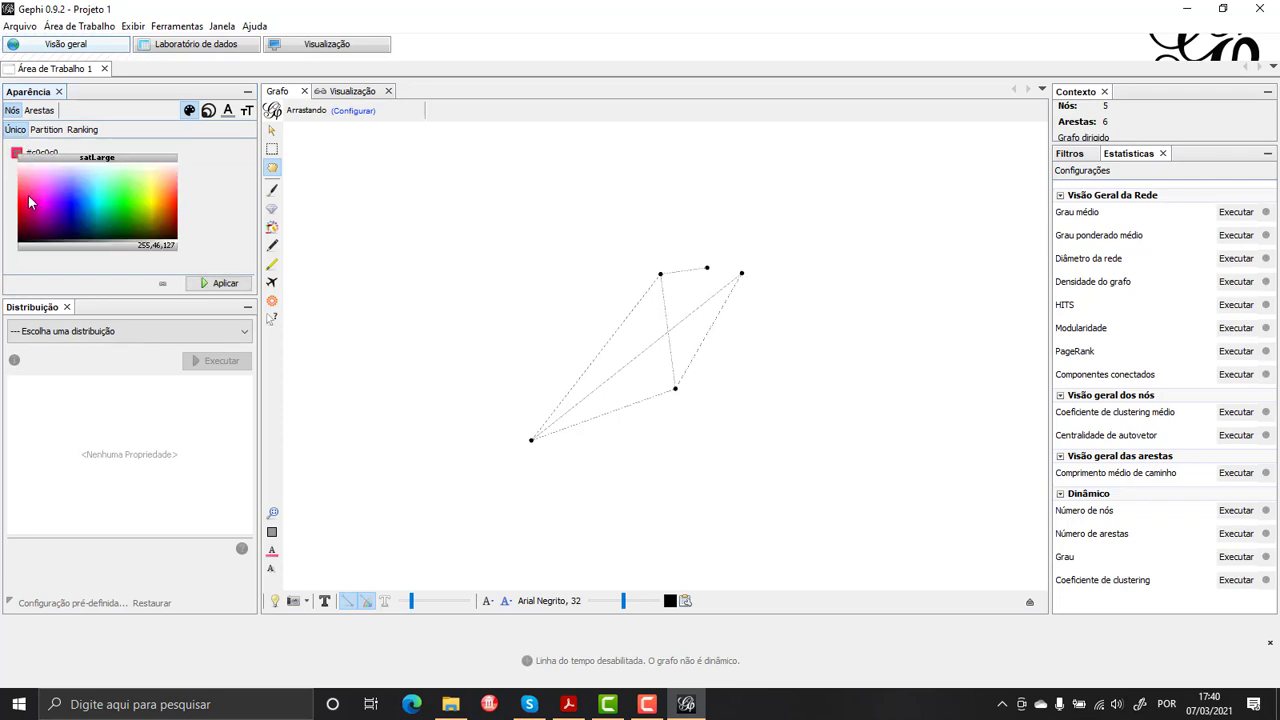
click(28, 195)
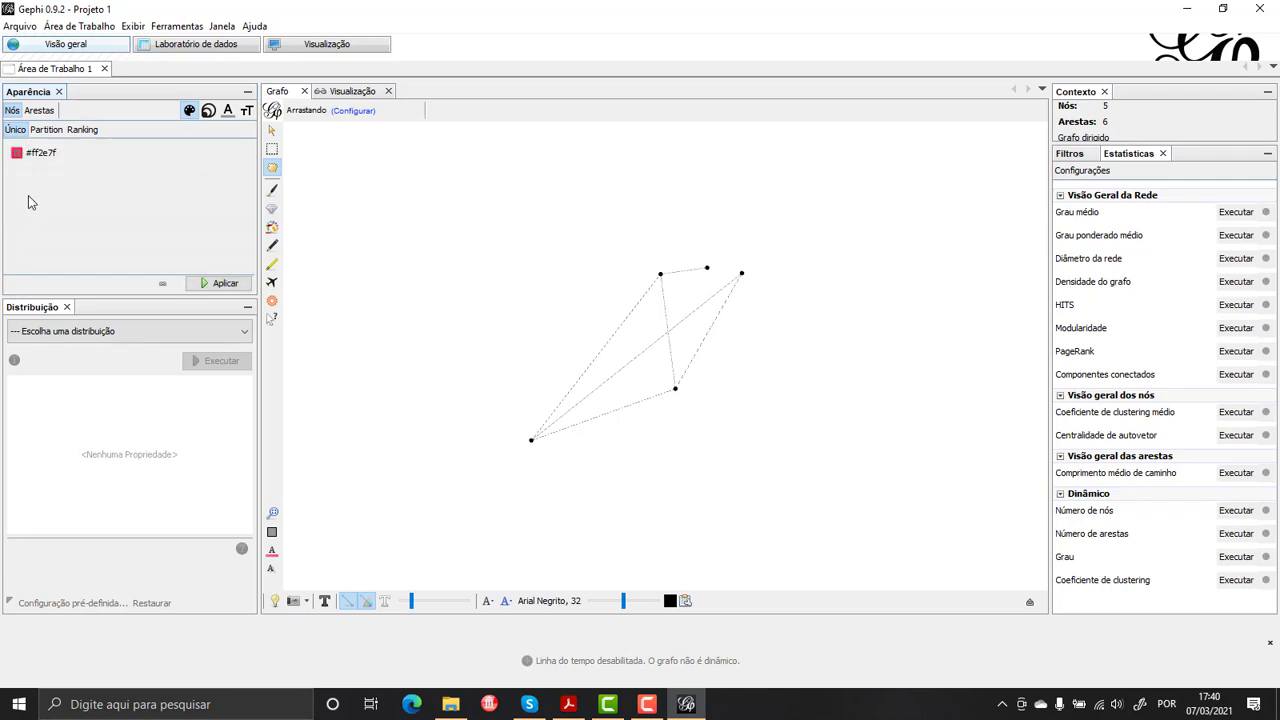
click(218, 283)
Step: Colour the nodes by a ranking on Grau with the default orange-white-purple palette and apply it
click(86, 132)
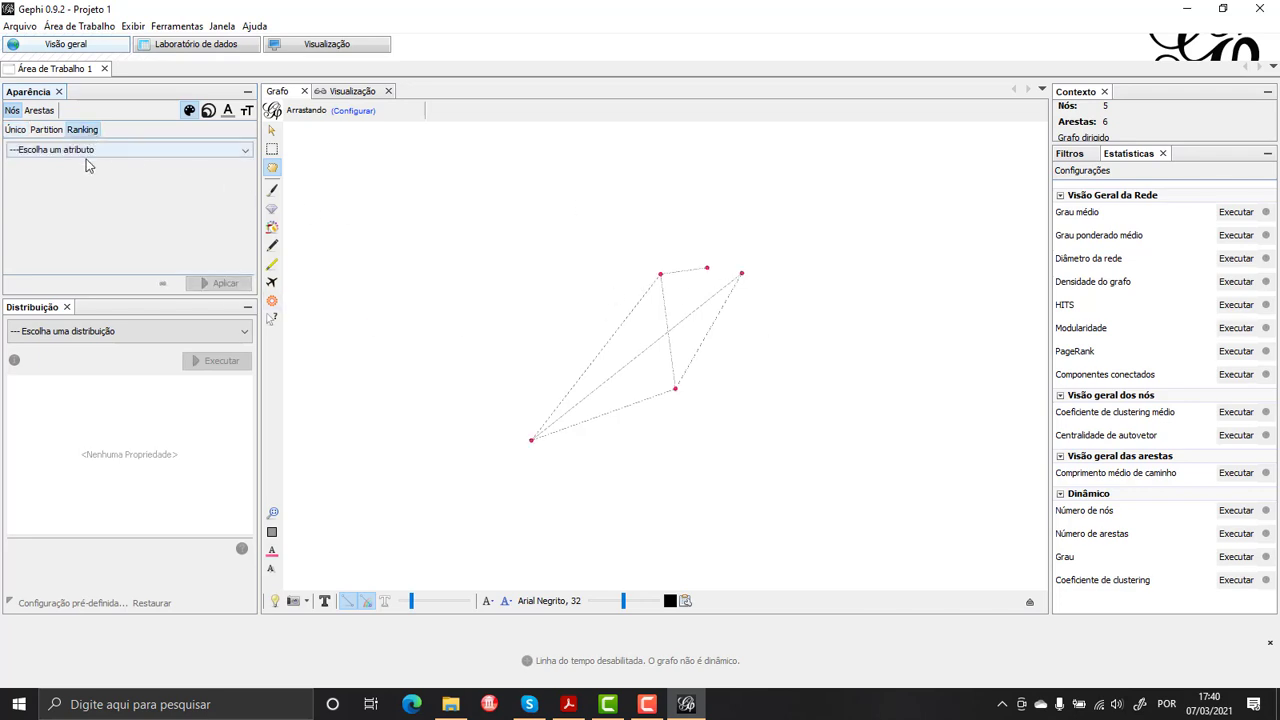
click(88, 149)
click(94, 178)
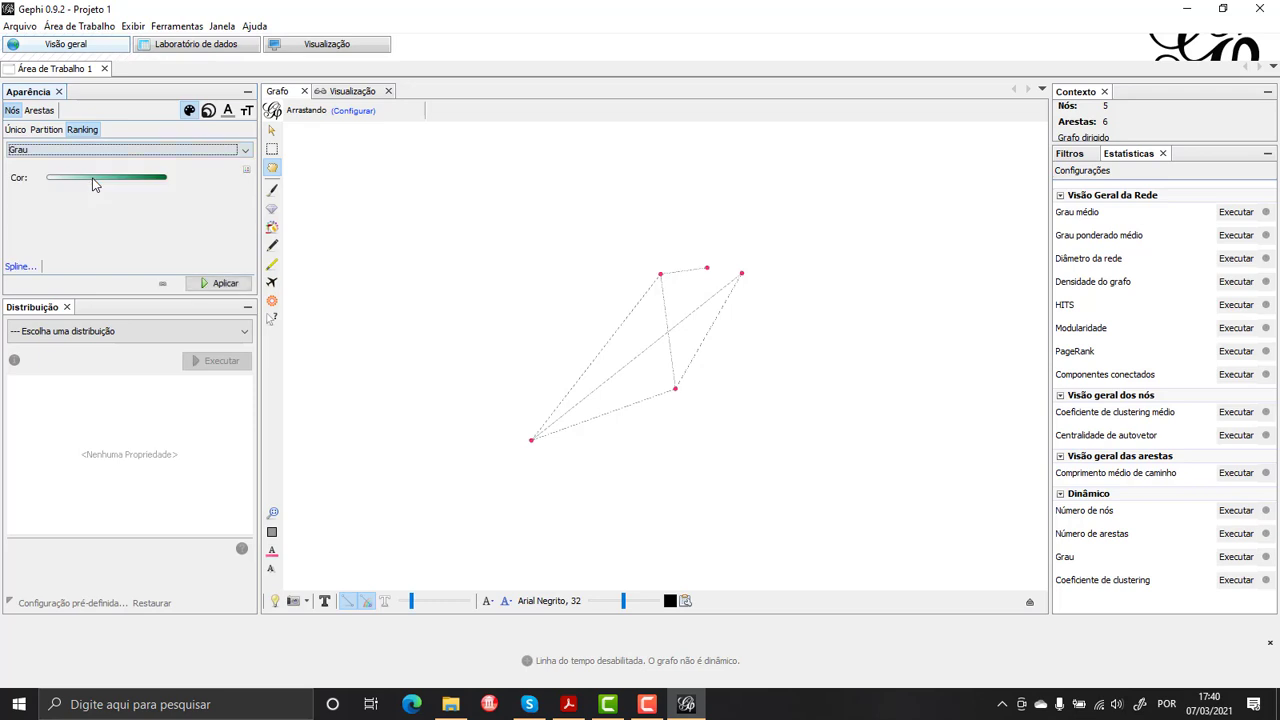
click(247, 174)
mouse_move(238, 172)
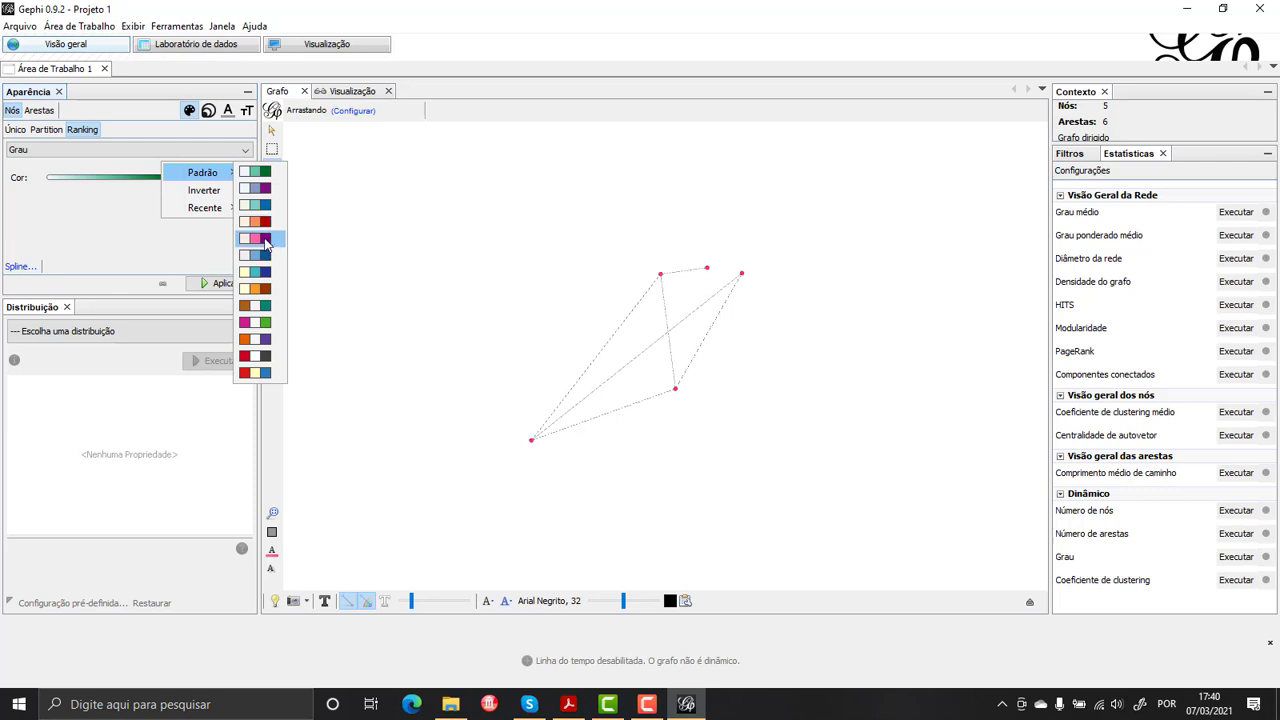
click(265, 340)
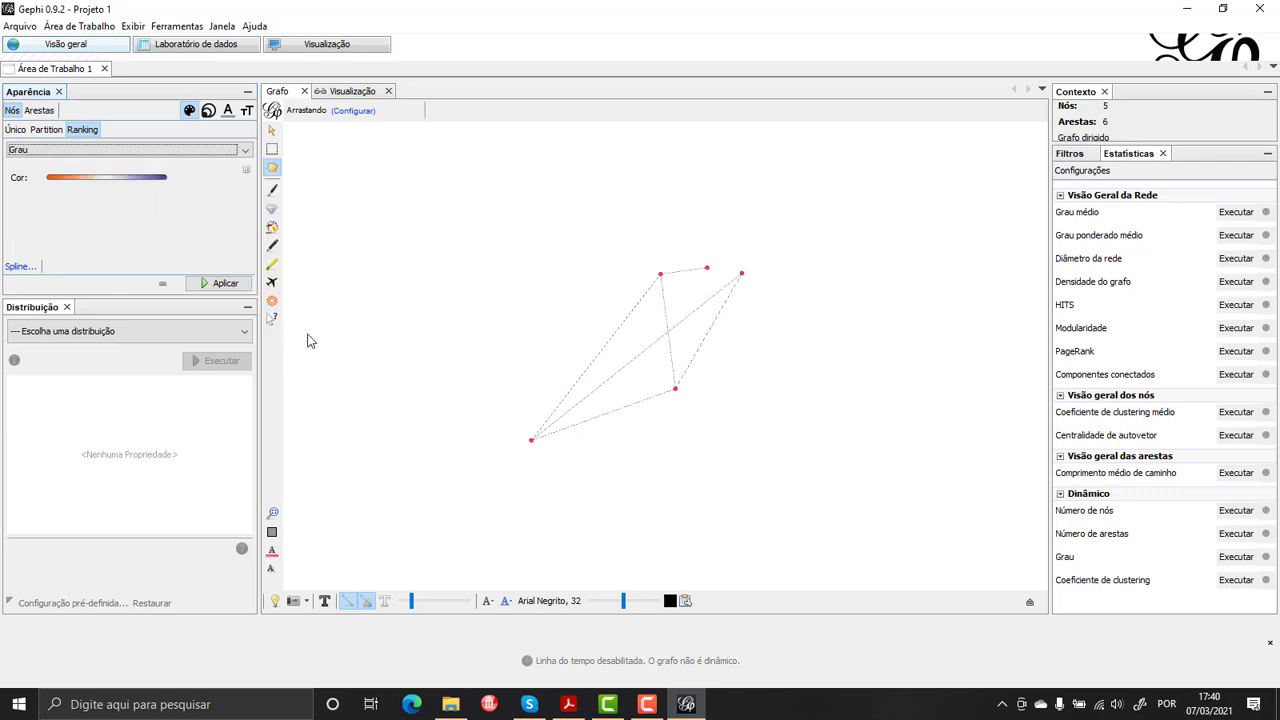
click(222, 284)
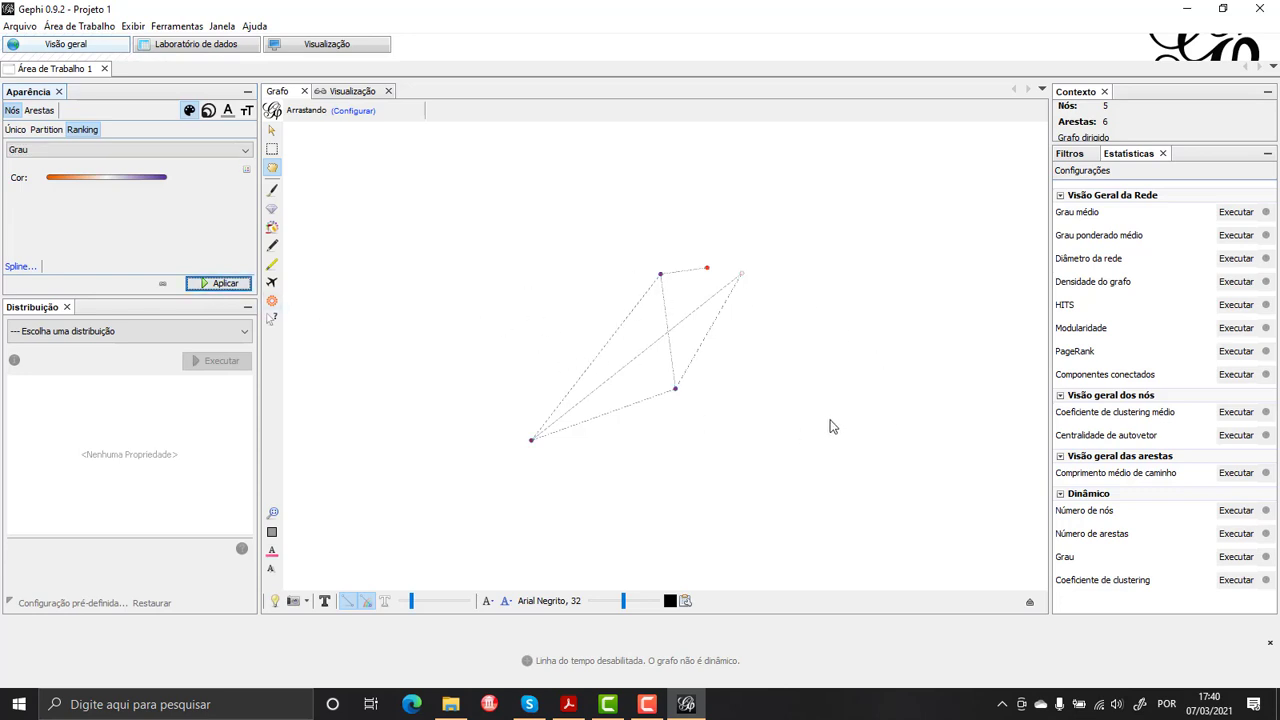
Step: Set a uniform size of 20 for all nodes and apply it
click(209, 111)
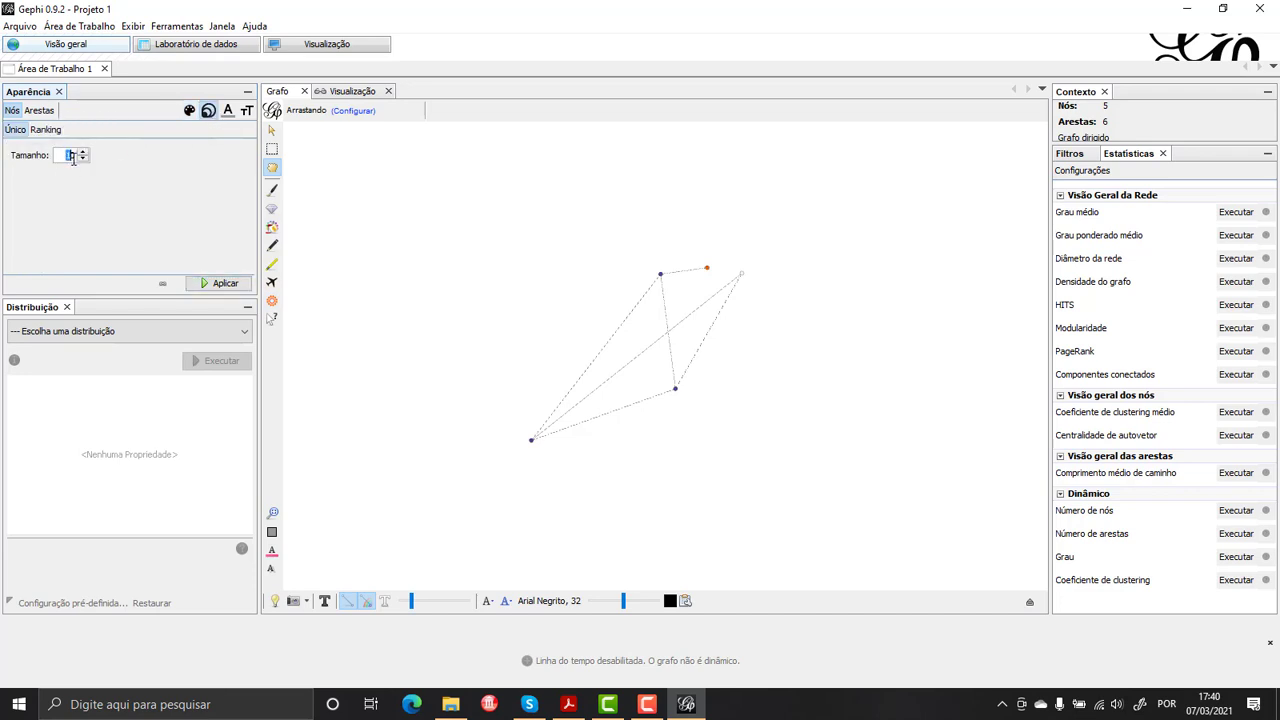
click(224, 285)
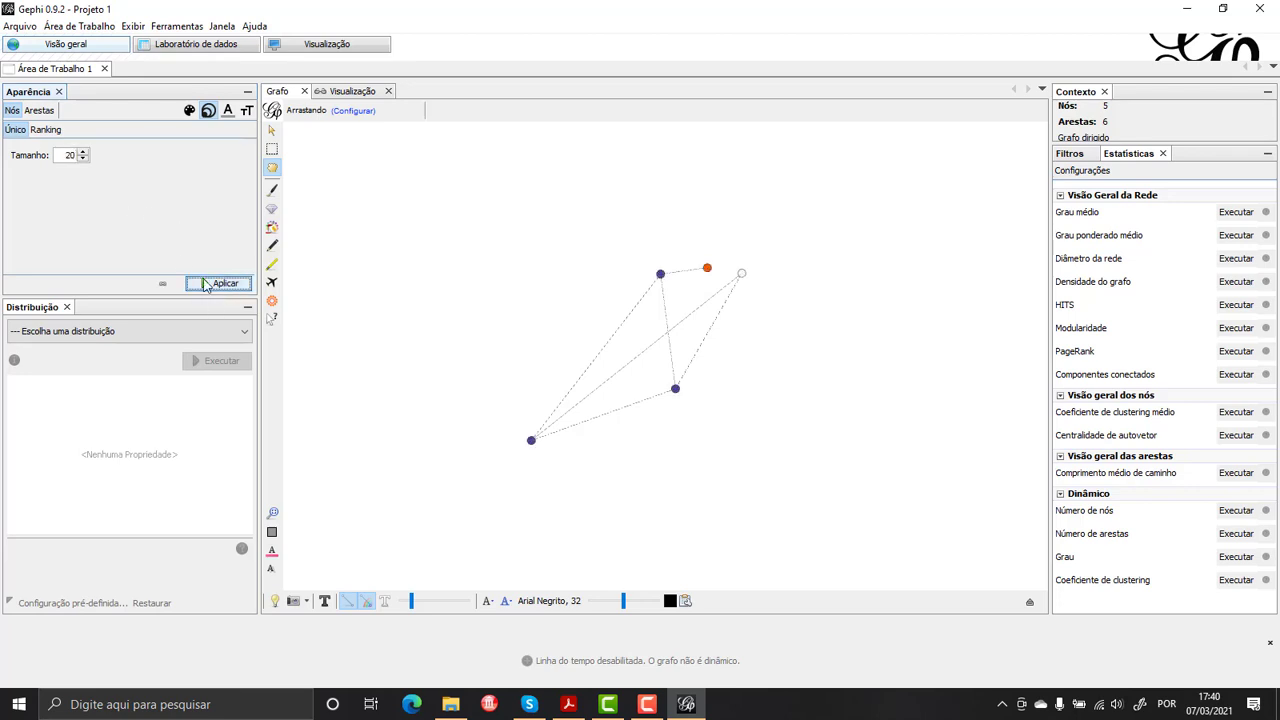
Step: Size the nodes by a ranking on Grau with minimum 10 and maximum 80, and apply it
click(45, 129)
click(100, 150)
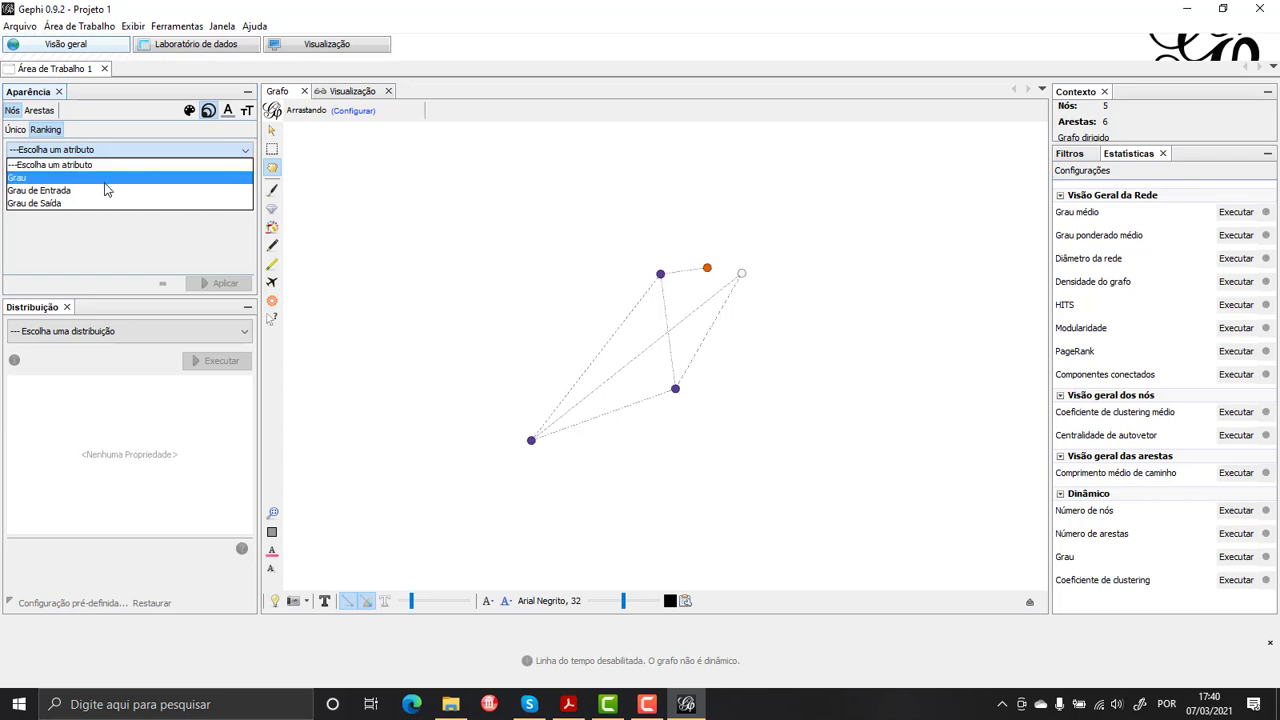
click(105, 180)
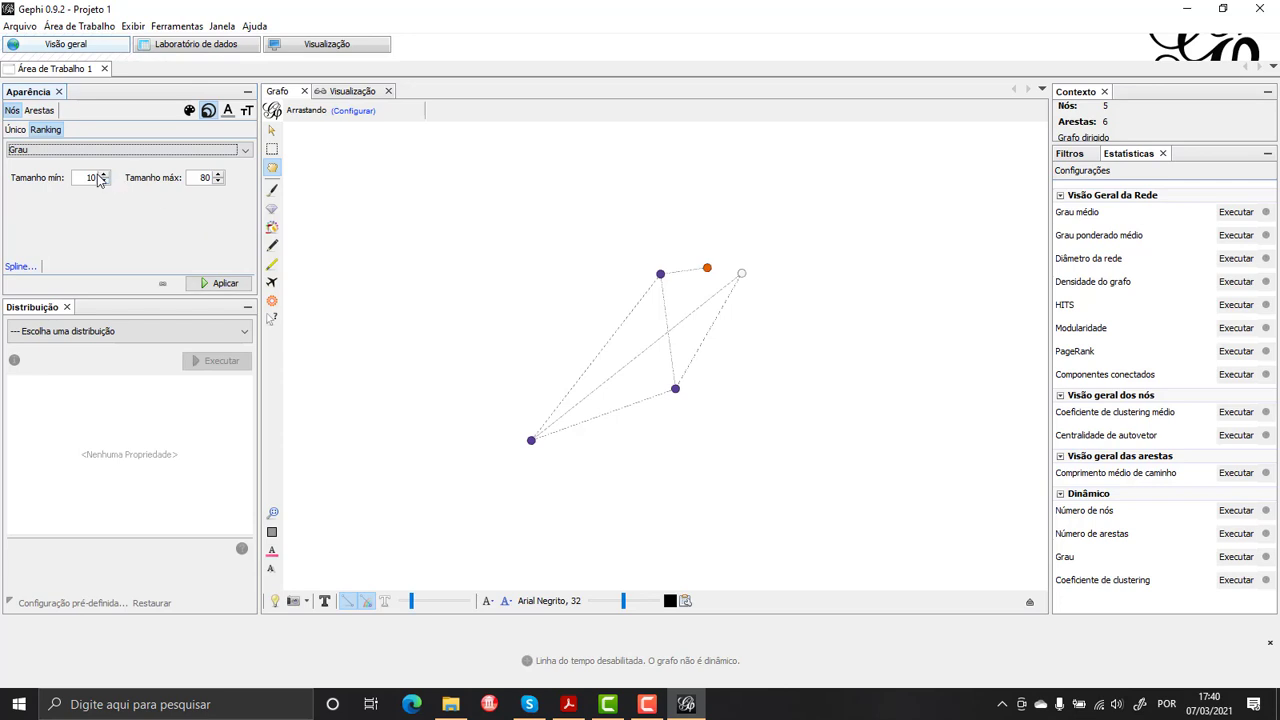
click(225, 283)
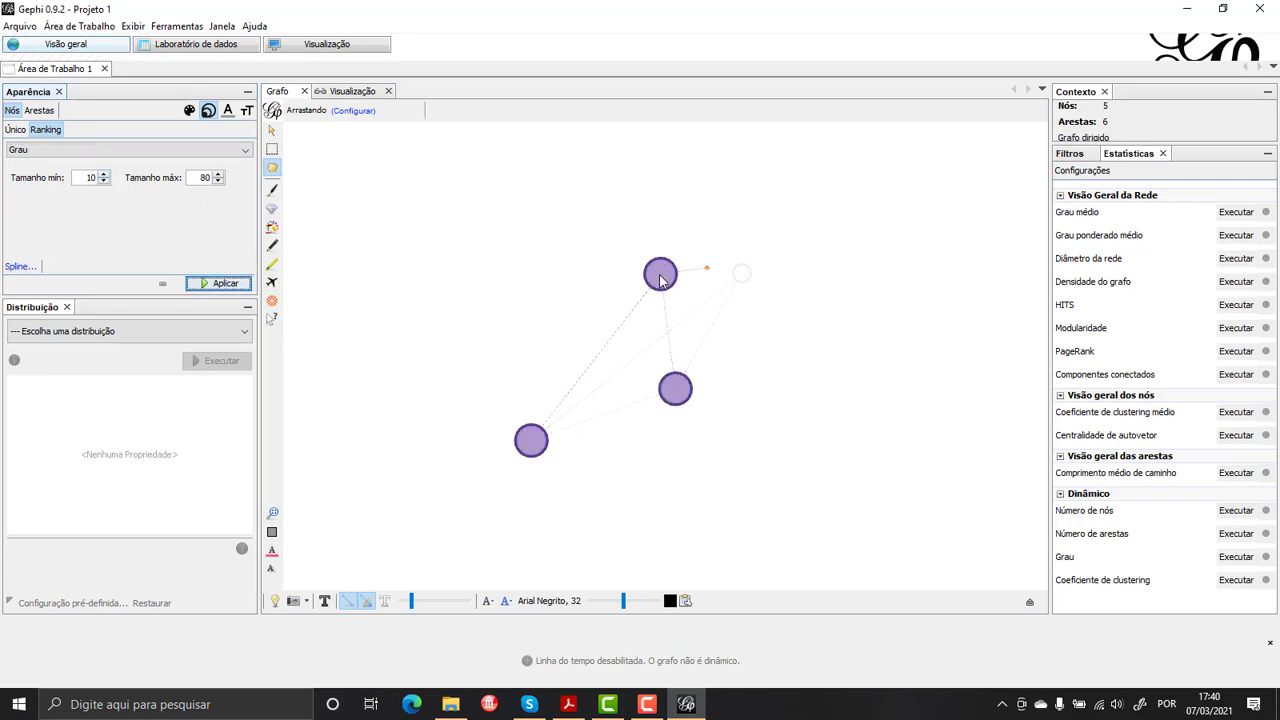
Step: Spread the two purple nodes on the upper and lower side outward and reapply the Grau size ranking with minimum size 20
drag(648, 272, 595, 253)
drag(678, 388, 726, 438)
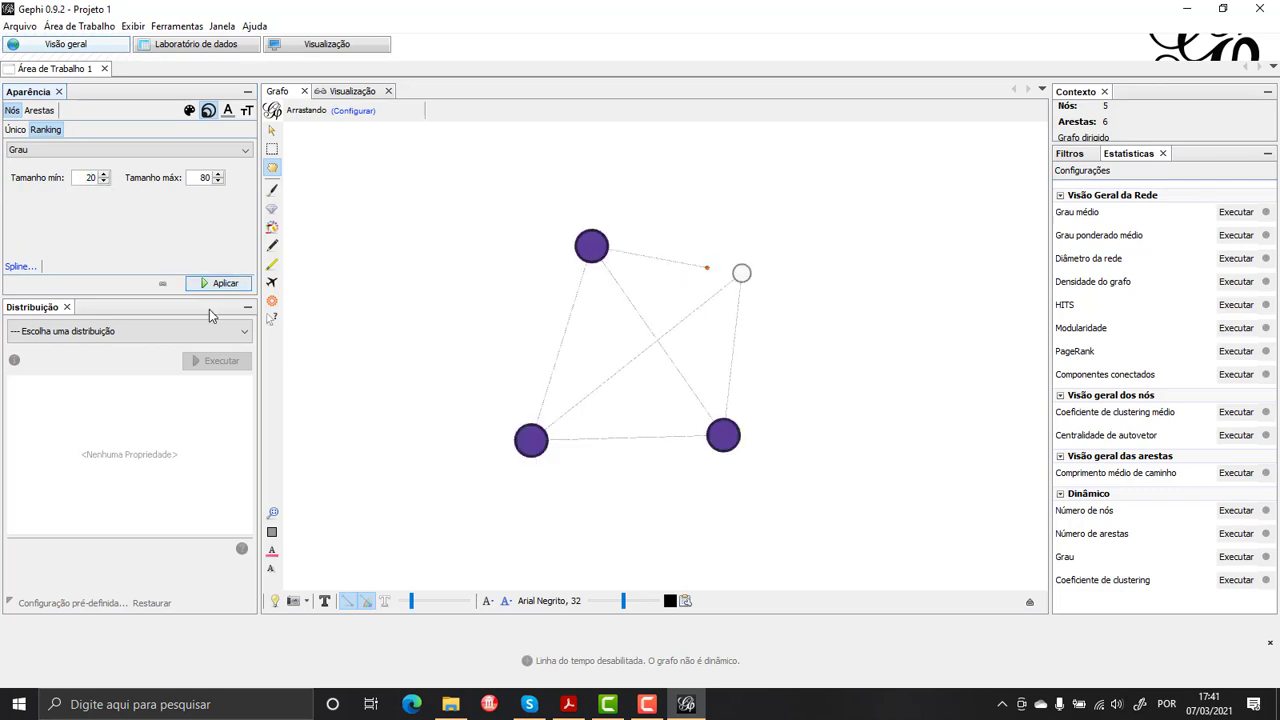
click(216, 284)
Step: Apply the single dark blue colour #001899 to all edges of the graph
click(39, 110)
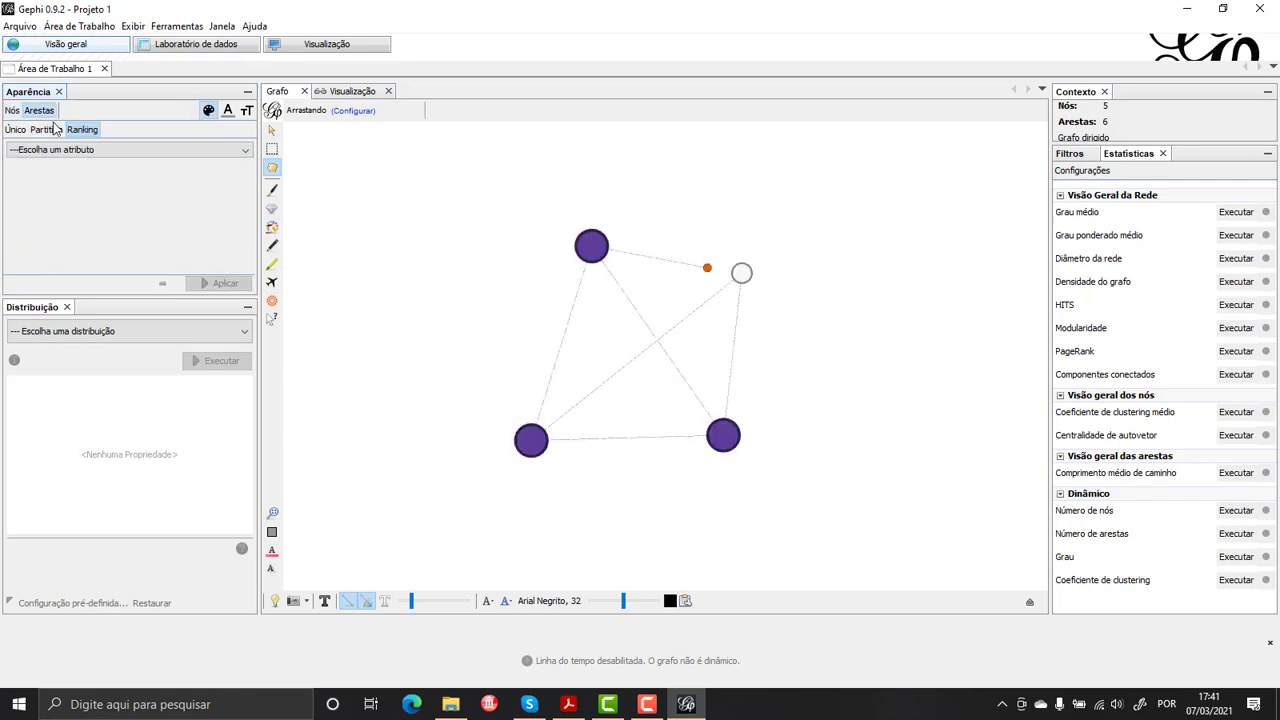
click(15, 130)
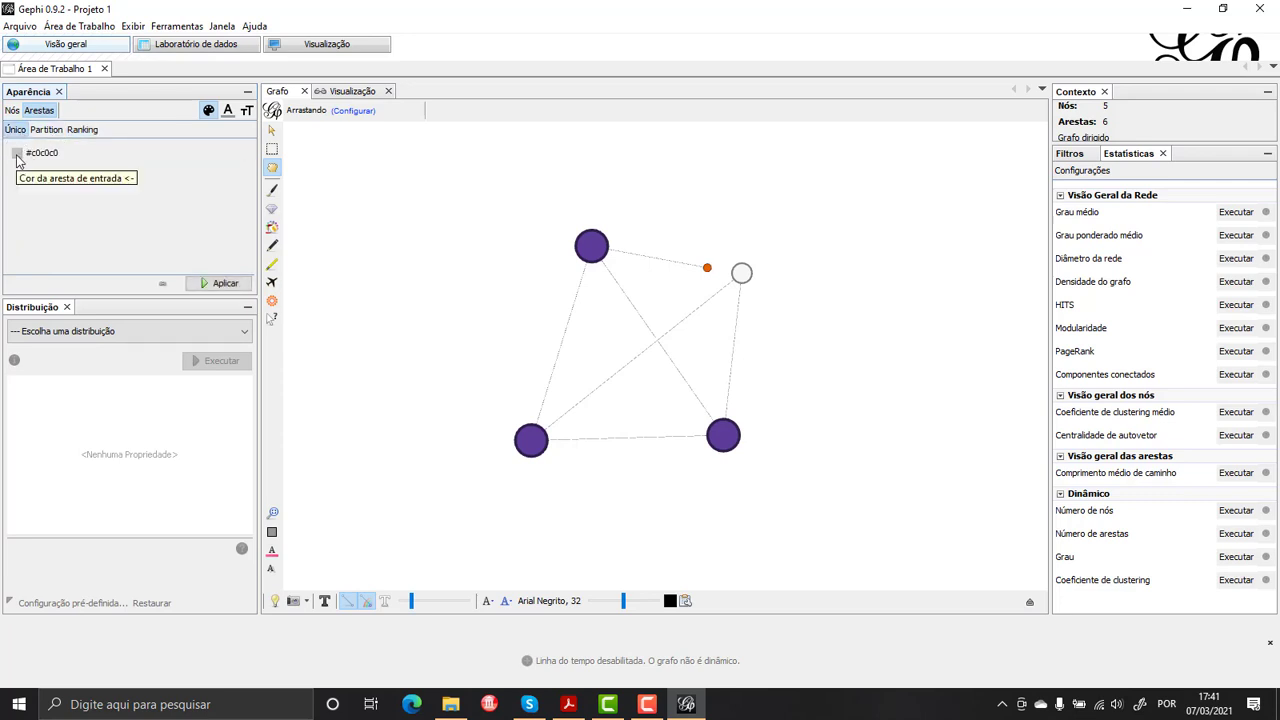
click(17, 156)
drag(17, 156, 73, 218)
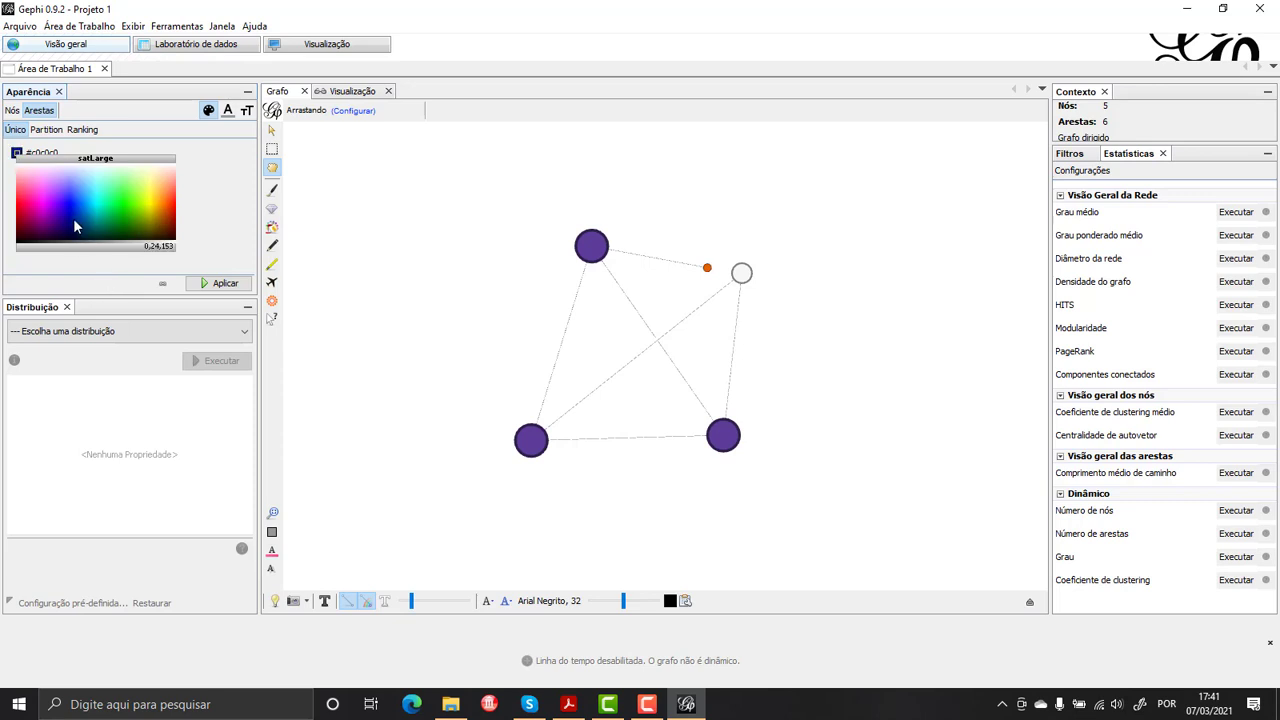
click(236, 288)
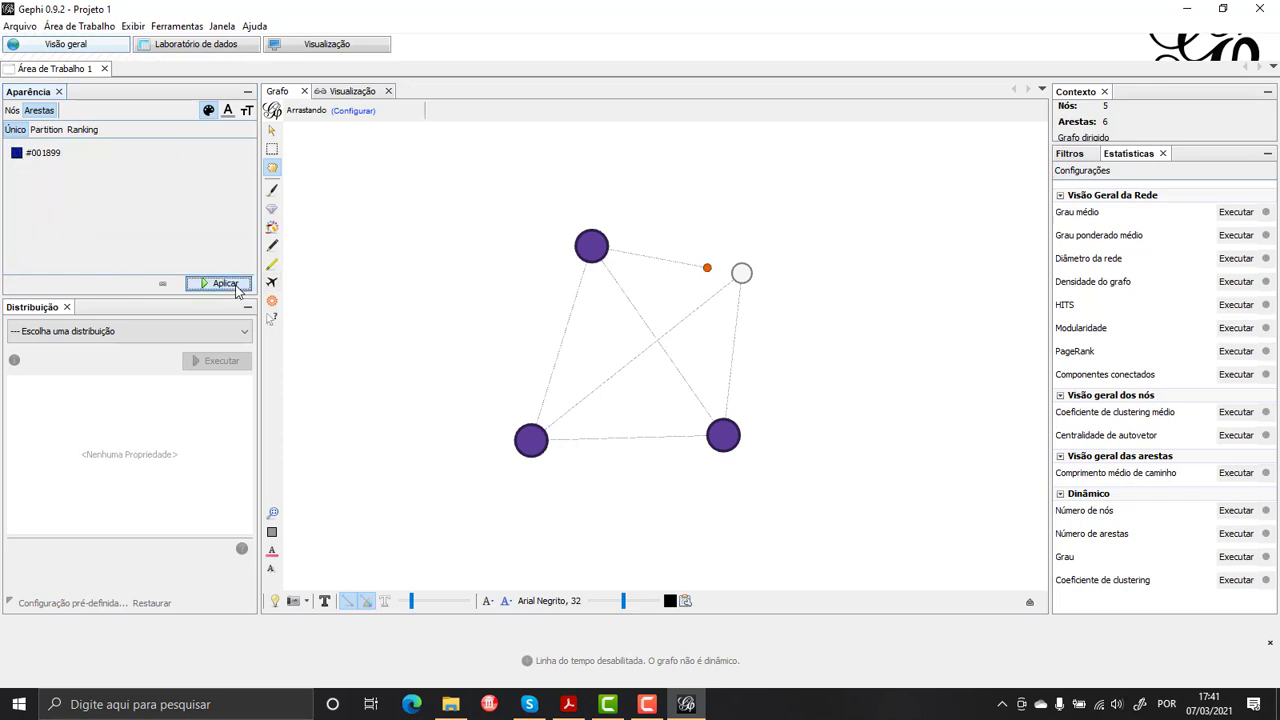
Step: Colour the edges by a ranking on Peso, apply it, and choose the default red-yellow-blue palette
click(84, 133)
click(75, 150)
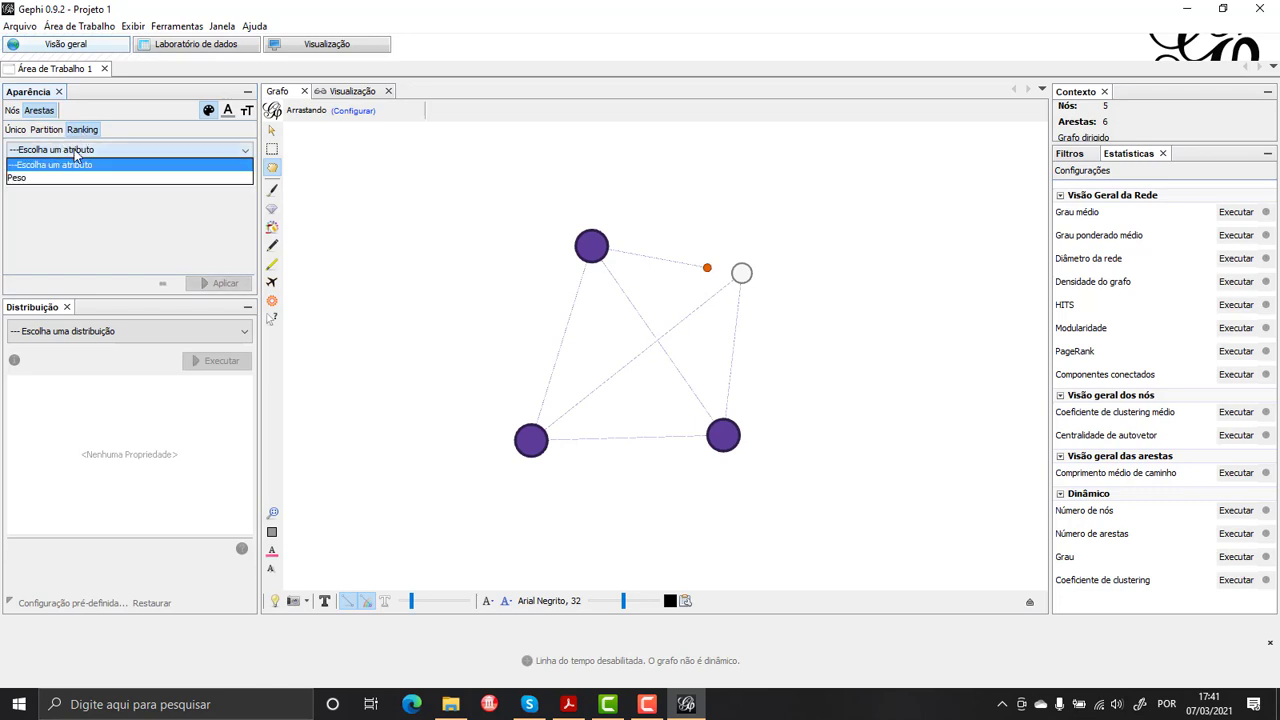
click(74, 178)
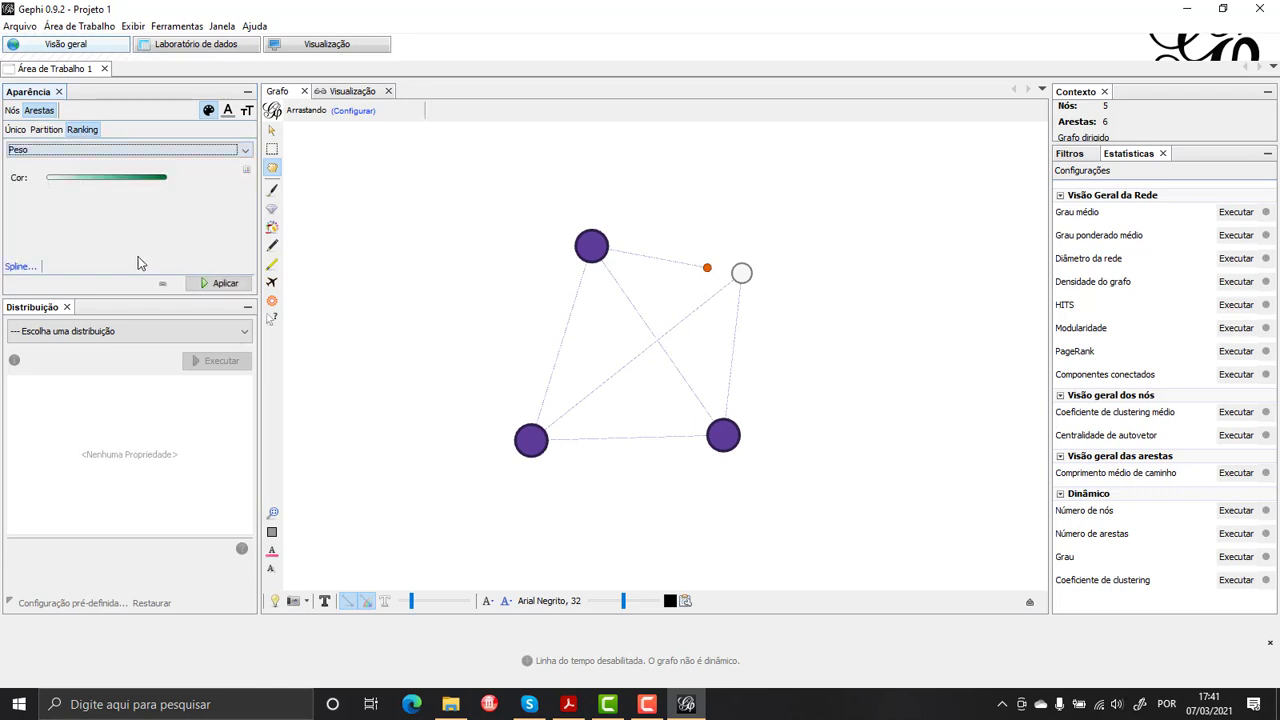
click(206, 287)
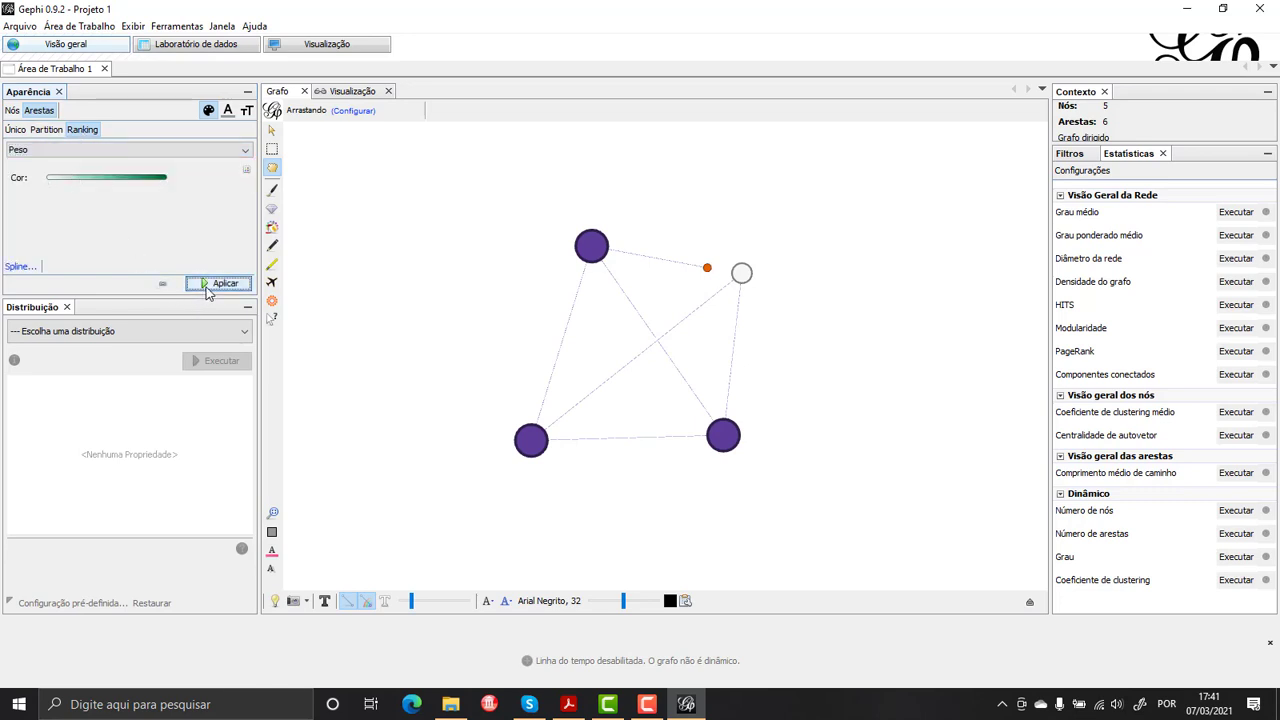
click(246, 171)
mouse_move(232, 172)
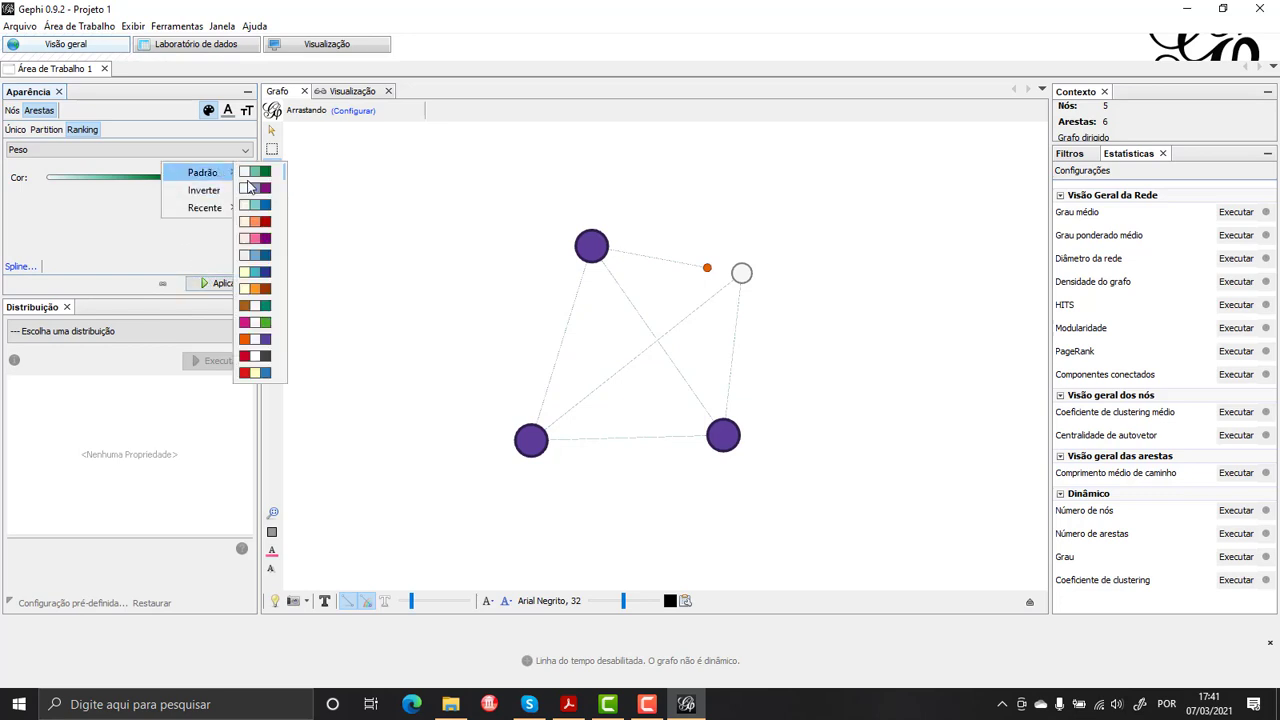
click(268, 374)
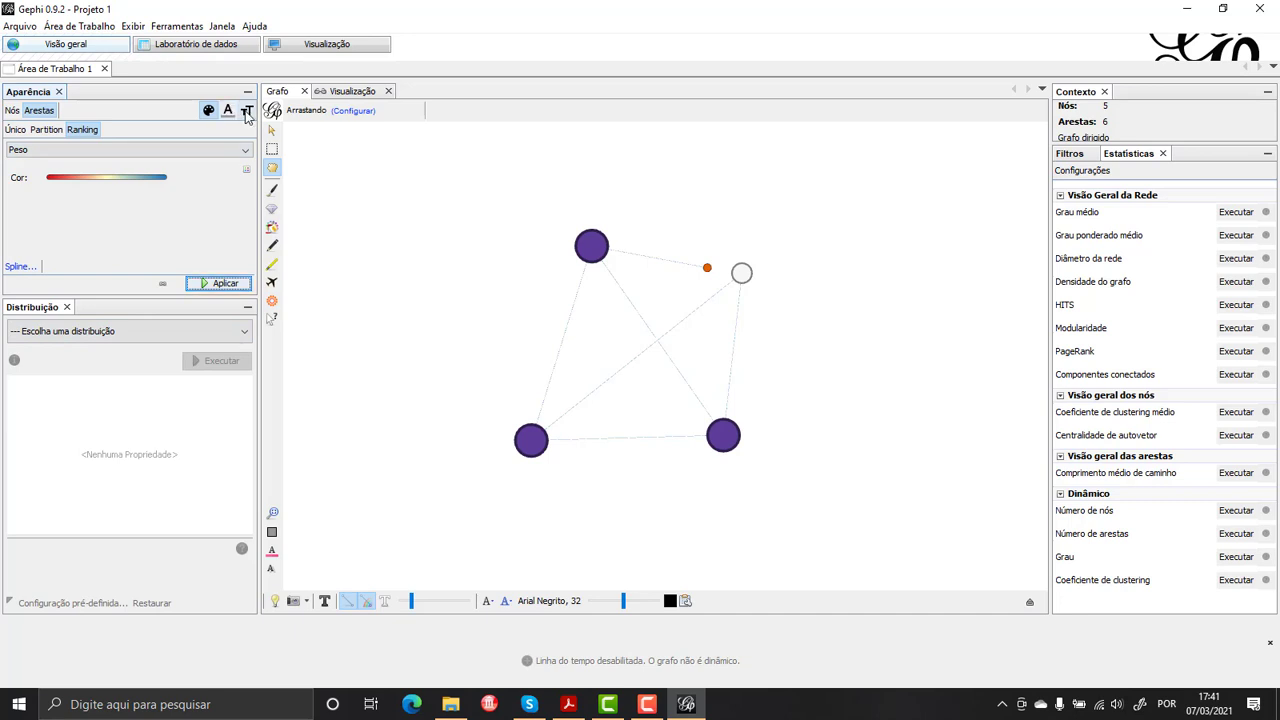
Step: Show the node labels in the graph and apply a uniform node label size of 2
click(246, 112)
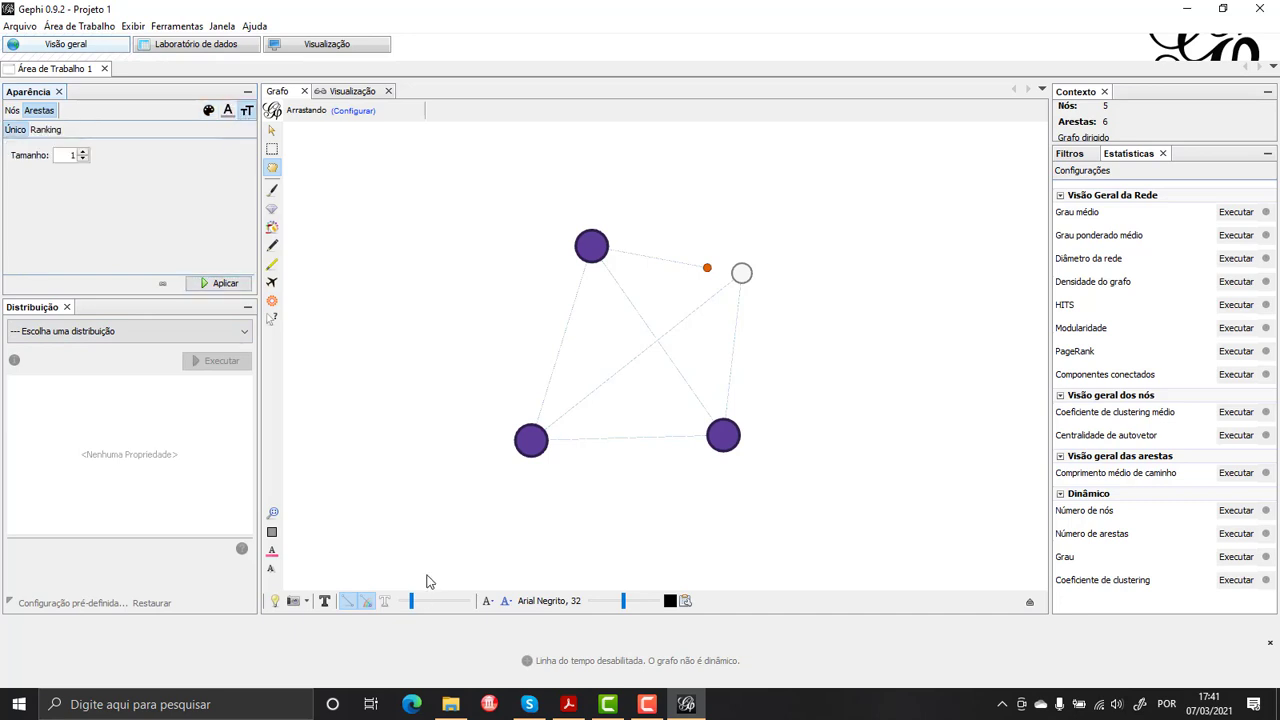
click(324, 601)
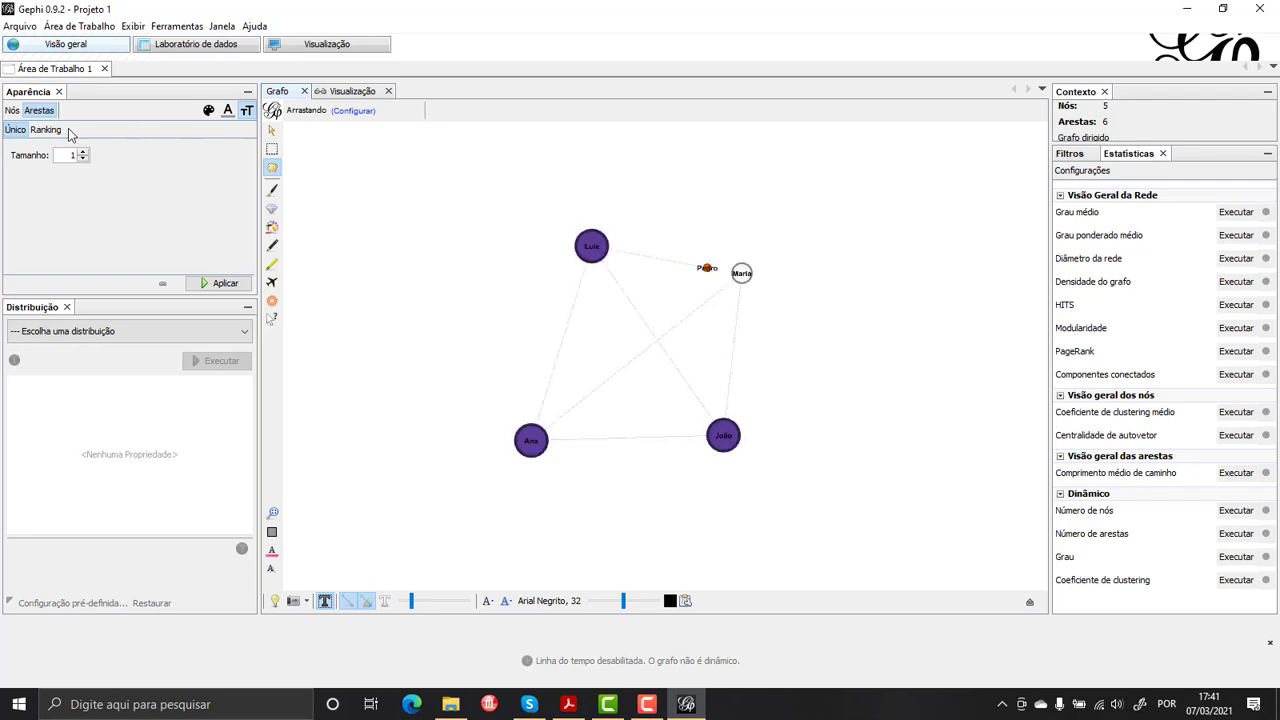
click(12, 110)
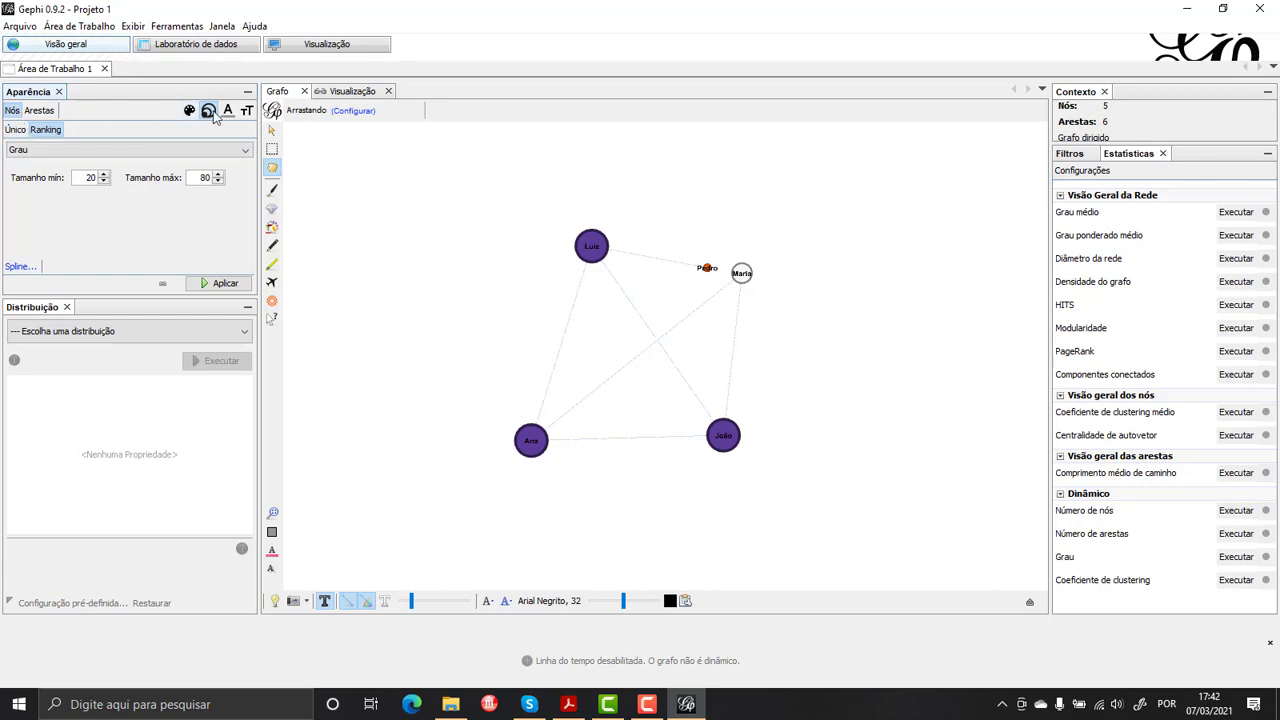
click(246, 111)
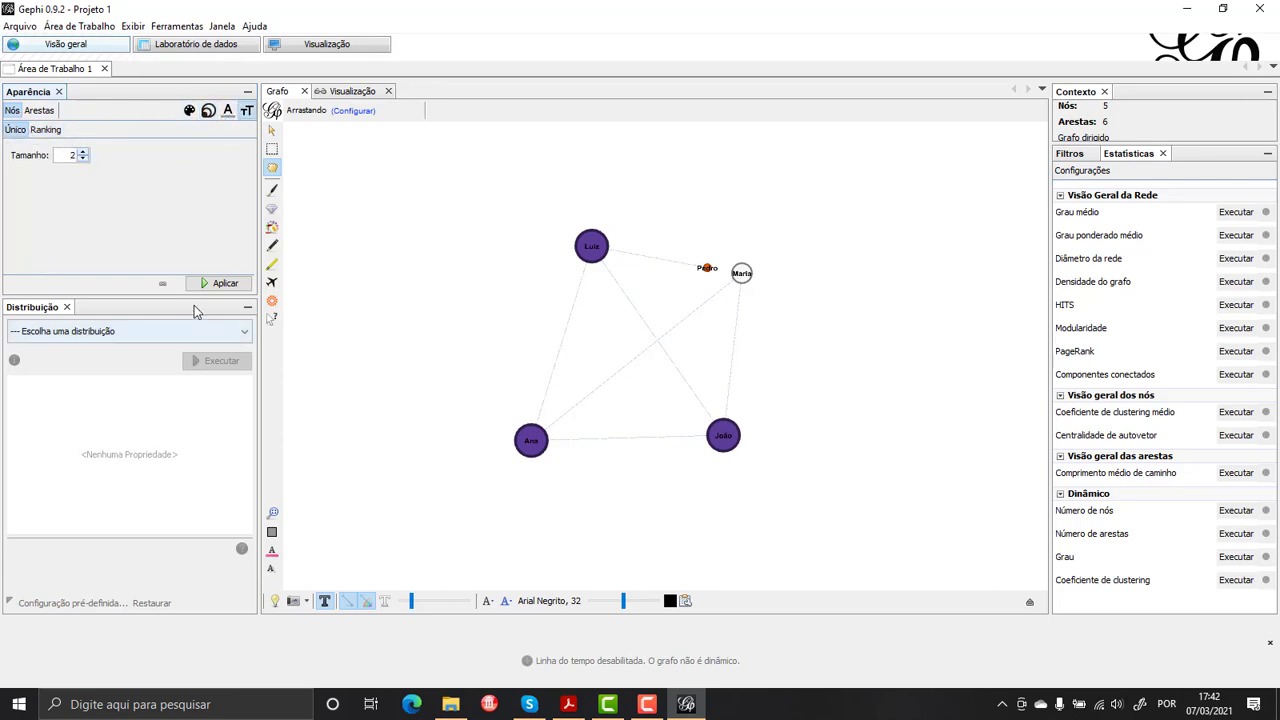
click(220, 283)
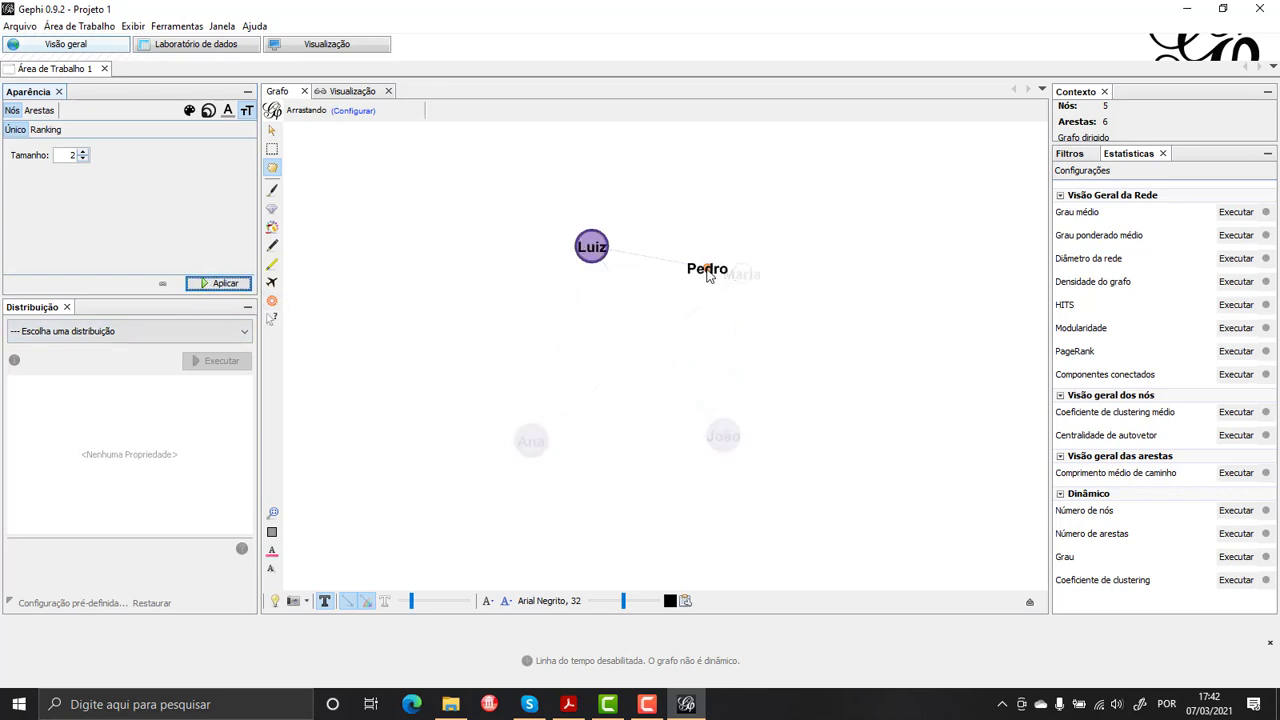
Step: Move the orange, white and lower-right purple nodes farther apart and turn on the edge labels
drag(708, 268, 708, 228)
drag(741, 276, 765, 279)
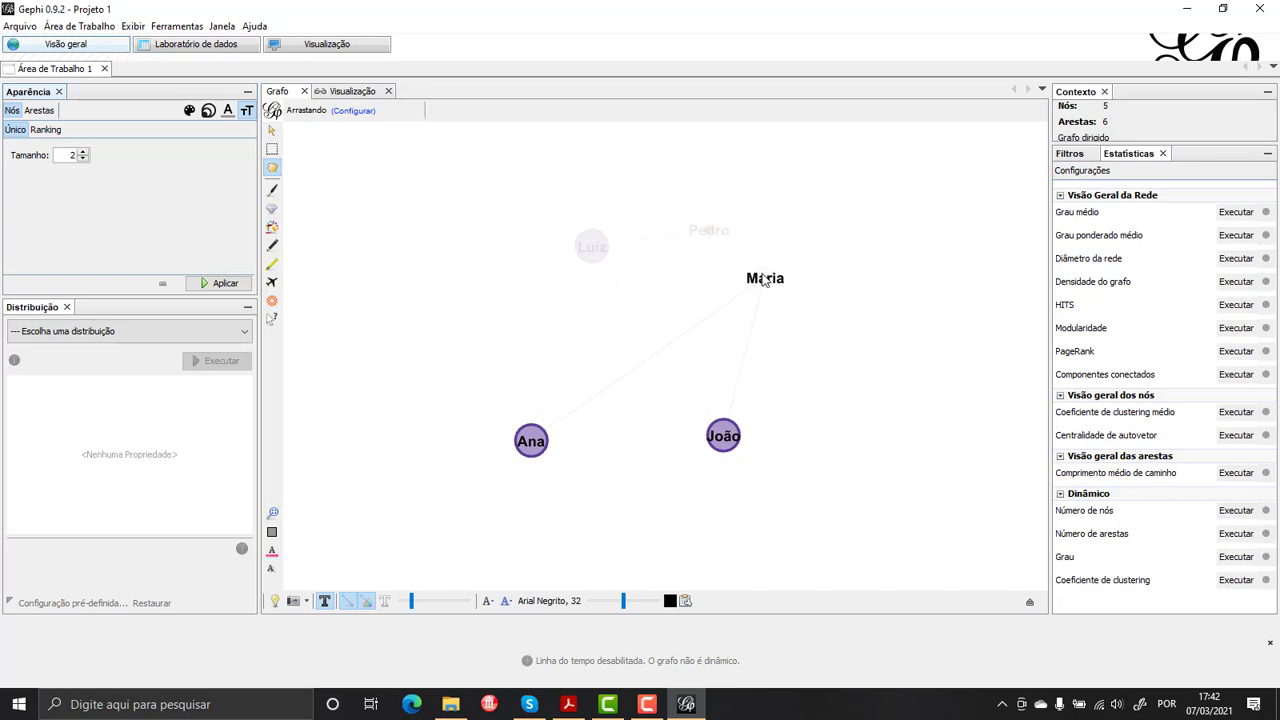
drag(723, 435, 752, 457)
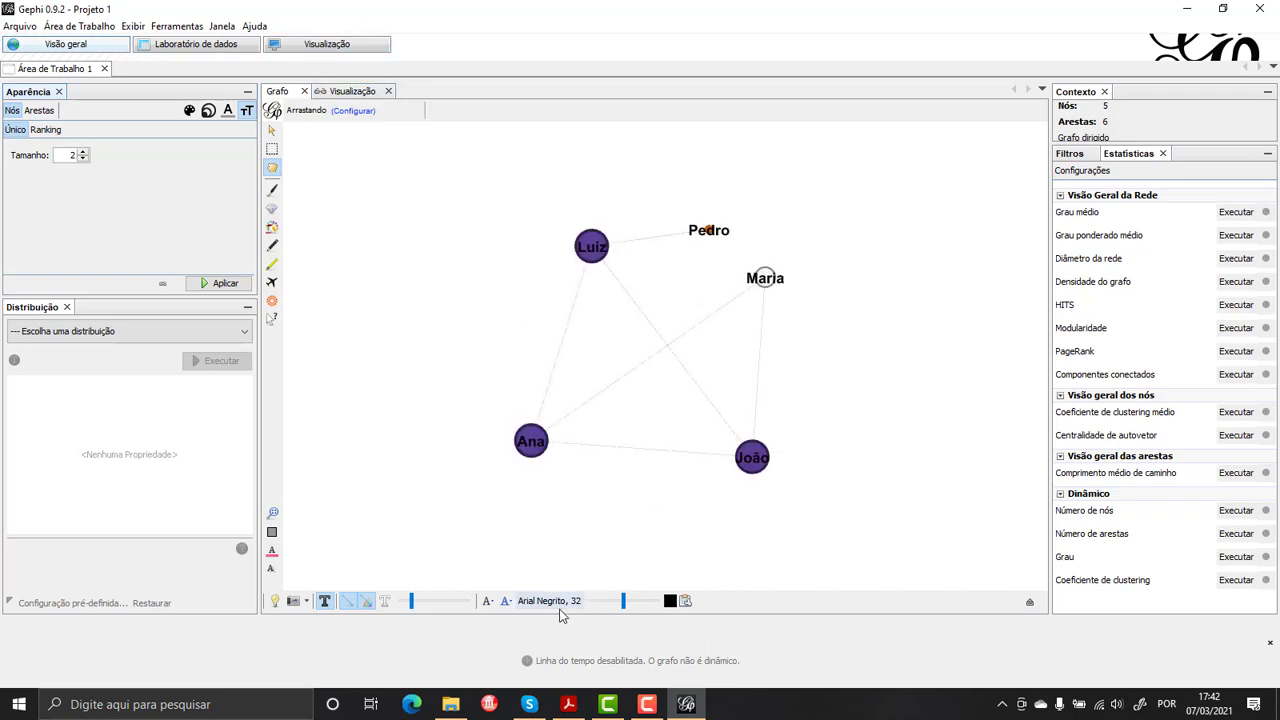
click(388, 601)
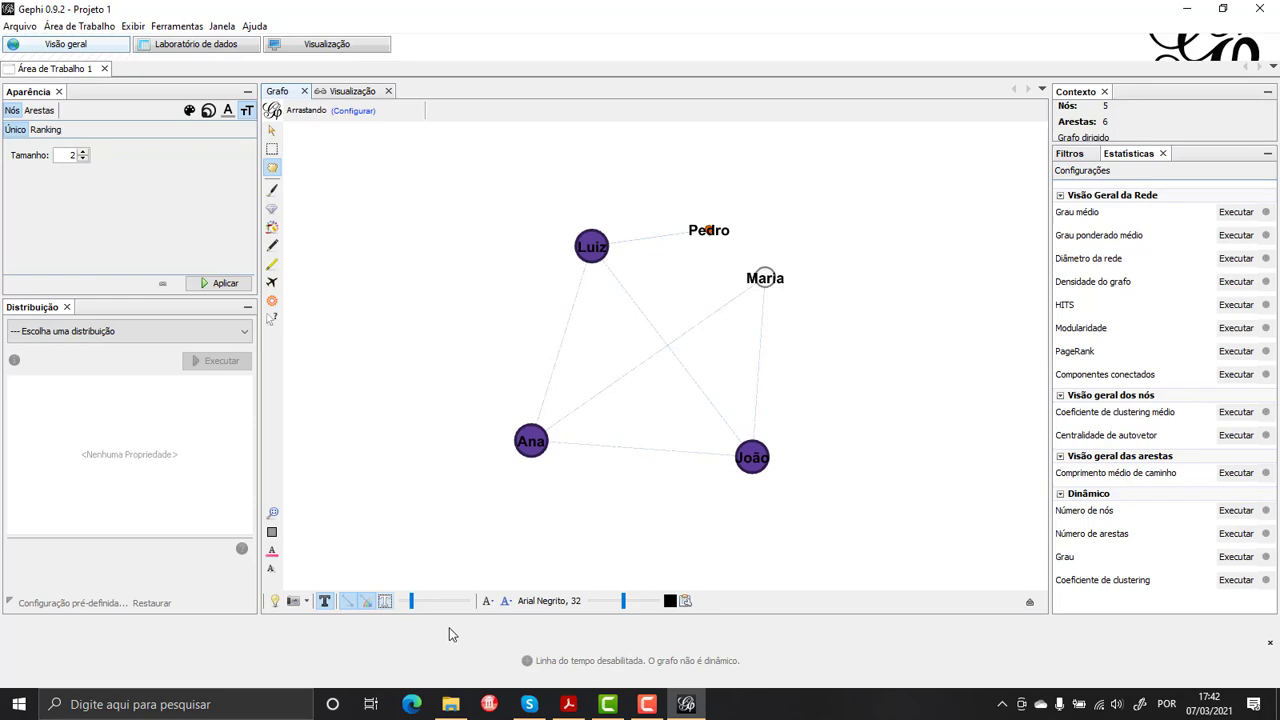
Step: View the styled graph in the refreshed Visualização rendering and return to the overview
click(330, 45)
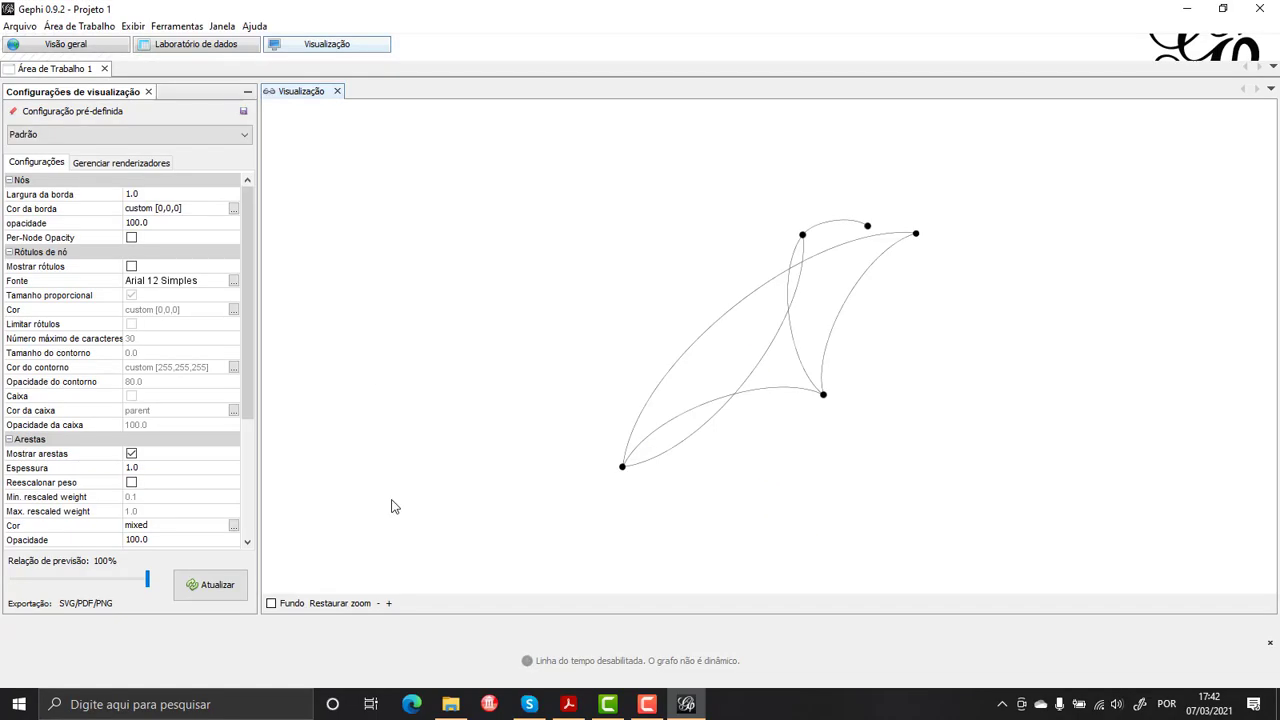
click(205, 586)
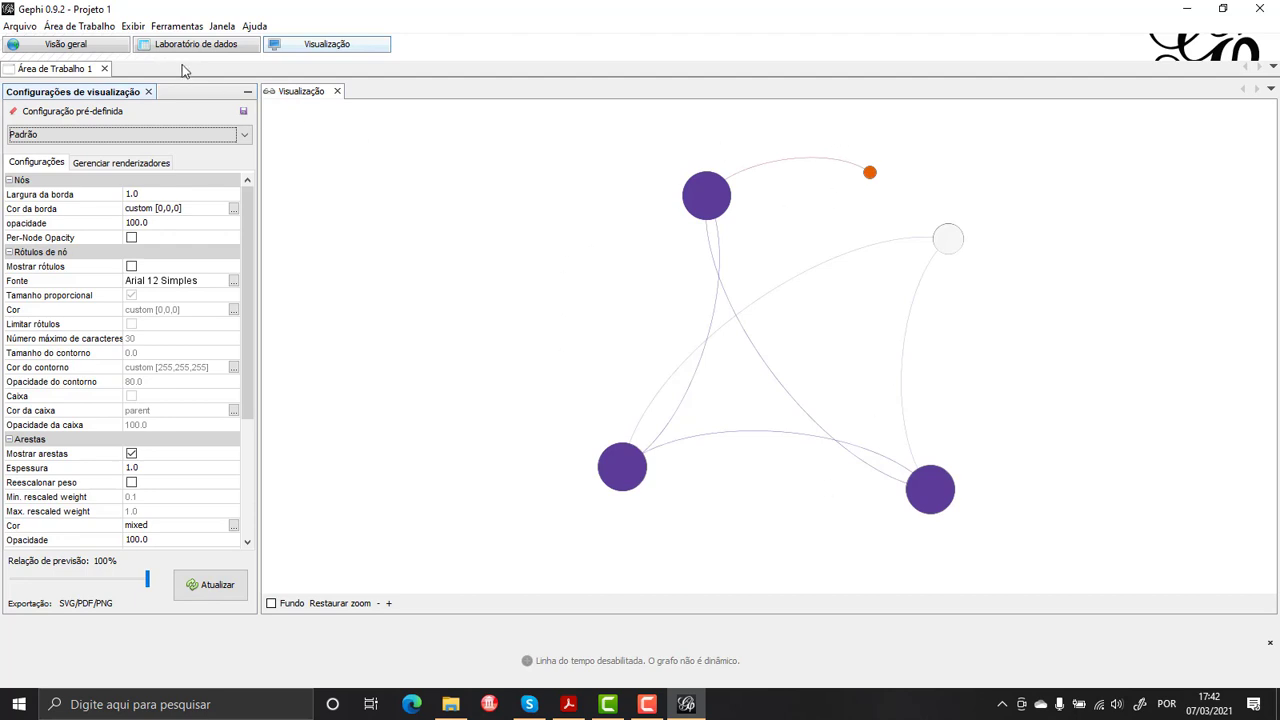
click(90, 45)
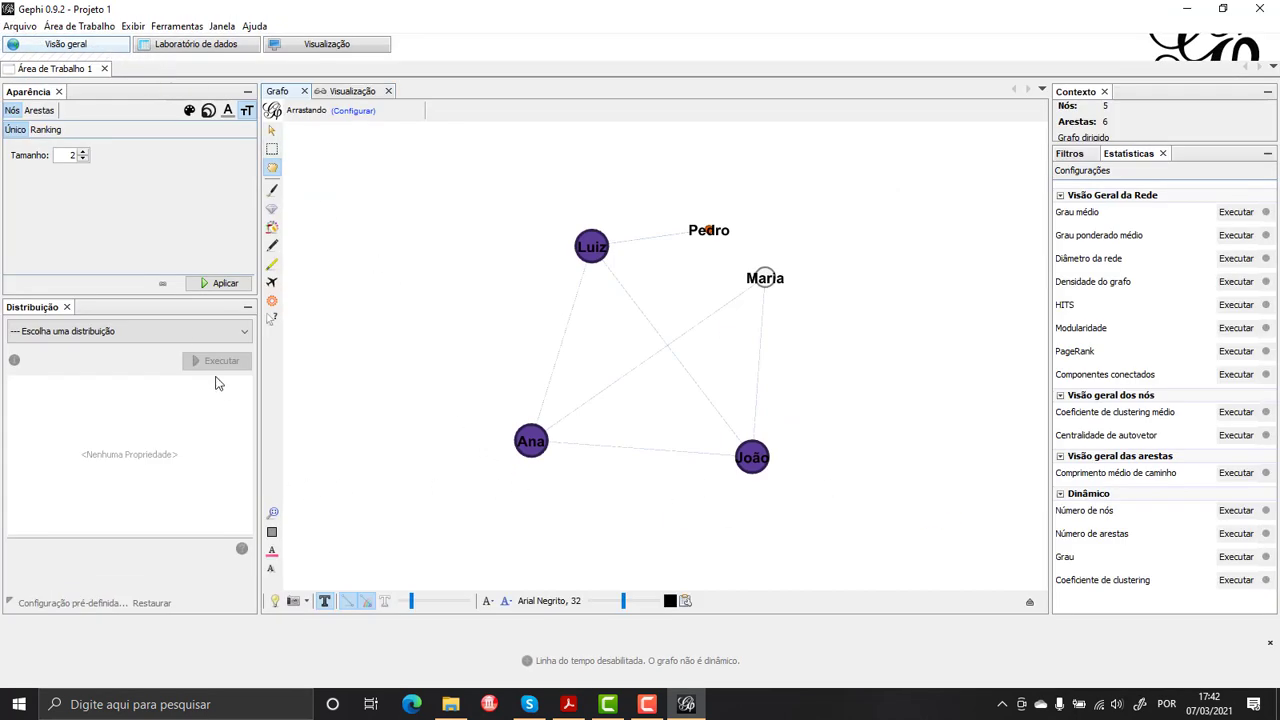
Step: Run the Yifan Hu proporcional layout on the graph with its default properties
click(183, 337)
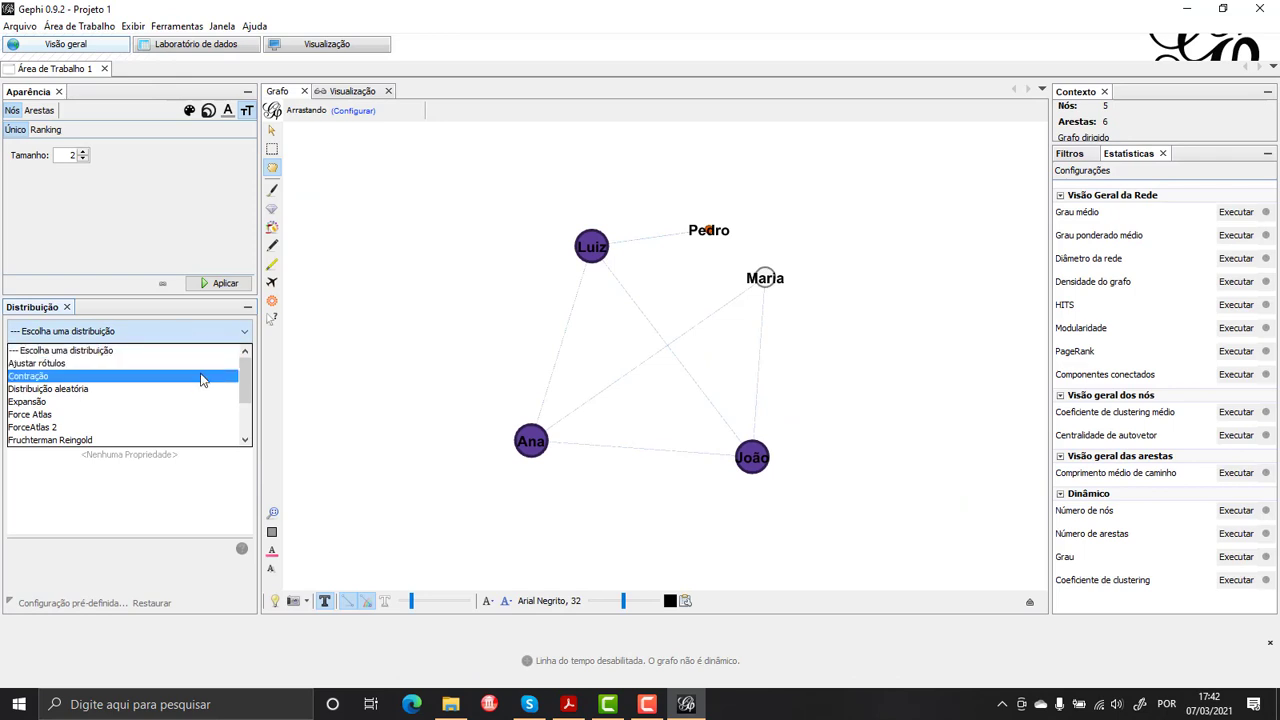
scroll(205, 388, down, 2)
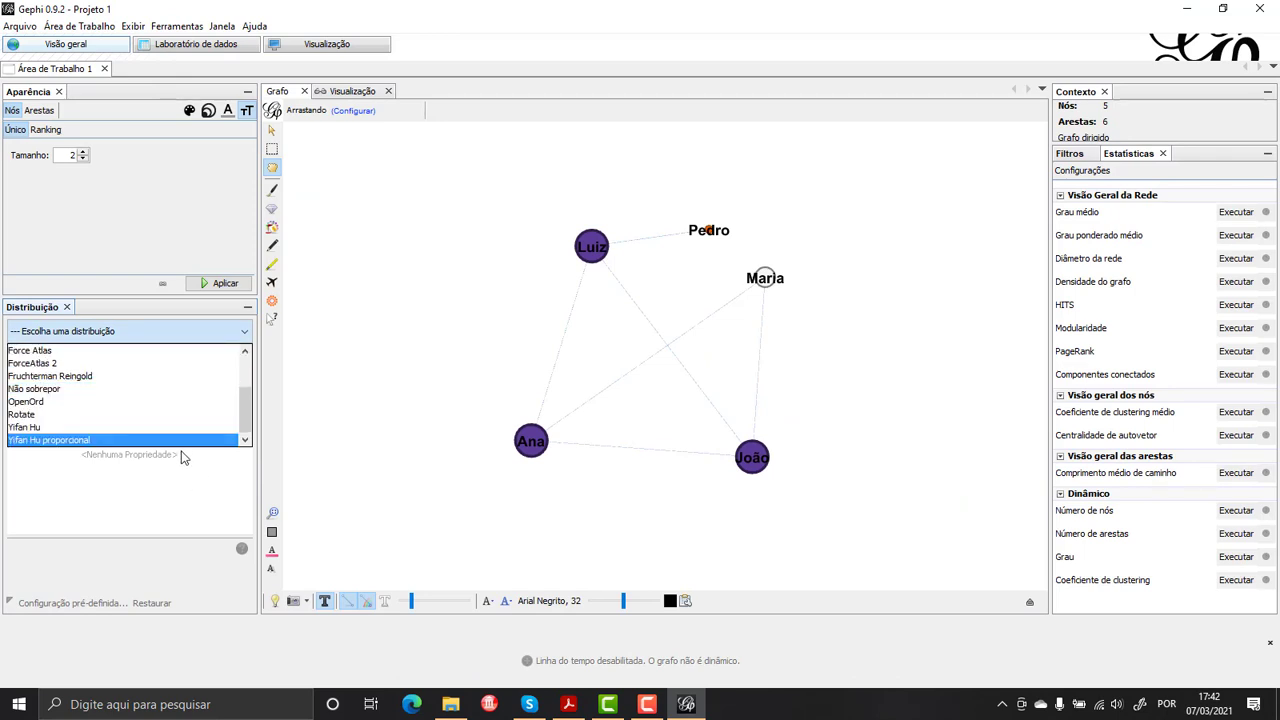
click(182, 442)
click(222, 362)
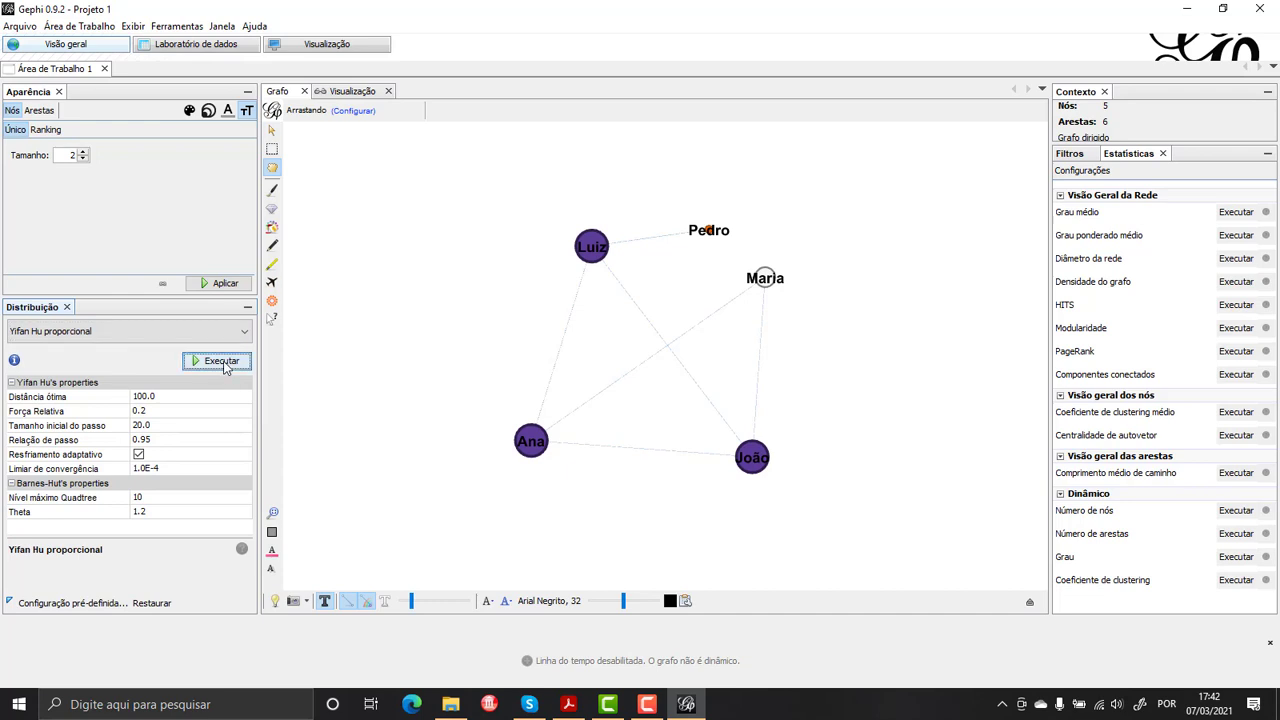
Step: Run the Yifan Hu layout on the graph with its default properties
click(215, 332)
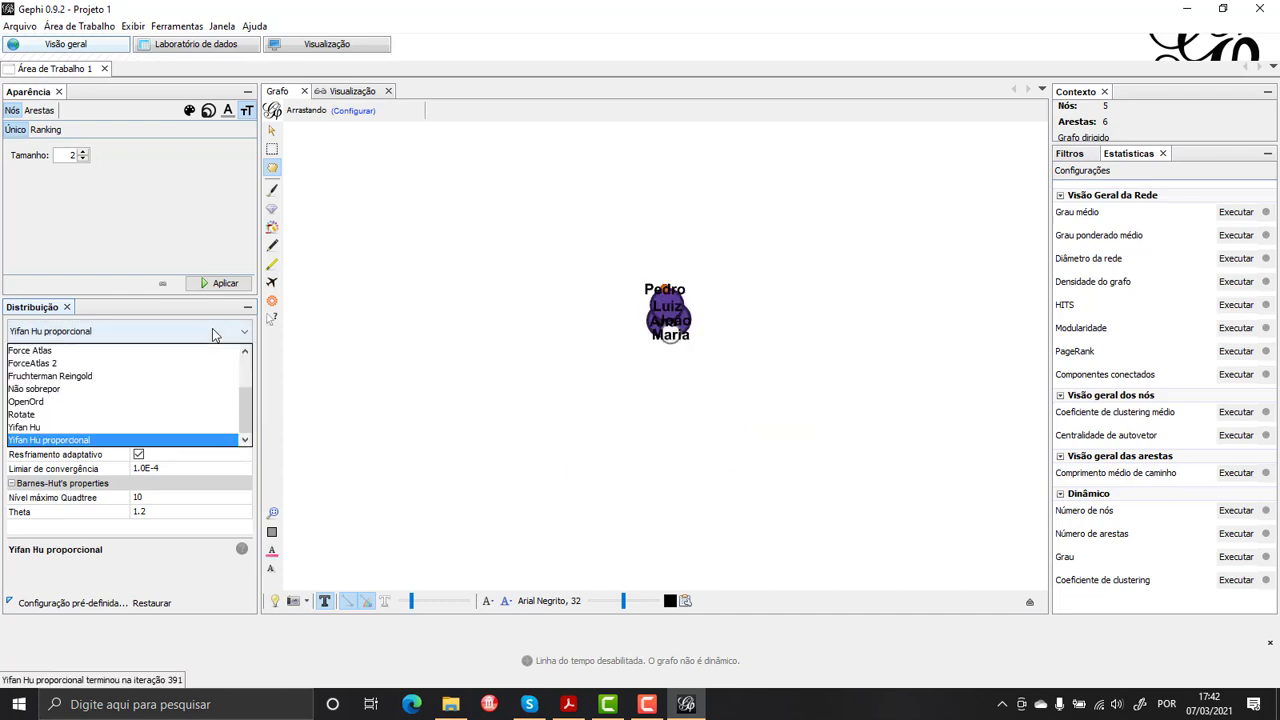
click(186, 425)
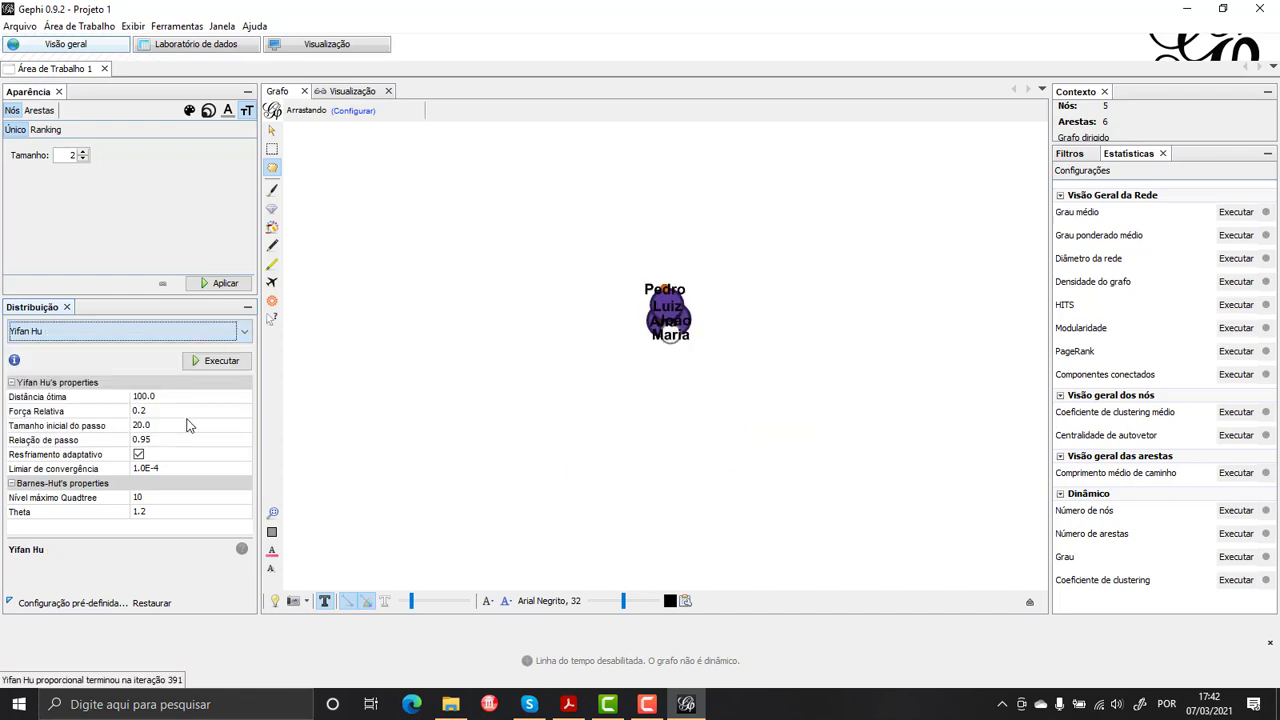
click(222, 361)
Step: Run the OpenOrd layout on the graph with its default properties
click(228, 332)
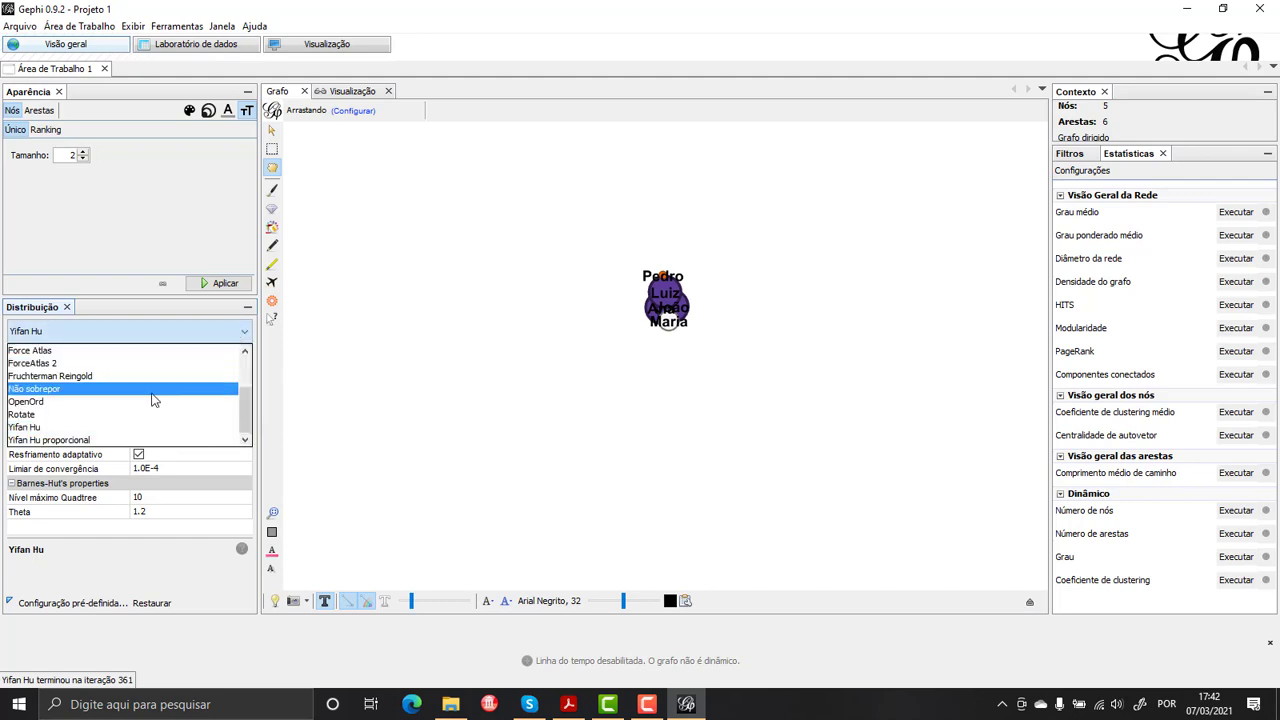
click(152, 401)
click(220, 364)
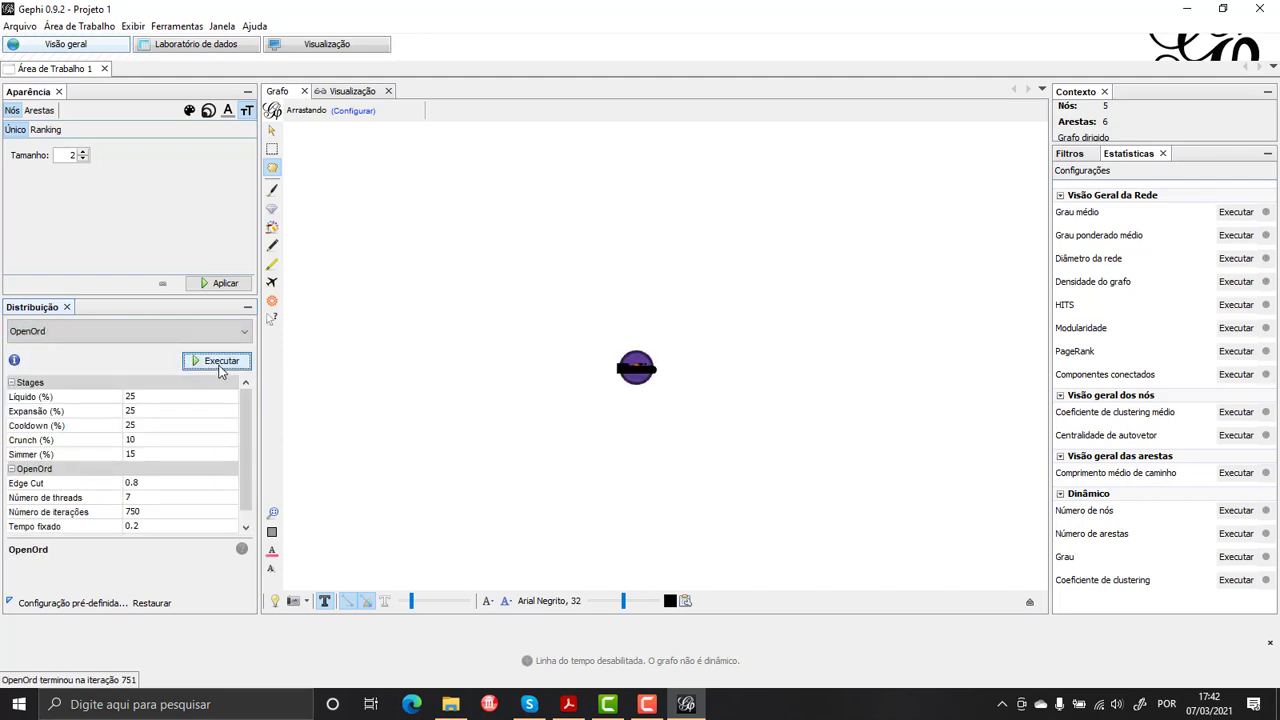
Step: Check the OpenOrd iteration count and run the layout again with 750 iterations
click(200, 333)
click(210, 401)
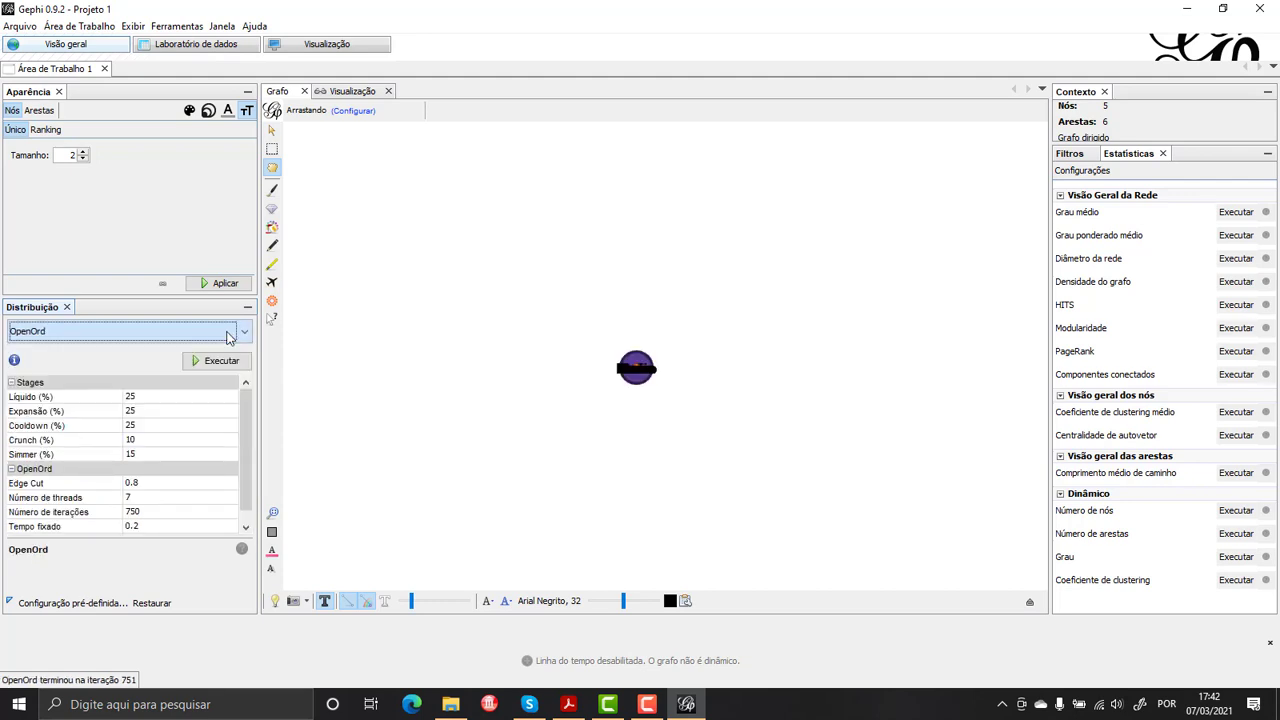
click(160, 515)
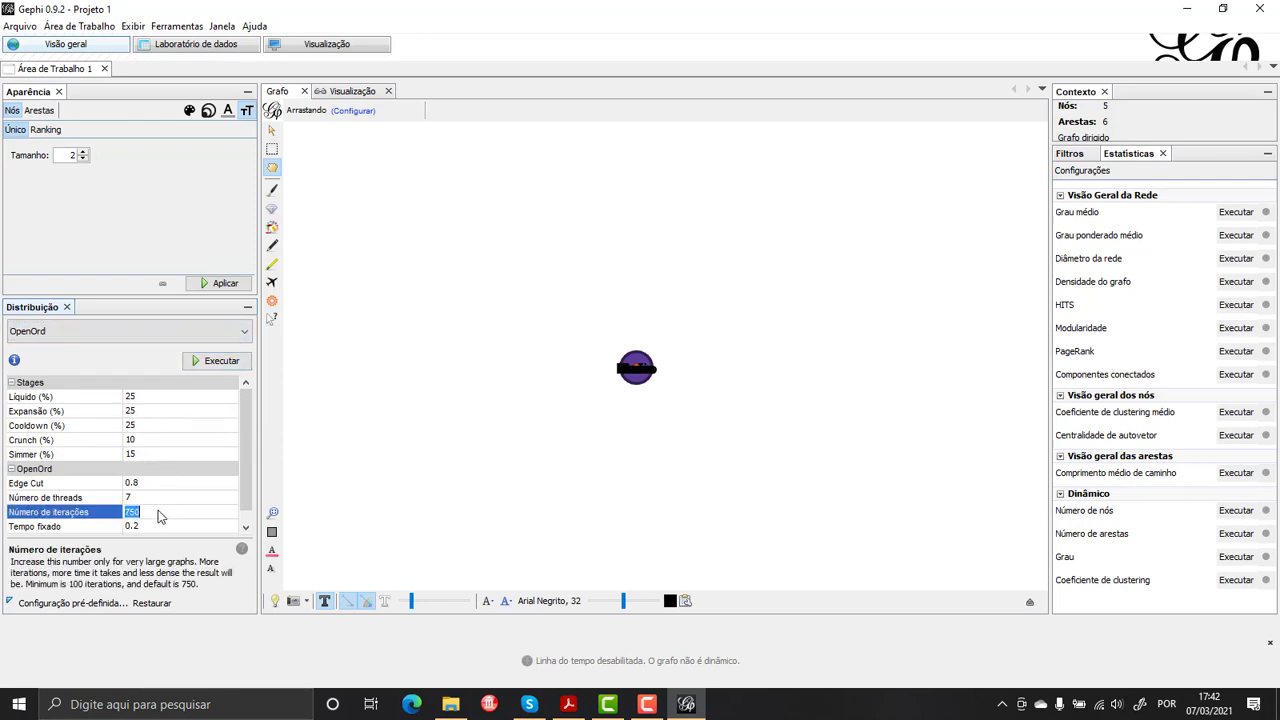
click(212, 362)
Step: Run the Fruchterman Reingold layout on the graph with its default properties and stop it
click(185, 331)
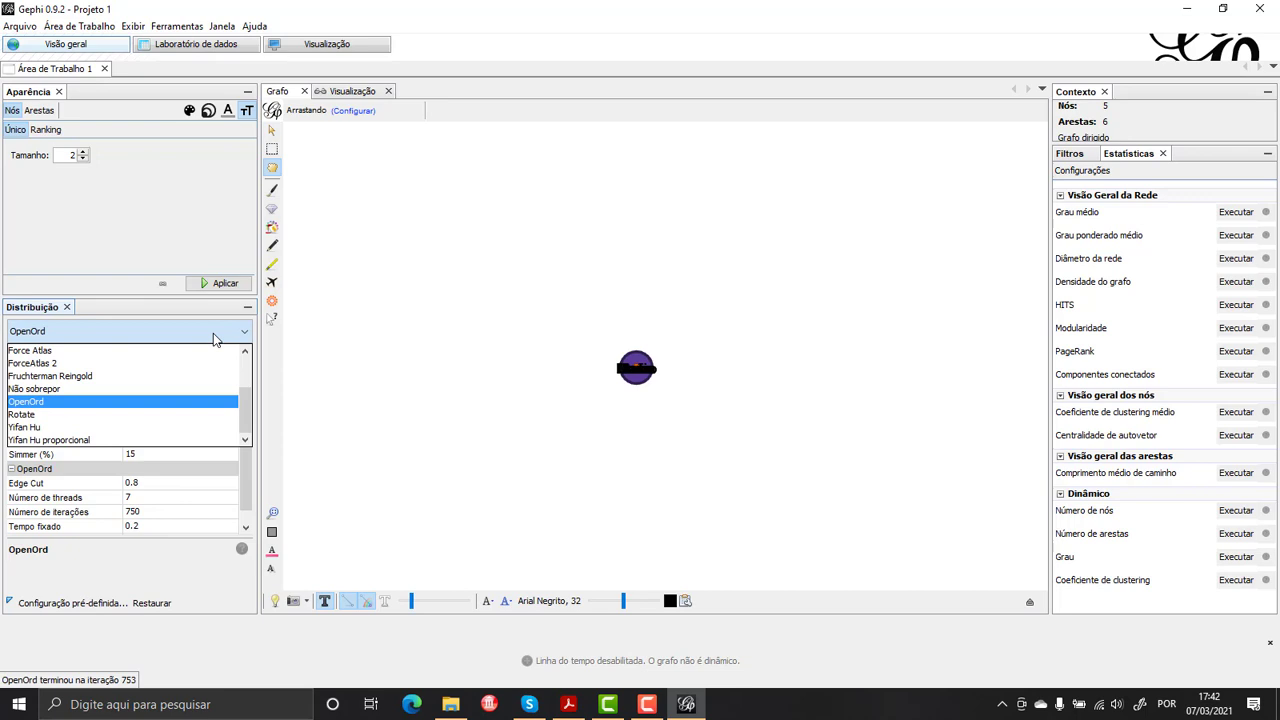
click(170, 378)
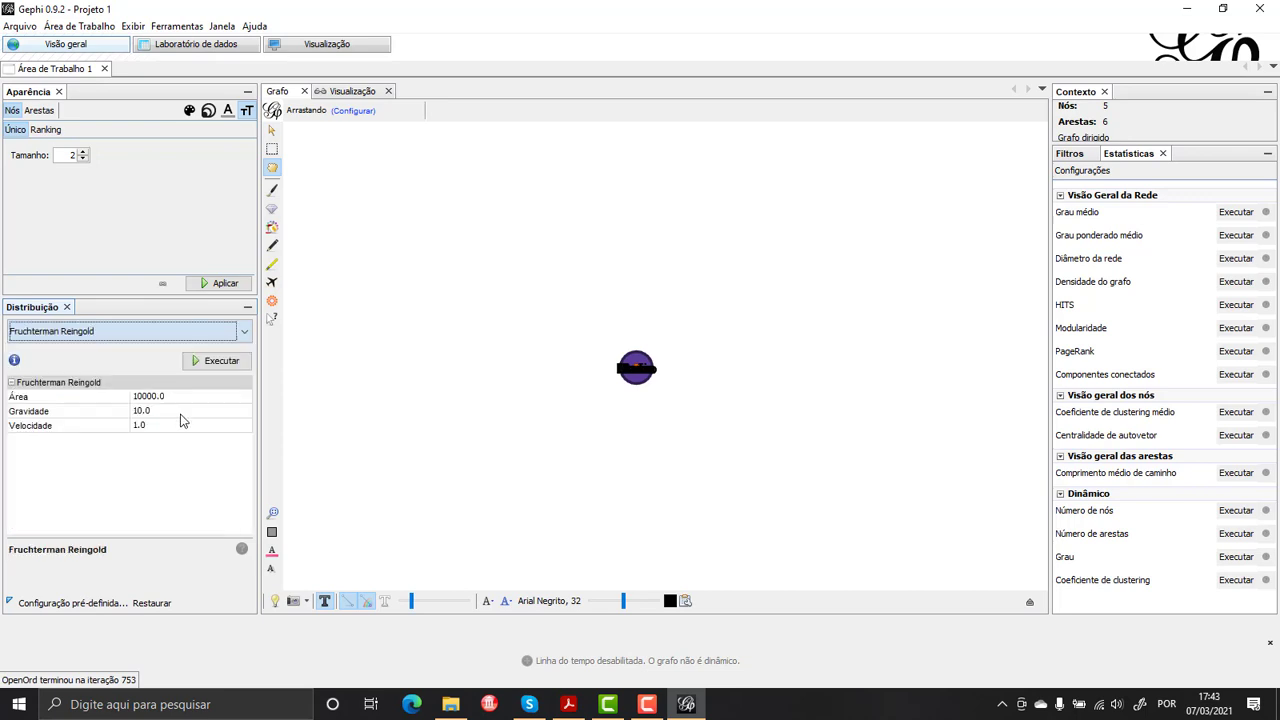
click(224, 362)
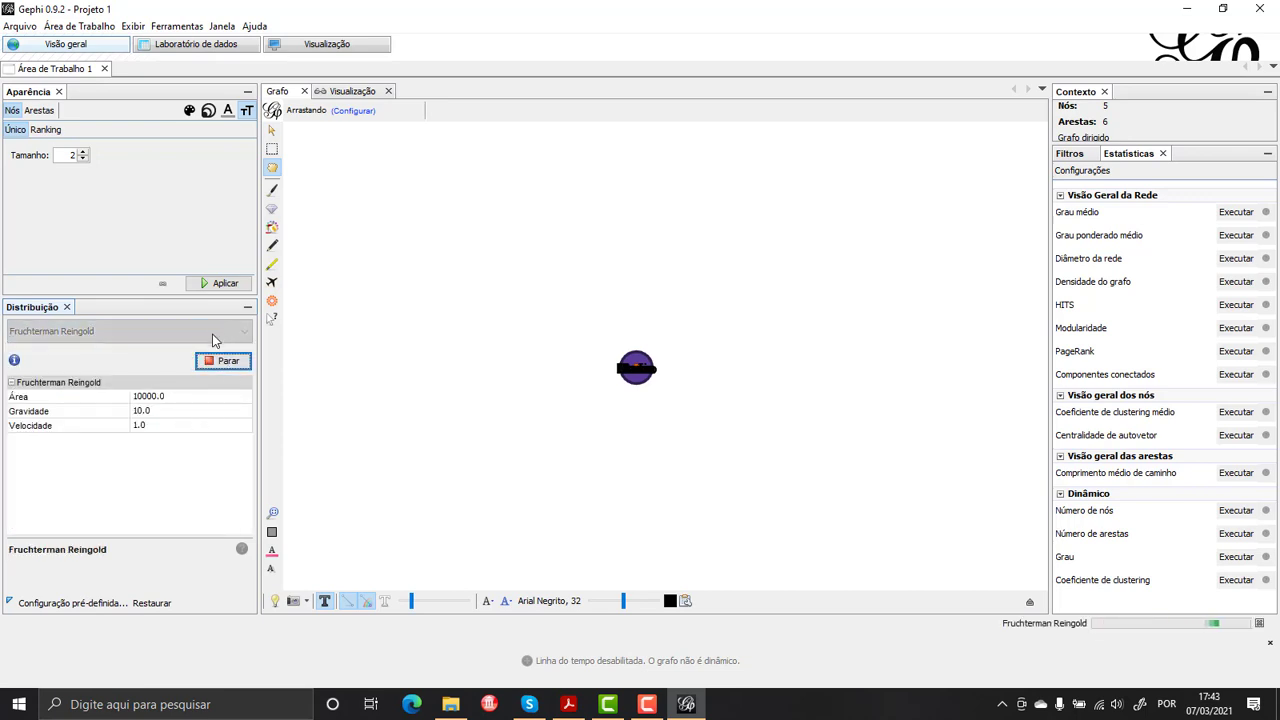
click(222, 361)
Step: Run the ForceAtlas 2 layout twice on the graph with its default properties, stopping it each time
click(208, 333)
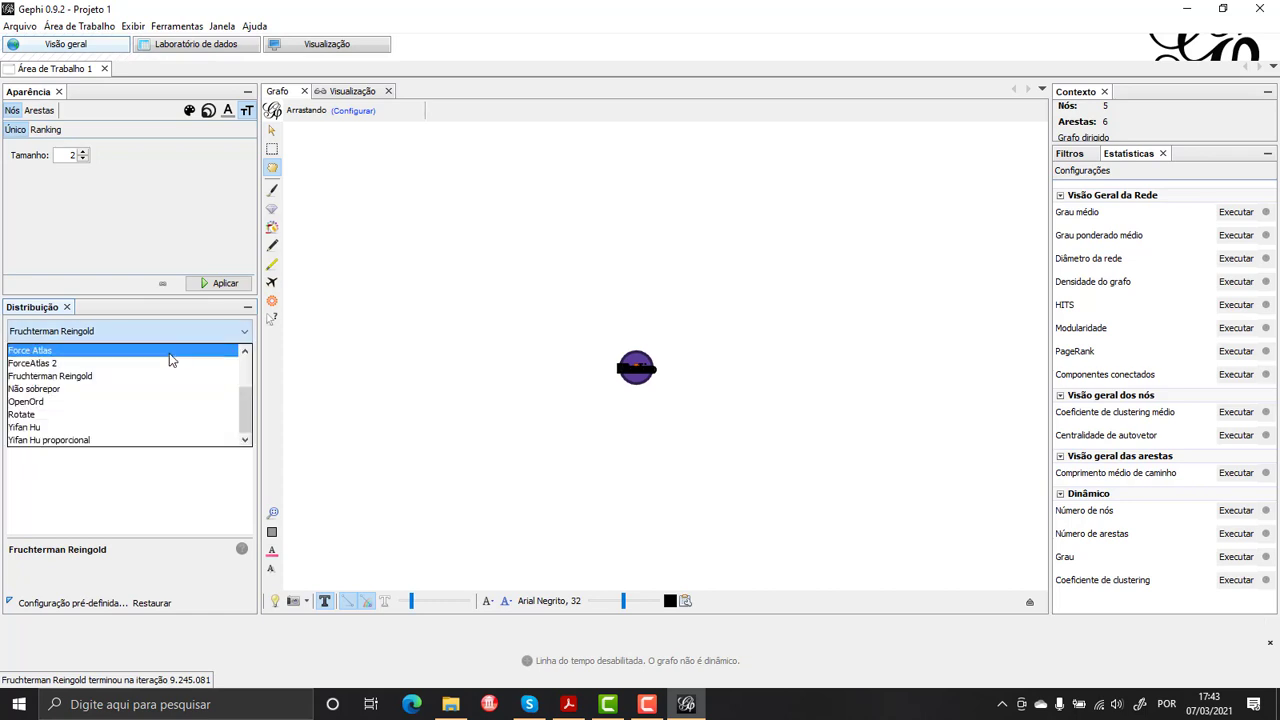
click(166, 364)
click(214, 362)
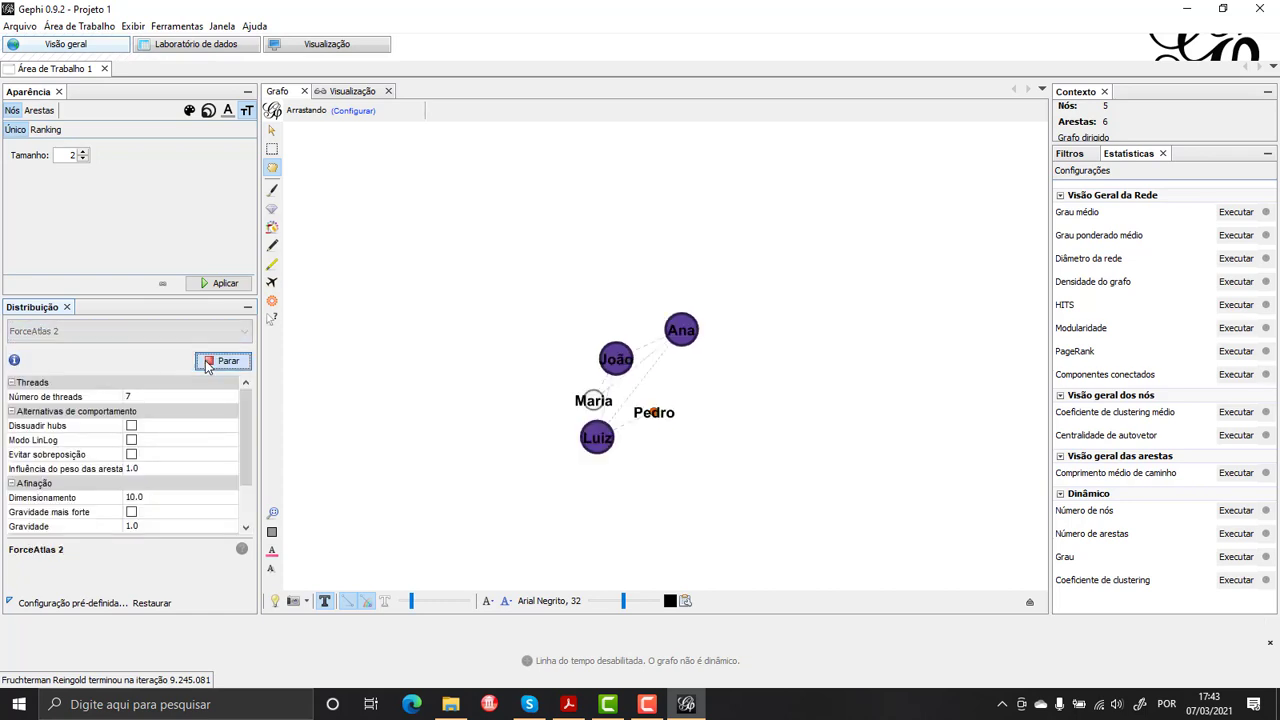
click(228, 364)
click(226, 364)
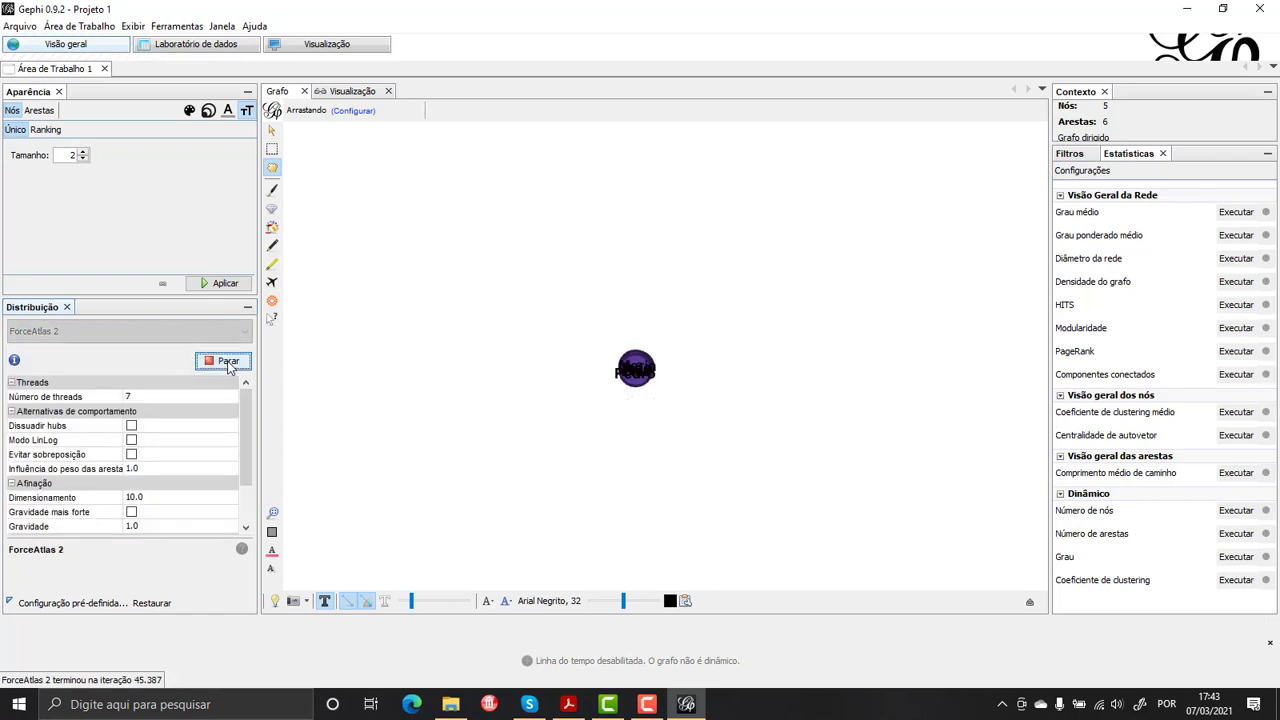
click(221, 363)
Step: Run the Force Atlas layout on the graph with its default properties
click(210, 332)
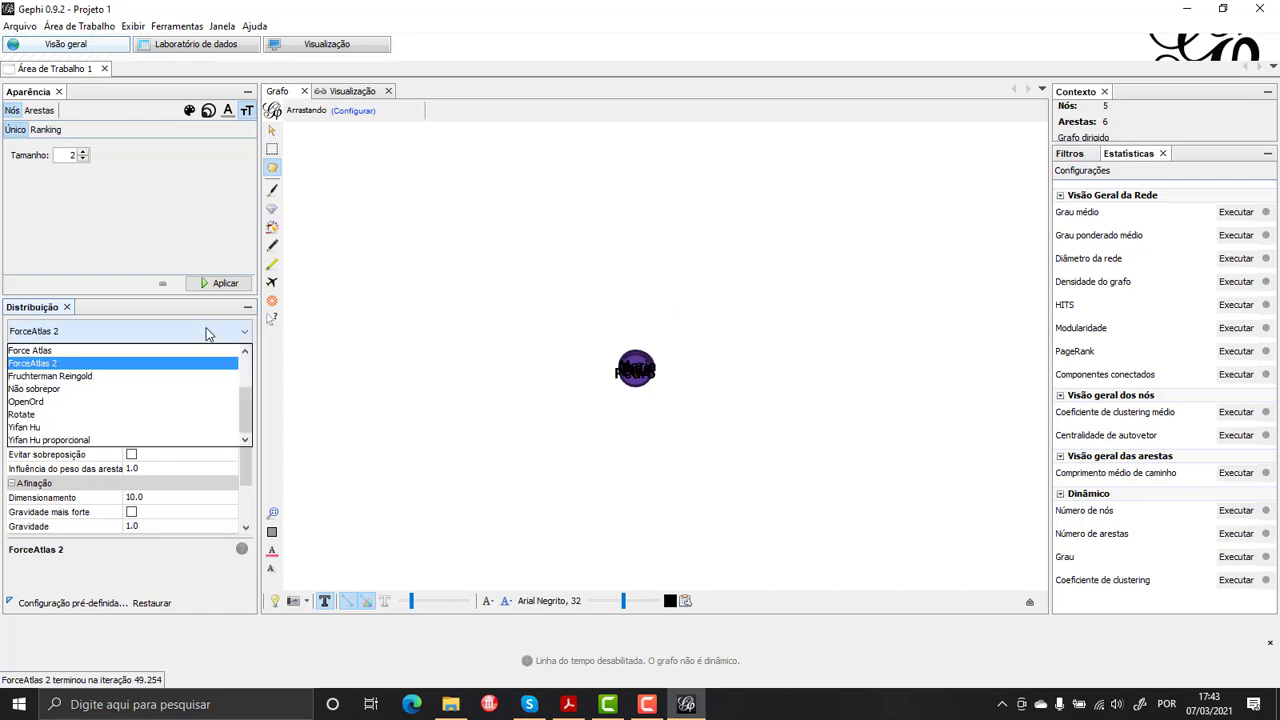
scroll(197, 357, up, 2)
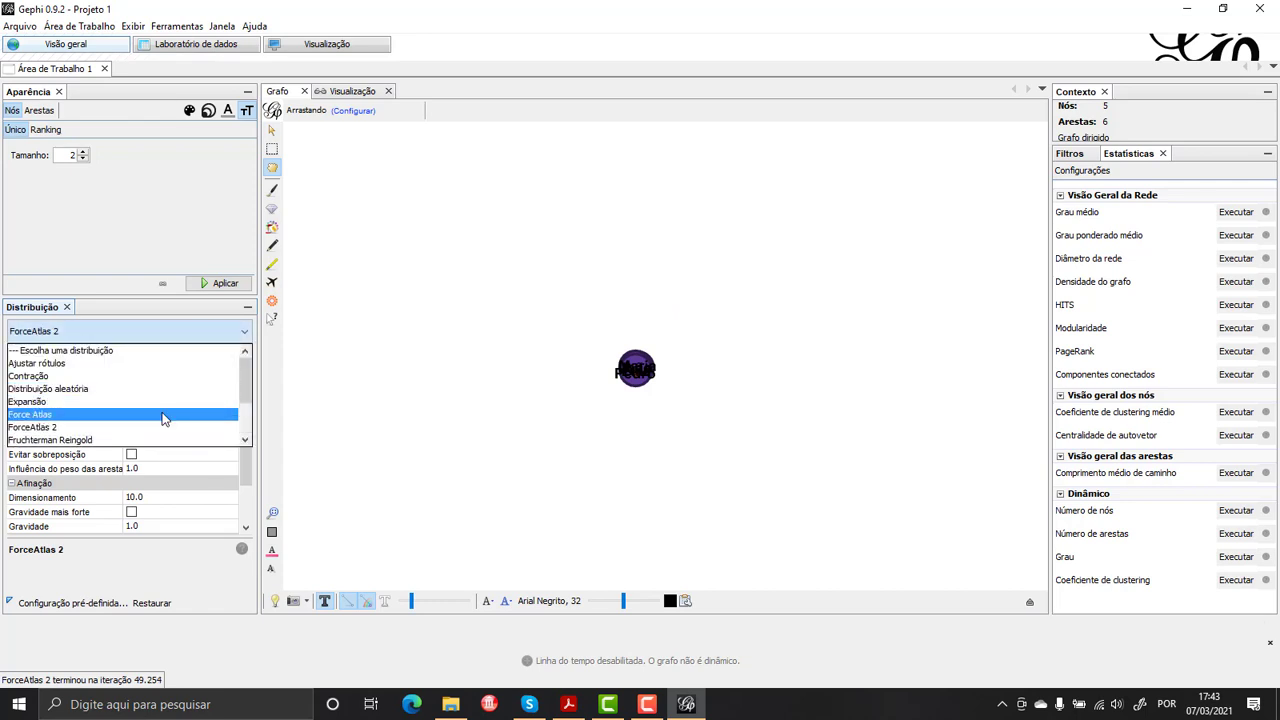
click(163, 414)
click(228, 366)
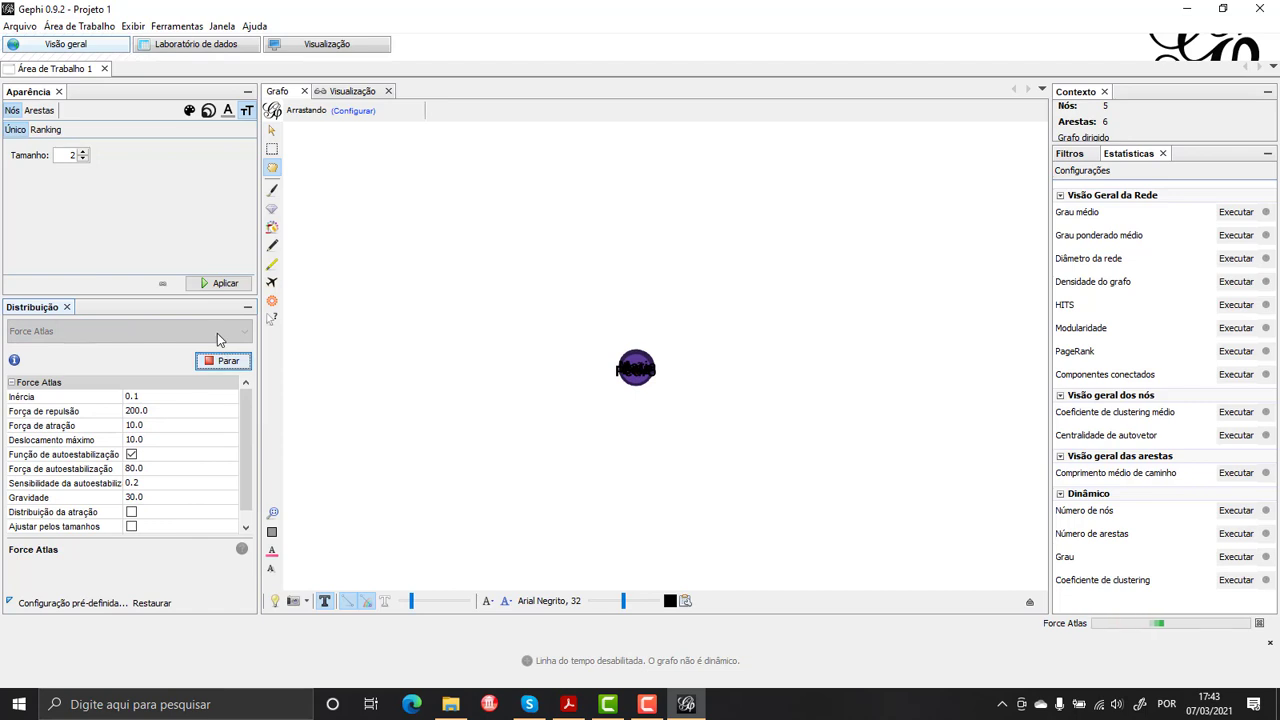
Step: Apply the Distribuição aleatória layout to the graph with a space size of 50
click(216, 335)
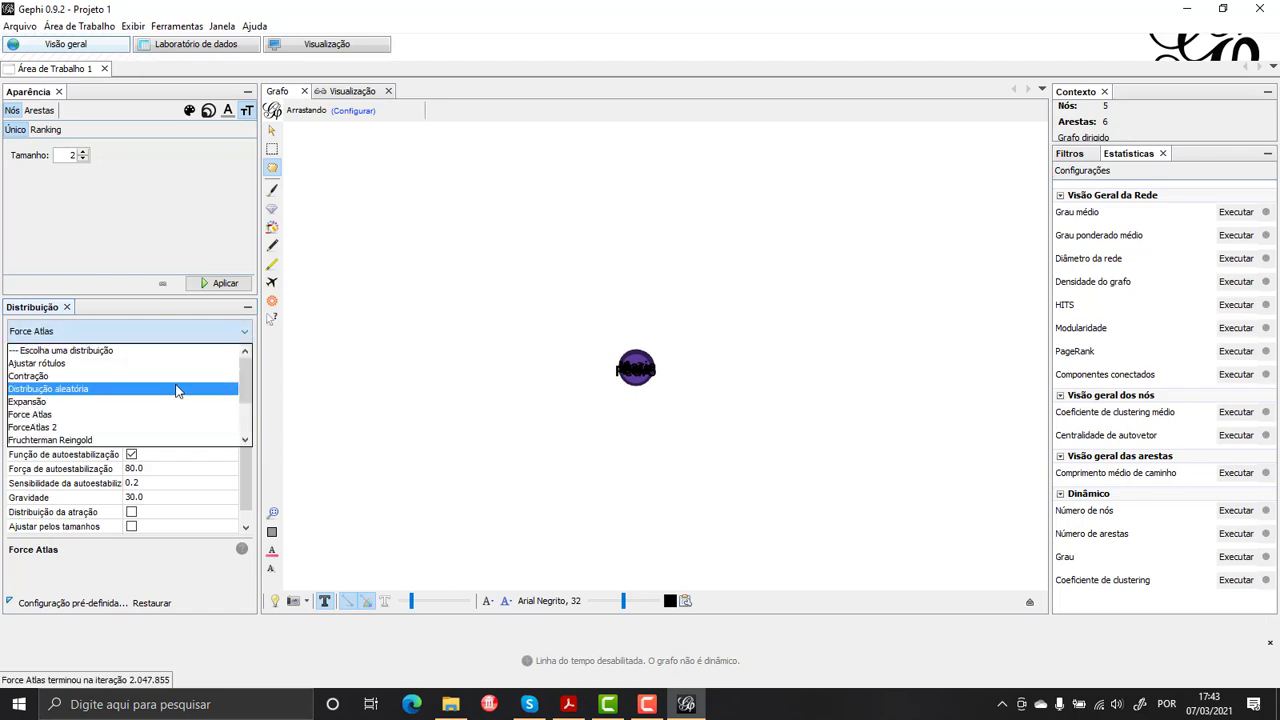
click(175, 387)
click(222, 362)
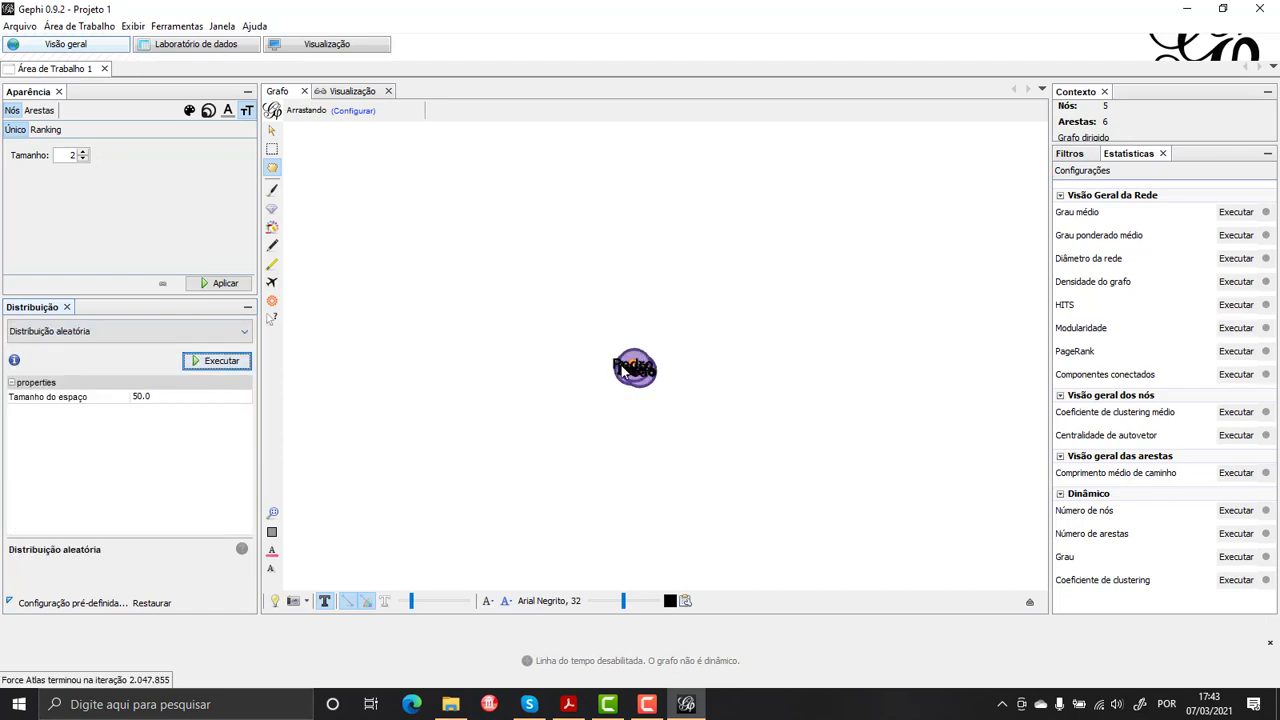
Step: Spread the five overlapping nodes apart by hand so that every node and its connections can be distinguished
drag(632, 370, 816, 375)
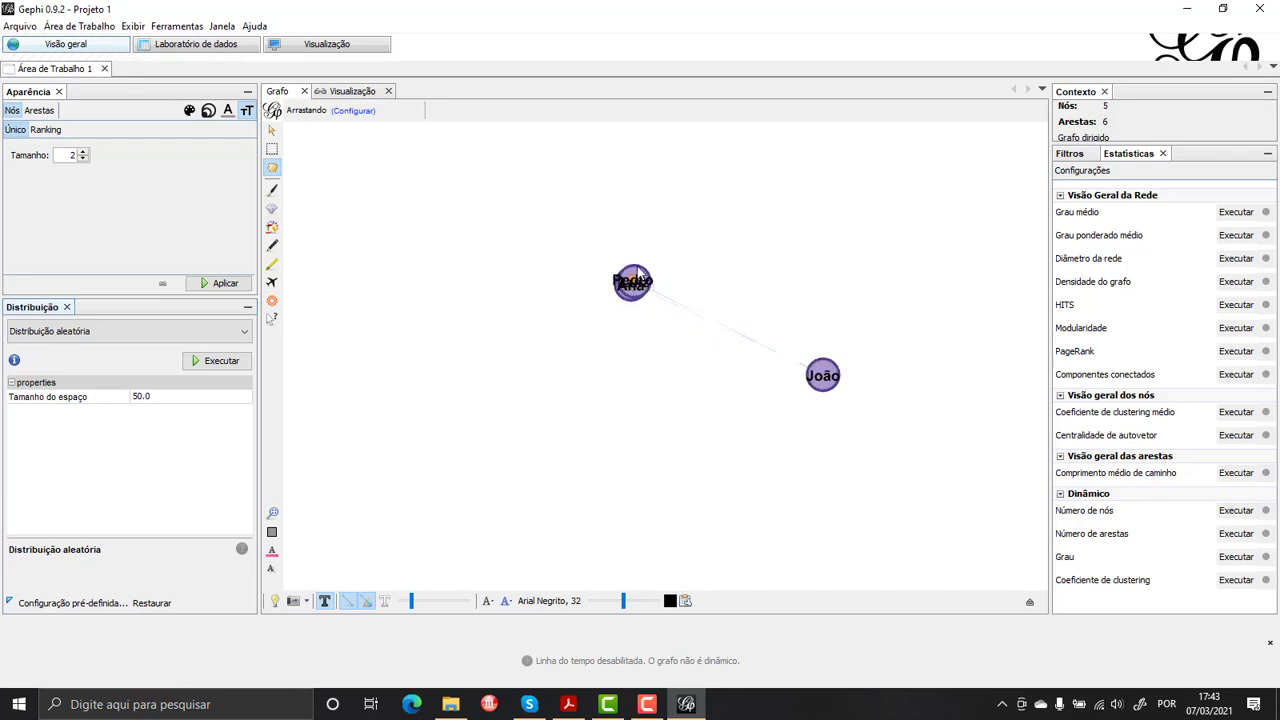
drag(632, 283, 668, 217)
drag(633, 292, 684, 352)
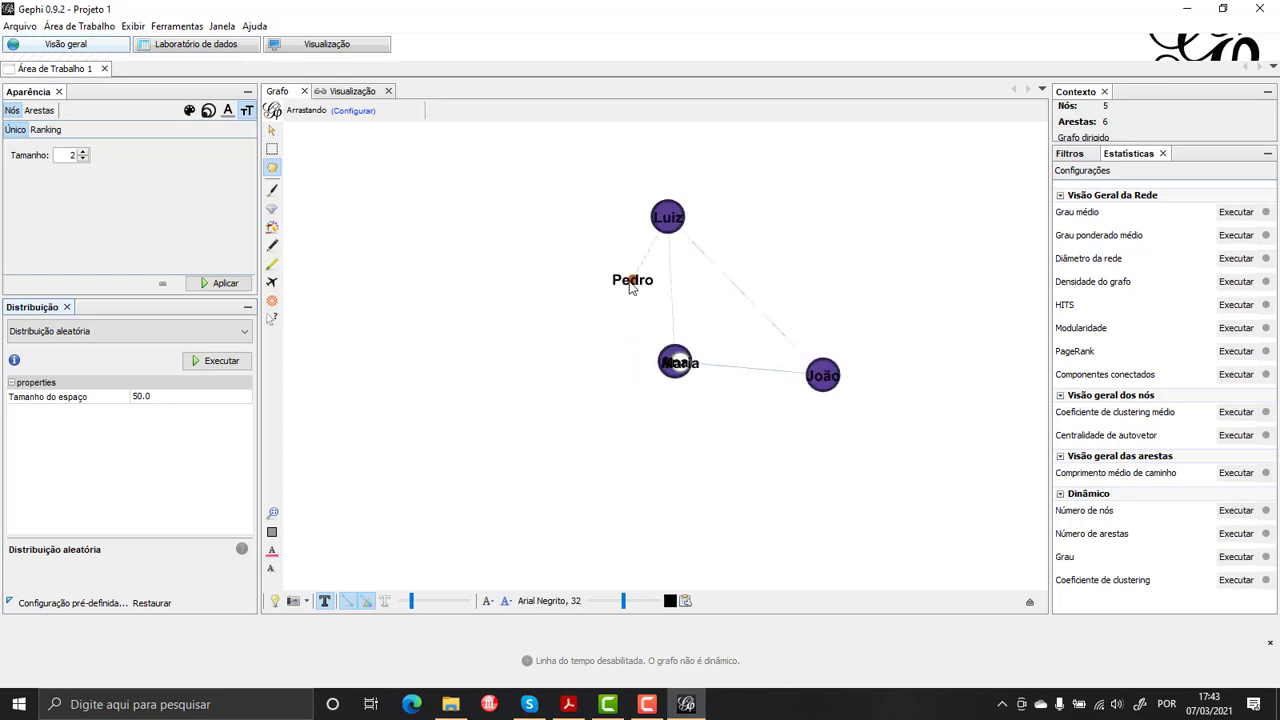
drag(586, 287, 570, 287)
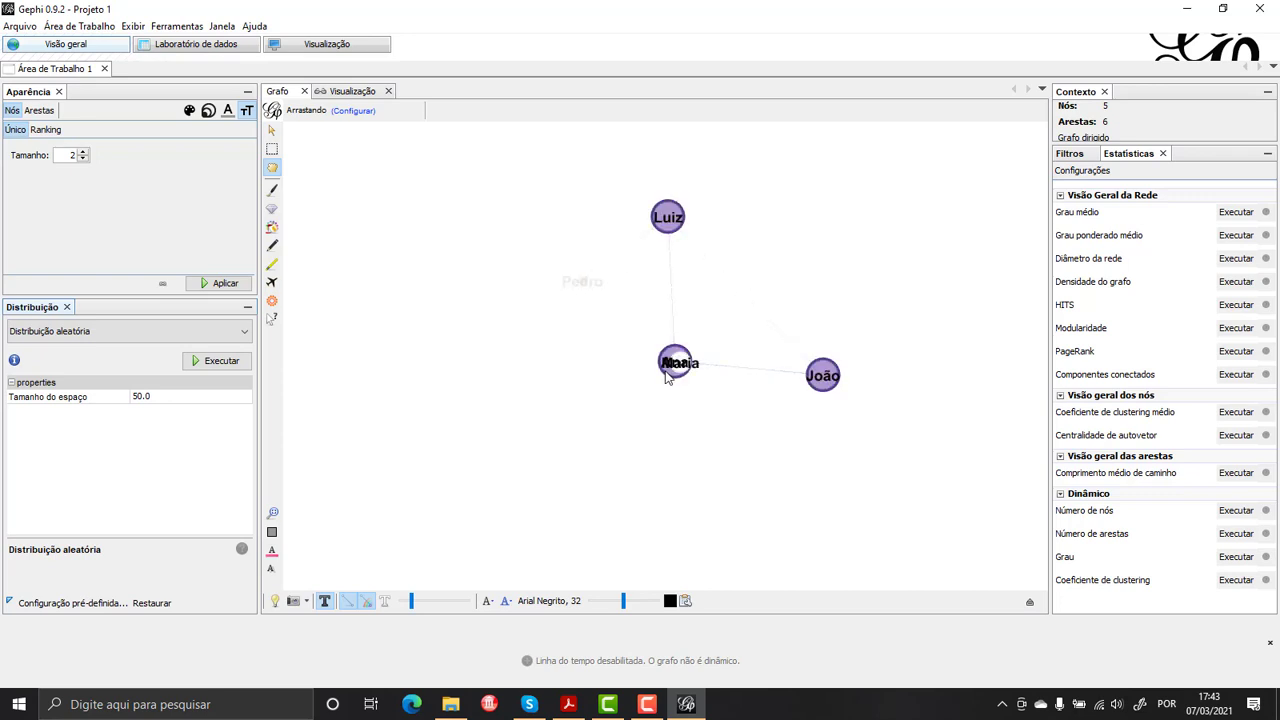
drag(658, 380, 535, 396)
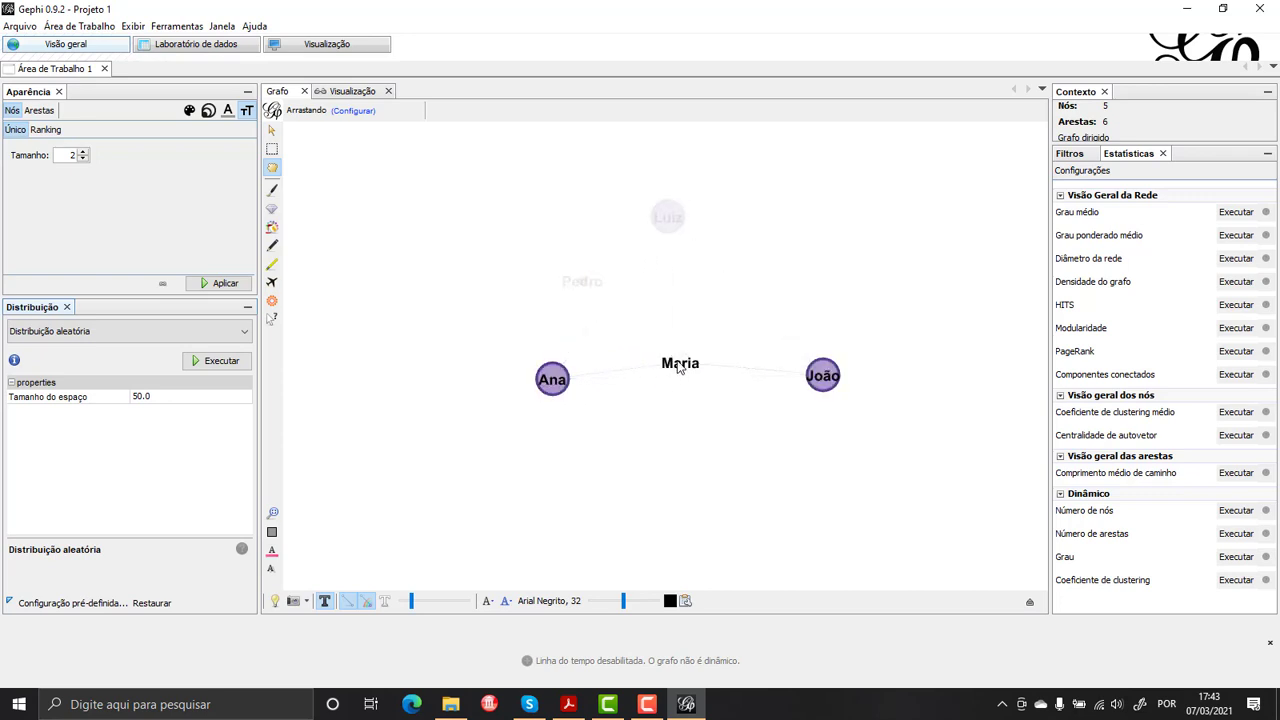
drag(681, 376, 680, 337)
Step: Render the graph in the Visualização workspace and refresh it with node labels shown
click(357, 44)
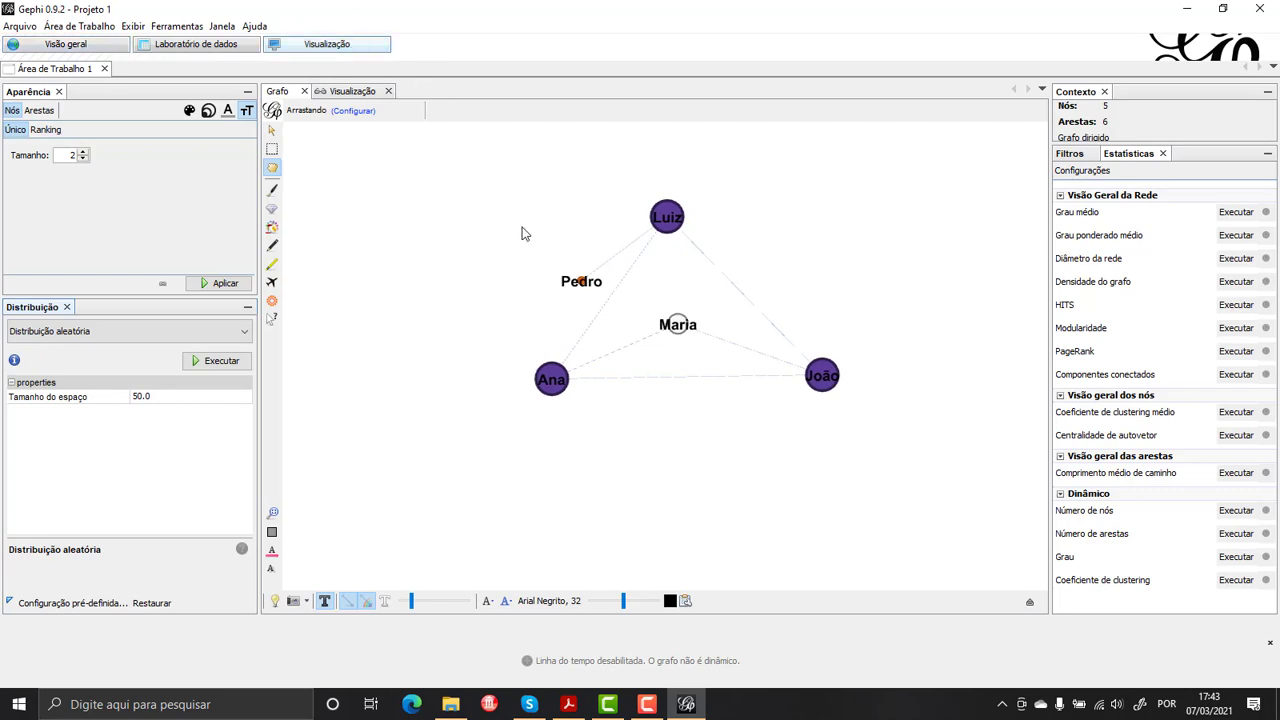
click(224, 590)
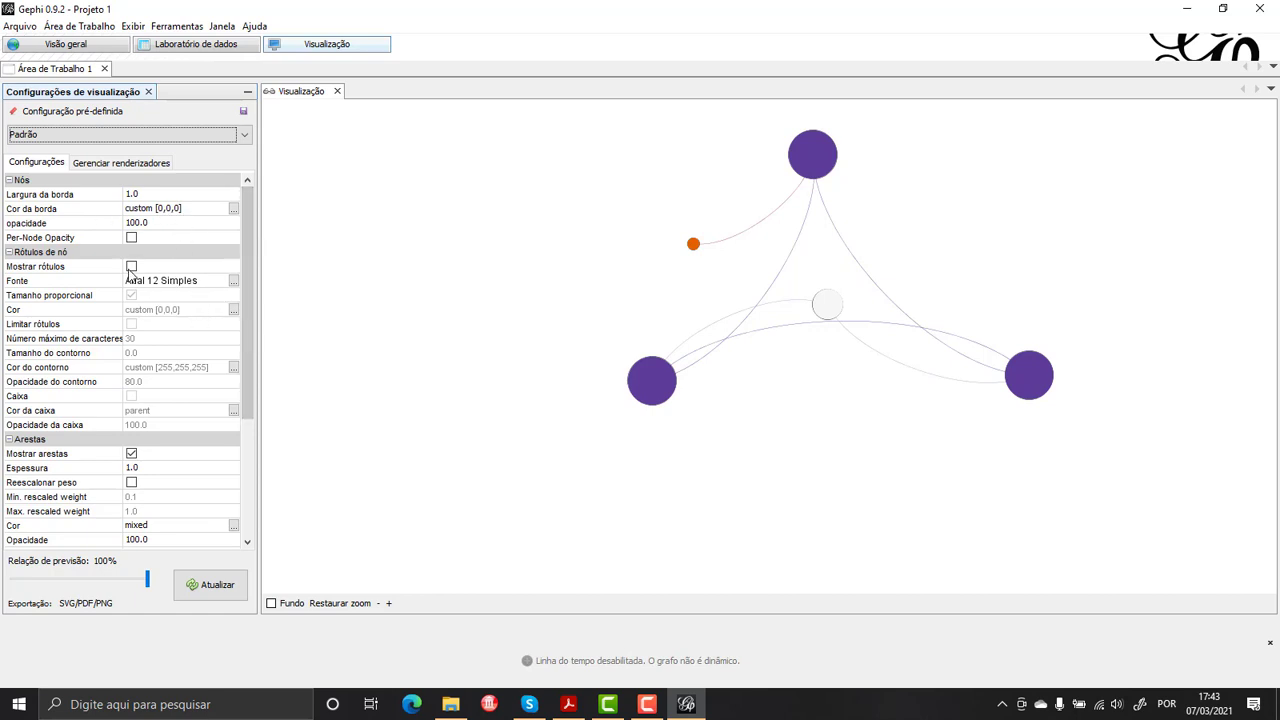
click(131, 267)
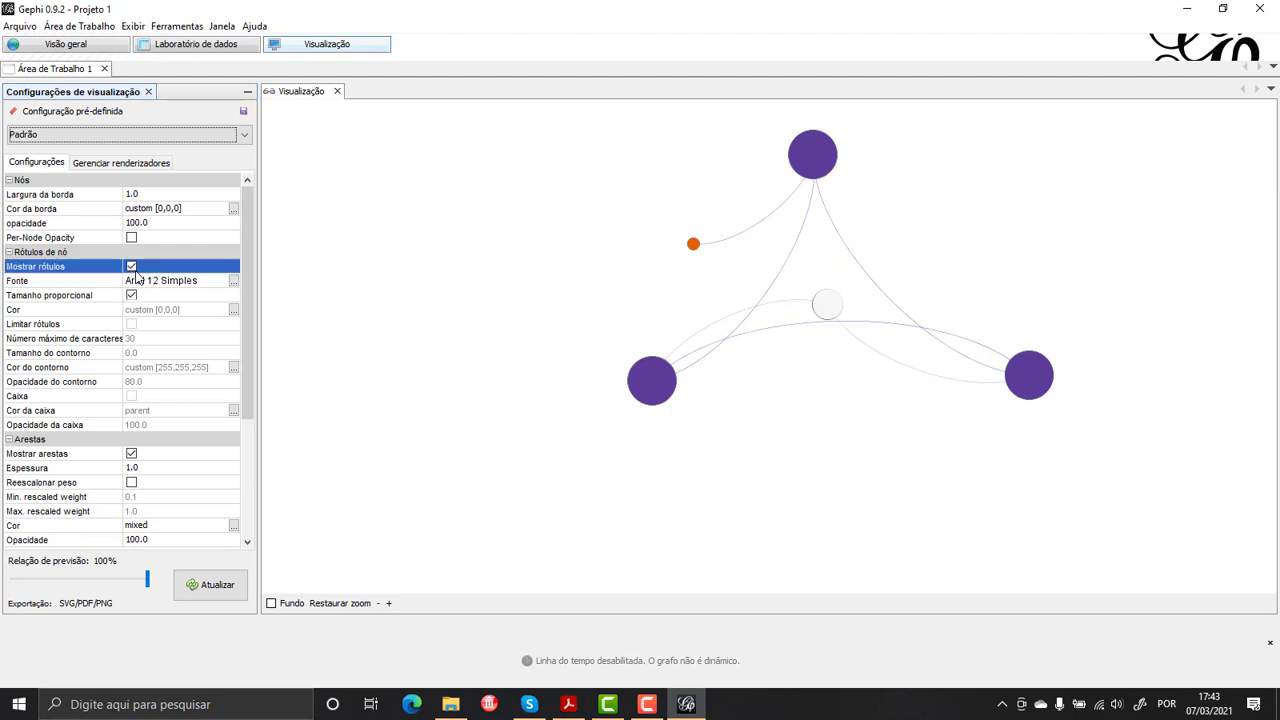
click(212, 585)
scroll(775, 337, up, 5)
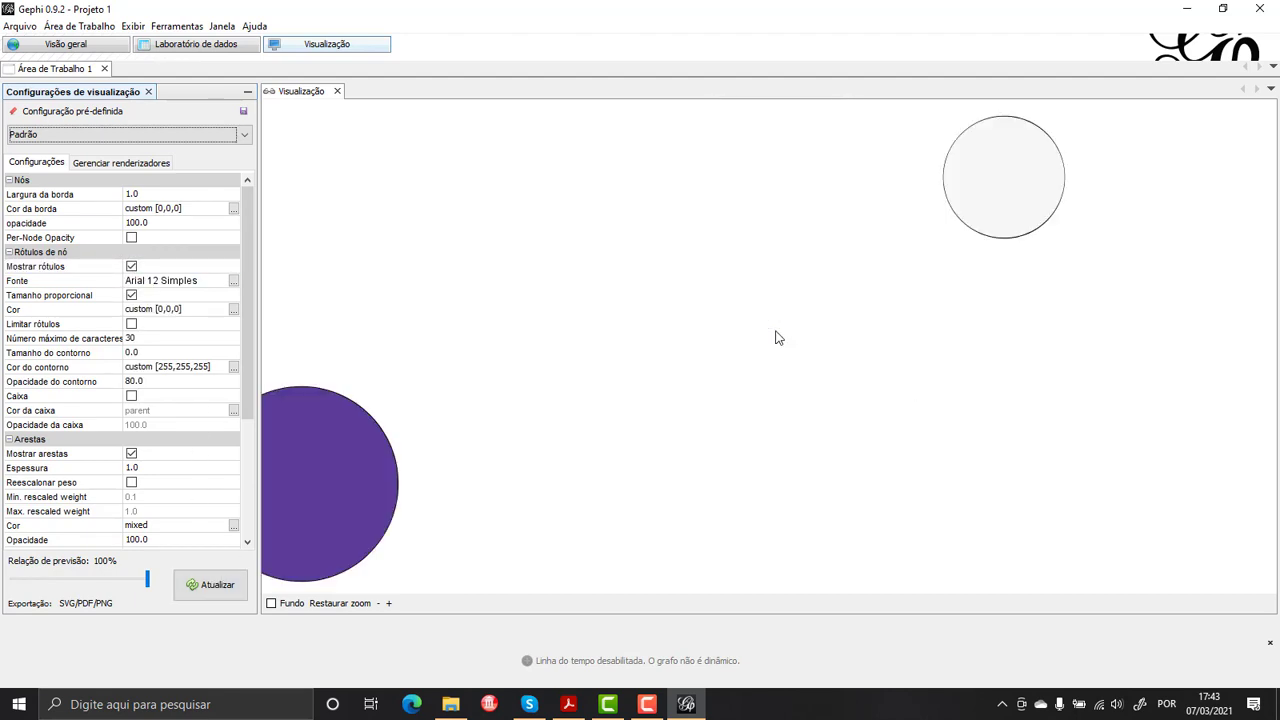
scroll(775, 337, down, 8)
scroll(775, 337, up, 6)
scroll(615, 398, down, 3)
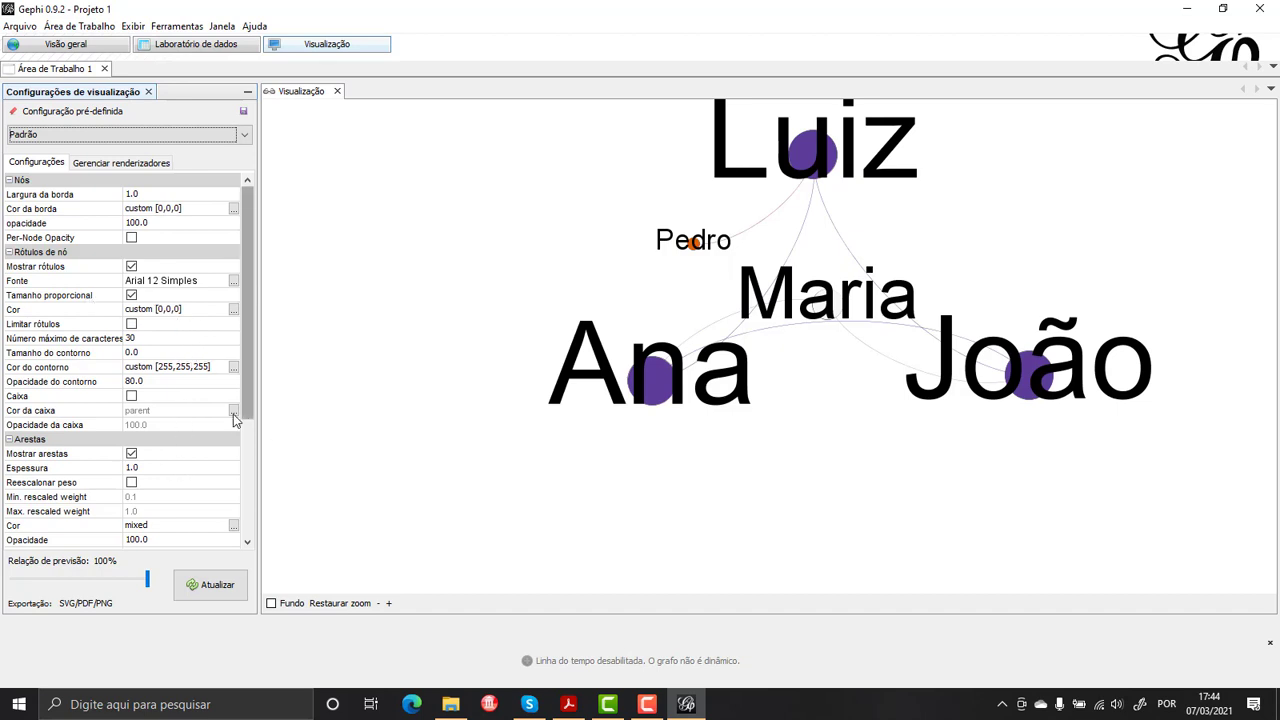
Step: Look through the edge and edge-label preview settings and the graph file and SVG/PDF/PNG export options
scroll(216, 478, down, 4)
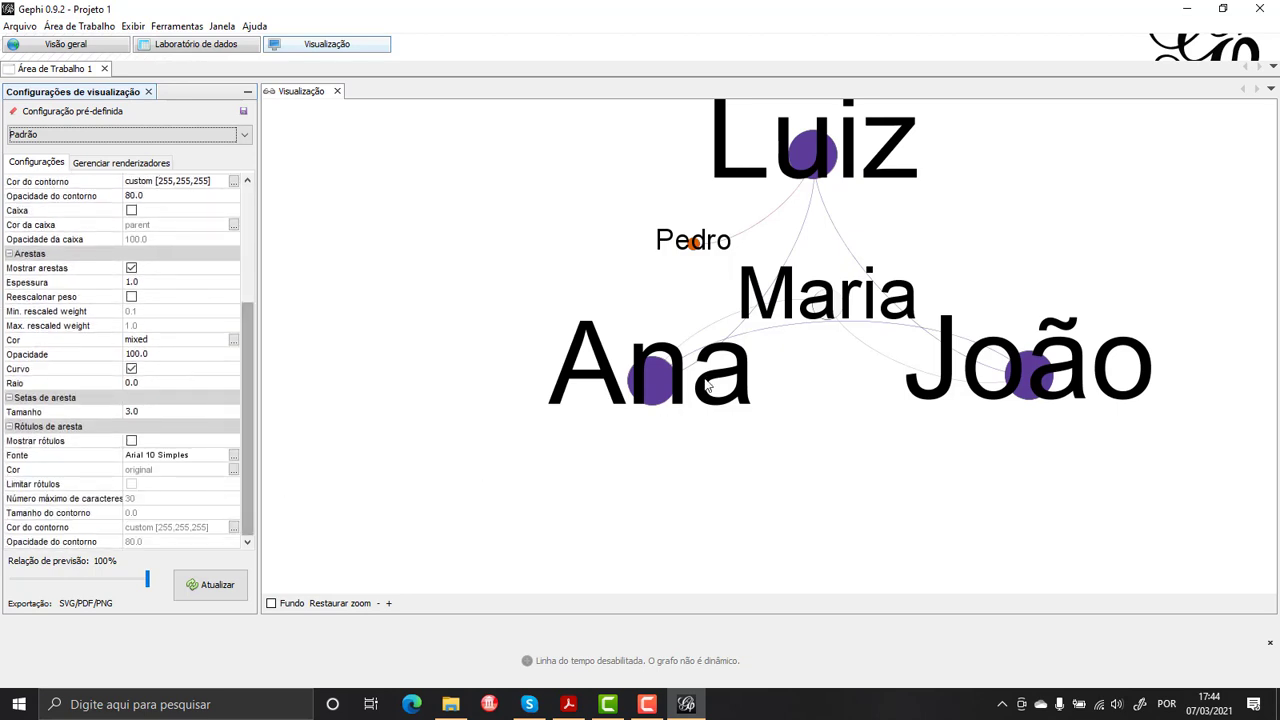
drag(750, 322, 753, 324)
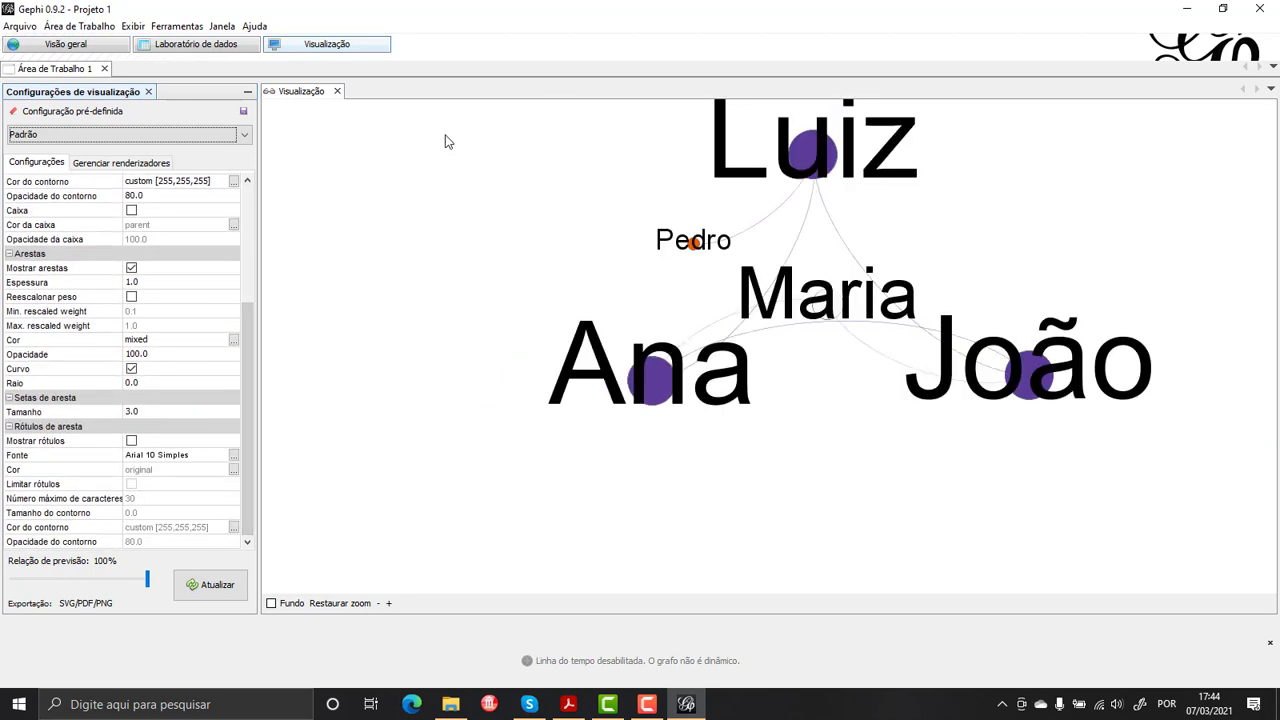
click(20, 26)
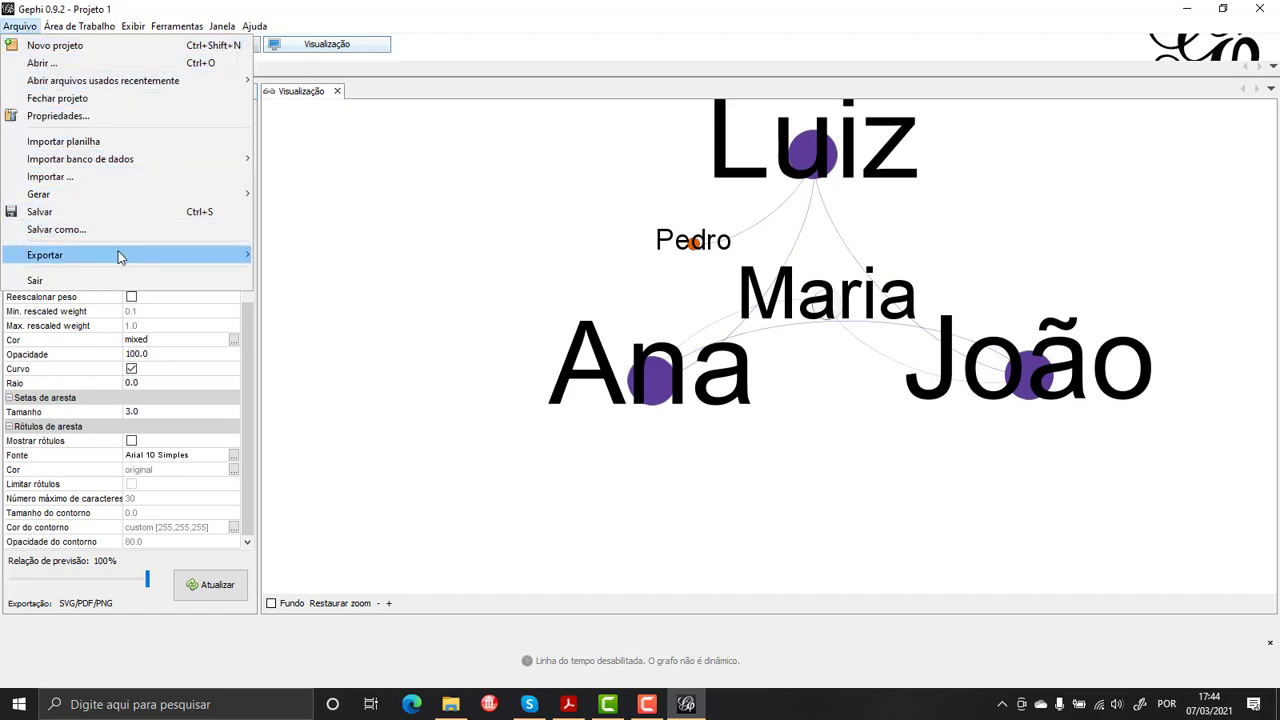
mouse_move(183, 256)
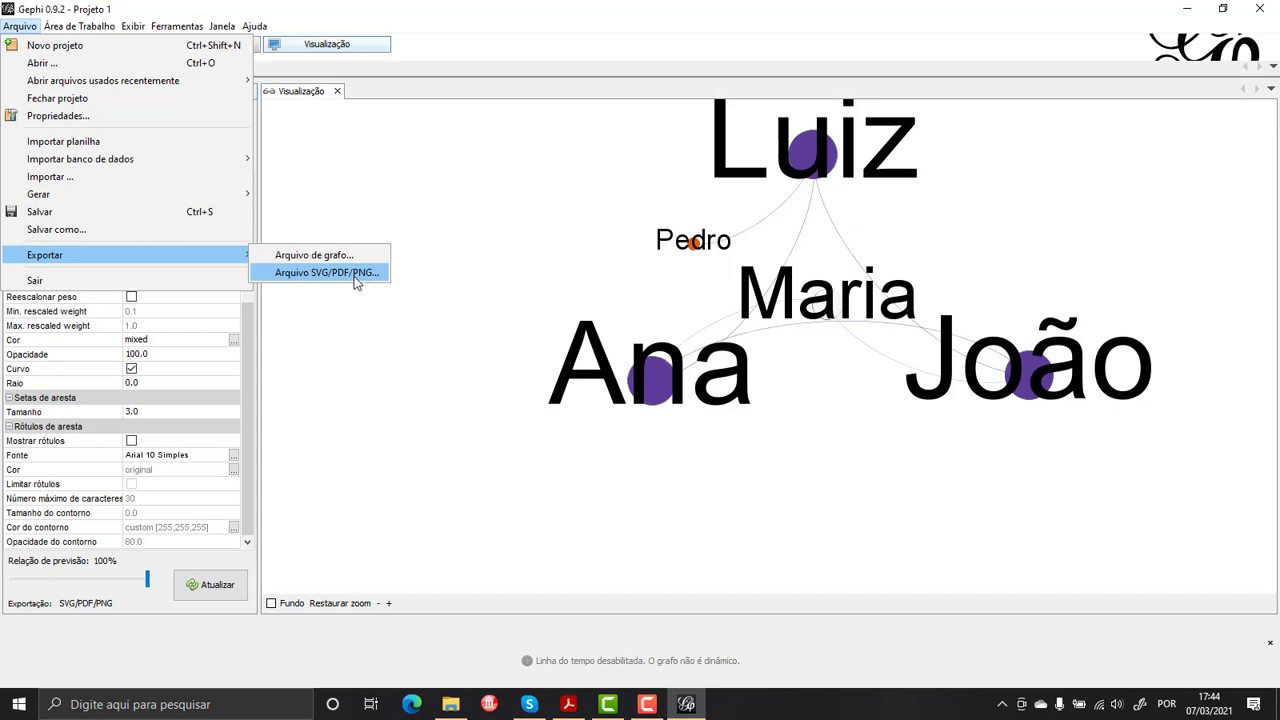
click(516, 54)
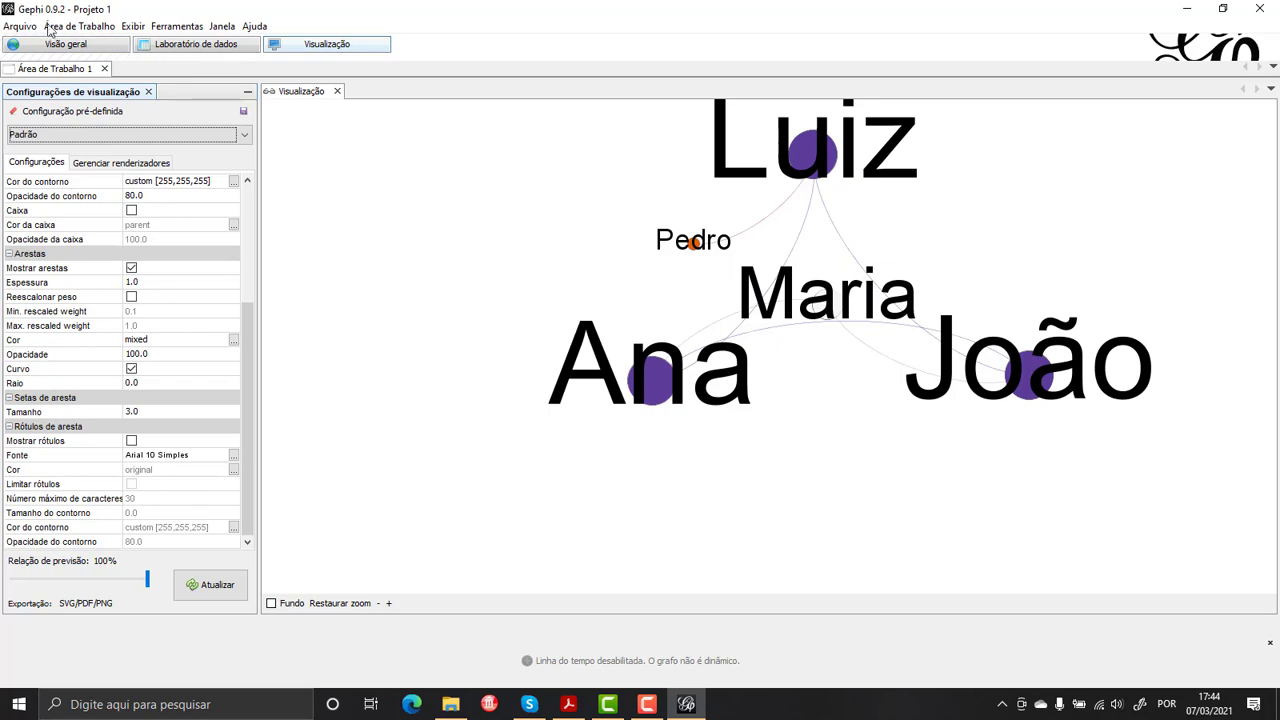
Step: Return to the Visão geral workspace and create a new project without saving the current one
click(200, 50)
click(63, 49)
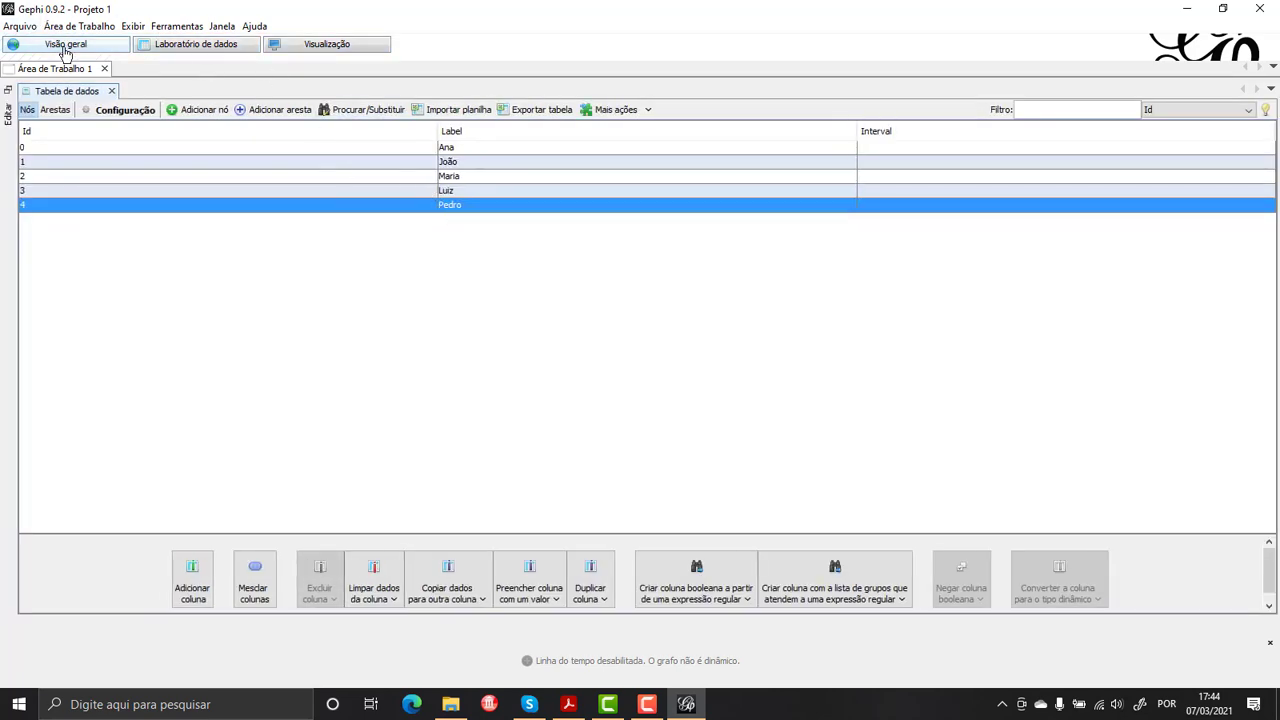
click(21, 27)
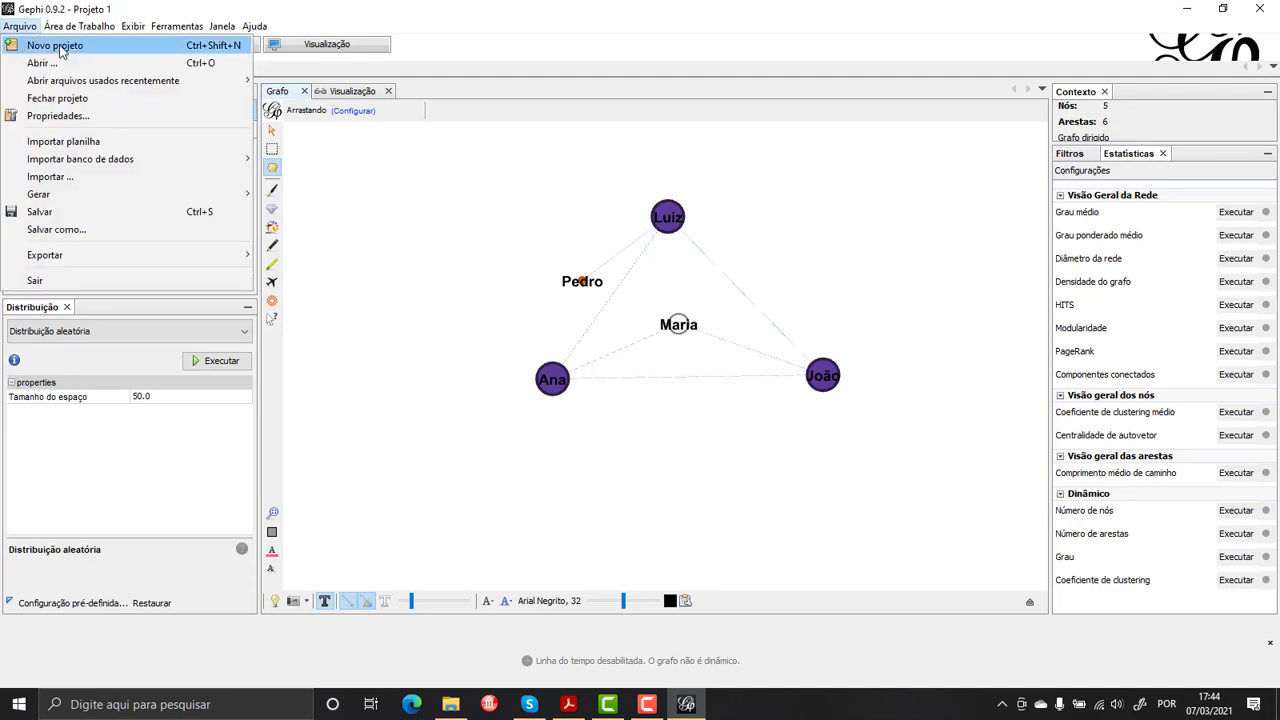
click(30, 43)
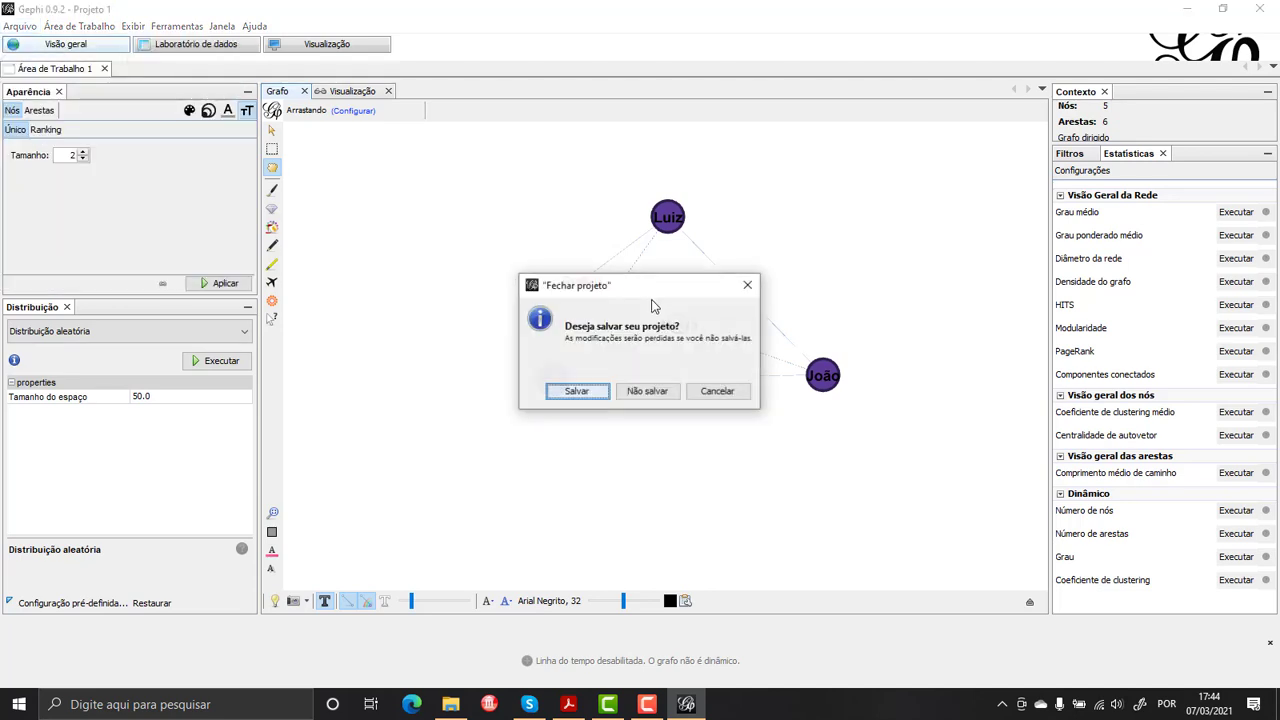
click(650, 391)
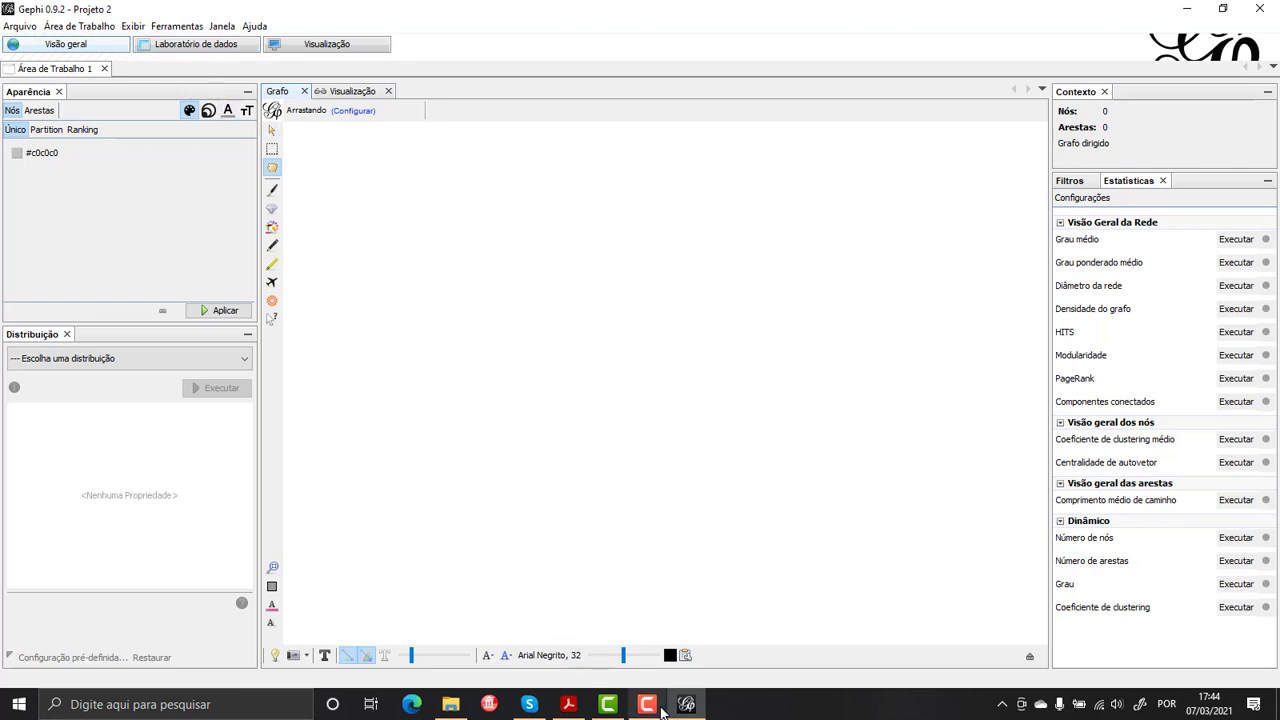
Step: Switch to File Explorer and open the nodes file from the Redes folder in Excel
mouse_move(690, 707)
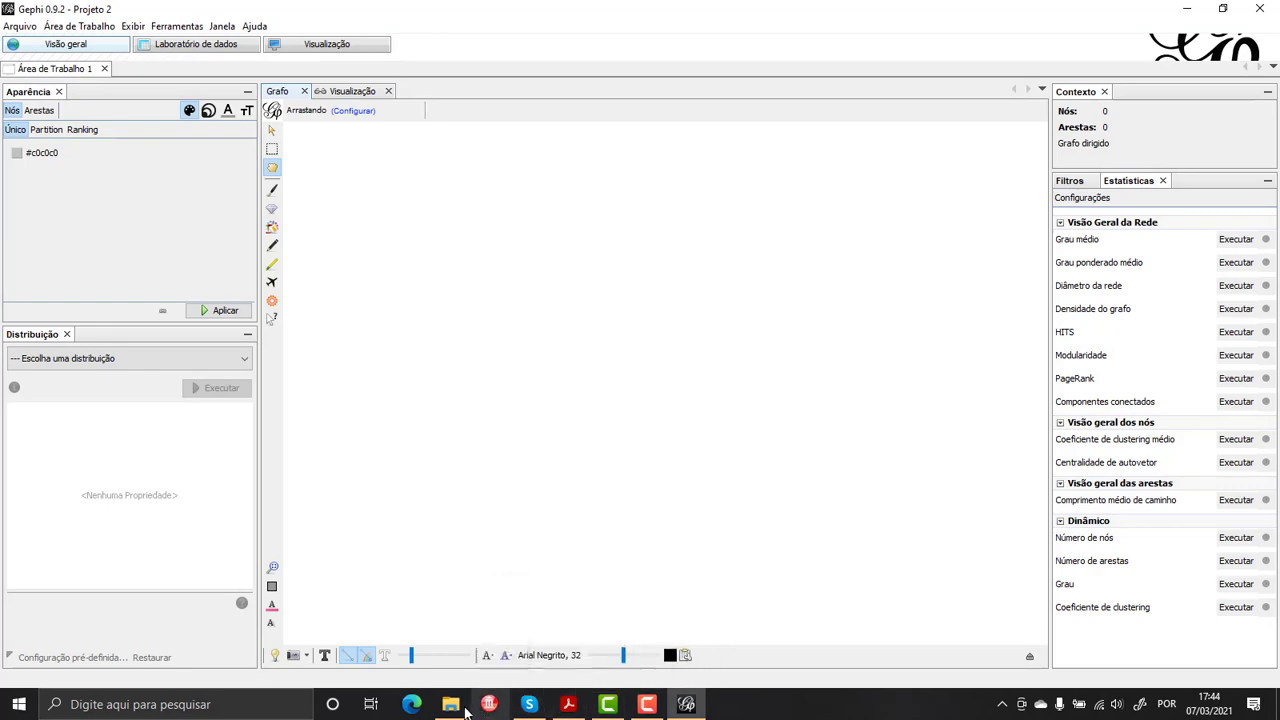
mouse_move(450, 707)
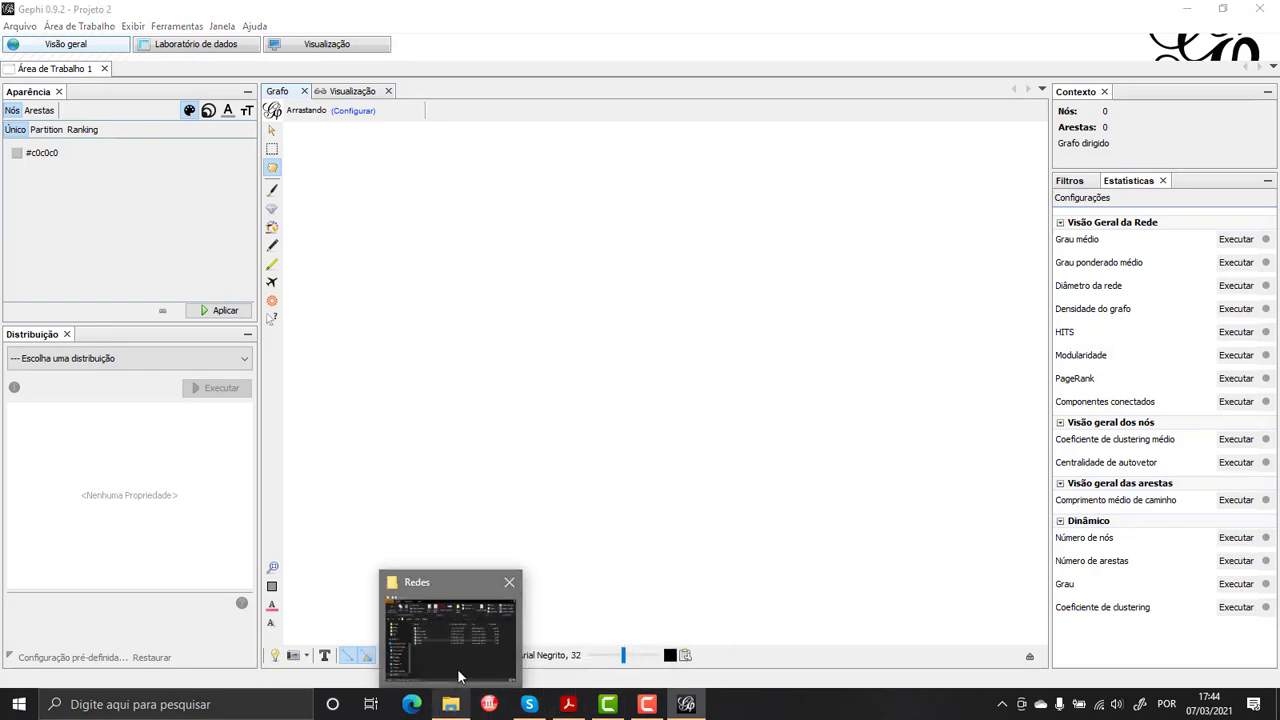
click(457, 670)
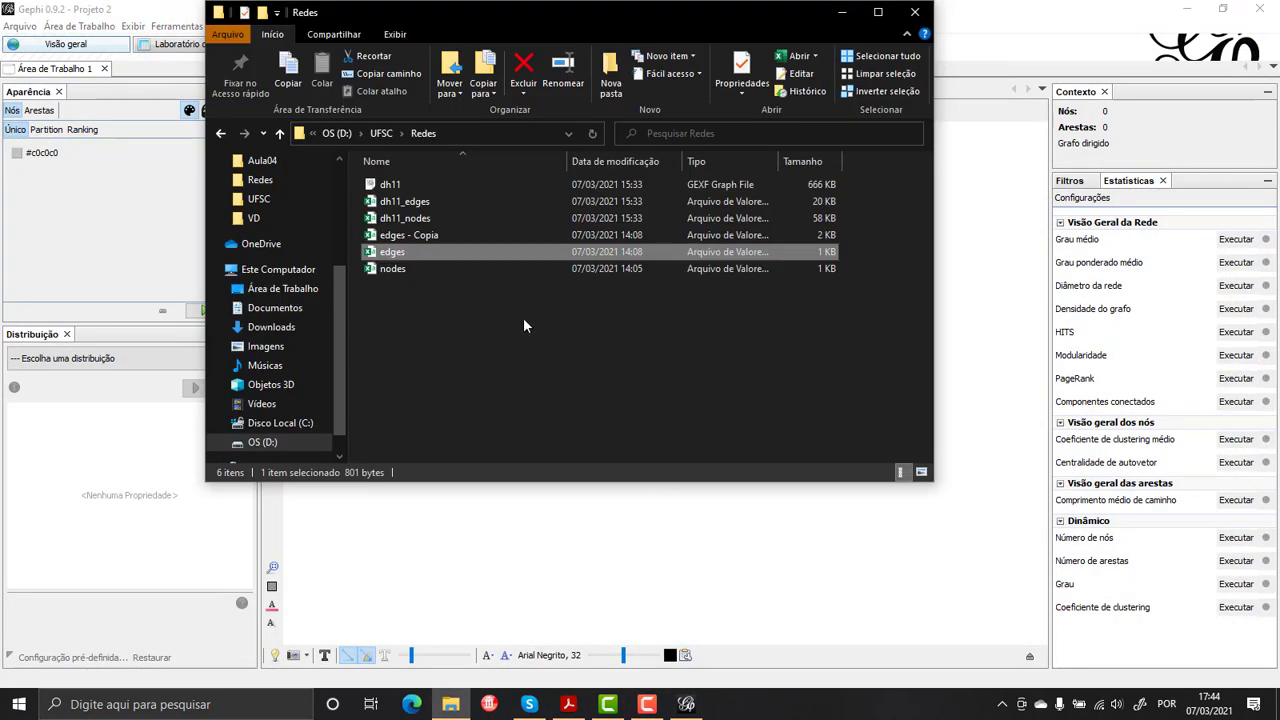
click(452, 268)
double_click(452, 268)
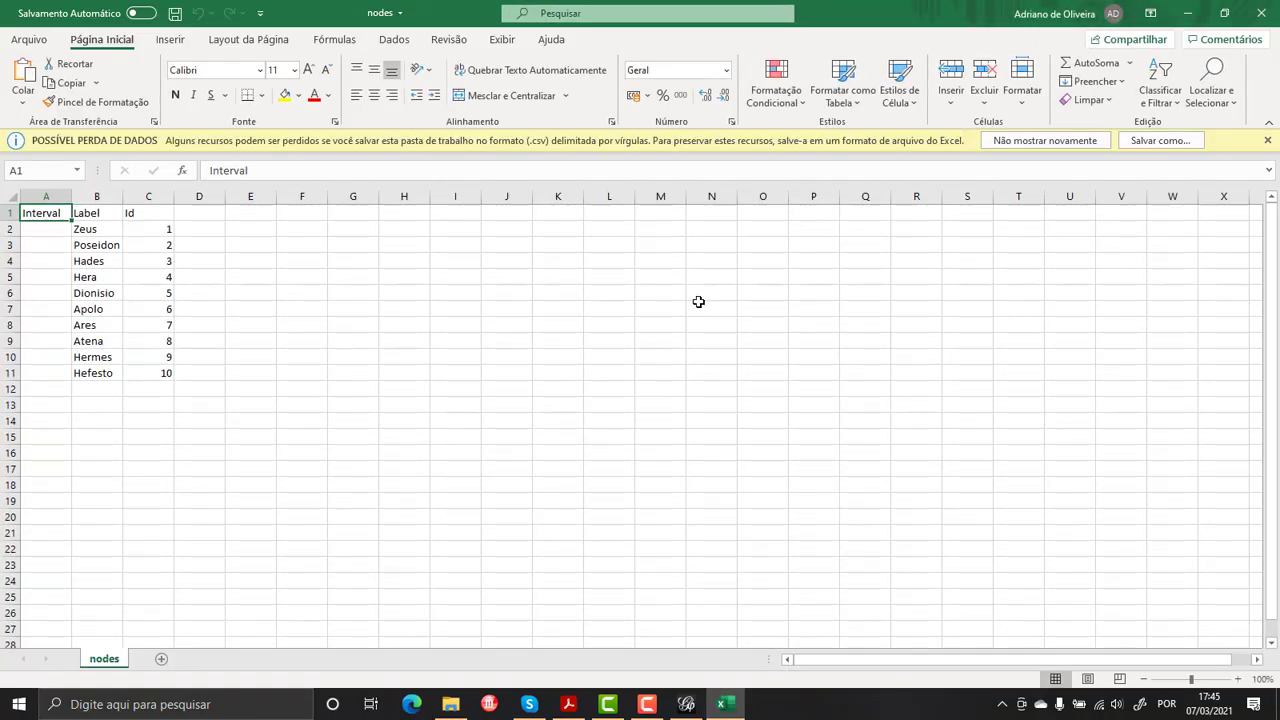
Step: Examine the Label and Id columns of the nodes sheet row by row
click(110, 232)
key(Right)
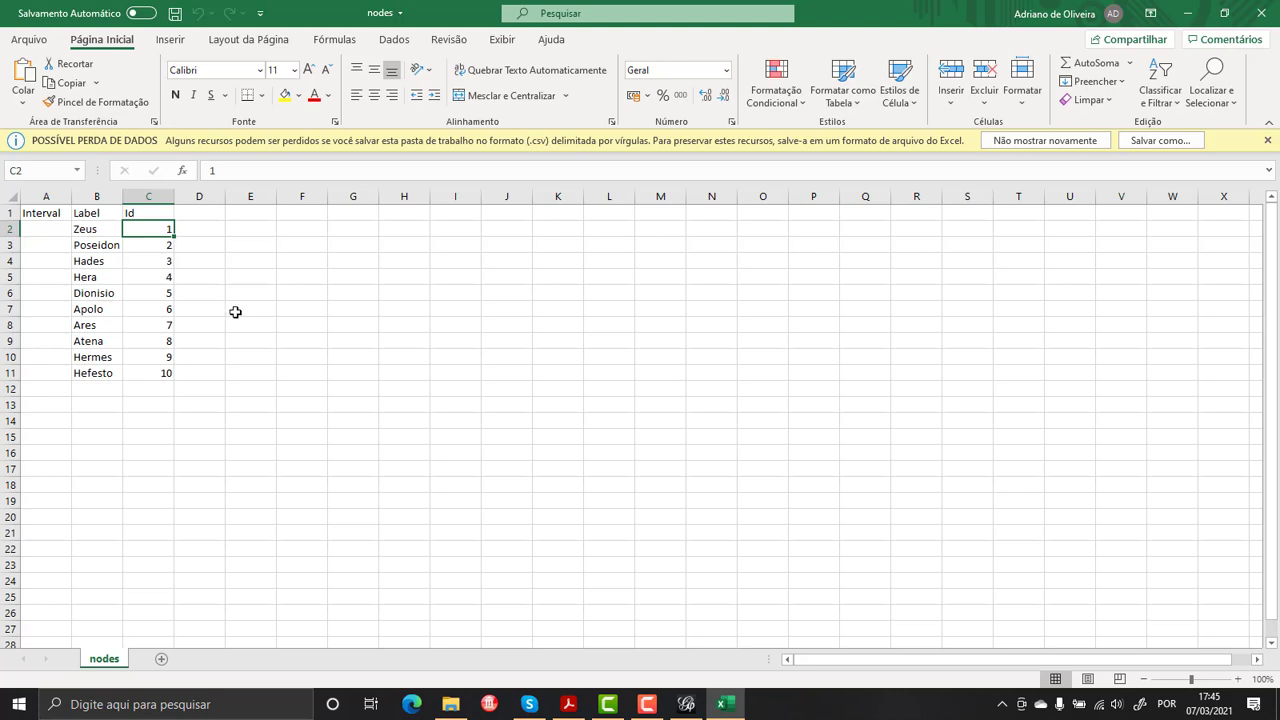
key(Left)
key(Down)
key(Down)
key(Down)
key(Down)
key(Down)
key(Down)
key(Down)
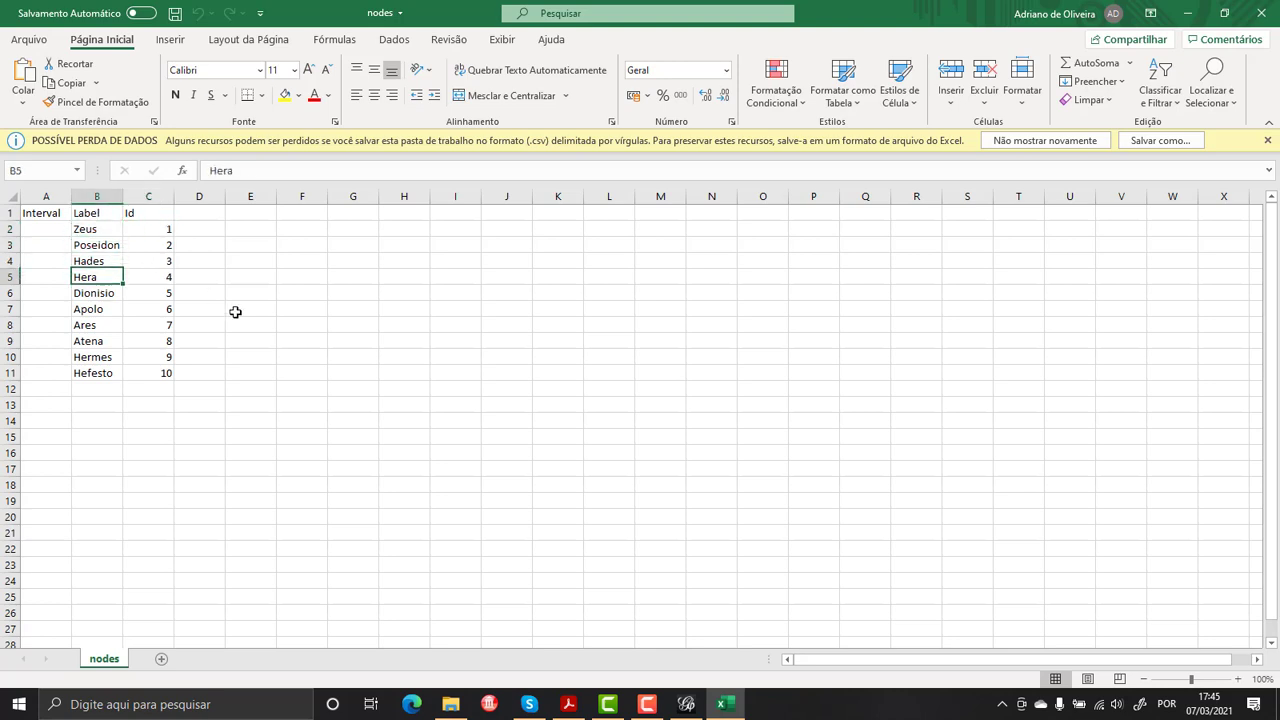
Step: Compare each node's label with its Id number throughout the nodes sheet
key(Down)
key(Down)
key(Right)
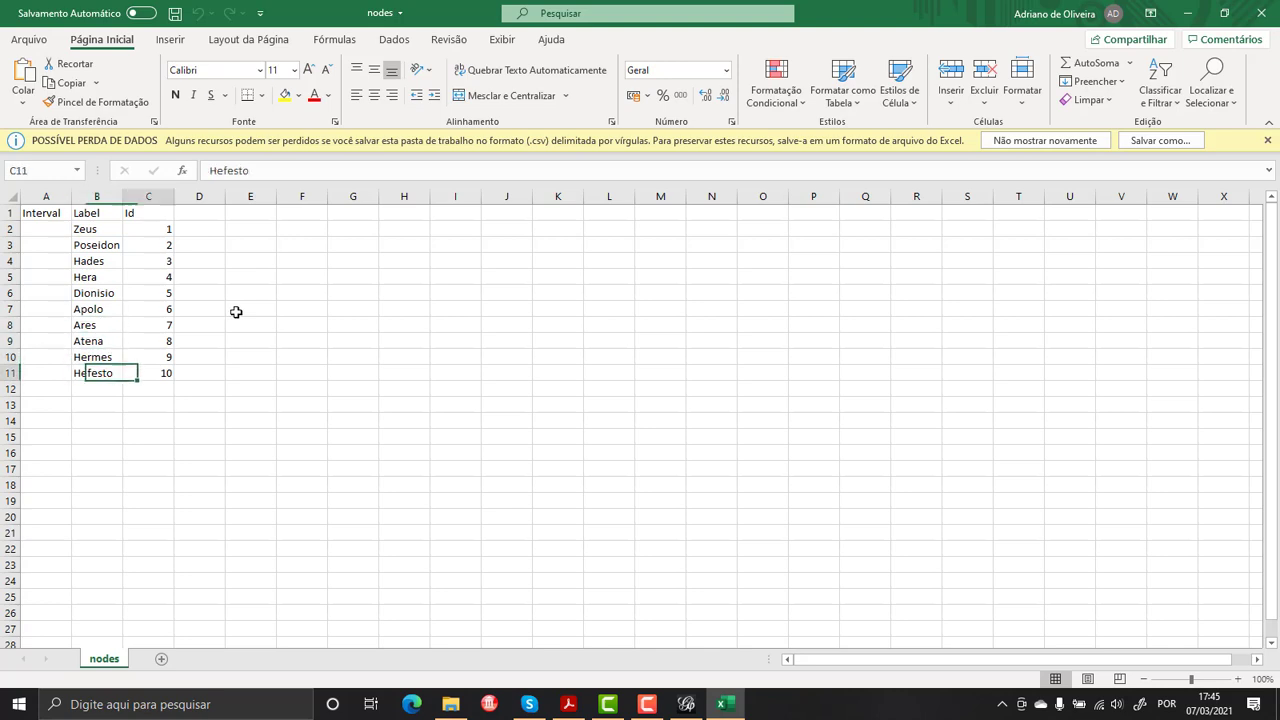
key(Up)
key(Up)
key(Up)
key(Up)
key(Up)
key(Up)
key(Up)
key(Up)
key(Up)
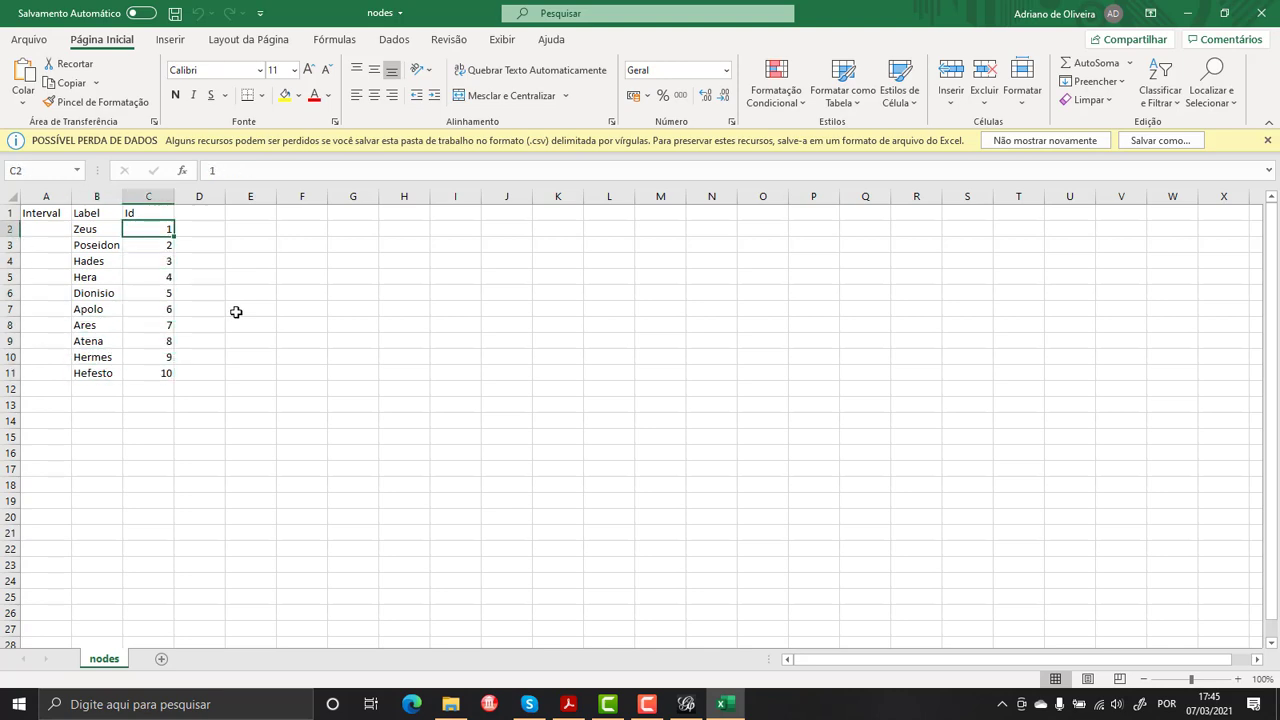
key(Left)
key(Right)
key(Left)
key(Down)
key(Down)
key(Down)
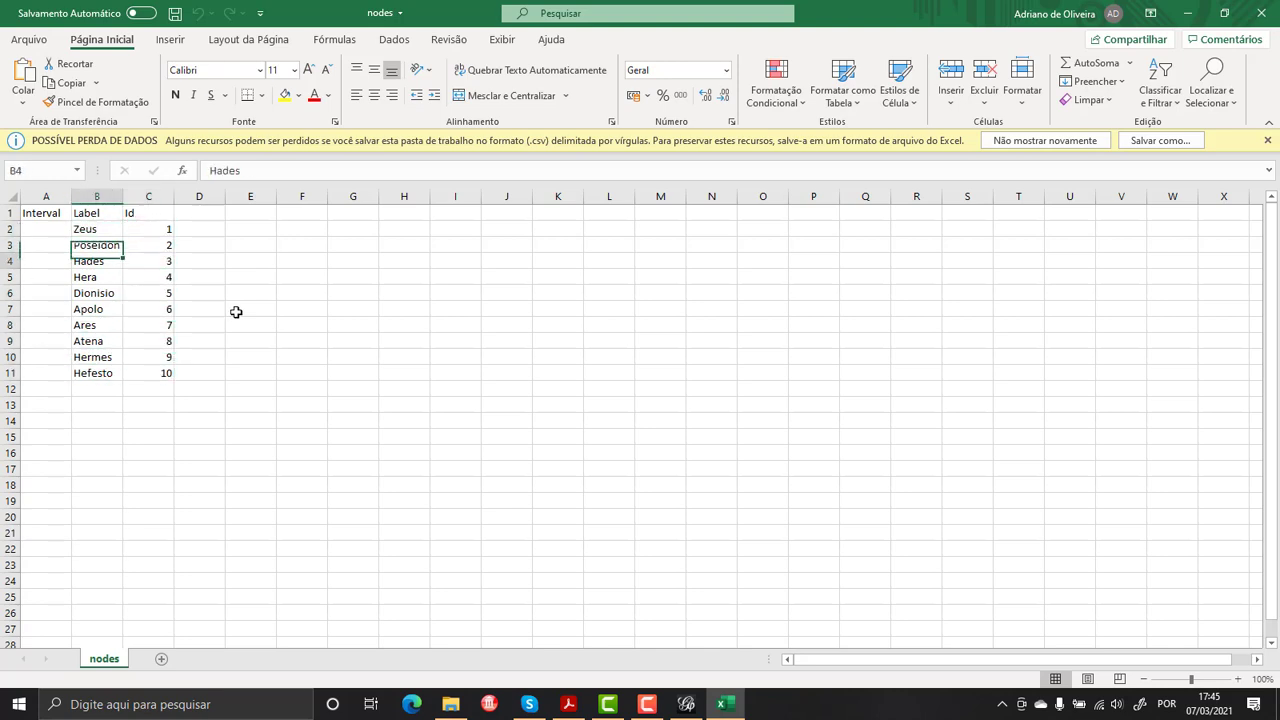
key(Down)
key(Down)
key(Down)
key(Down)
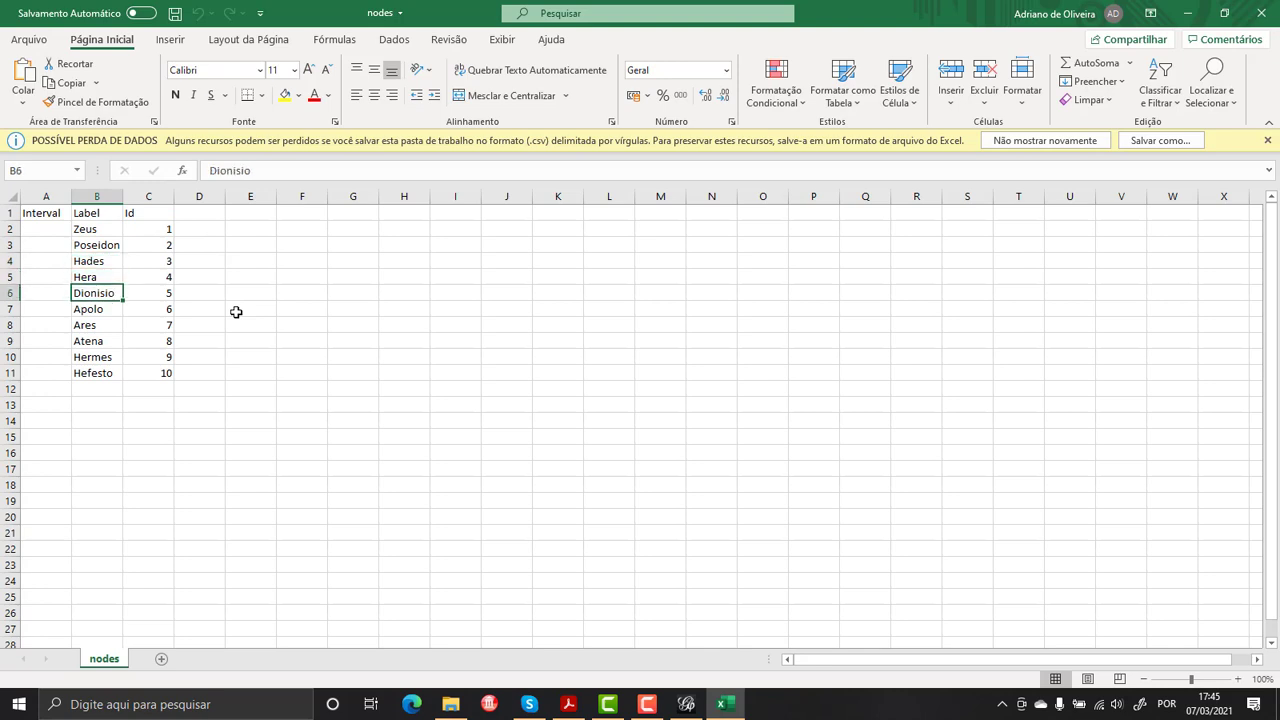
key(Down)
key(Down)
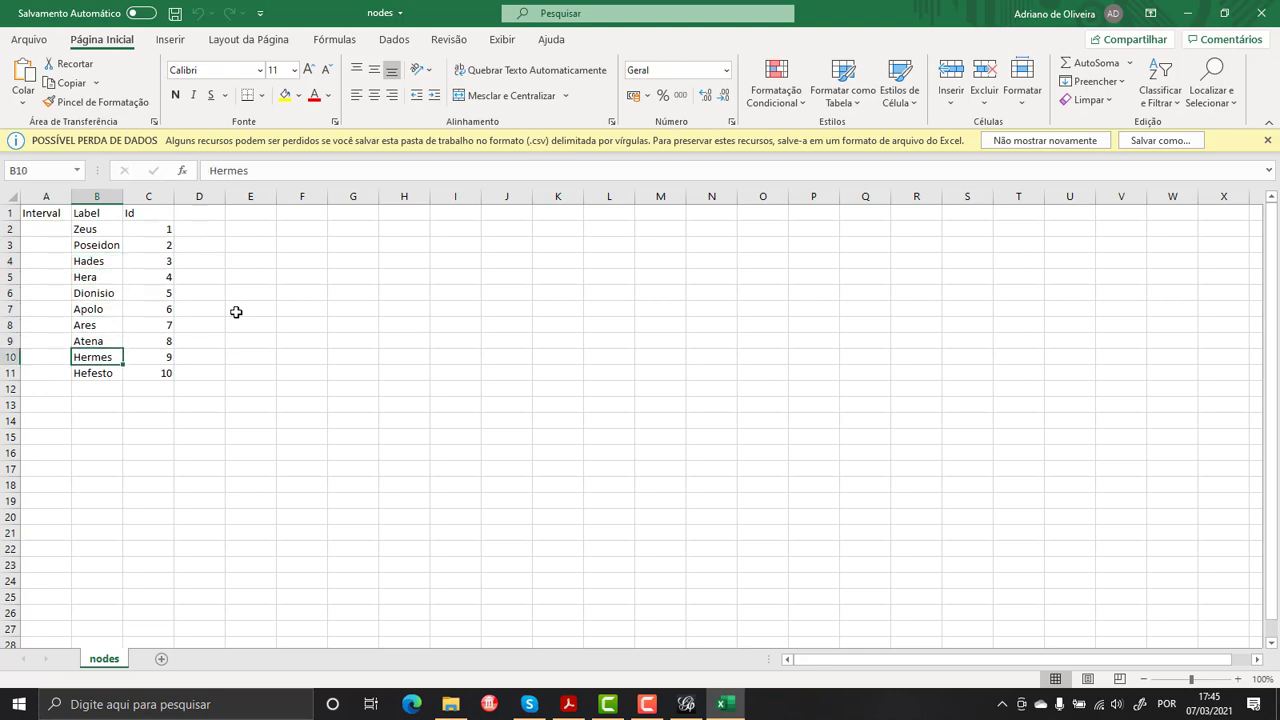
key(Up)
key(Up)
key(Up)
key(Up)
key(Up)
key(Up)
key(Up)
key(Up)
key(Up)
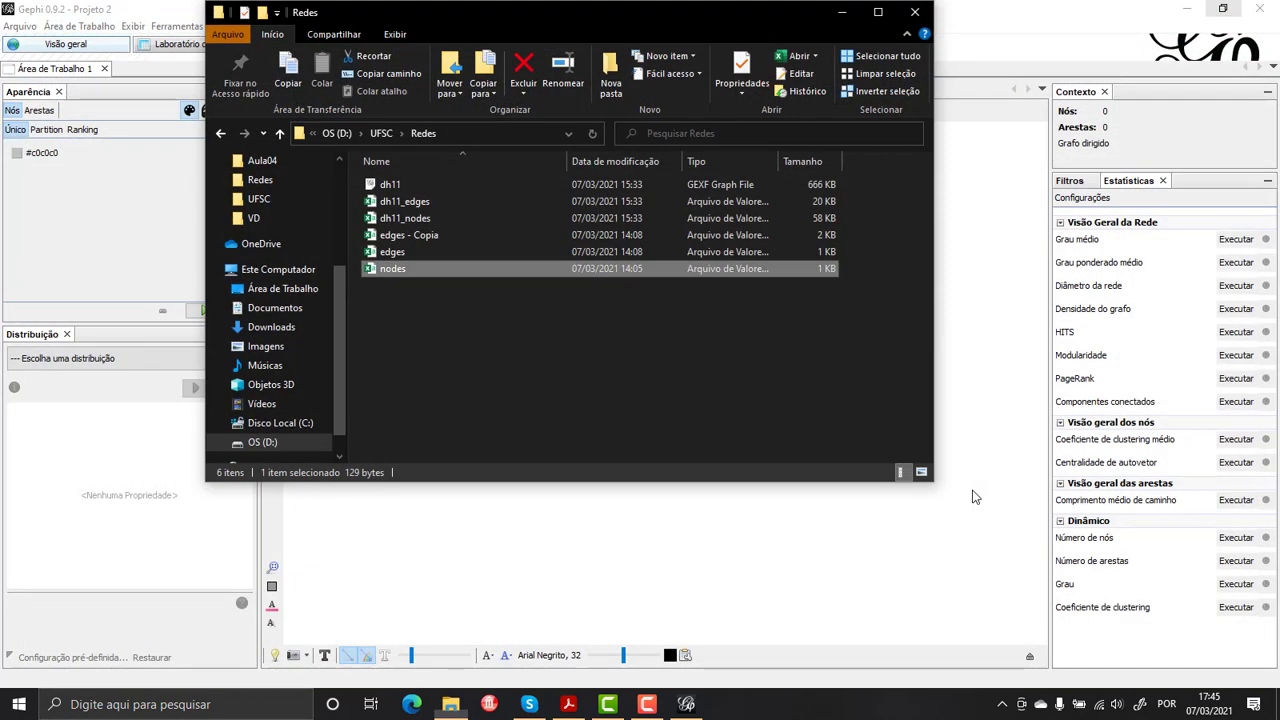
Step: Close the nodes sheet, open the edges file in Excel and examine its Source, Target, Type and Id columns
click(1257, 13)
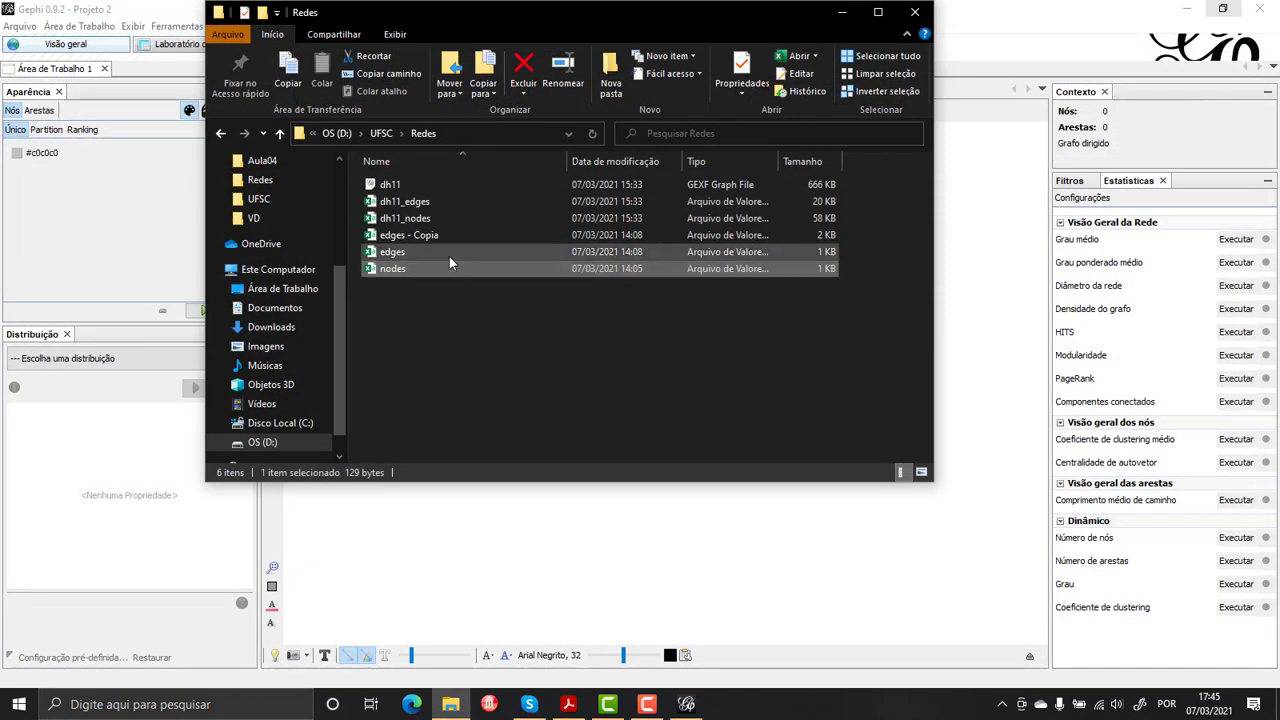
double_click(448, 252)
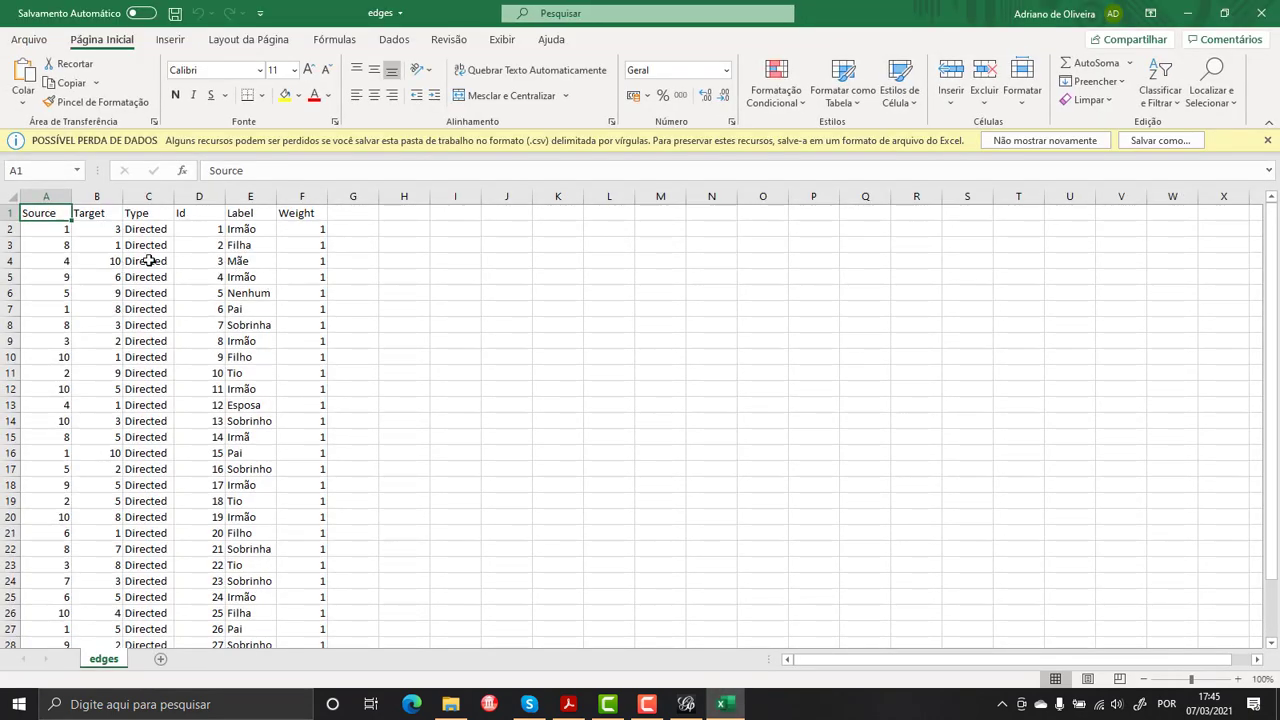
click(257, 248)
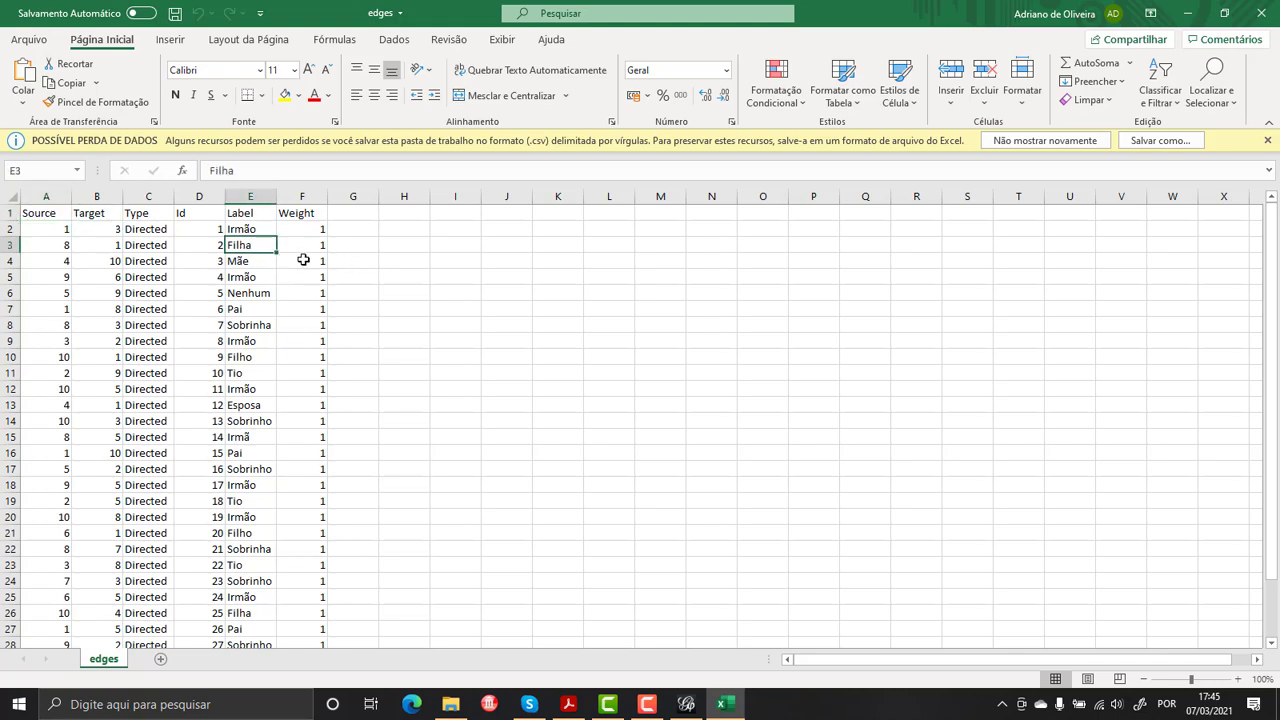
click(99, 258)
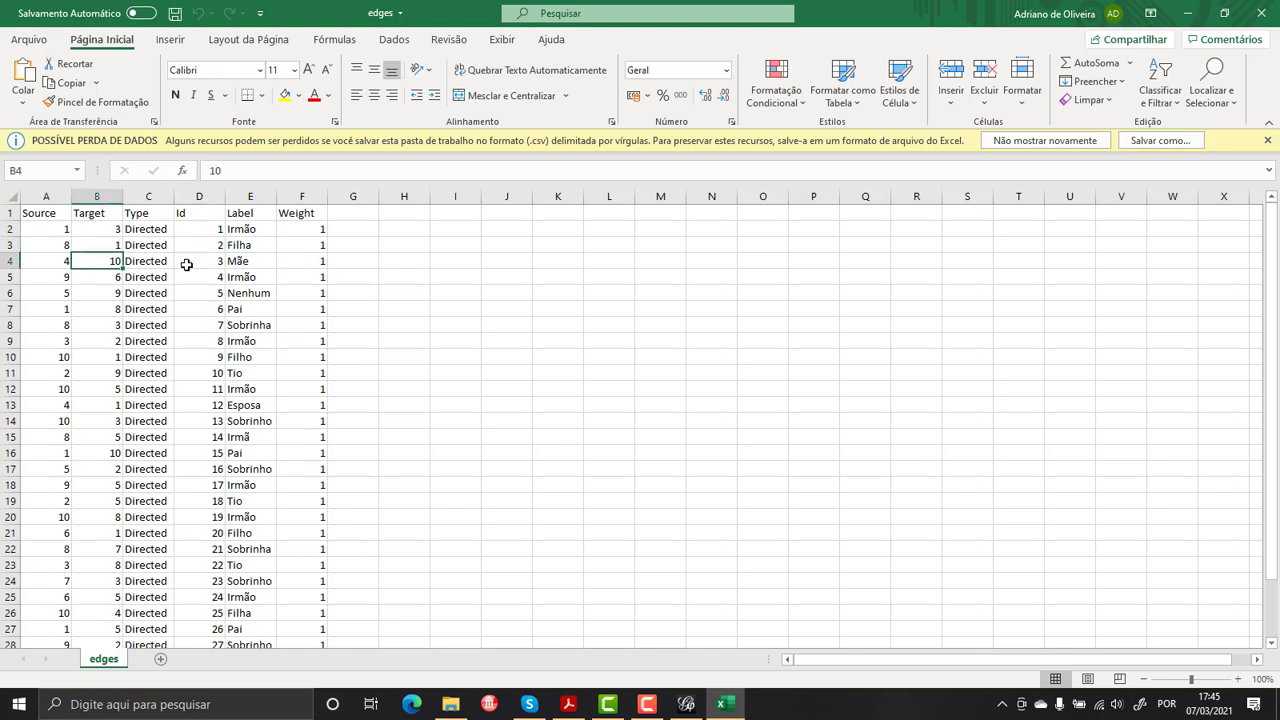
click(45, 261)
click(146, 263)
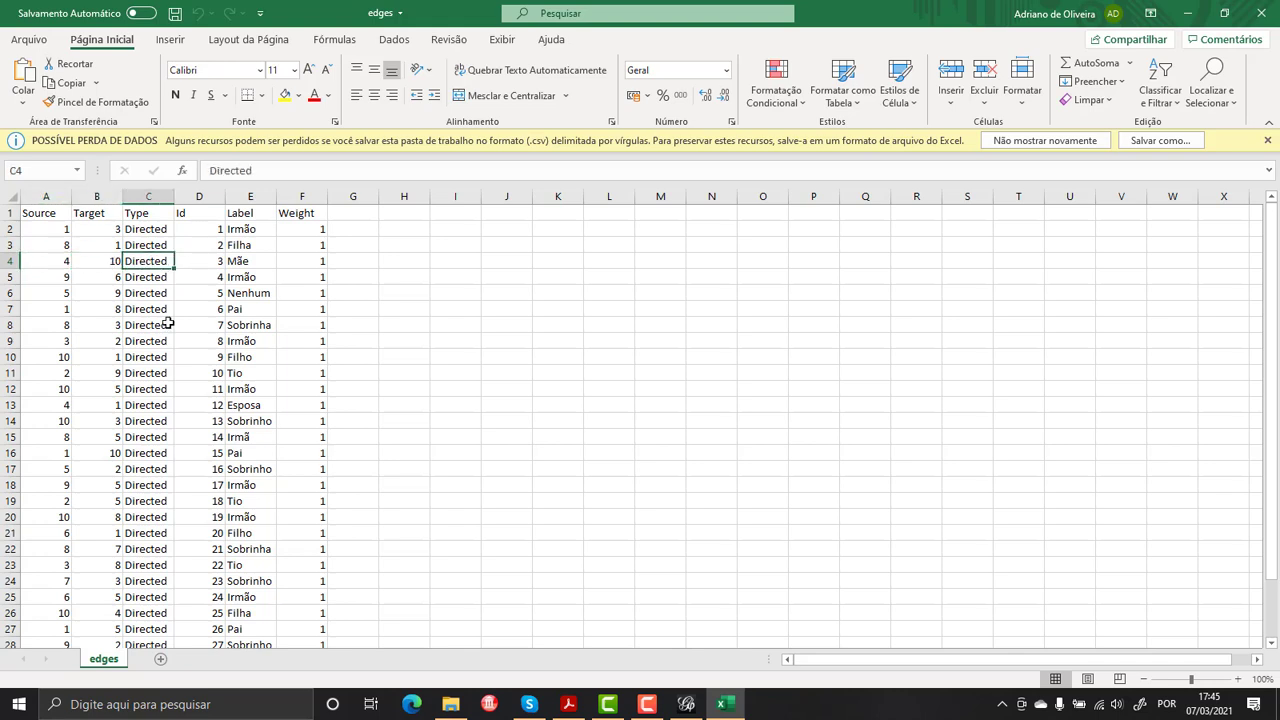
click(199, 290)
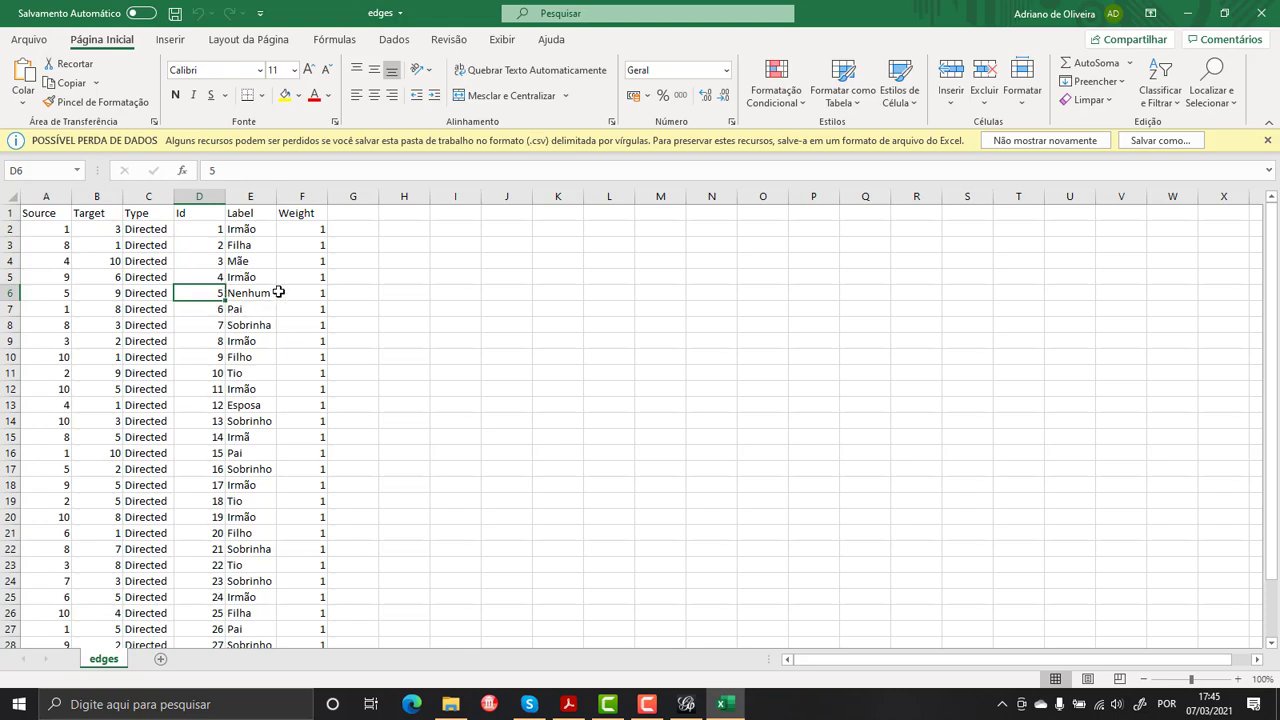
Step: Look through the relationship names in the Label column and the values in the Weight column of the edges sheet
click(251, 278)
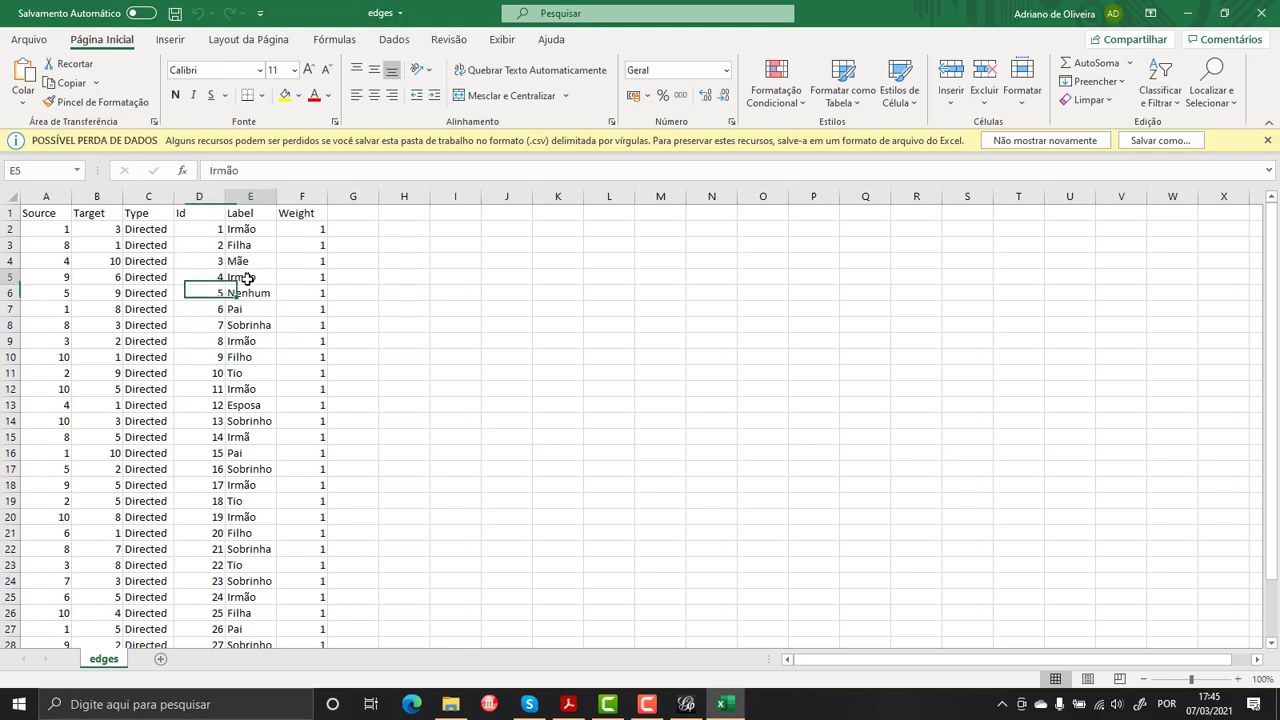
click(247, 245)
click(251, 228)
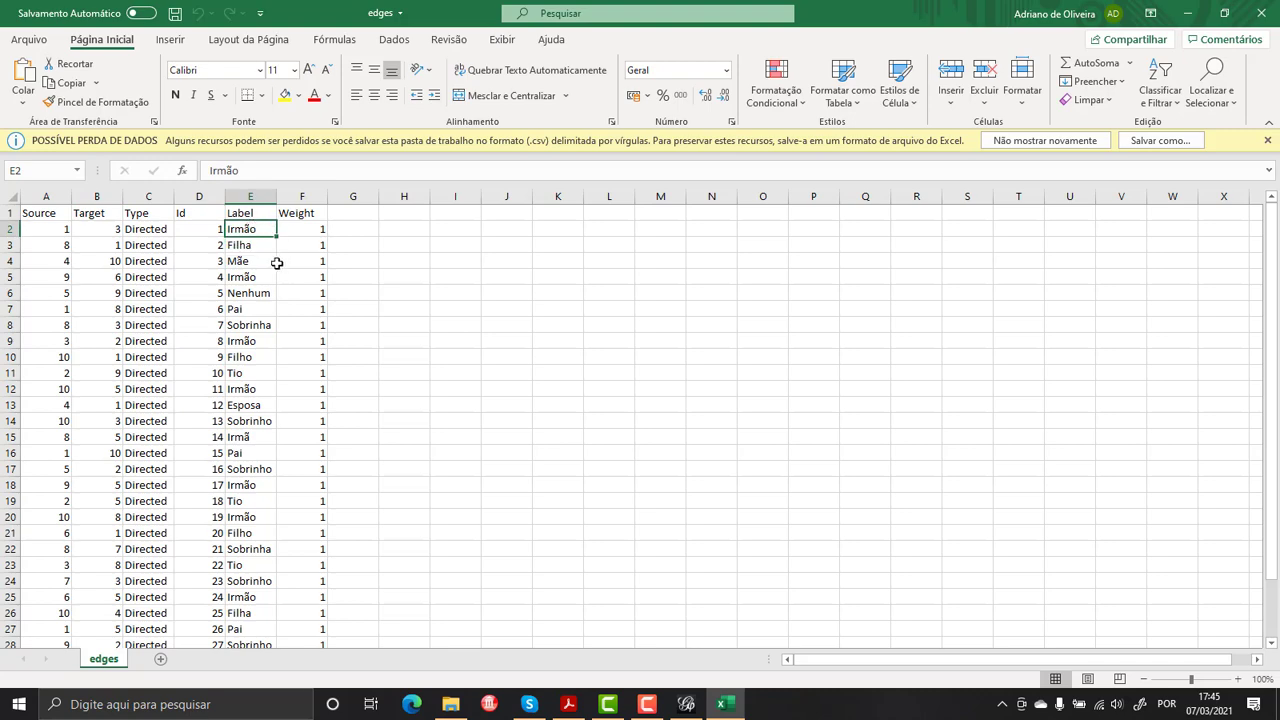
key(Down)
key(Down)
click(242, 405)
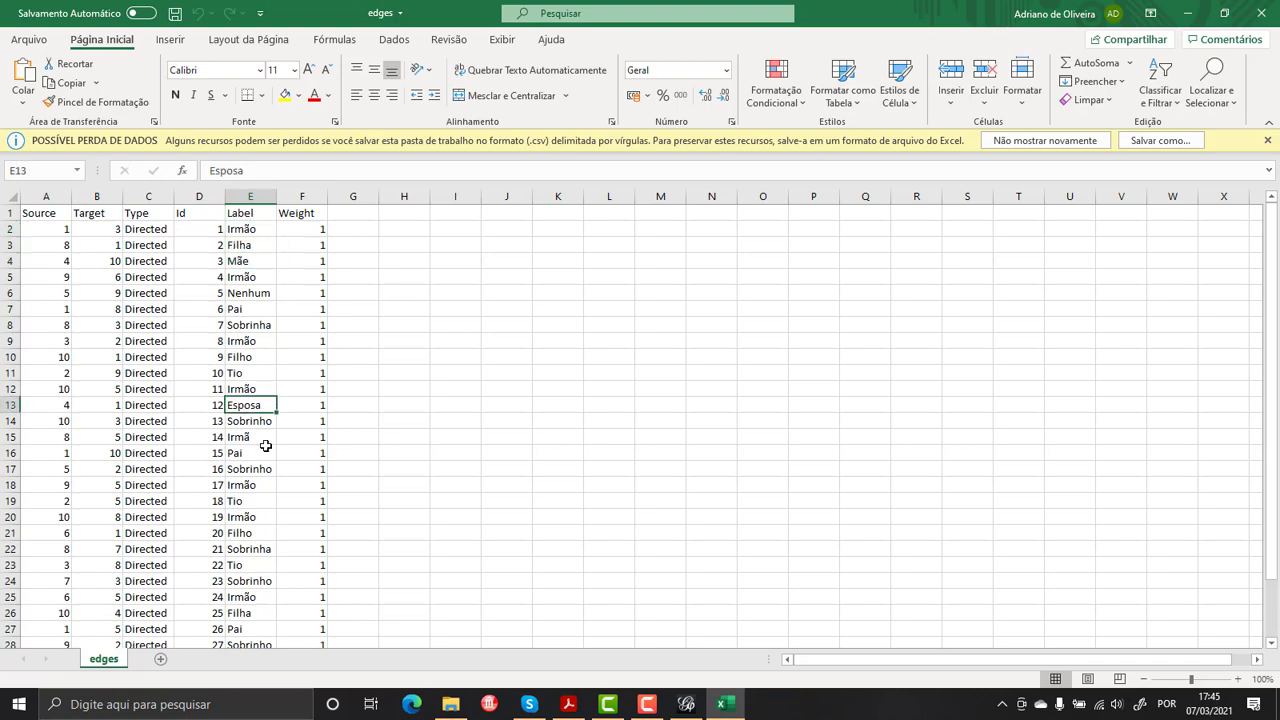
key(Down)
key(Down)
key(Down)
scroll(262, 455, down, 1)
scroll(262, 457, up, 2)
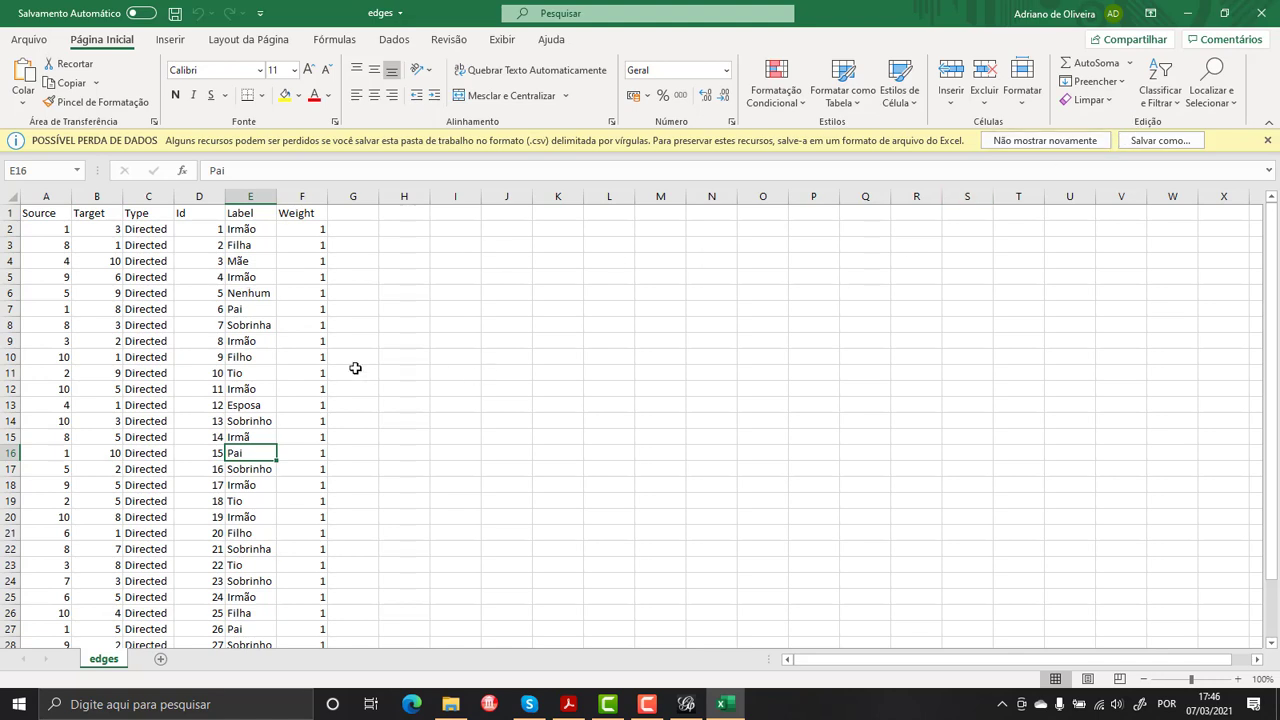
click(323, 361)
key(Down)
key(Down)
key(Down)
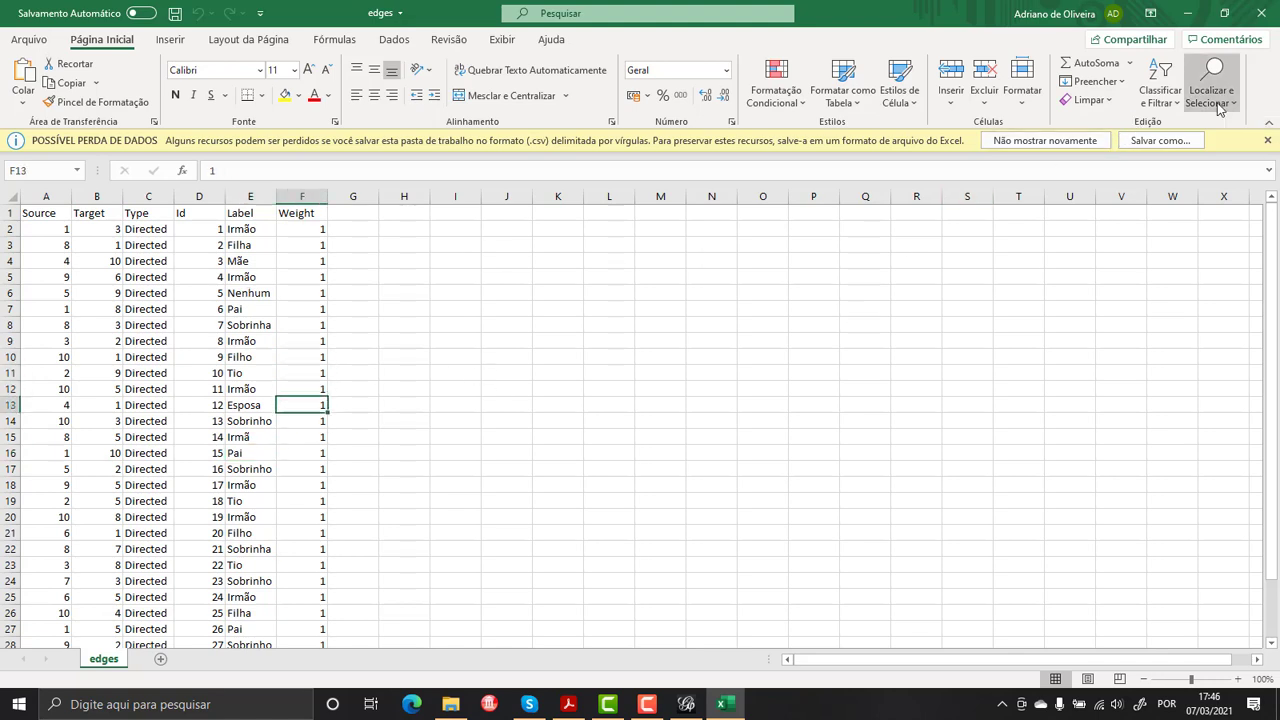
Step: Close the edges sheet, switch to Gephi and start a spreadsheet import of the nodes file in Laboratório de dados
click(1272, 24)
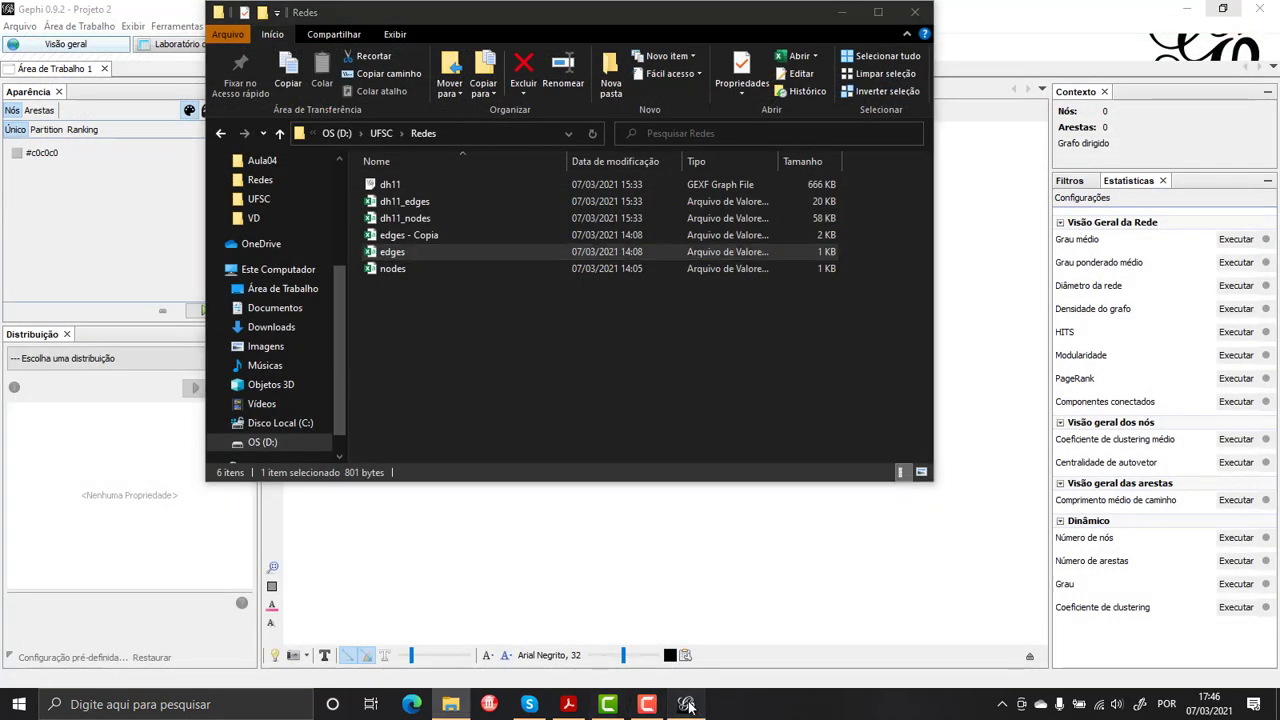
click(686, 704)
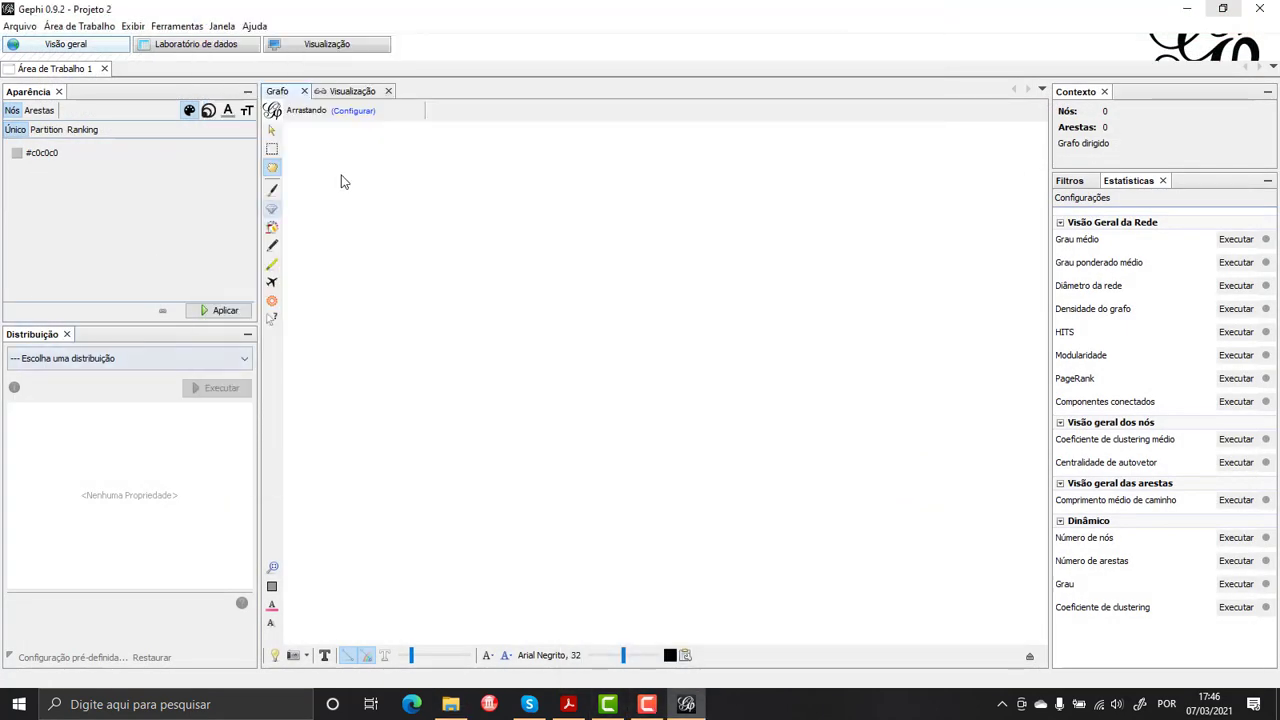
click(187, 50)
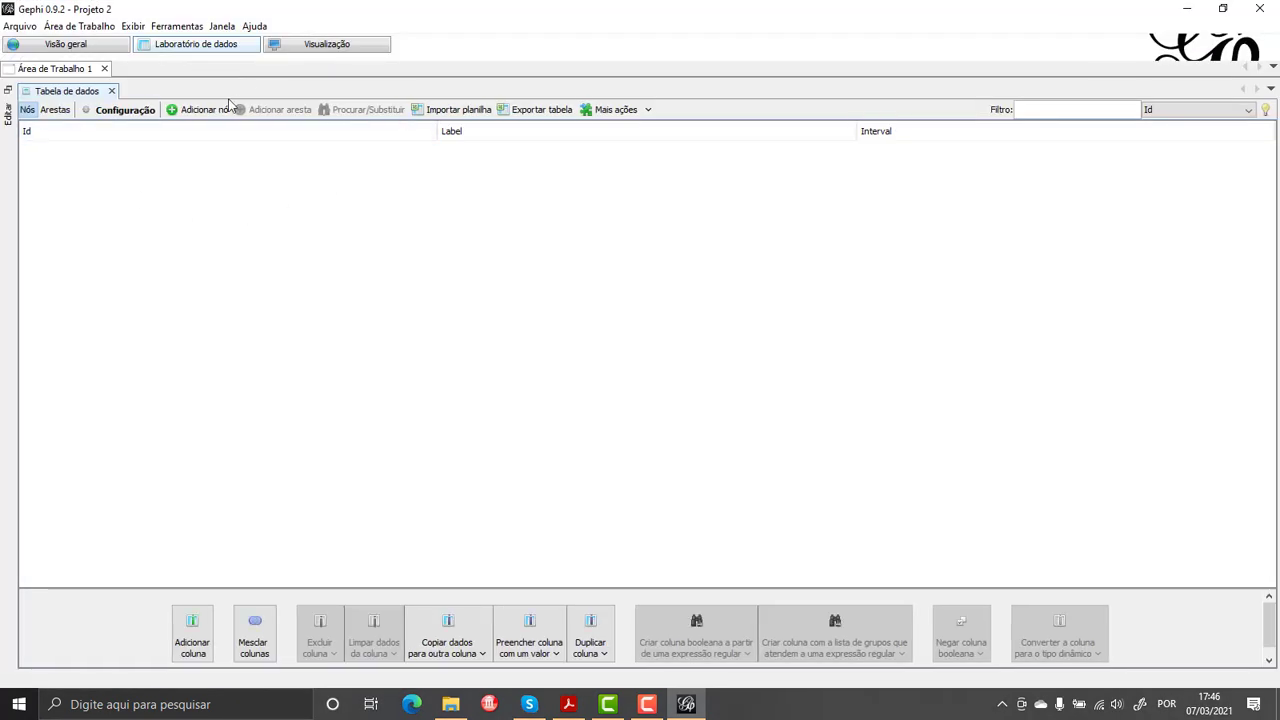
click(452, 111)
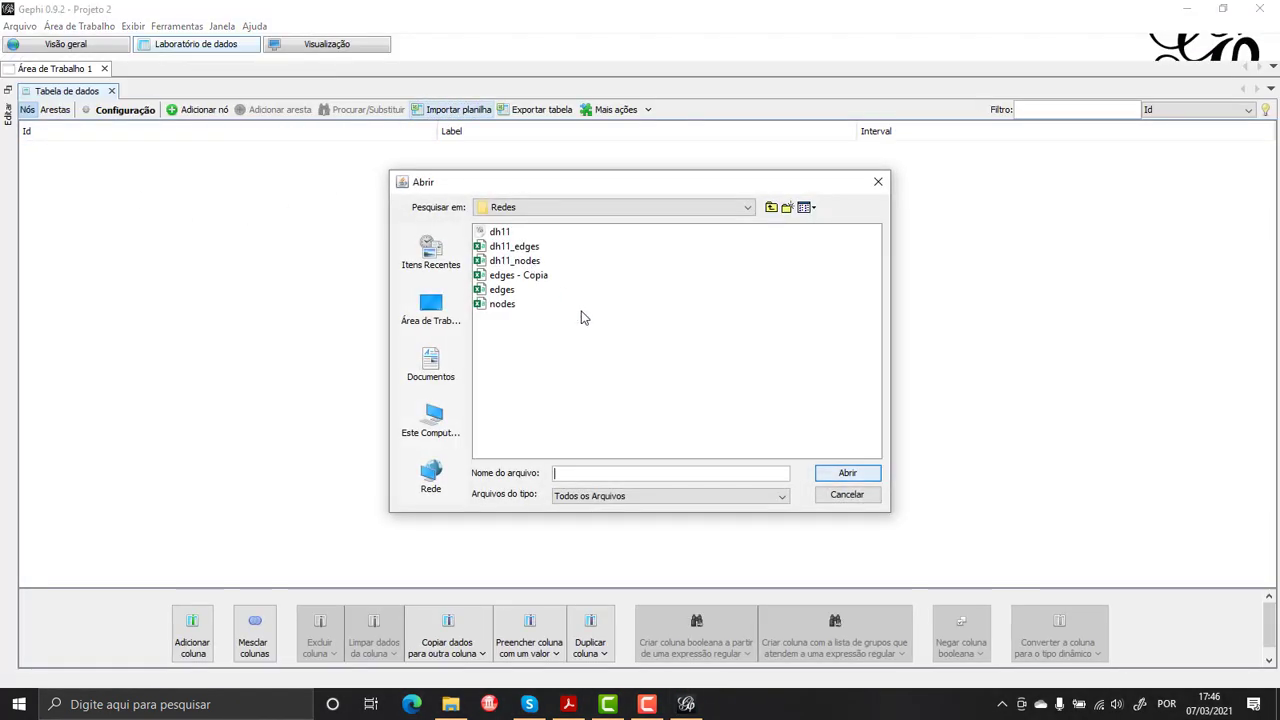
double_click(502, 305)
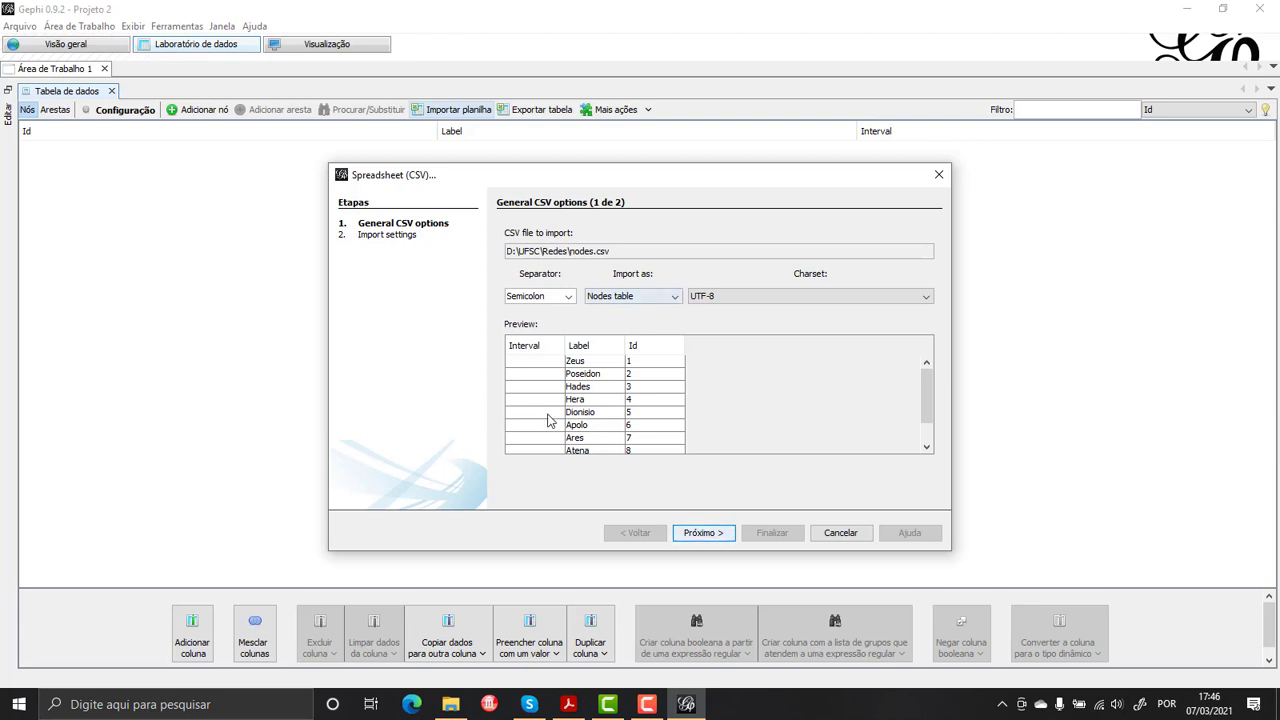
Step: Review the separator choices and import nodes.csv as a semicolon-separated nodes table with all columns, appended to the existing workspace
click(568, 298)
click(568, 299)
click(568, 299)
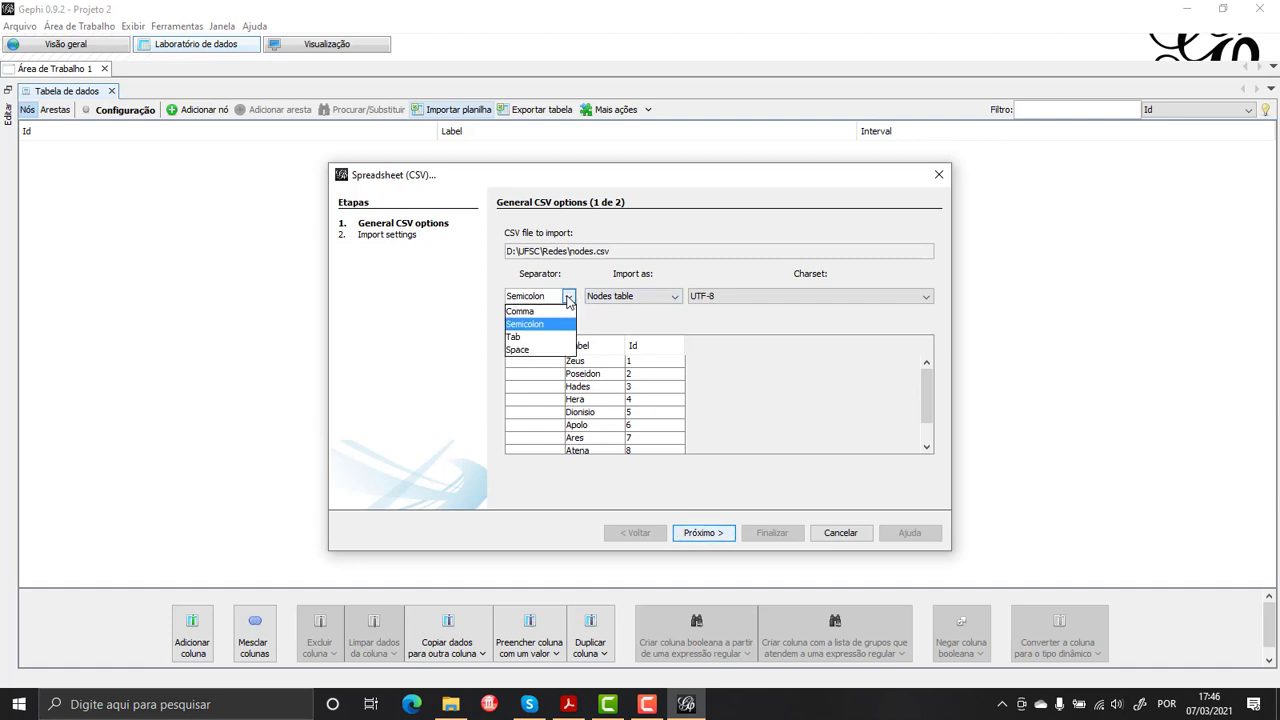
click(568, 299)
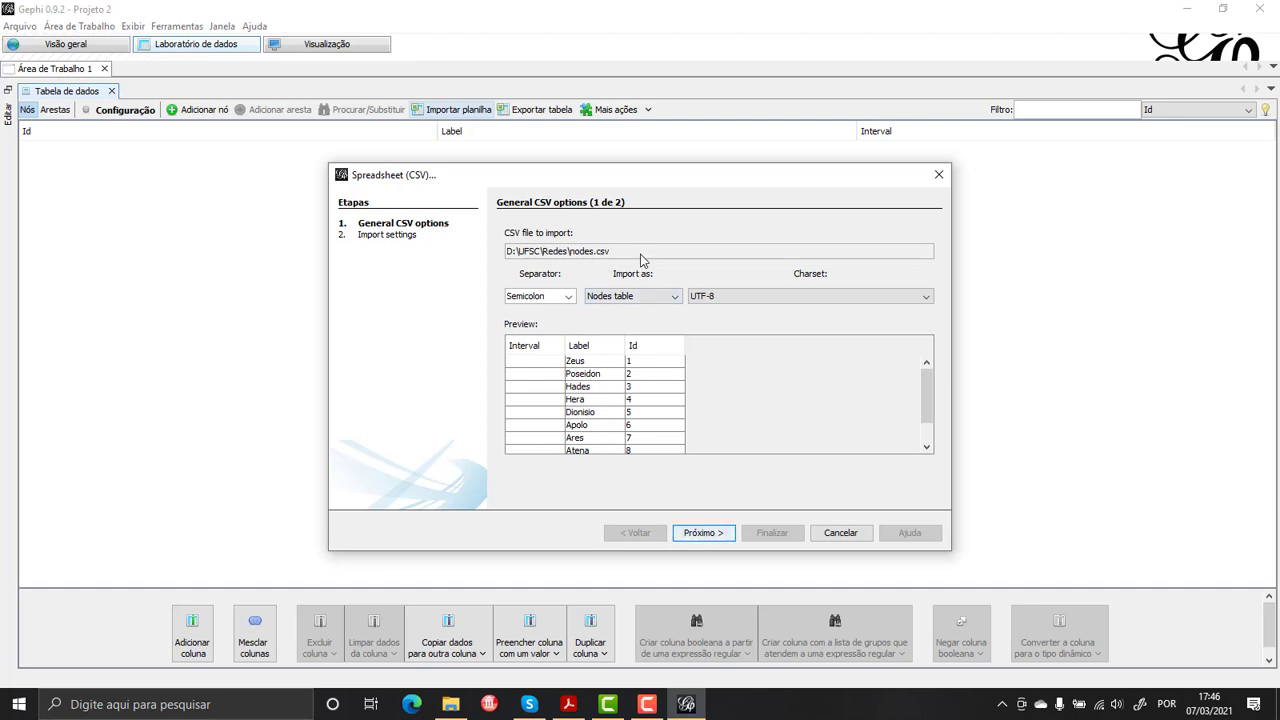
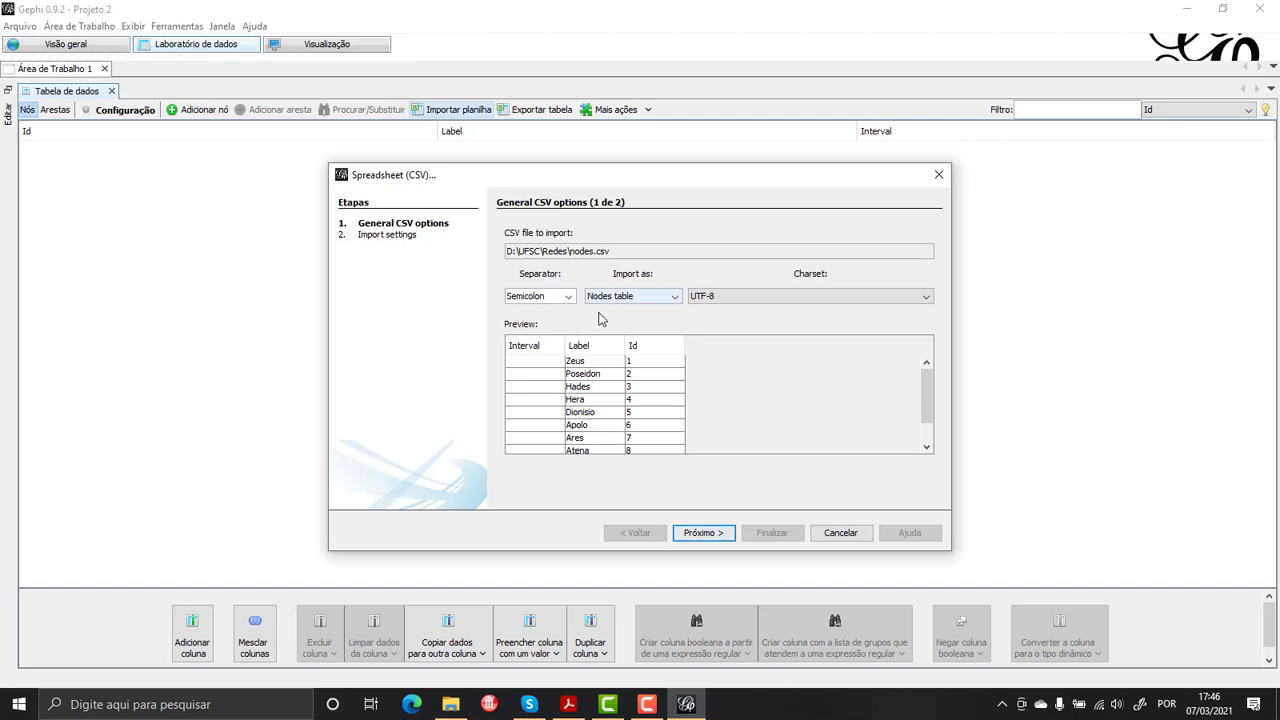
click(703, 532)
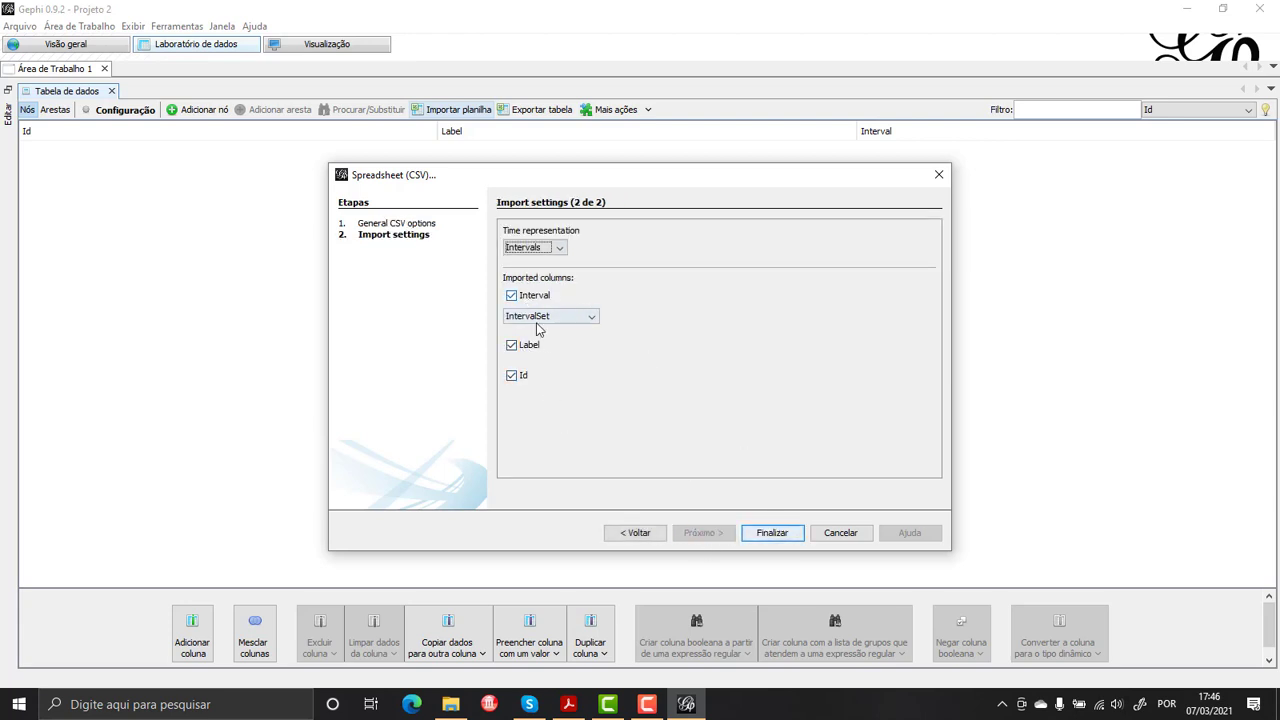
click(765, 534)
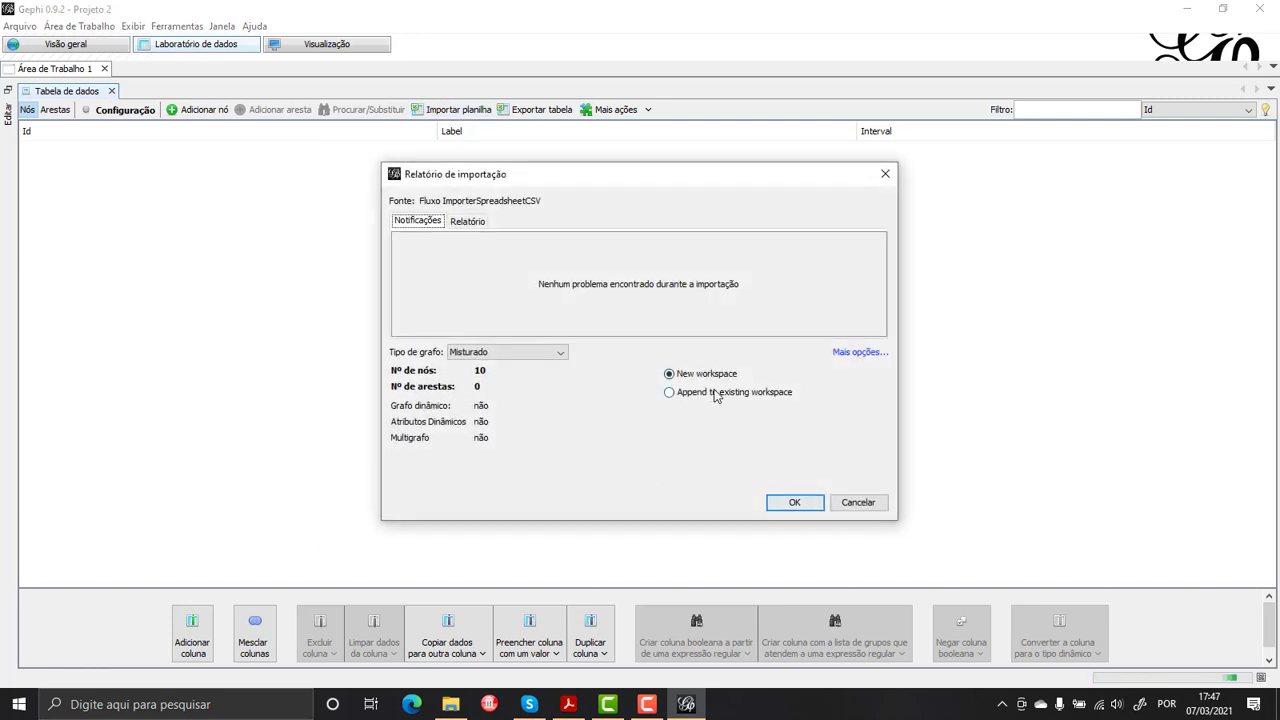
click(714, 393)
click(811, 497)
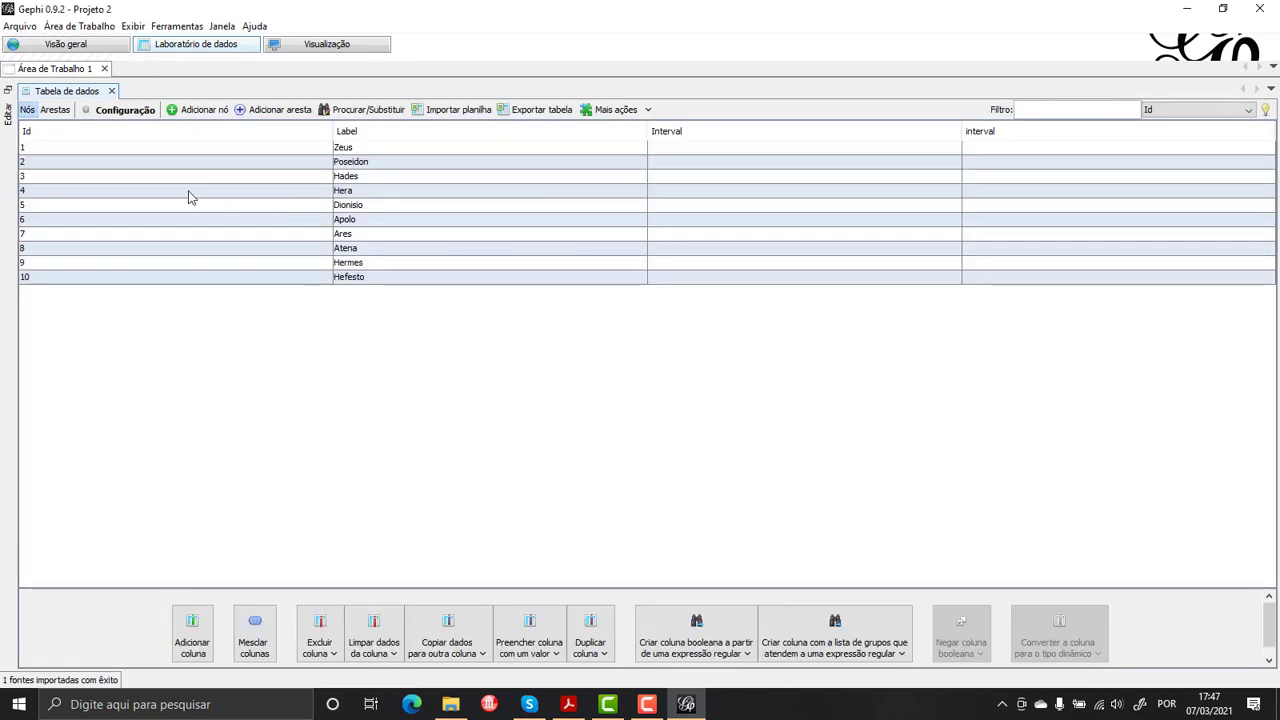
Step: Inspect the two empty interval columns of the nodes table and delete the lowercase 'interval' column
click(173, 155)
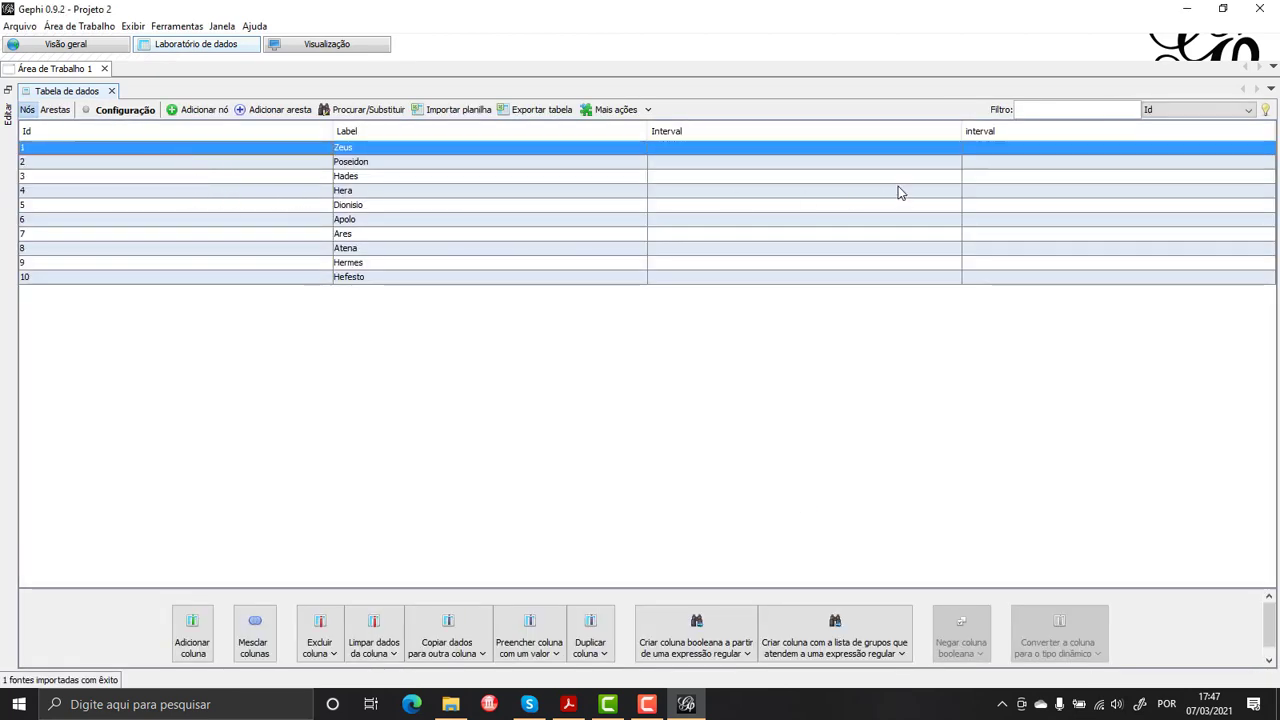
click(1070, 205)
click(1078, 248)
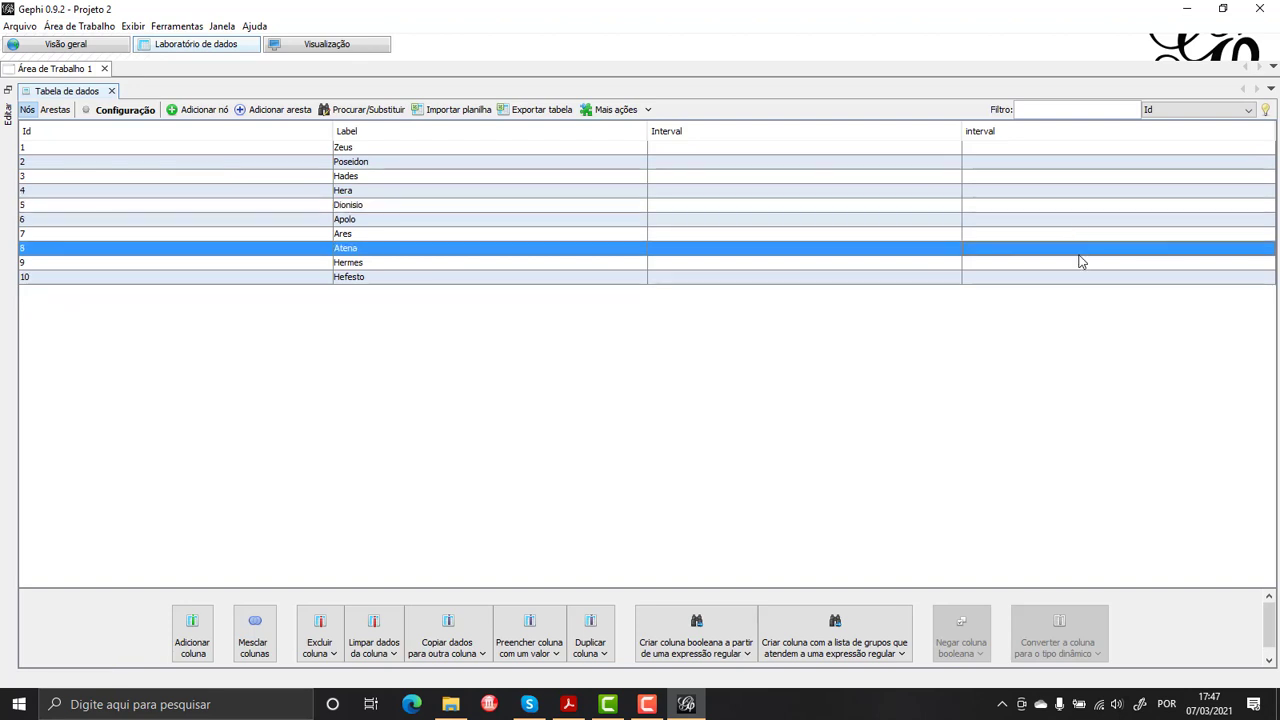
click(1082, 278)
click(1083, 263)
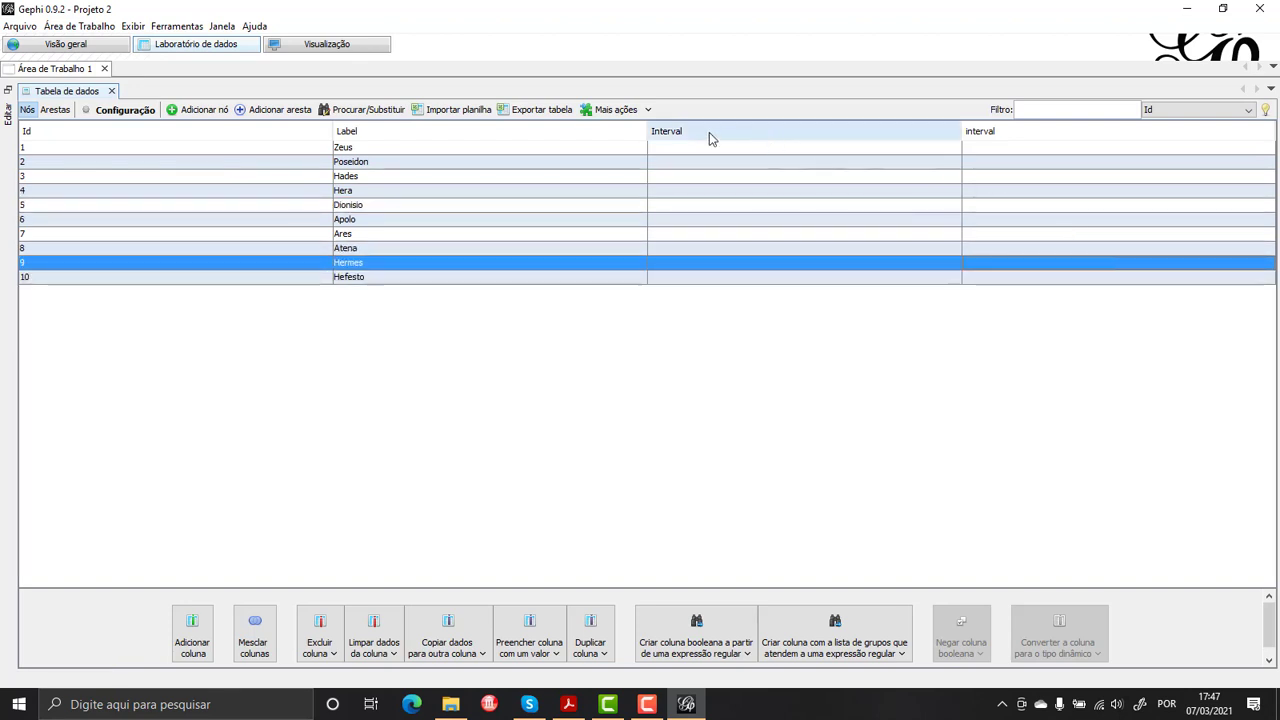
click(1005, 192)
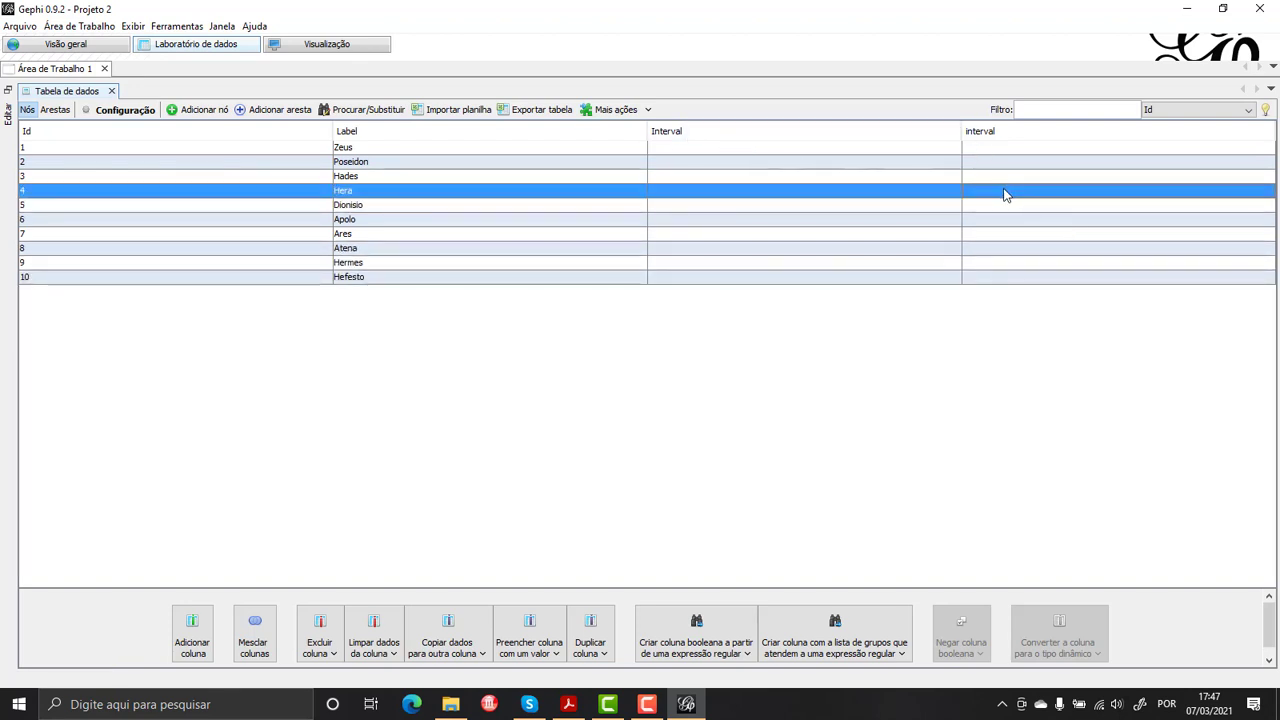
click(331, 656)
click(332, 673)
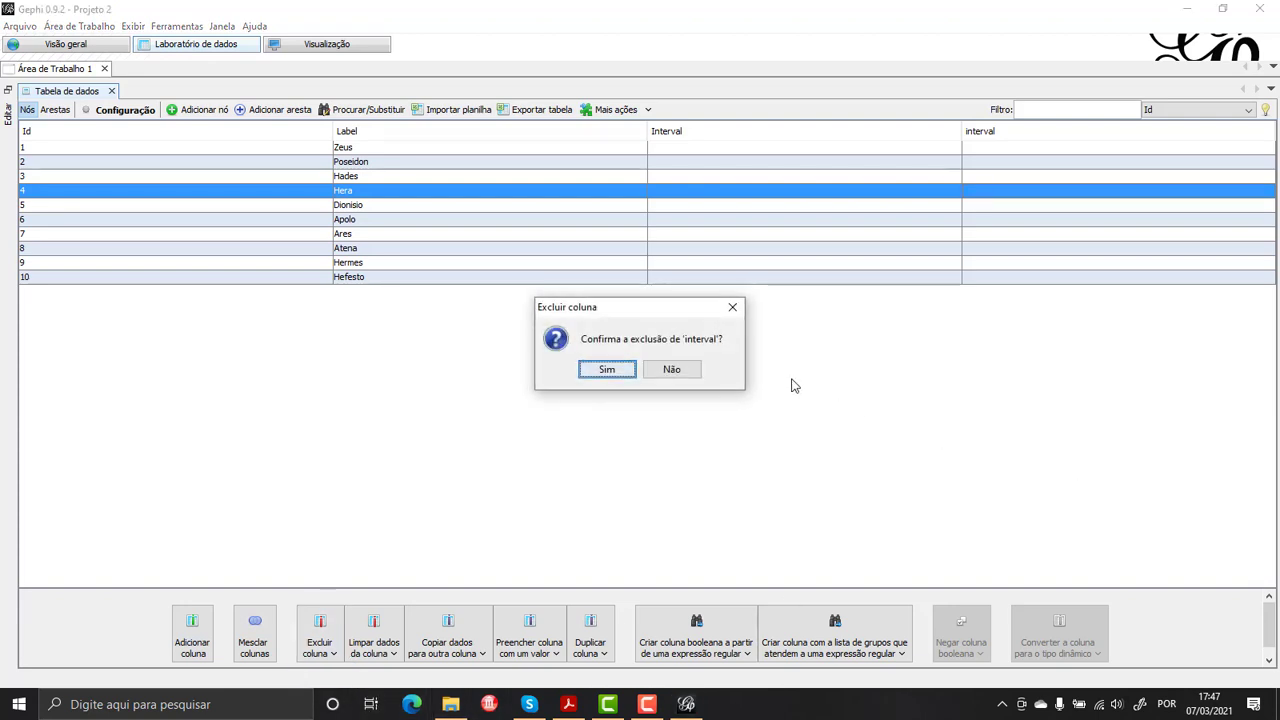
click(620, 371)
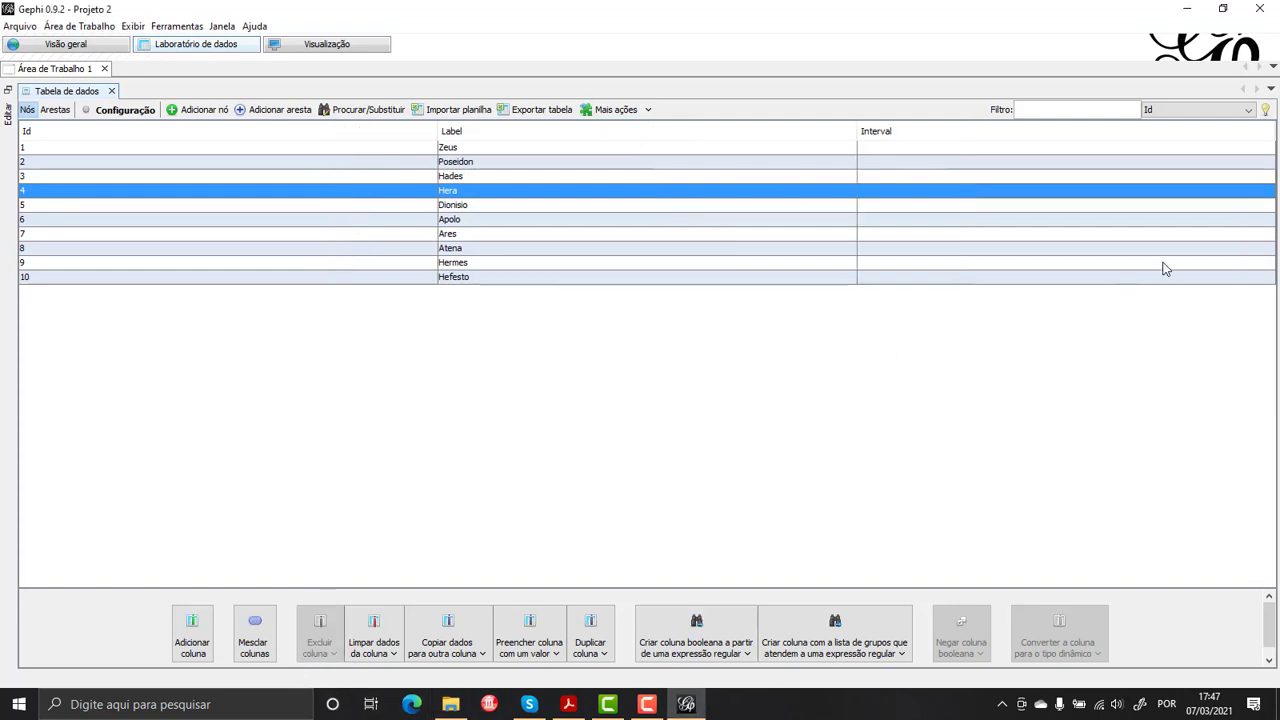
Step: Go through the imported node rows from Ares upward in the nodes table
click(193, 238)
key(Up)
key(Up)
key(Up)
key(Up)
key(Up)
key(Up)
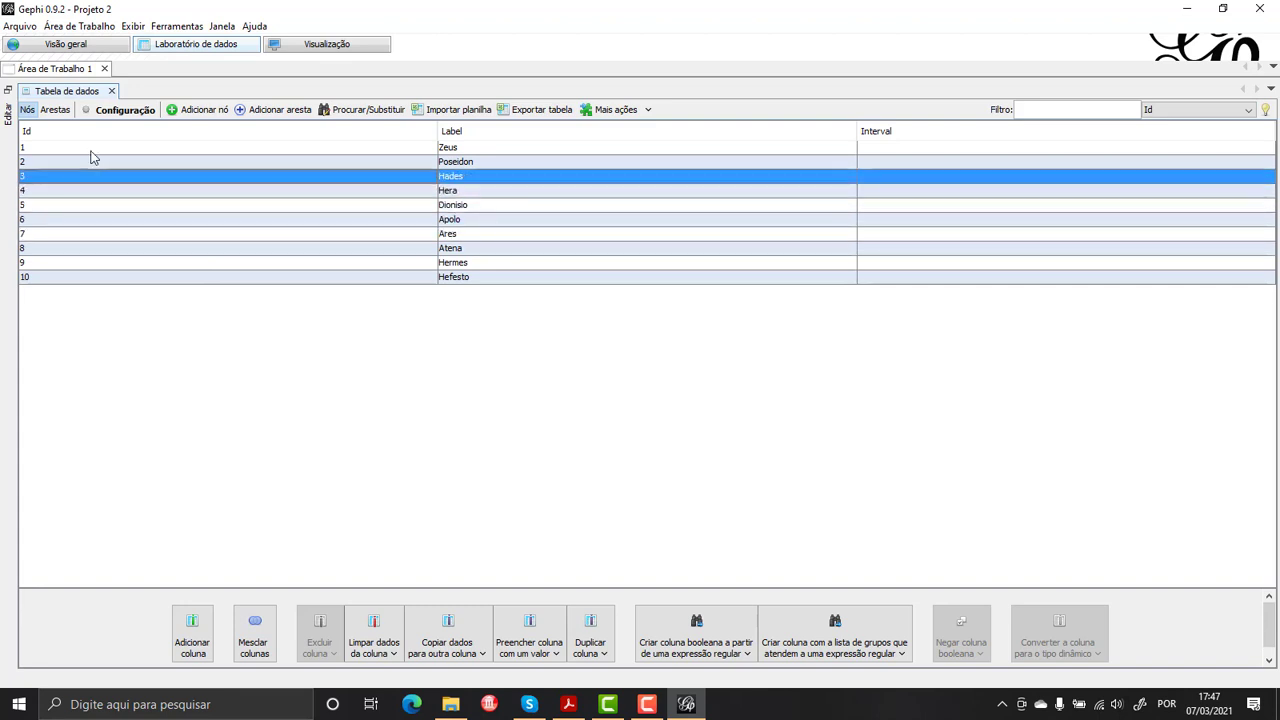
Step: Go through the imported node rows from Hades down to Hefesto in the nodes table
key(Down)
key(Down)
key(Down)
key(Down)
key(Down)
key(Down)
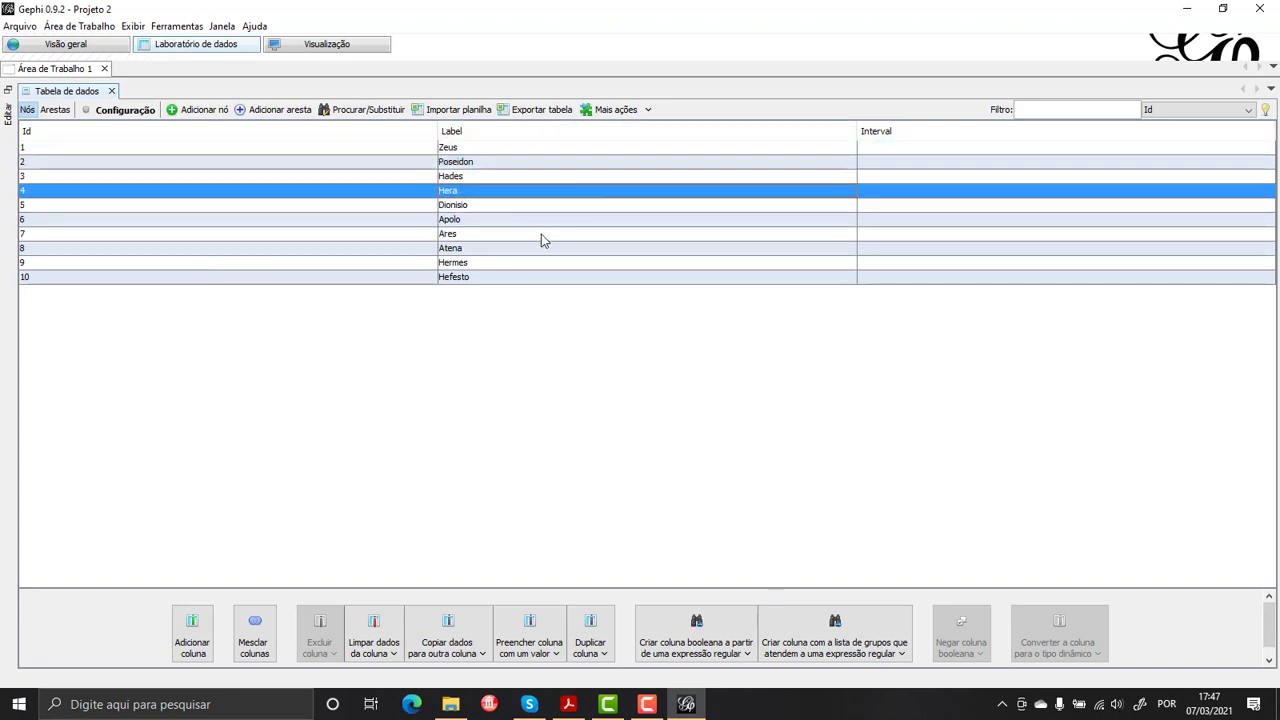
key(Down)
key(Down)
key(Down)
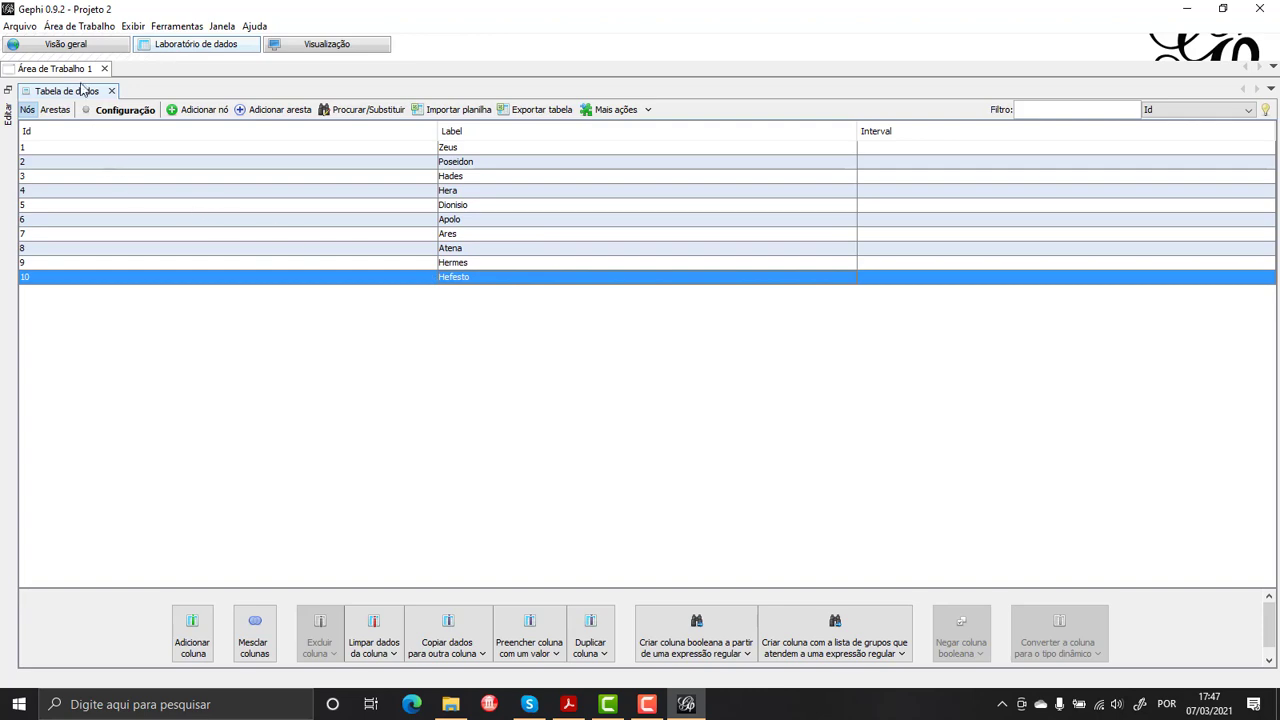
Step: Check the imported, unconnected nodes in the overview graph and in a refreshed preview
click(68, 46)
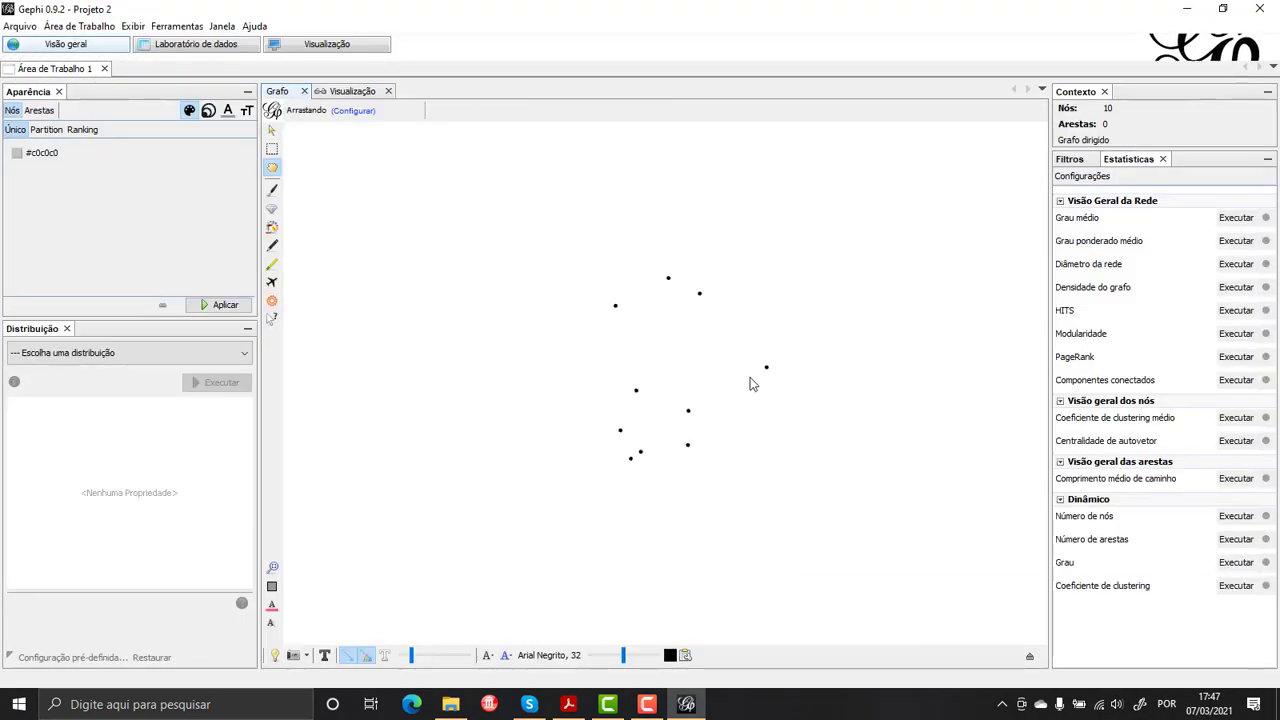
scroll(750, 378, up, 1)
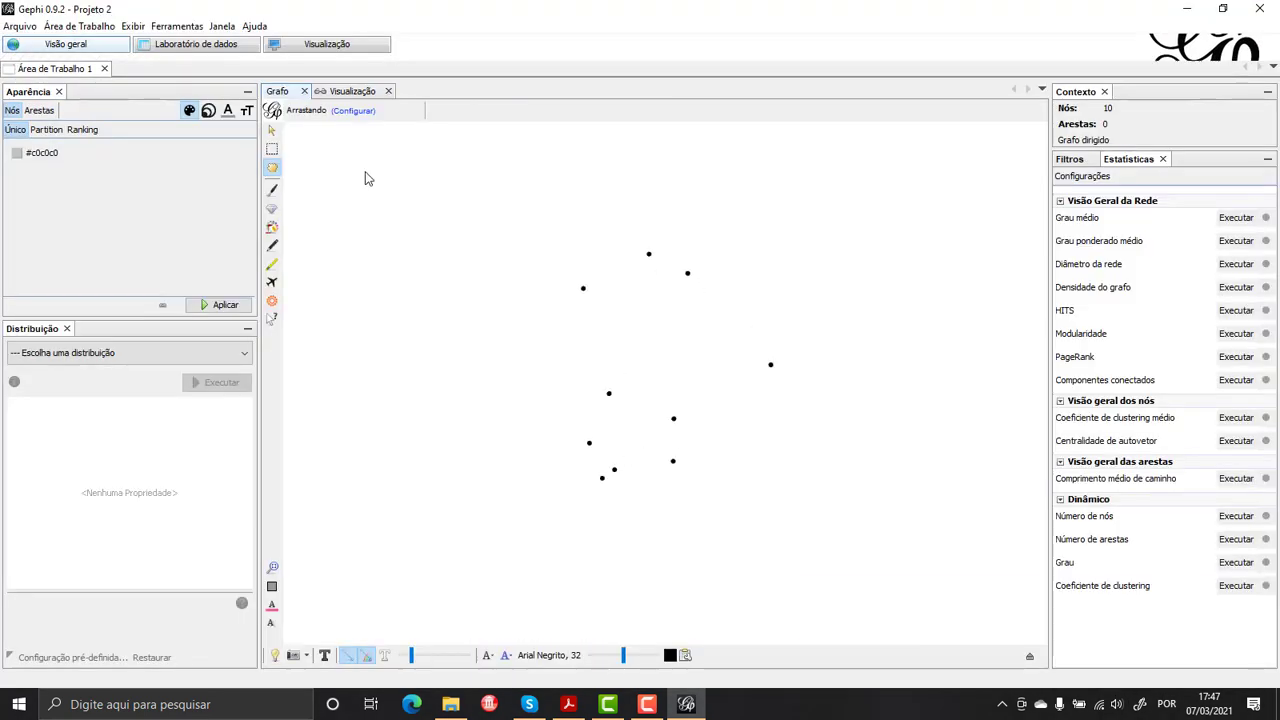
click(325, 46)
click(190, 650)
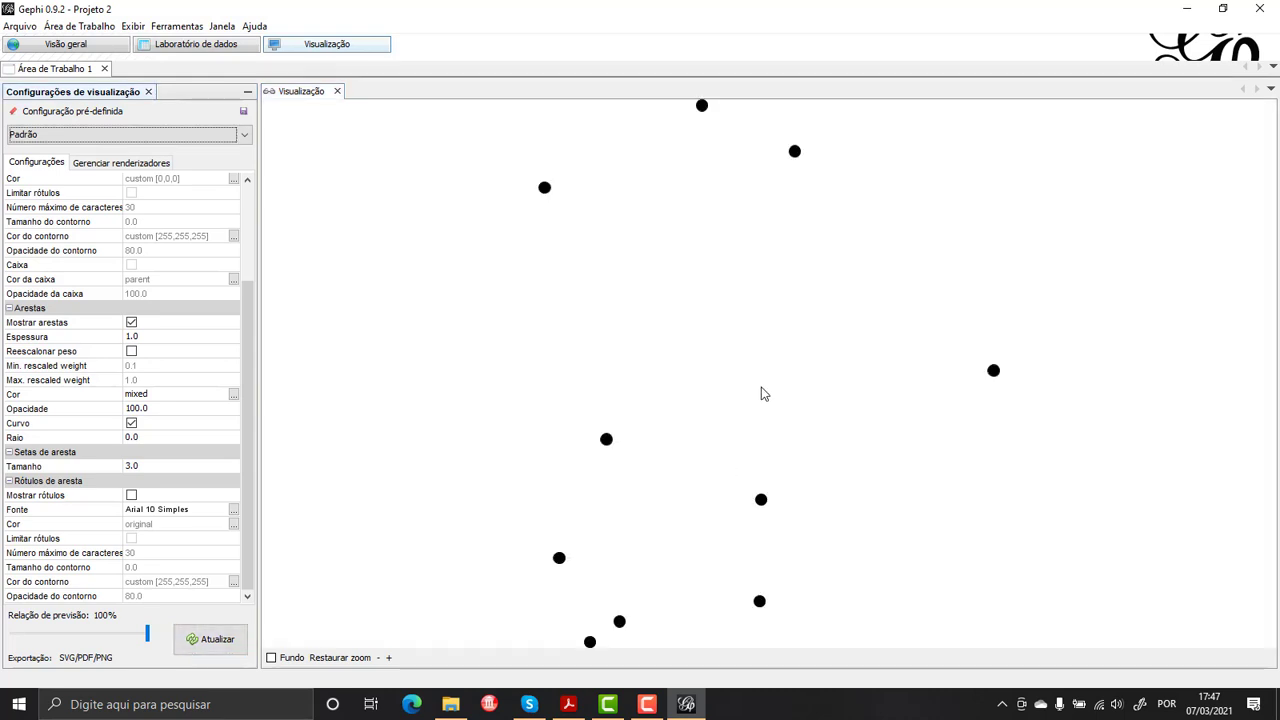
scroll(762, 393, down, 3)
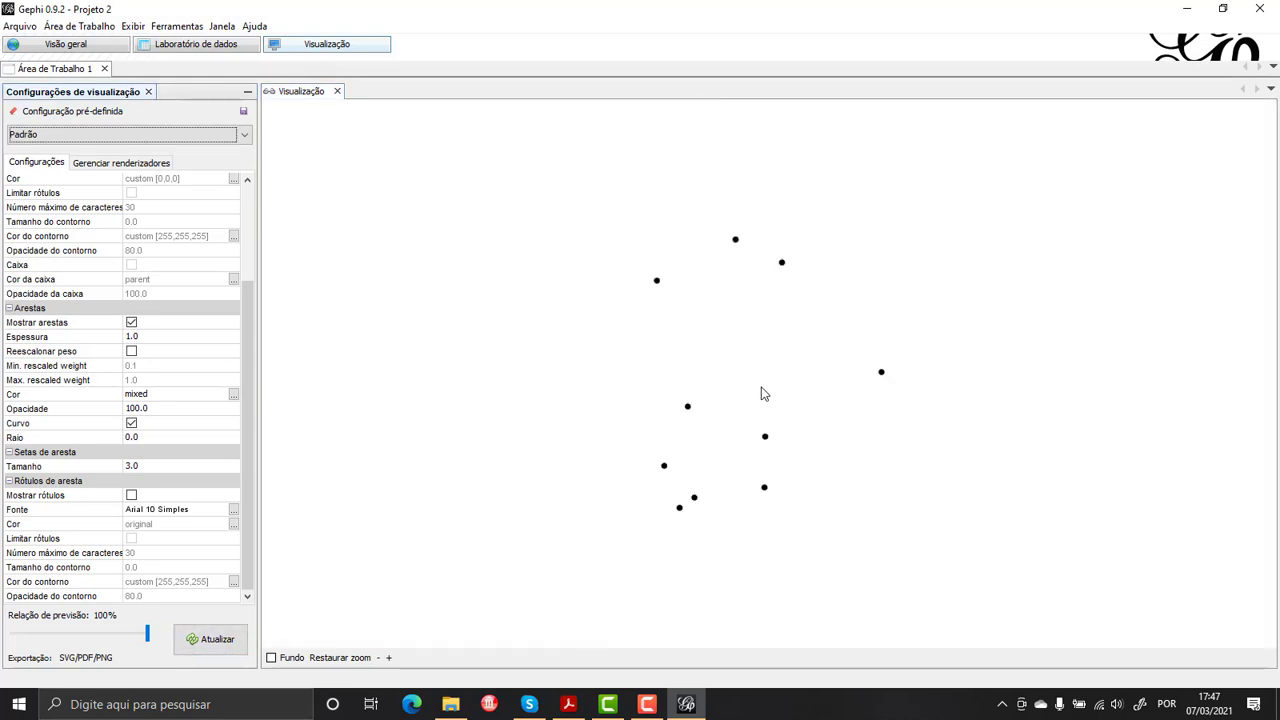
Step: Import edges.csv in Laboratório de dados as a semicolon-separated edges table with all columns, appended to the existing workspace
click(188, 50)
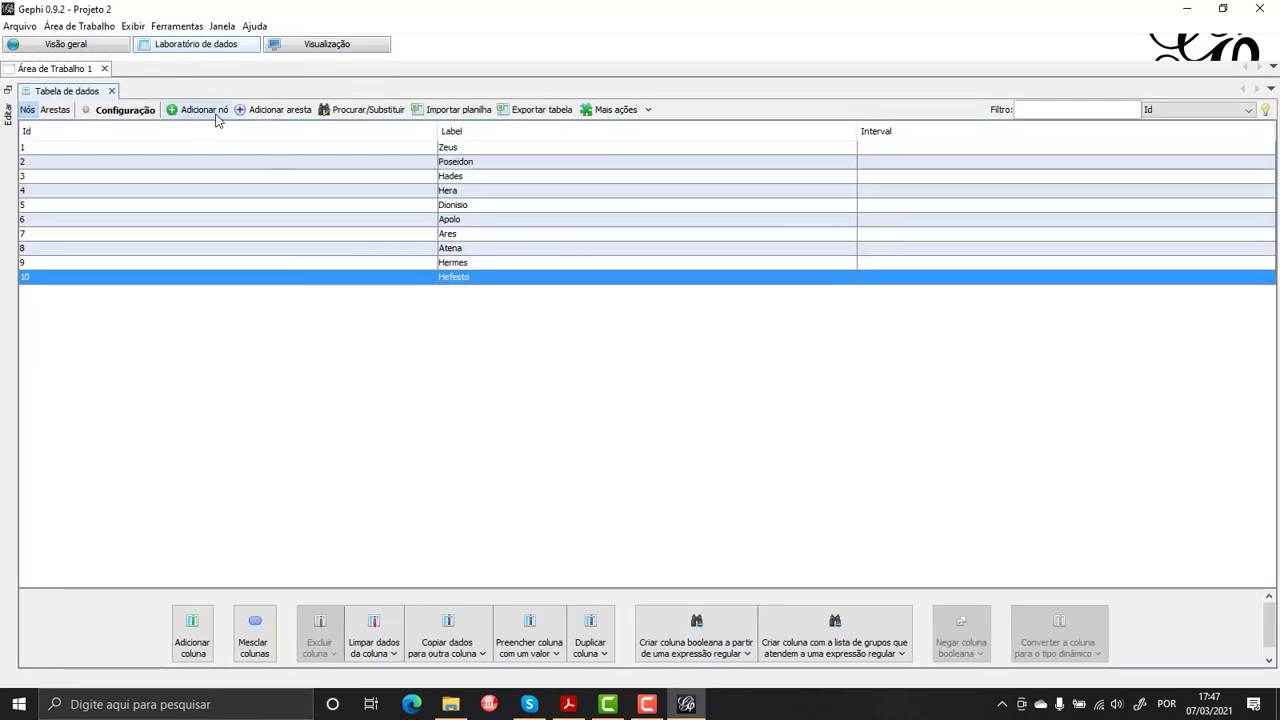
click(56, 112)
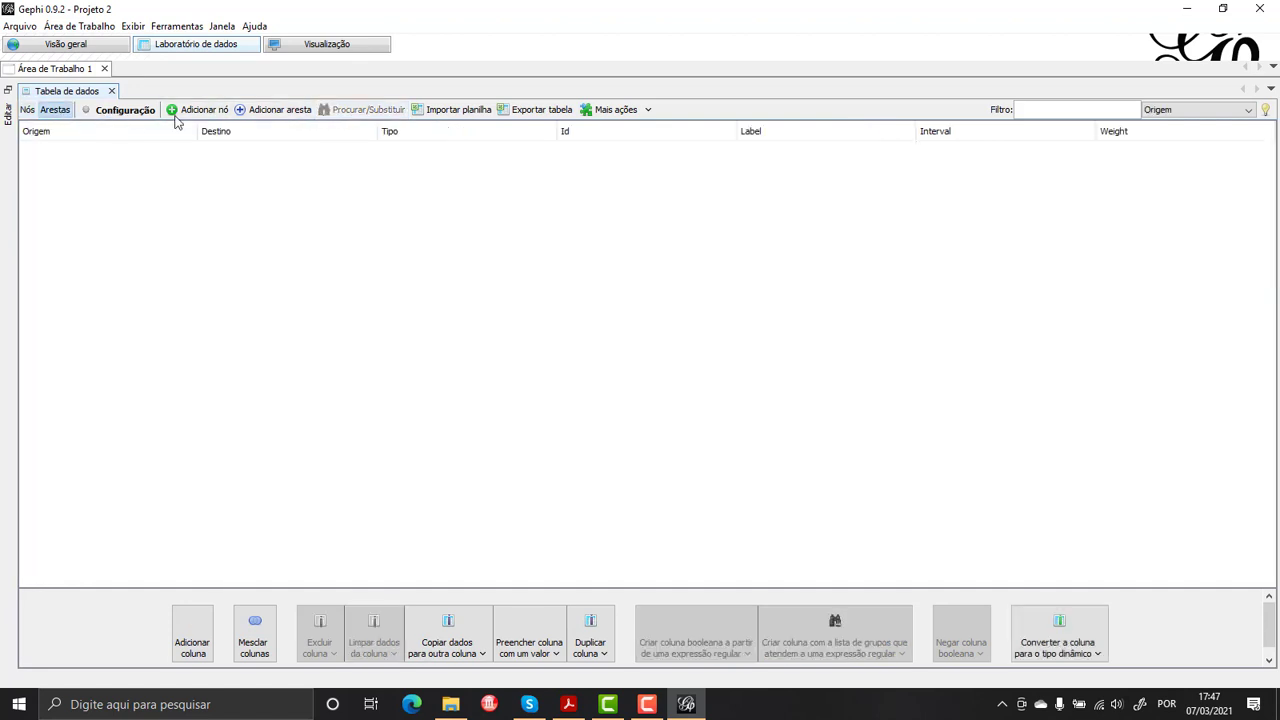
click(462, 111)
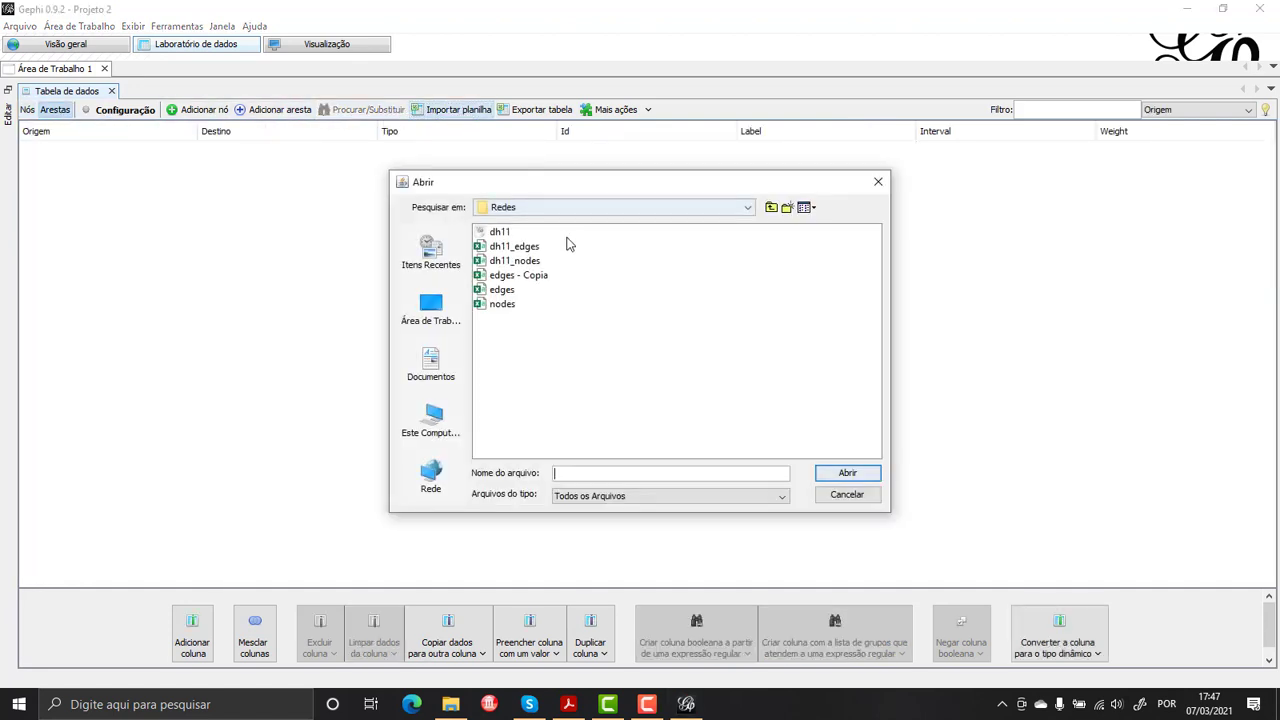
click(505, 292)
click(820, 472)
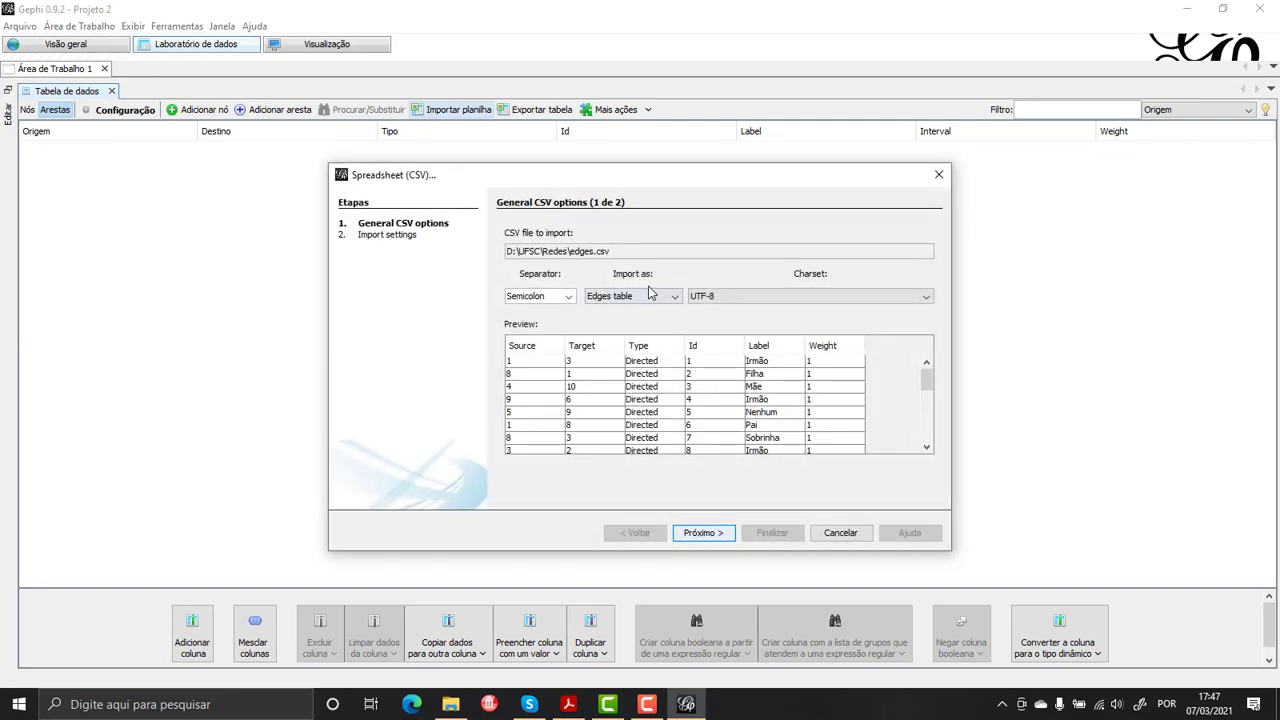
click(703, 533)
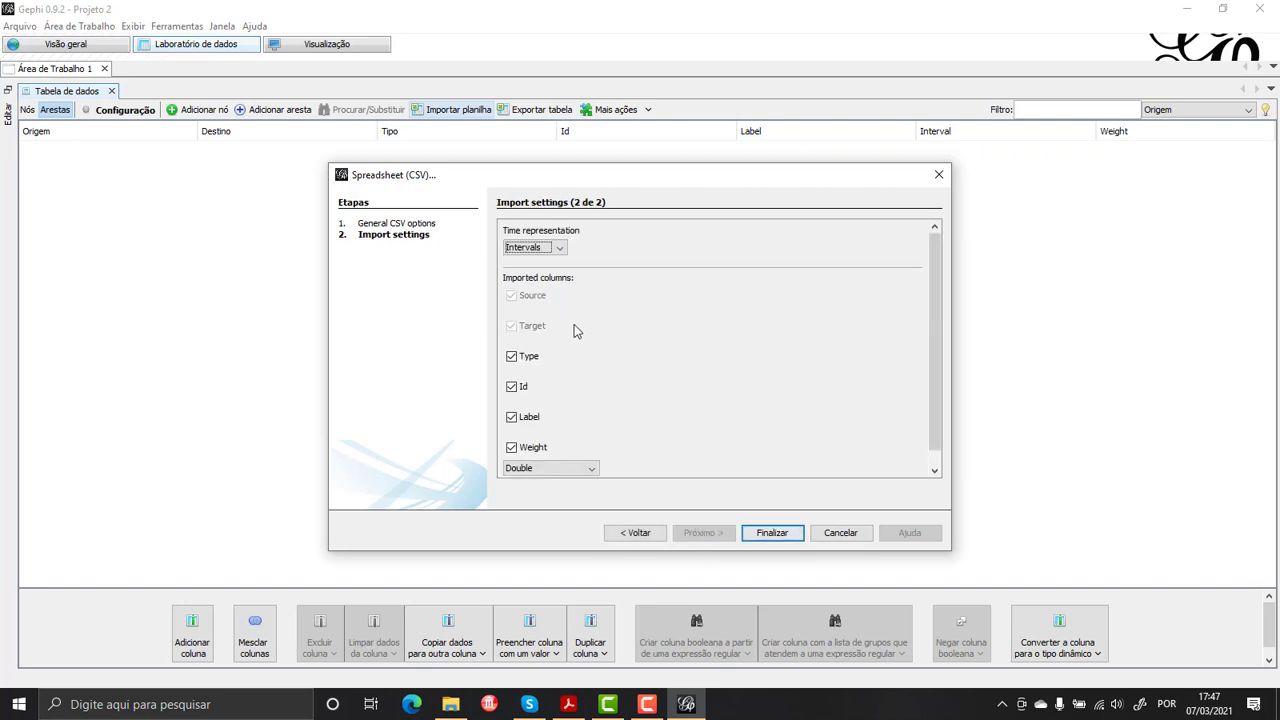
click(772, 534)
click(713, 396)
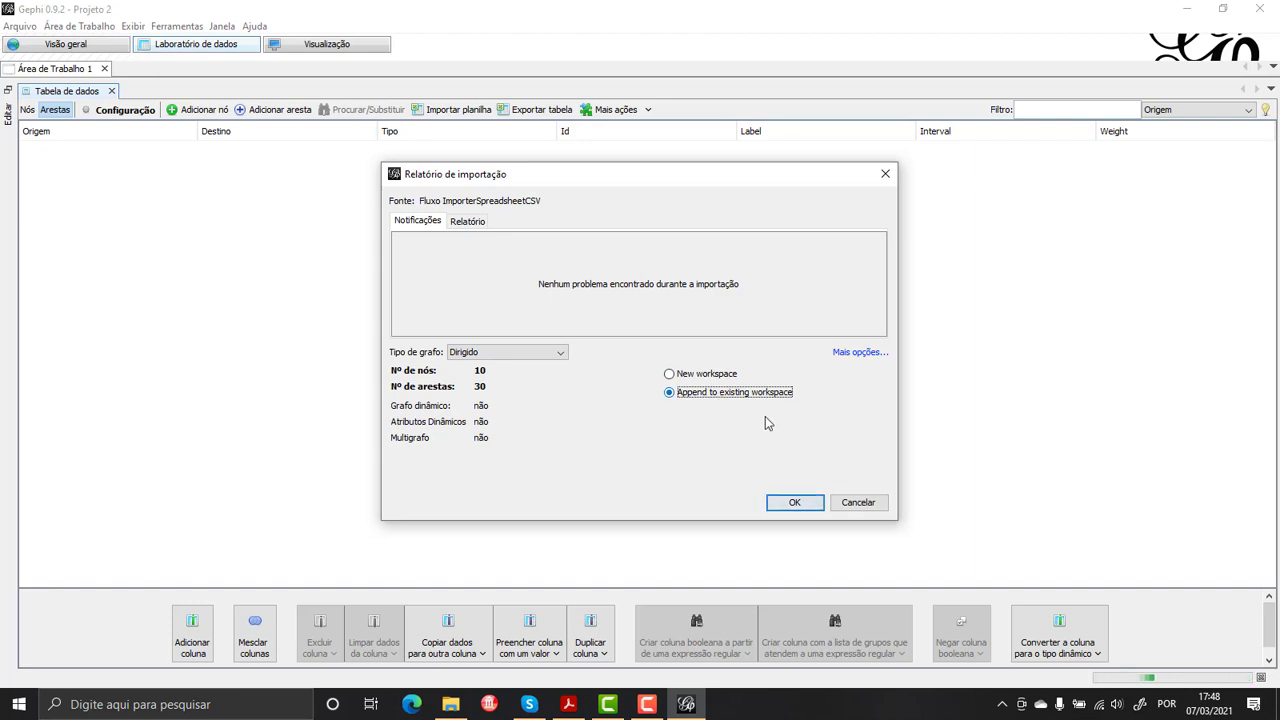
click(795, 503)
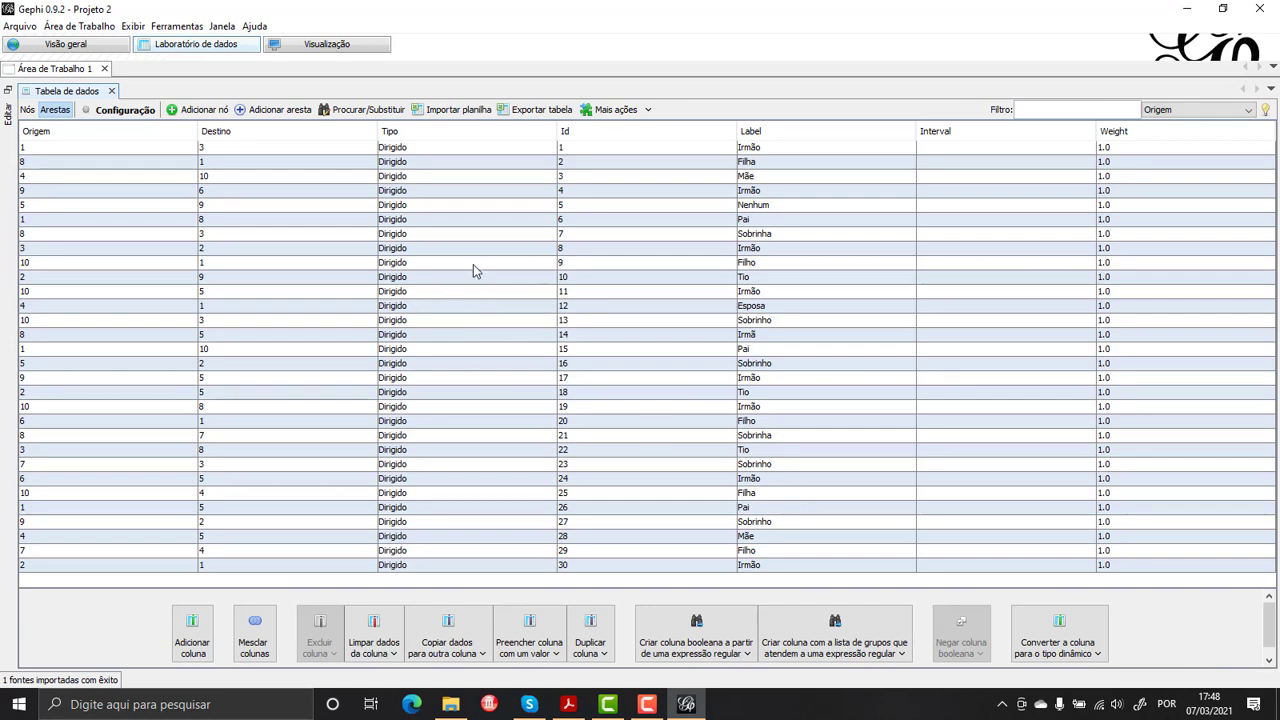
Step: Review the imported edge rows and compare them with the nodes table
click(445, 209)
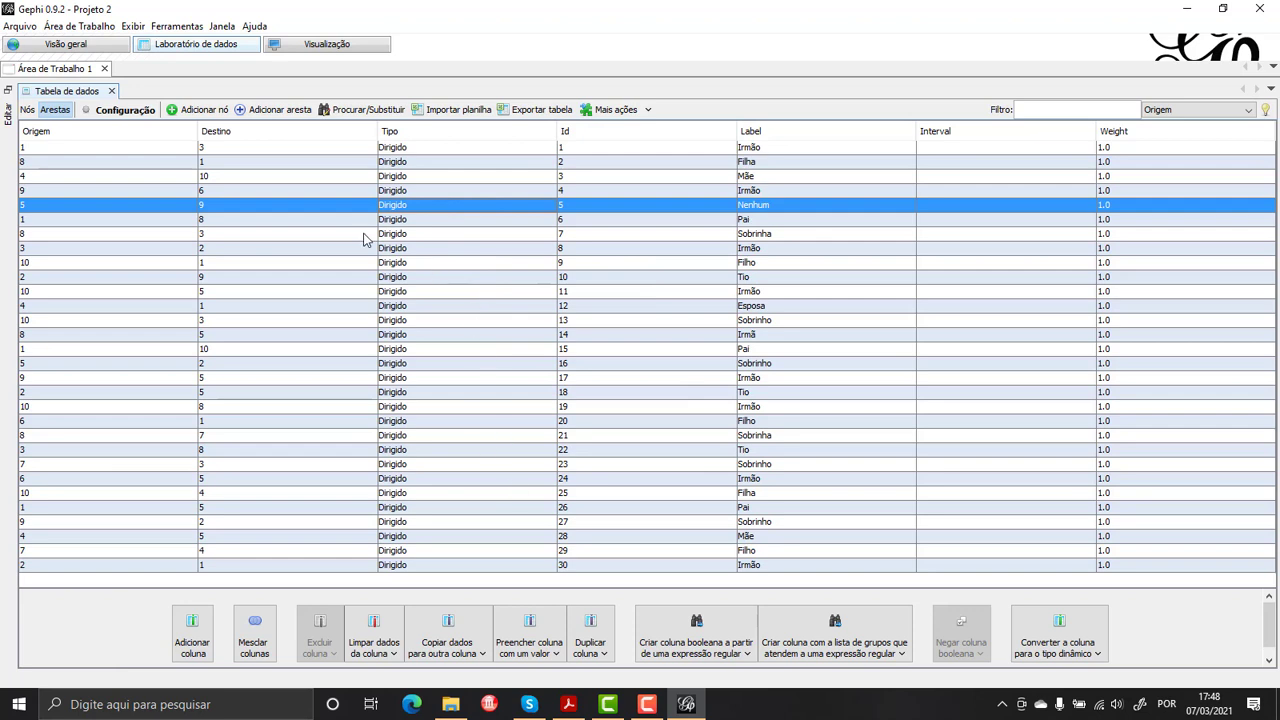
click(28, 110)
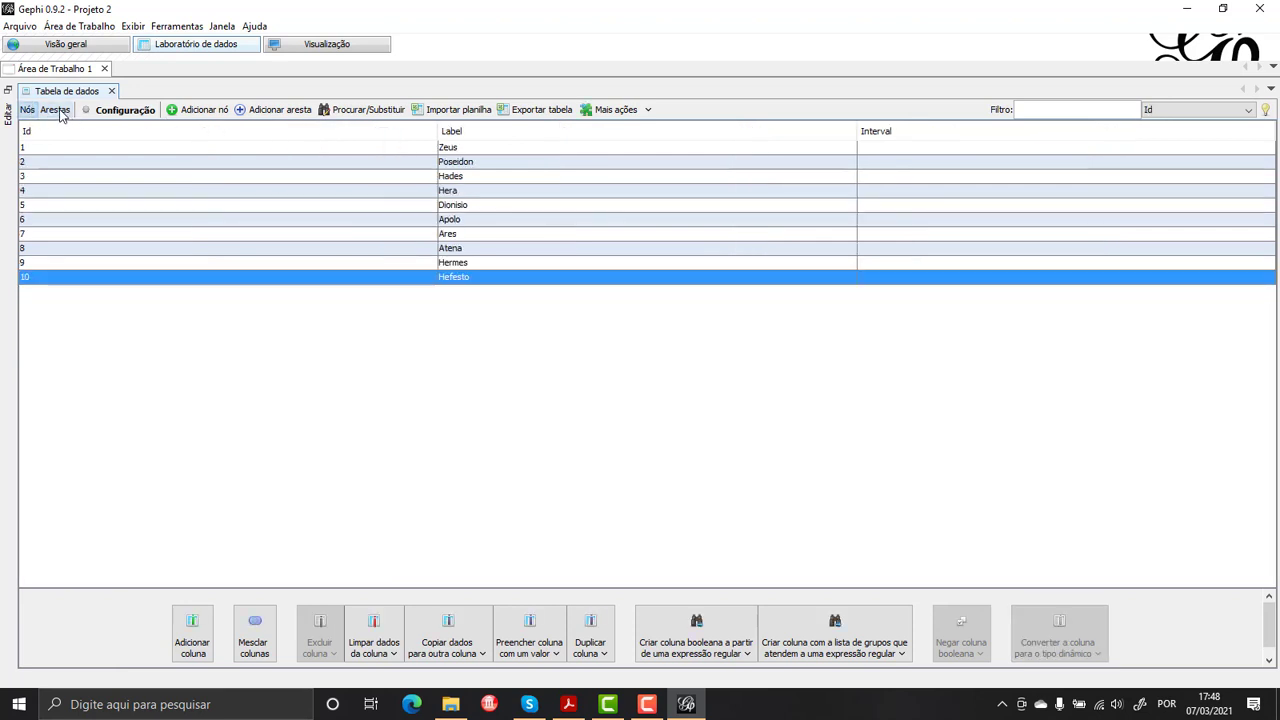
click(57, 111)
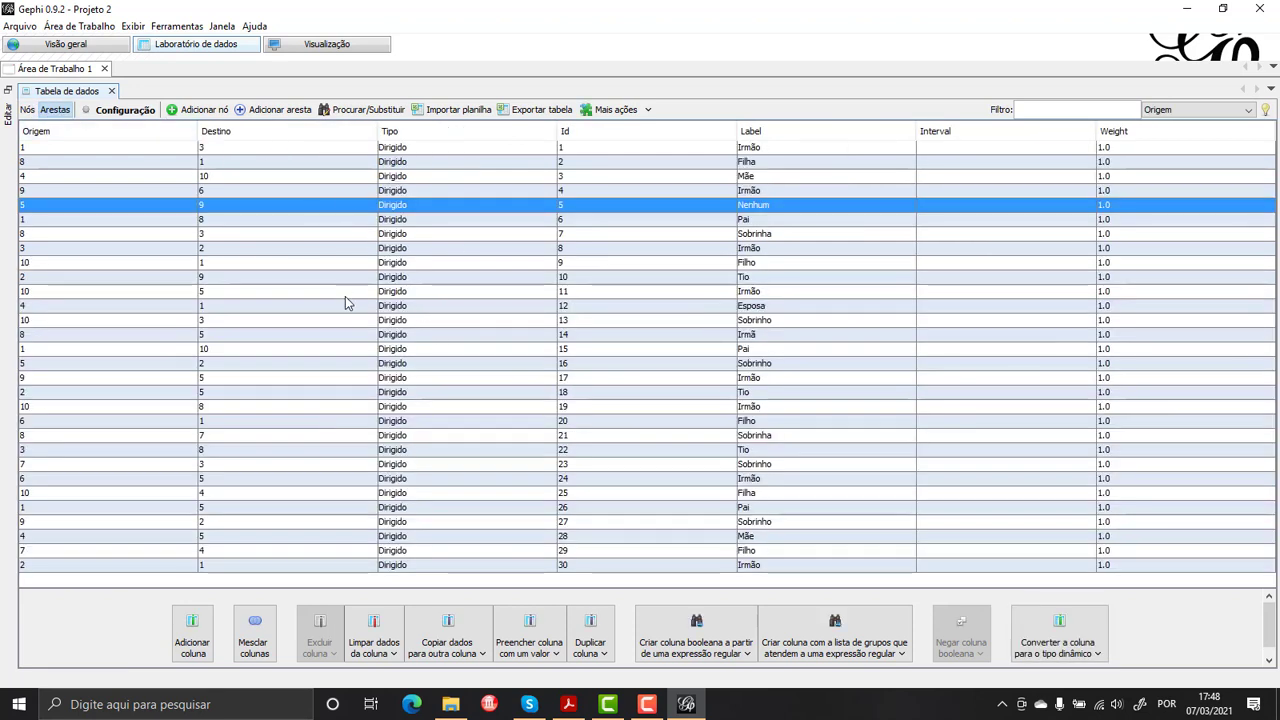
click(345, 297)
Step: Color the nodes in Visão geral by a Grau ranking with the light-orange-to-dark-red palette
click(65, 44)
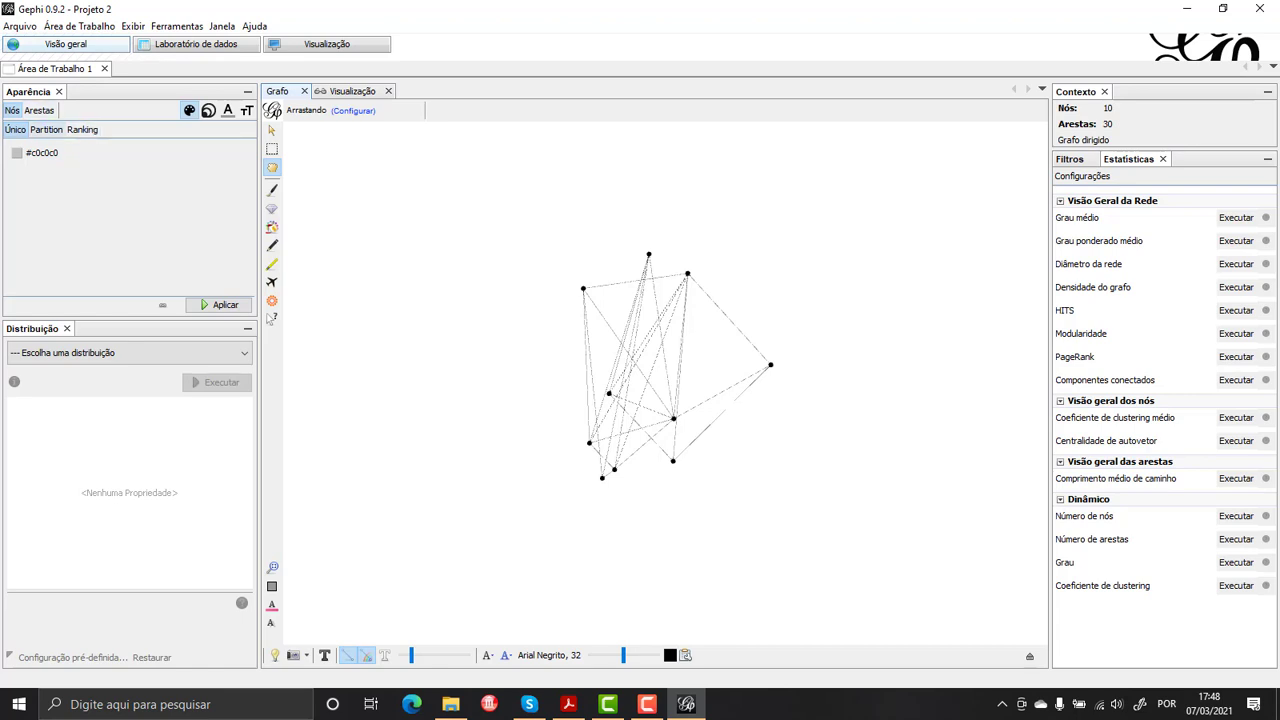
click(82, 129)
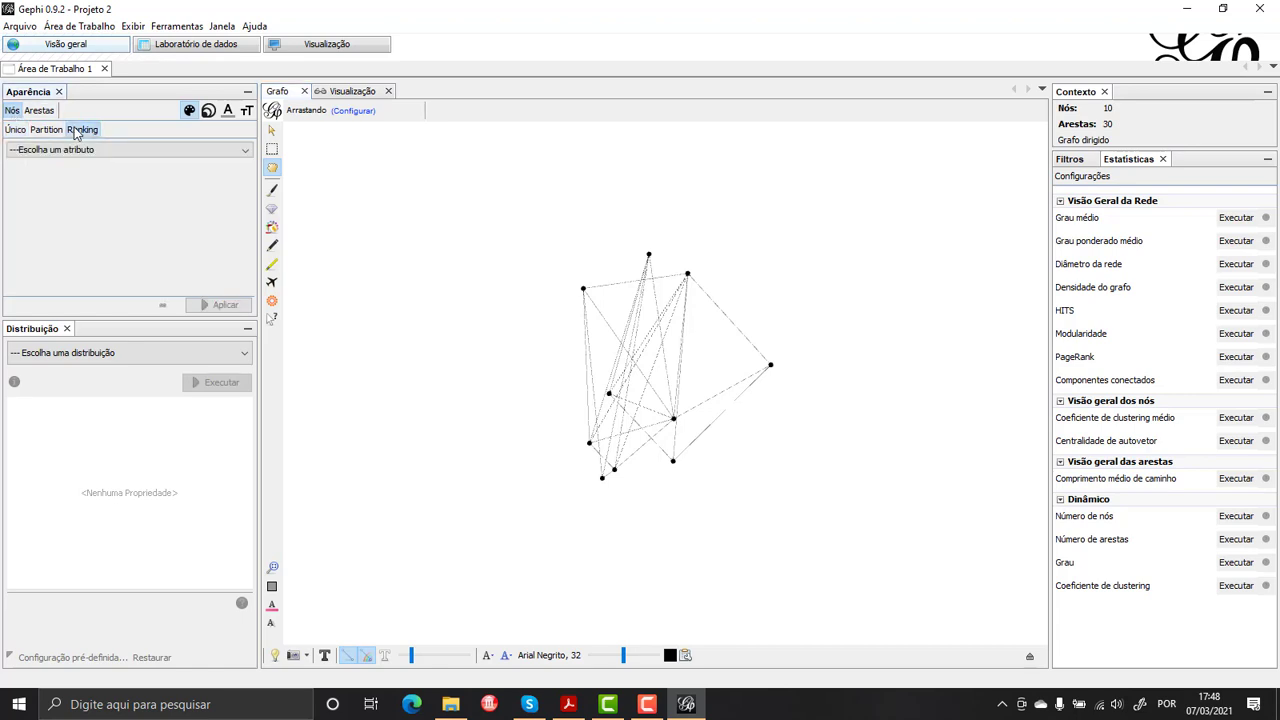
click(143, 152)
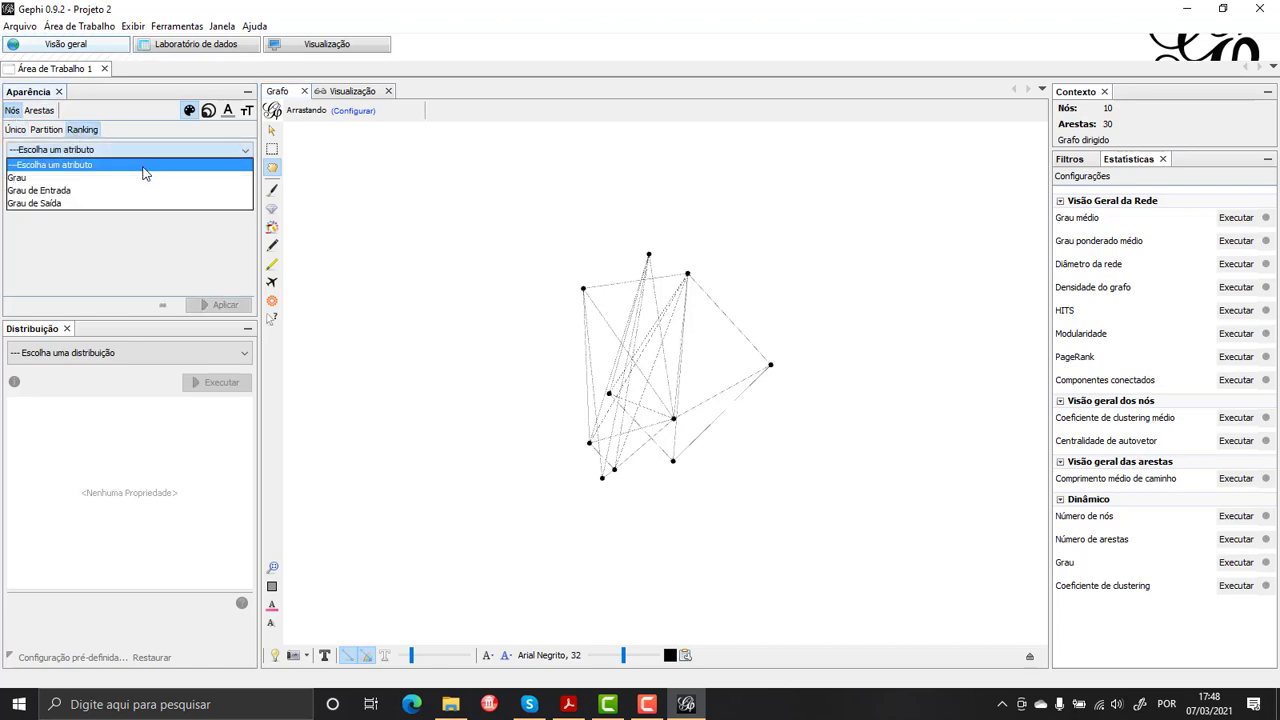
click(139, 178)
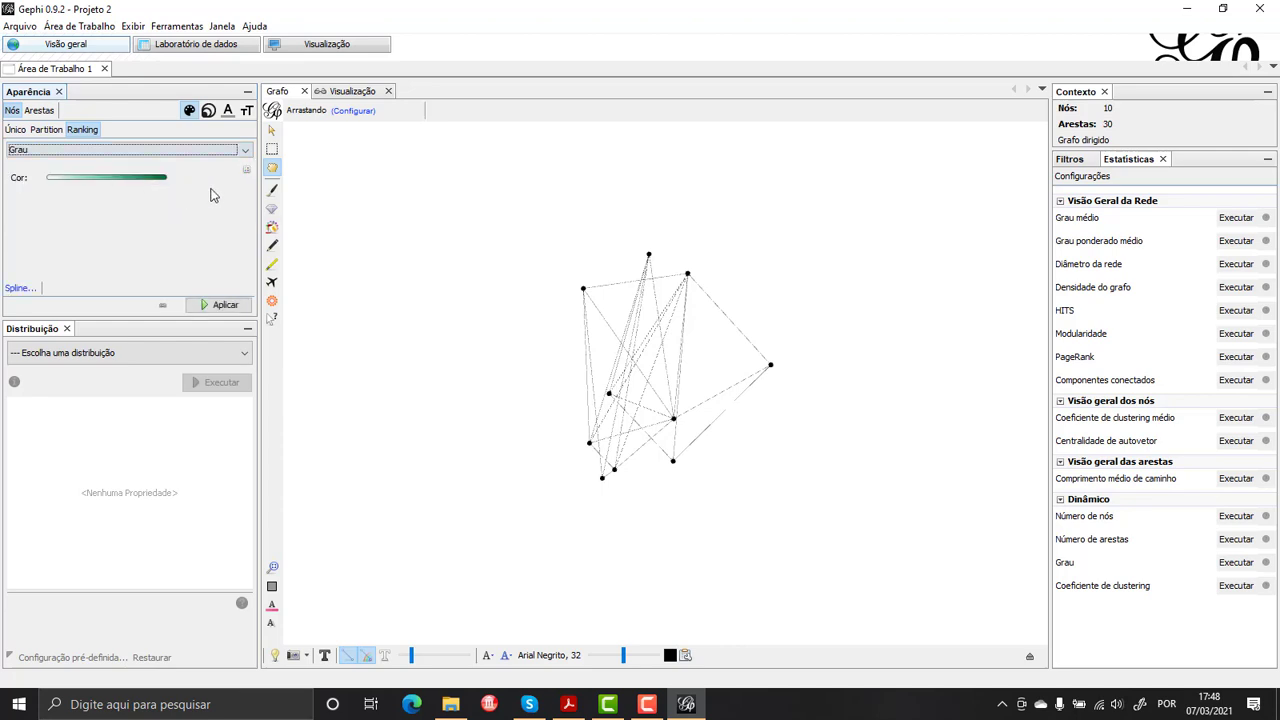
click(248, 178)
mouse_move(226, 173)
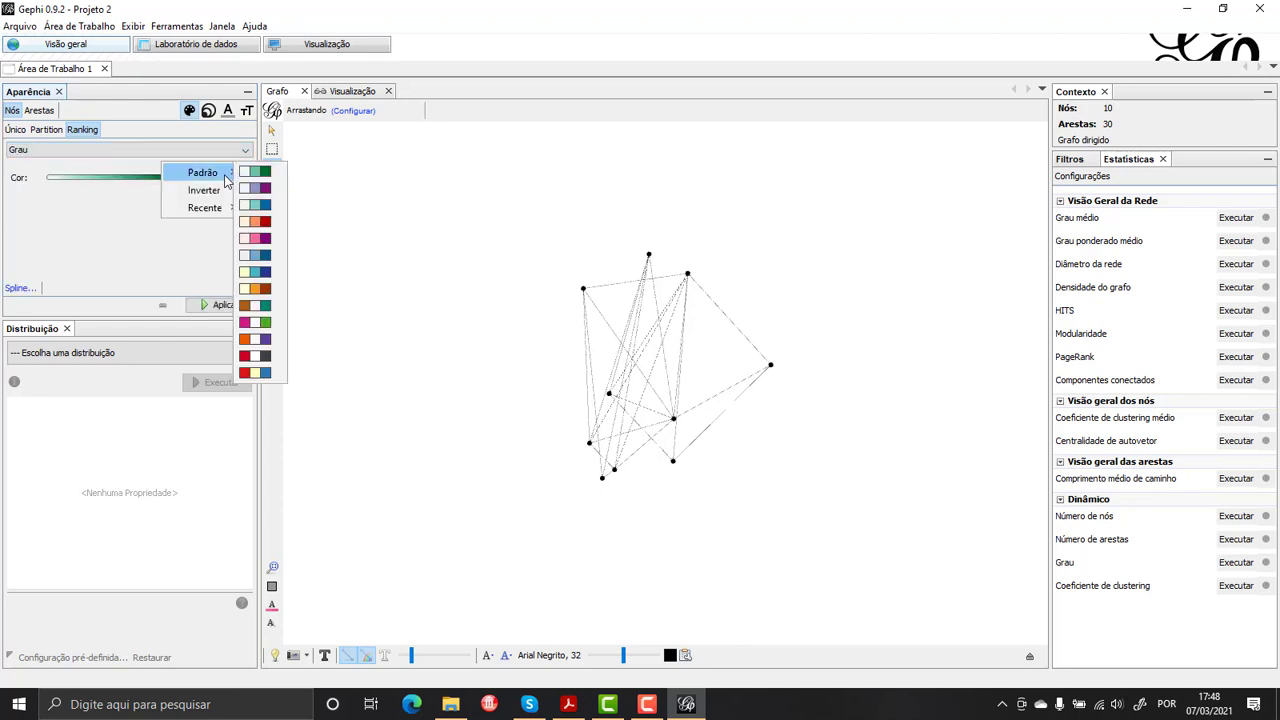
click(251, 222)
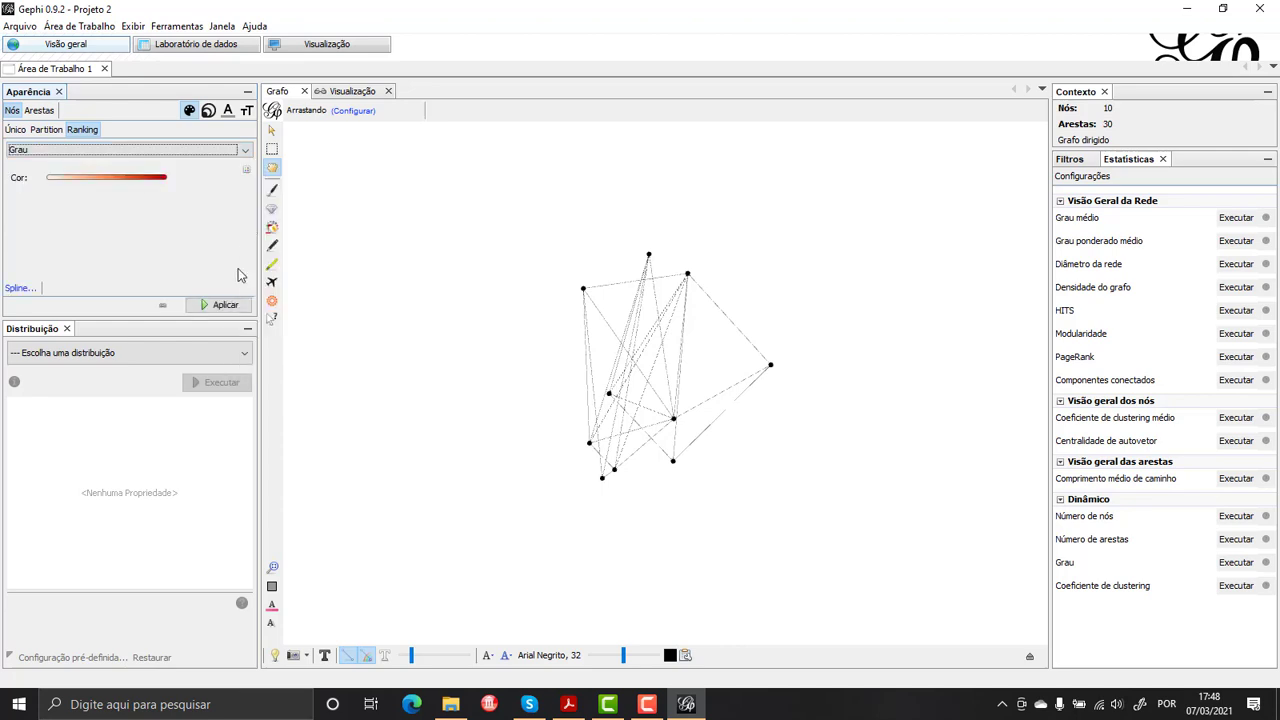
click(220, 304)
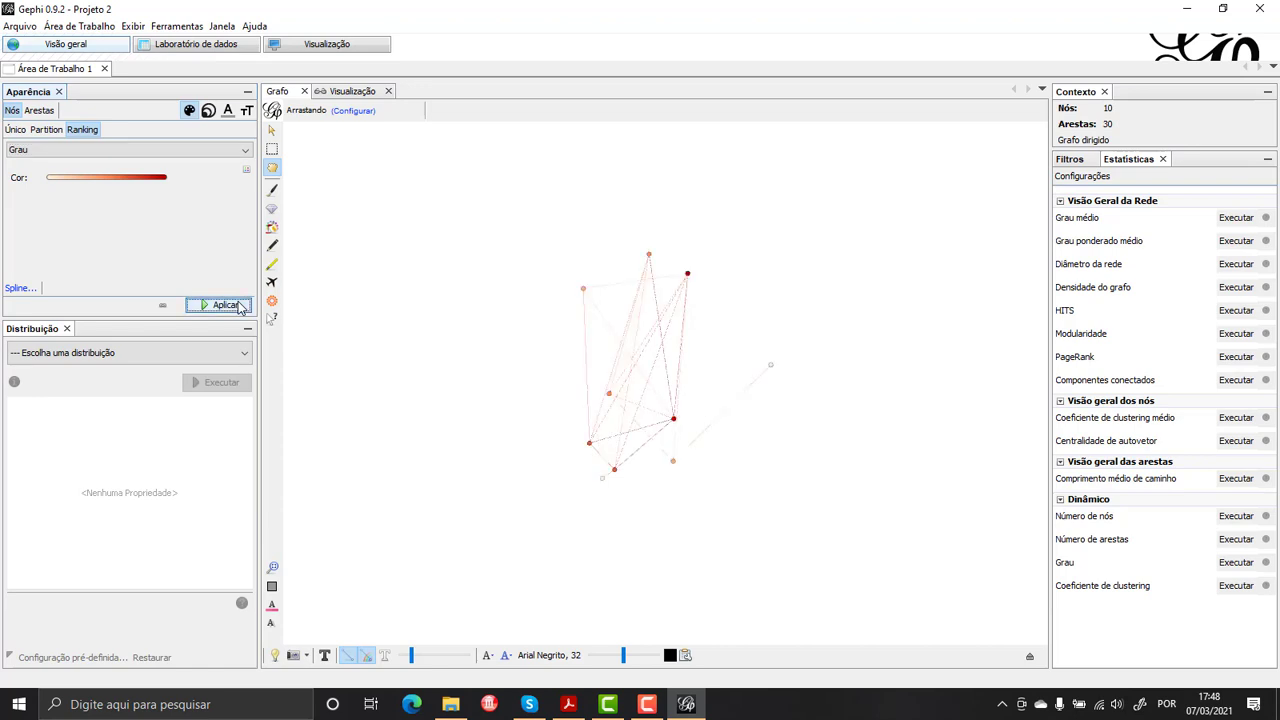
Step: Size the nodes by a Grau ranking, with minimum size 20 and maximum size 80
click(208, 110)
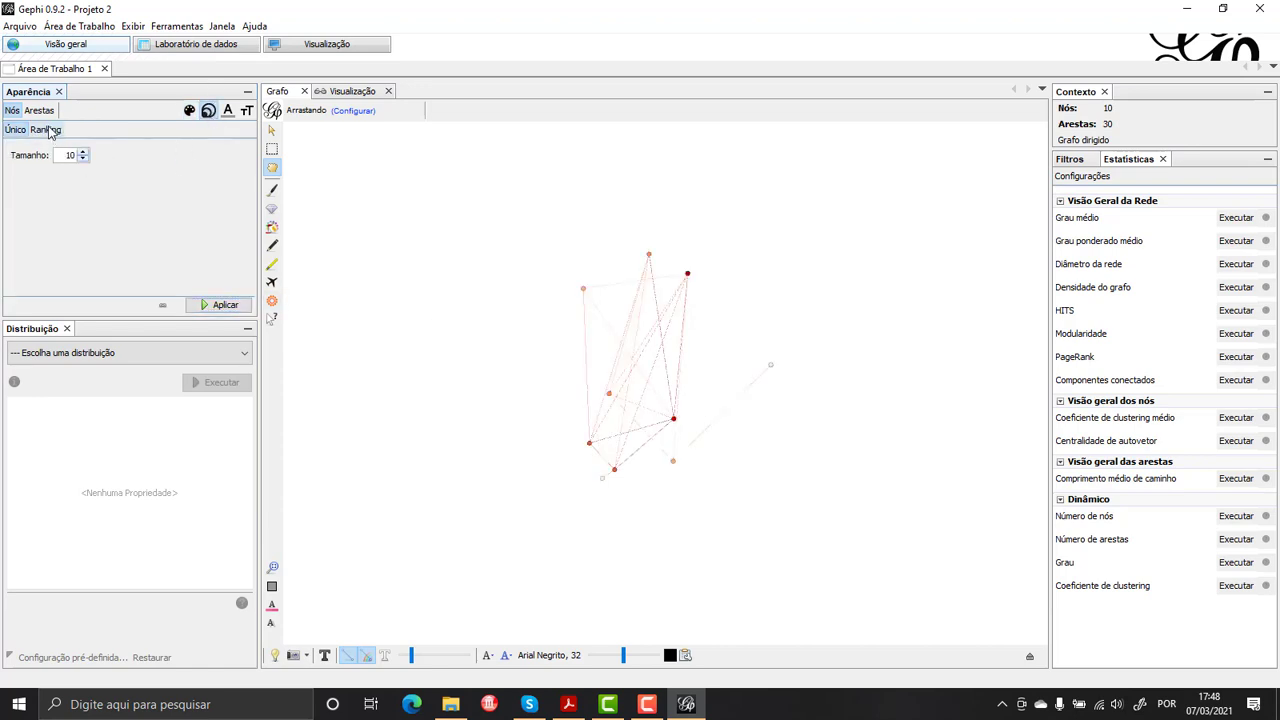
click(45, 129)
click(111, 151)
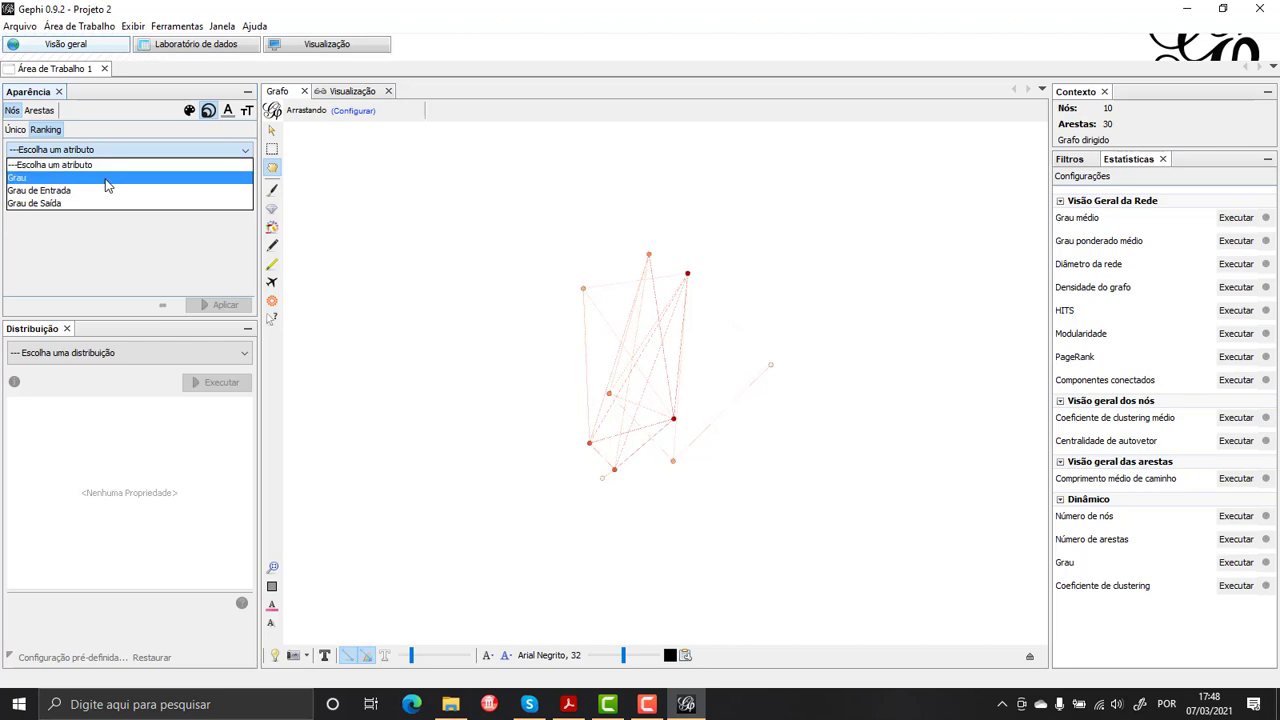
click(109, 178)
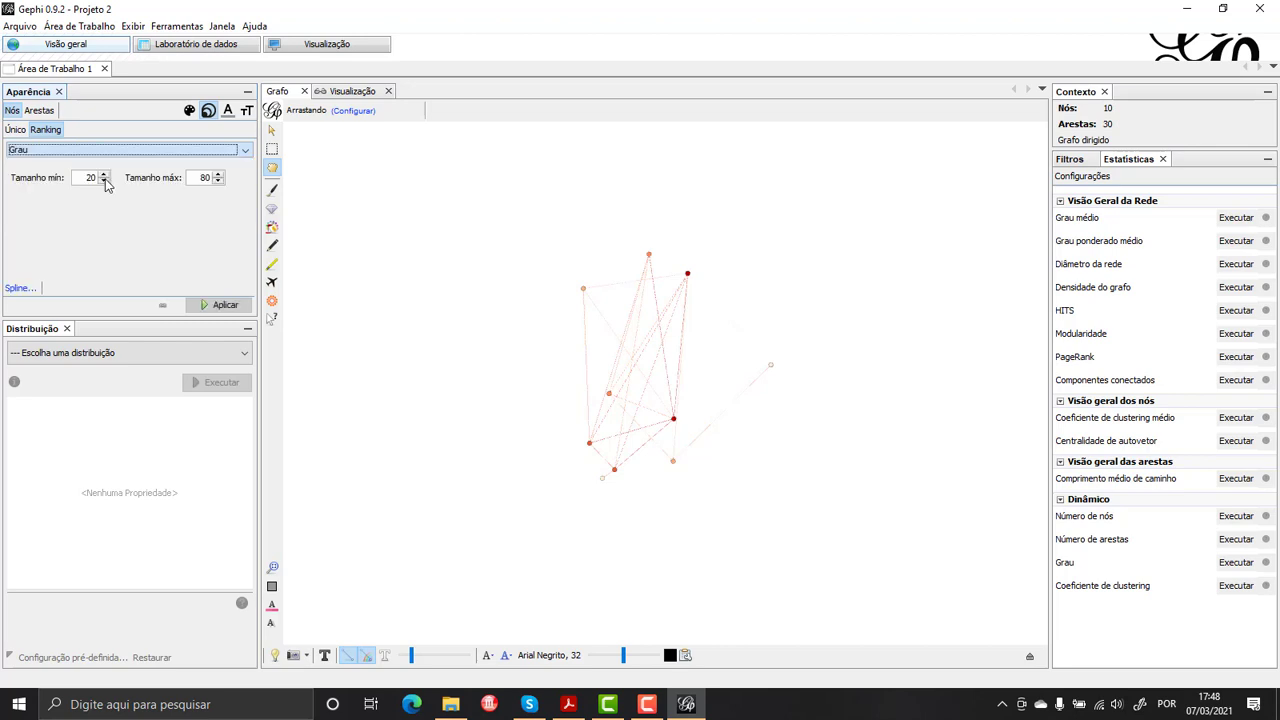
click(215, 304)
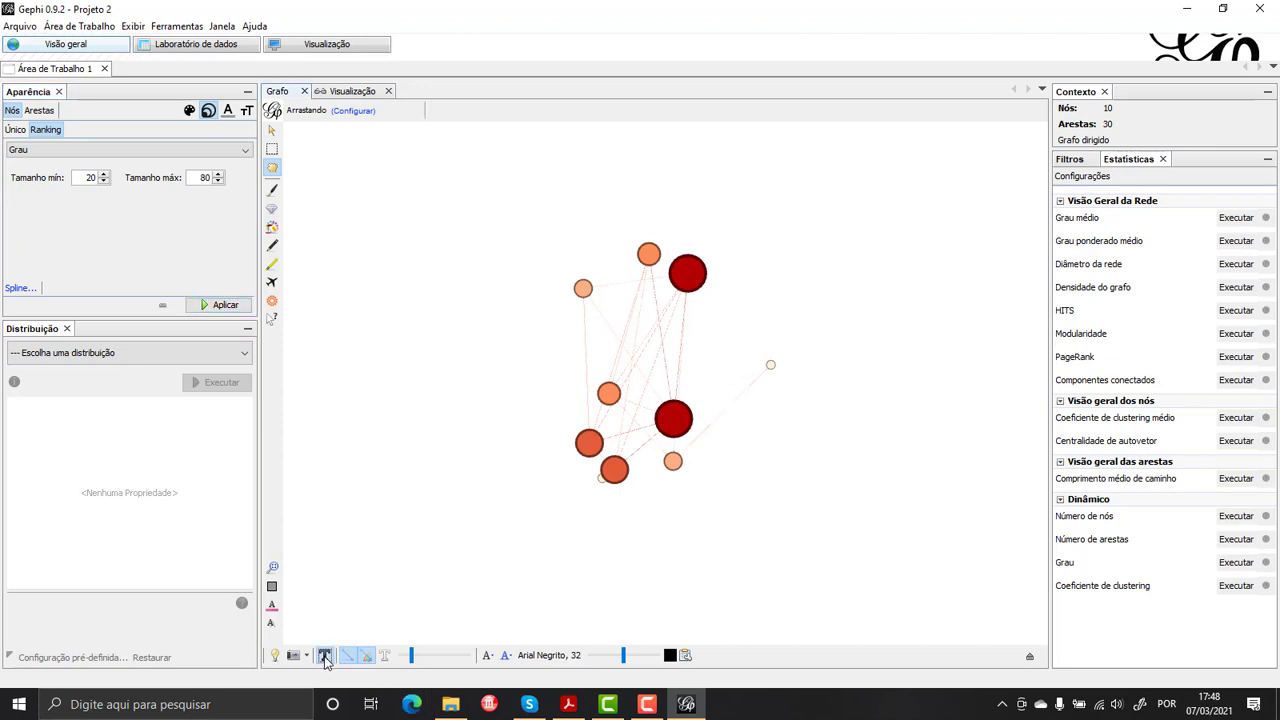
Step: Show the node labels and spread the god nodes apart into a loose ring around Poseidon
click(324, 656)
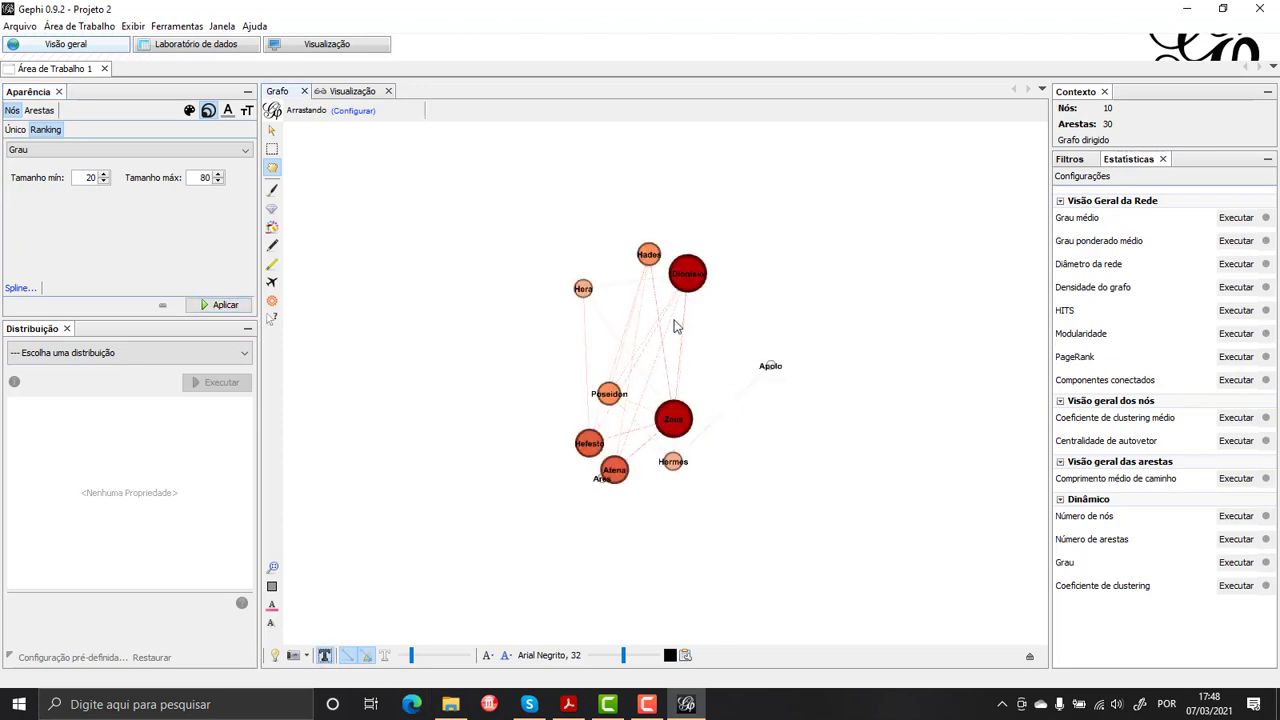
drag(692, 280, 748, 280)
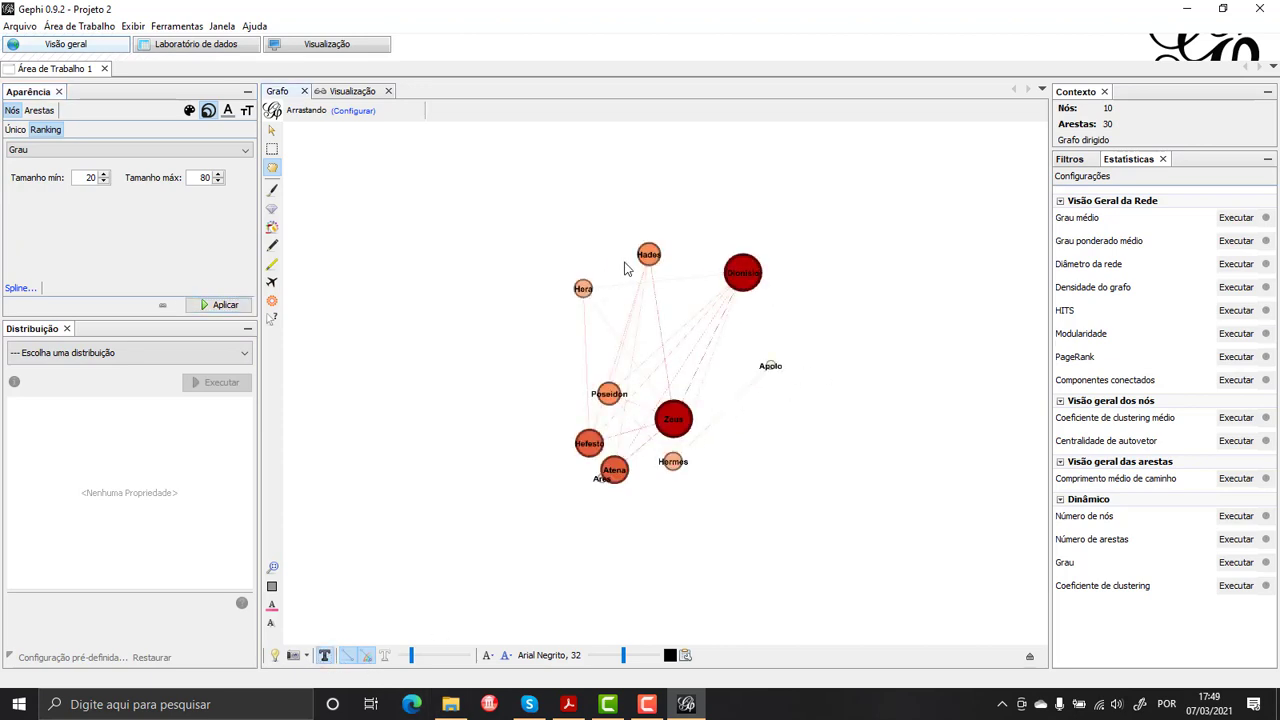
drag(648, 253, 651, 230)
drag(588, 294, 534, 277)
drag(587, 456, 510, 443)
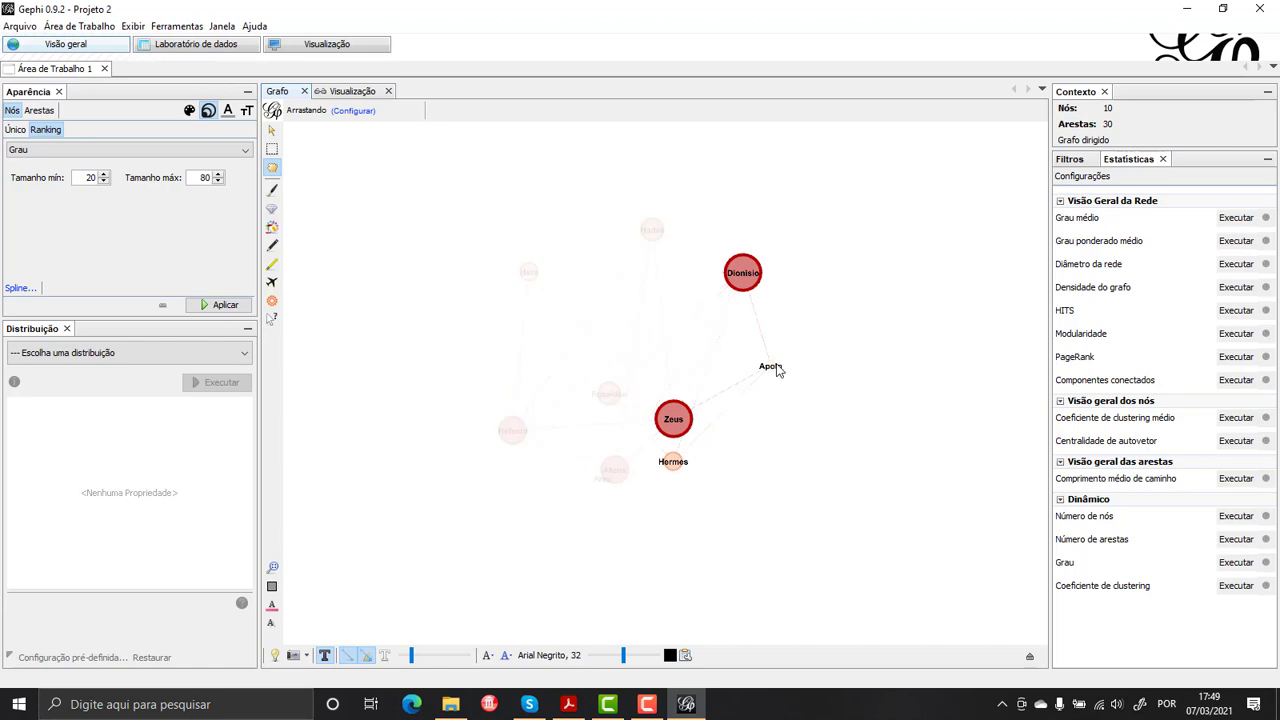
drag(776, 369, 803, 376)
drag(690, 476, 773, 519)
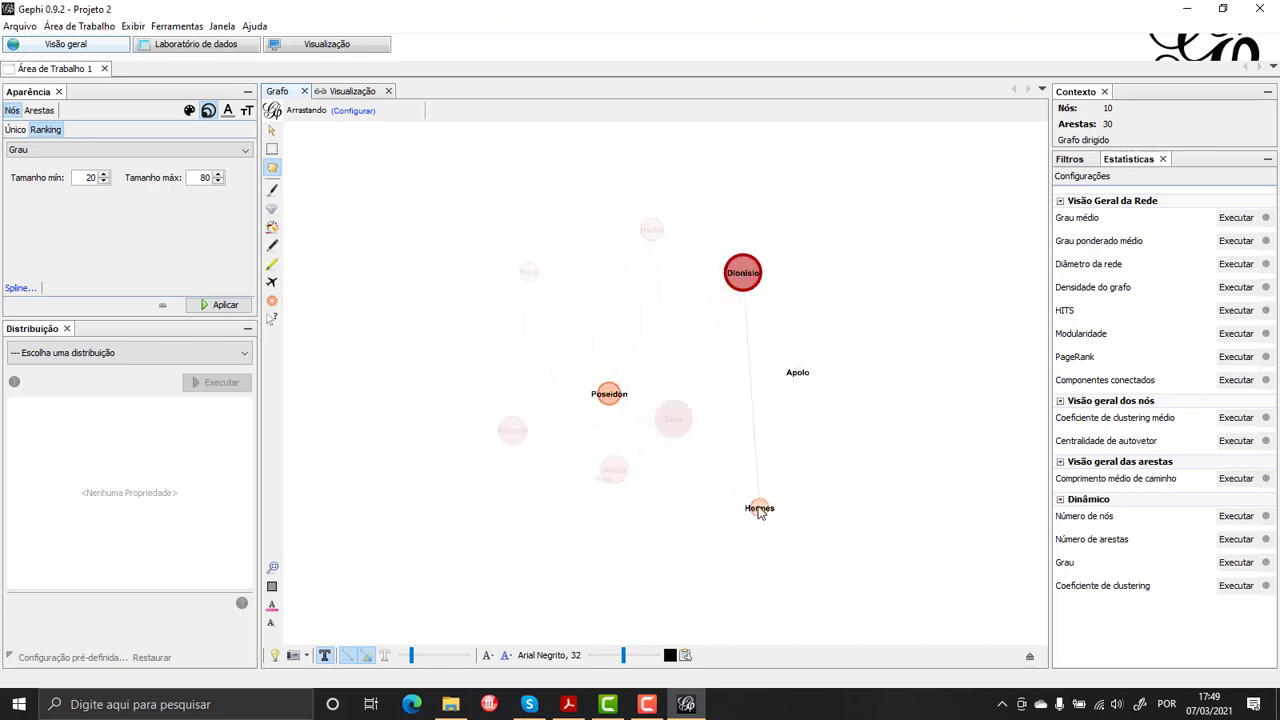
drag(608, 489, 578, 532)
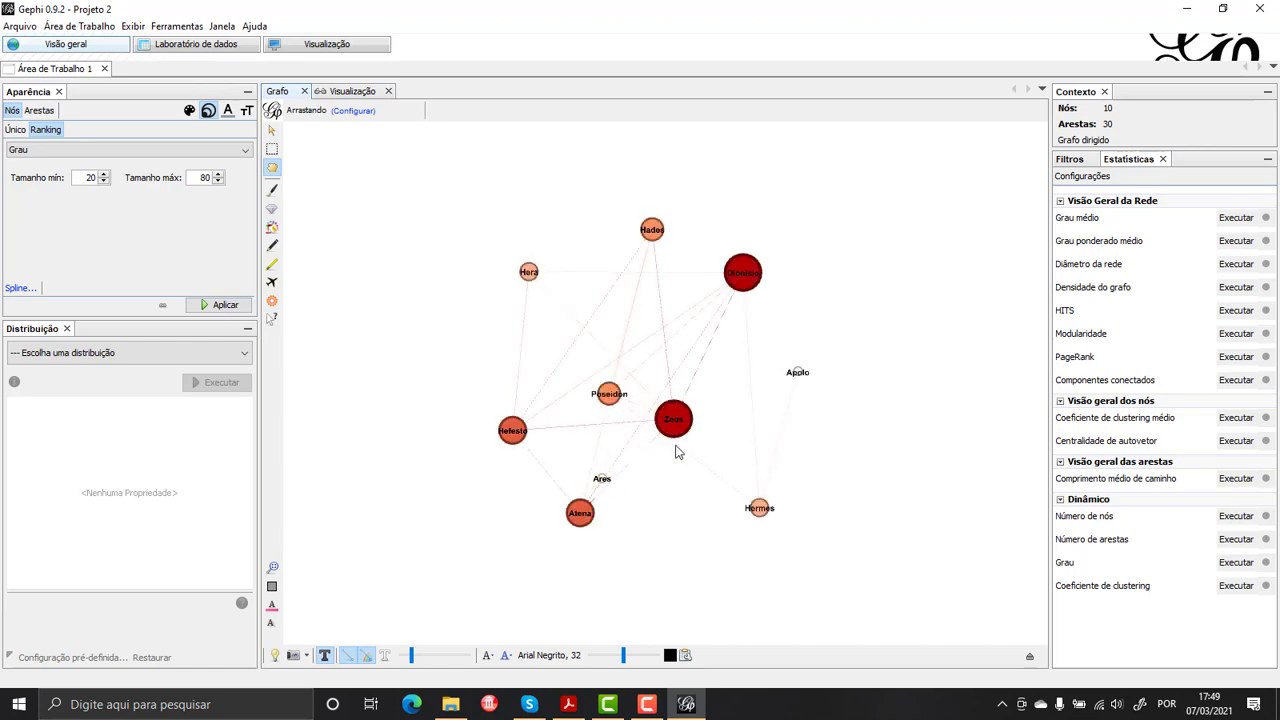
drag(675, 449, 694, 556)
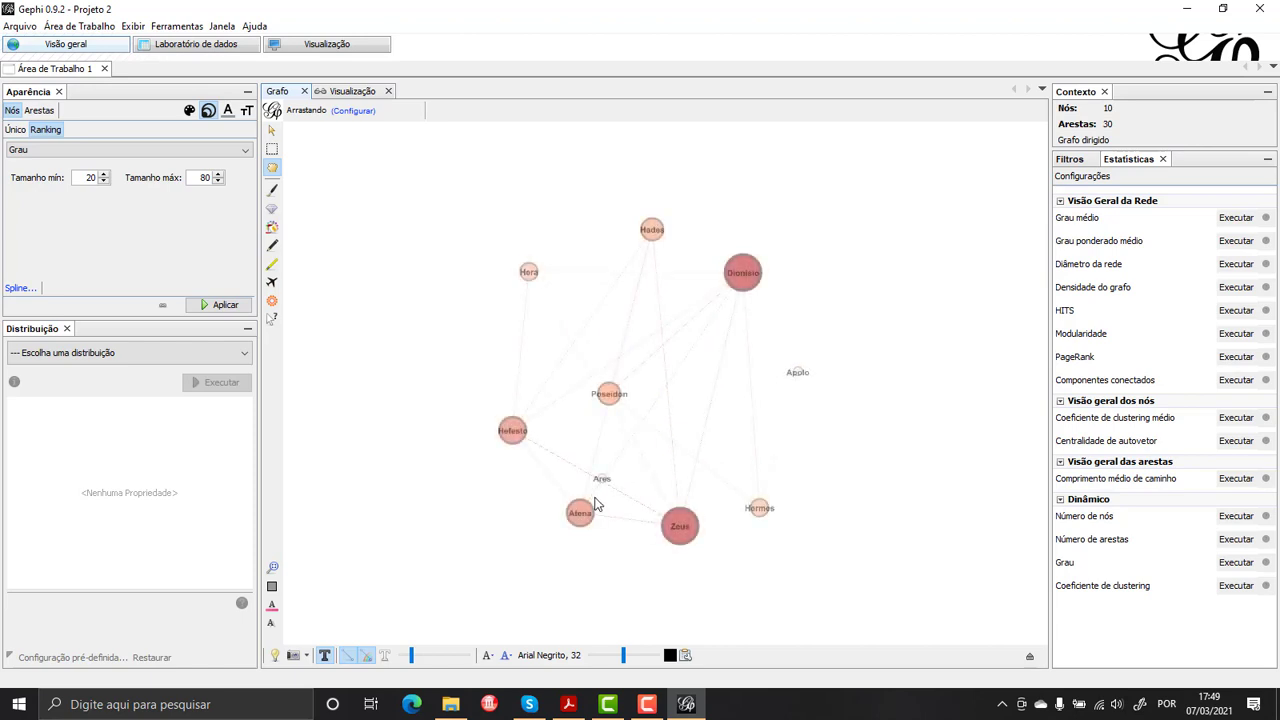
drag(603, 485, 521, 502)
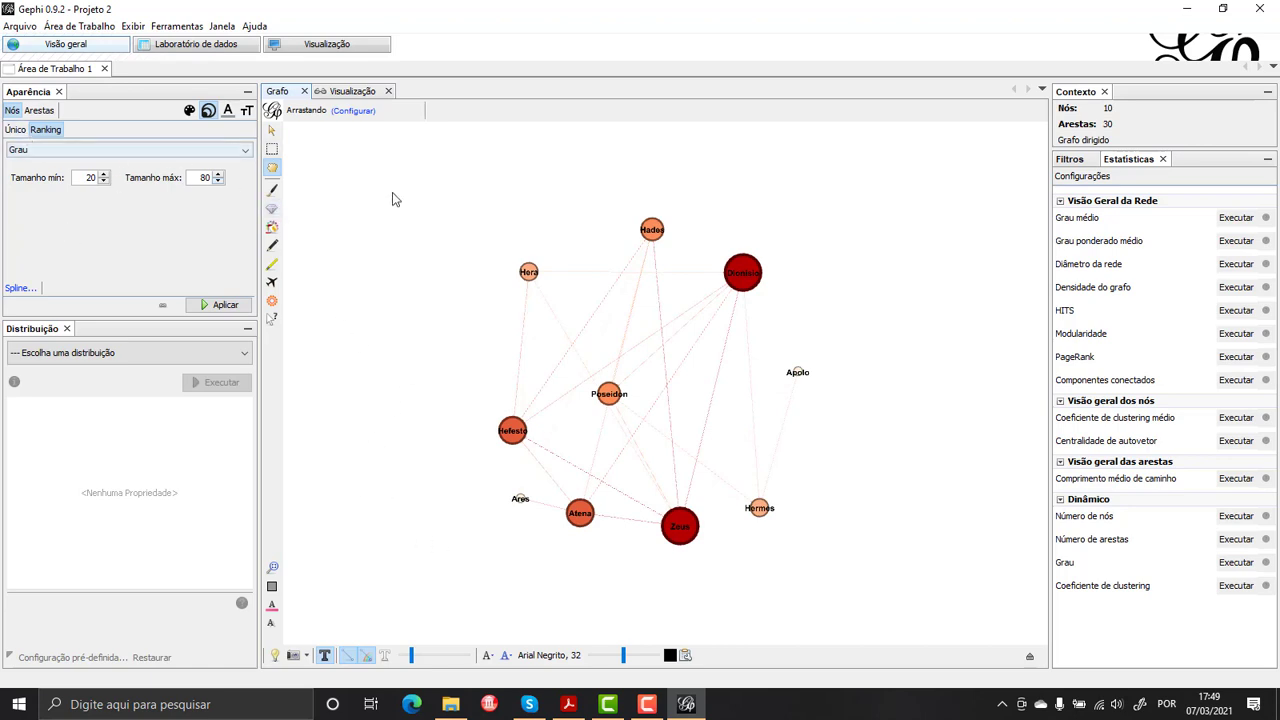
click(39, 110)
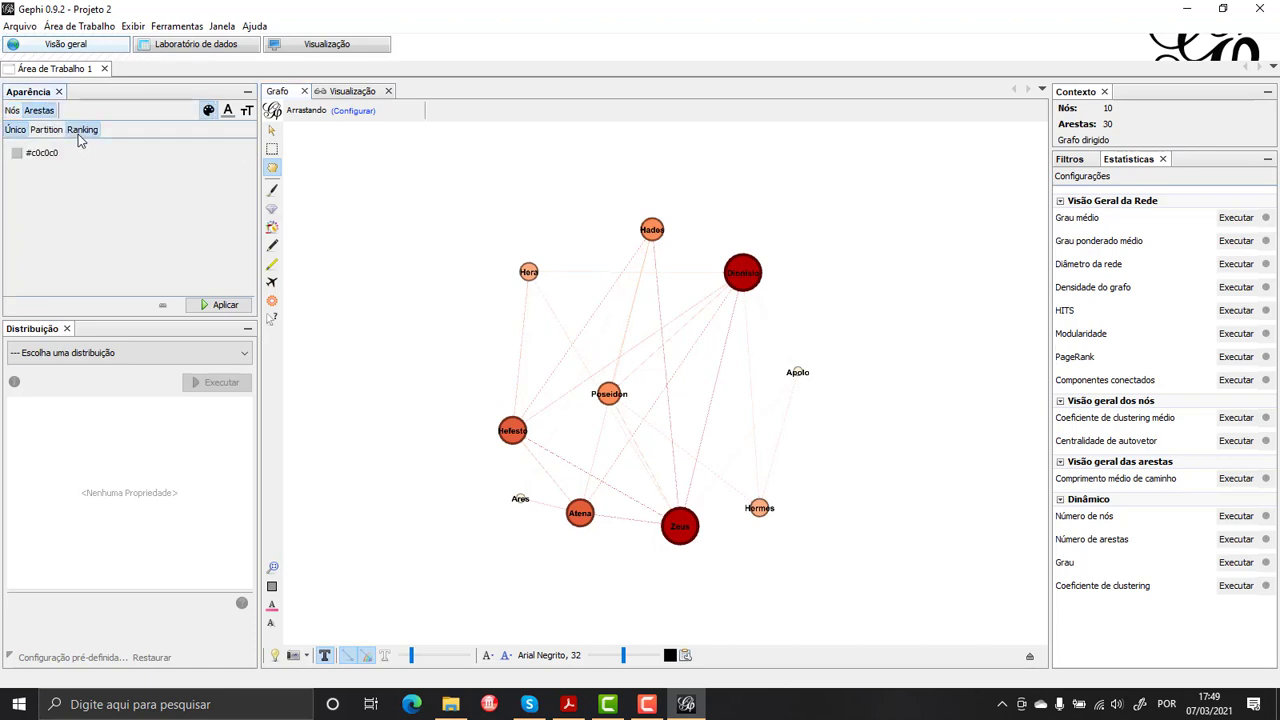
click(82, 130)
click(149, 150)
click(135, 192)
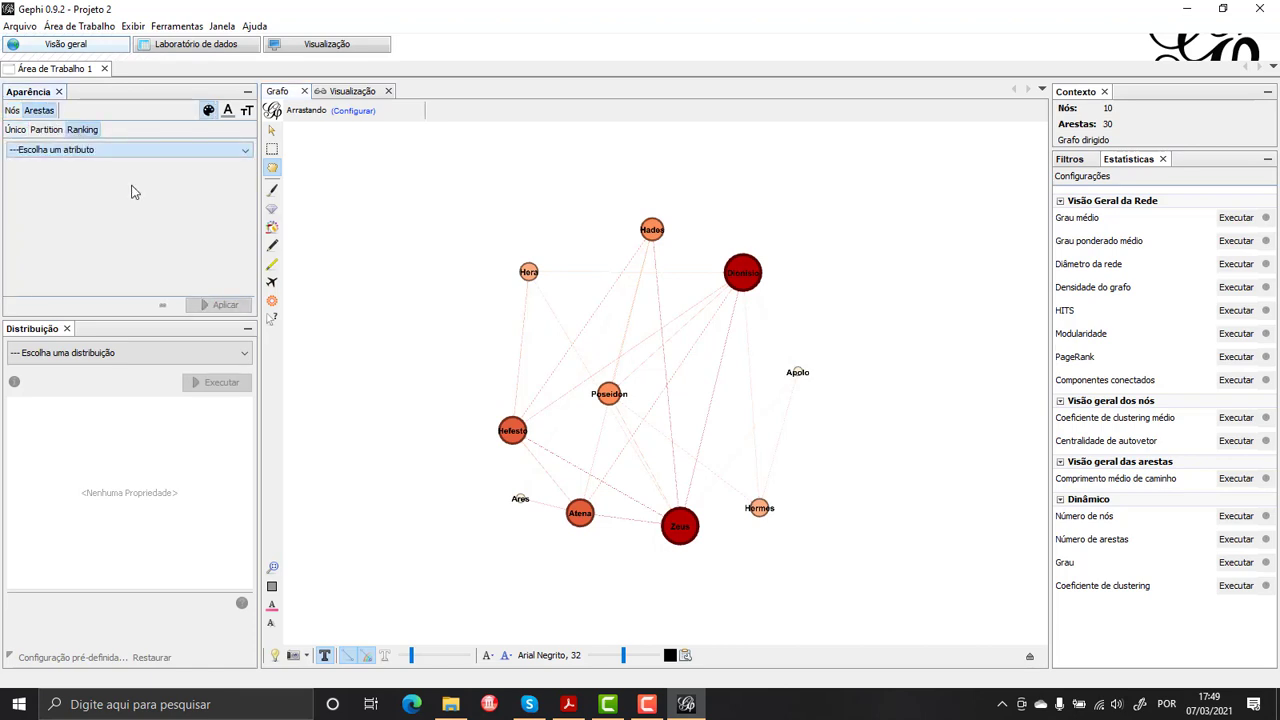
click(130, 153)
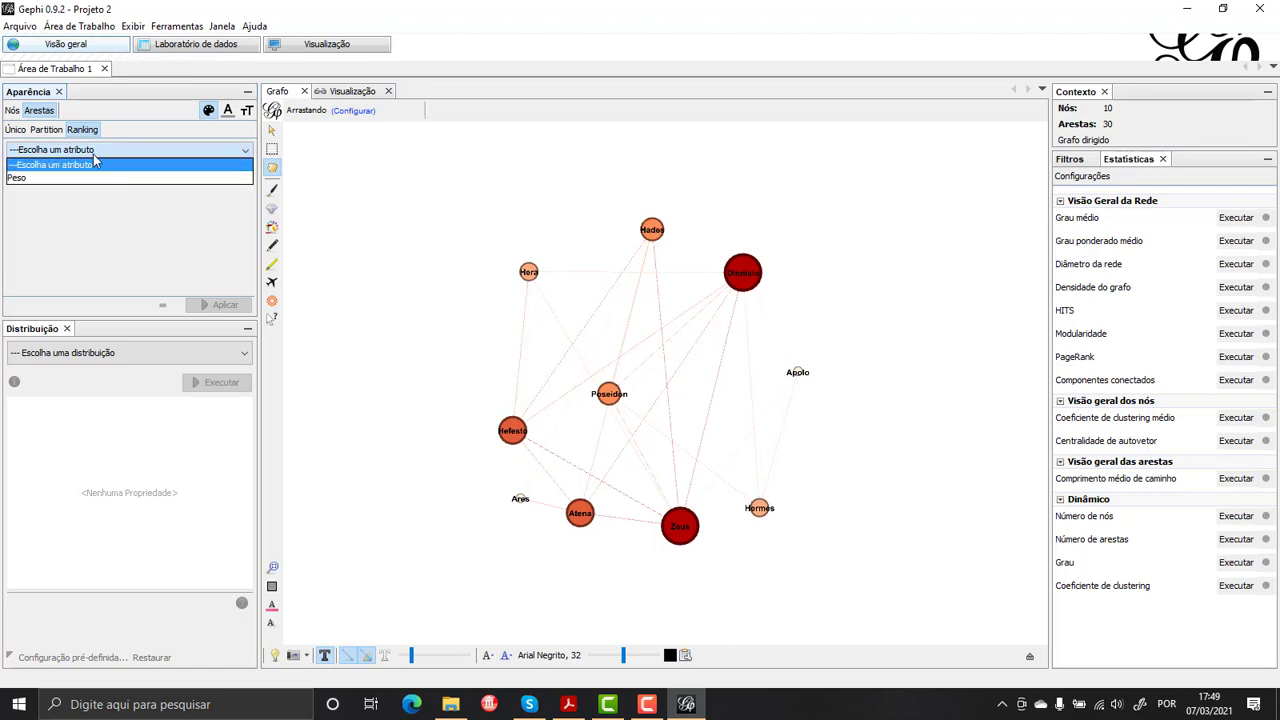
click(27, 148)
Step: Apply the single crimson color #d1004b to all edges
click(15, 130)
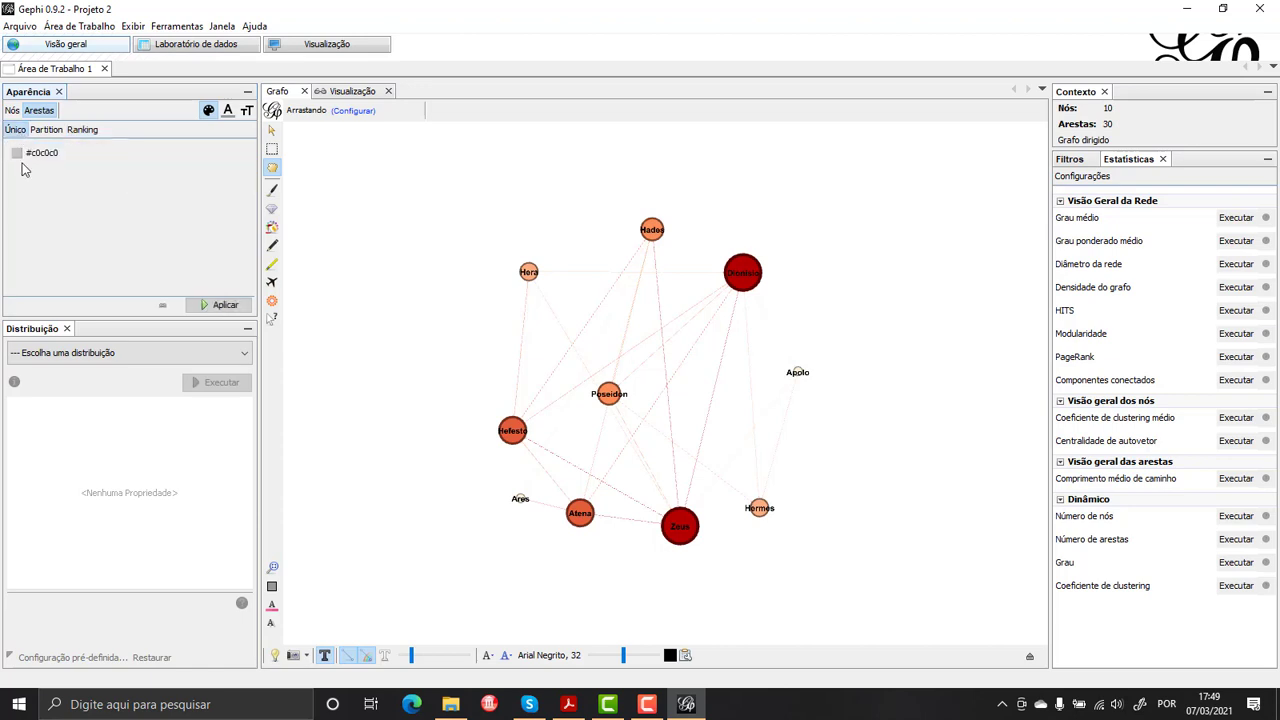
click(18, 154)
click(19, 153)
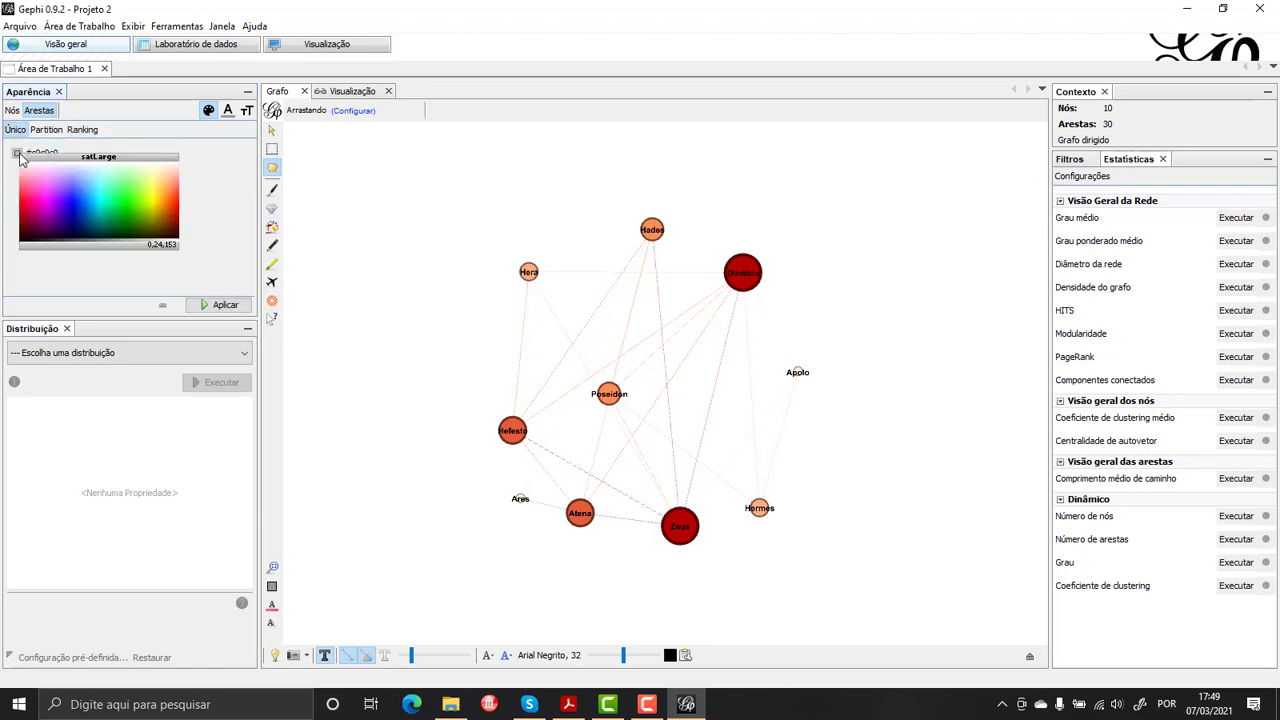
click(29, 209)
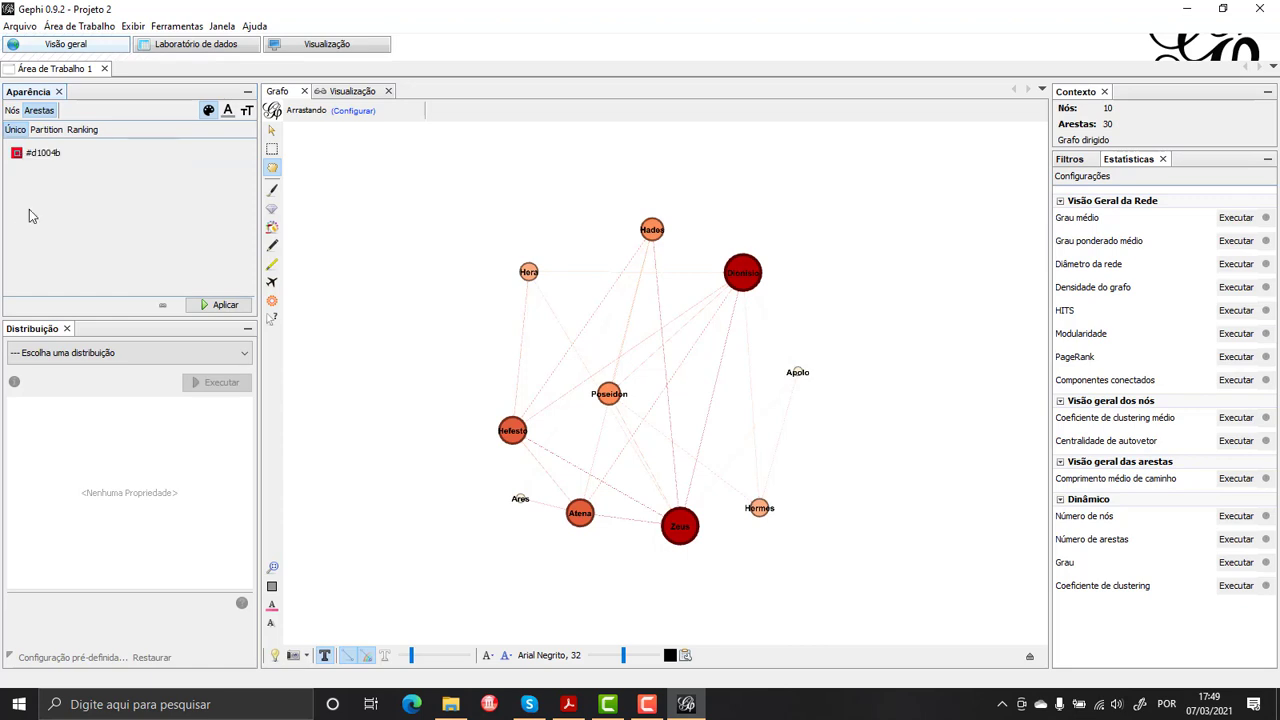
click(238, 306)
Step: Recolor all edges with the single dark blue #00069e
click(16, 153)
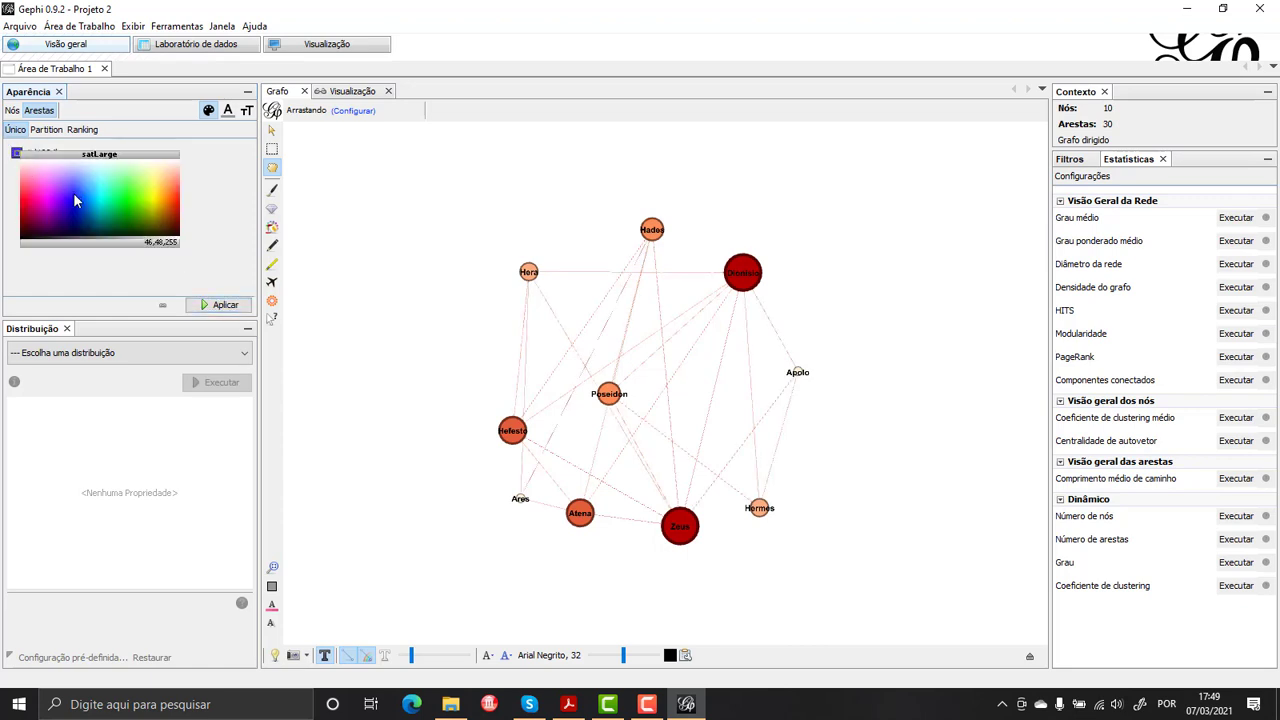
click(75, 215)
click(225, 308)
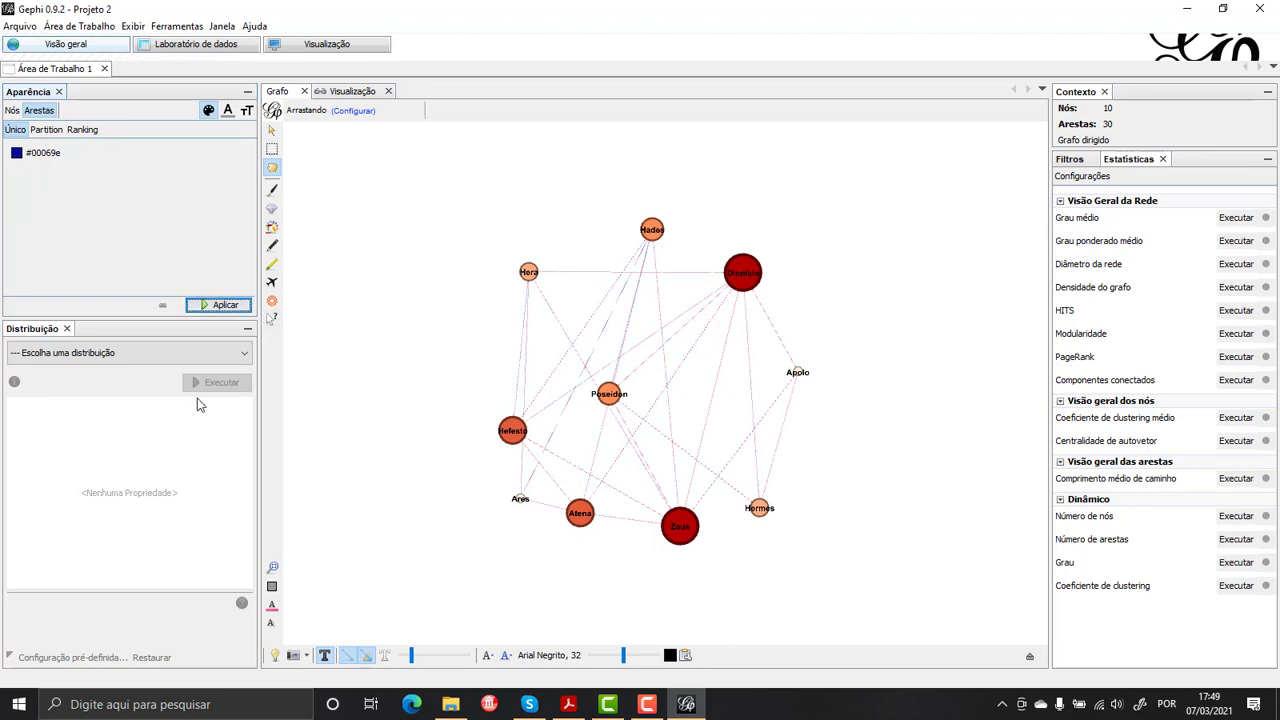
Step: Show the edge labels and color them all with the near-black purple #18001f
click(228, 111)
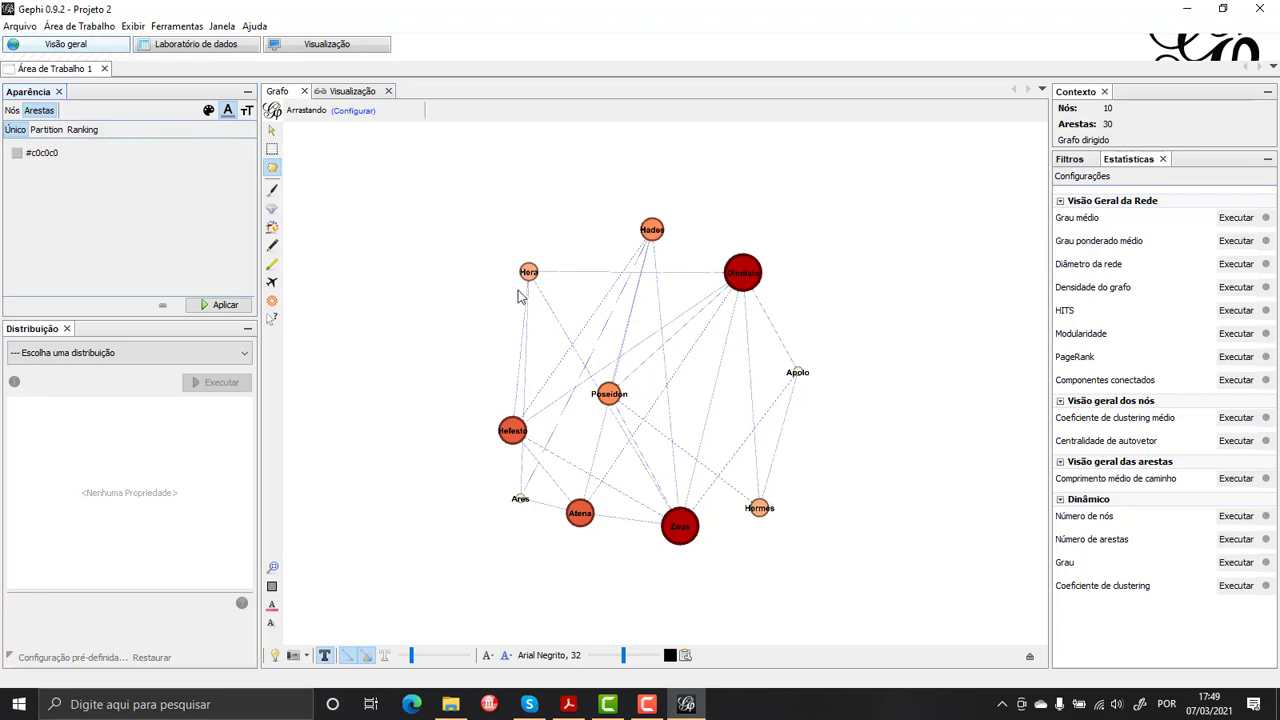
click(386, 656)
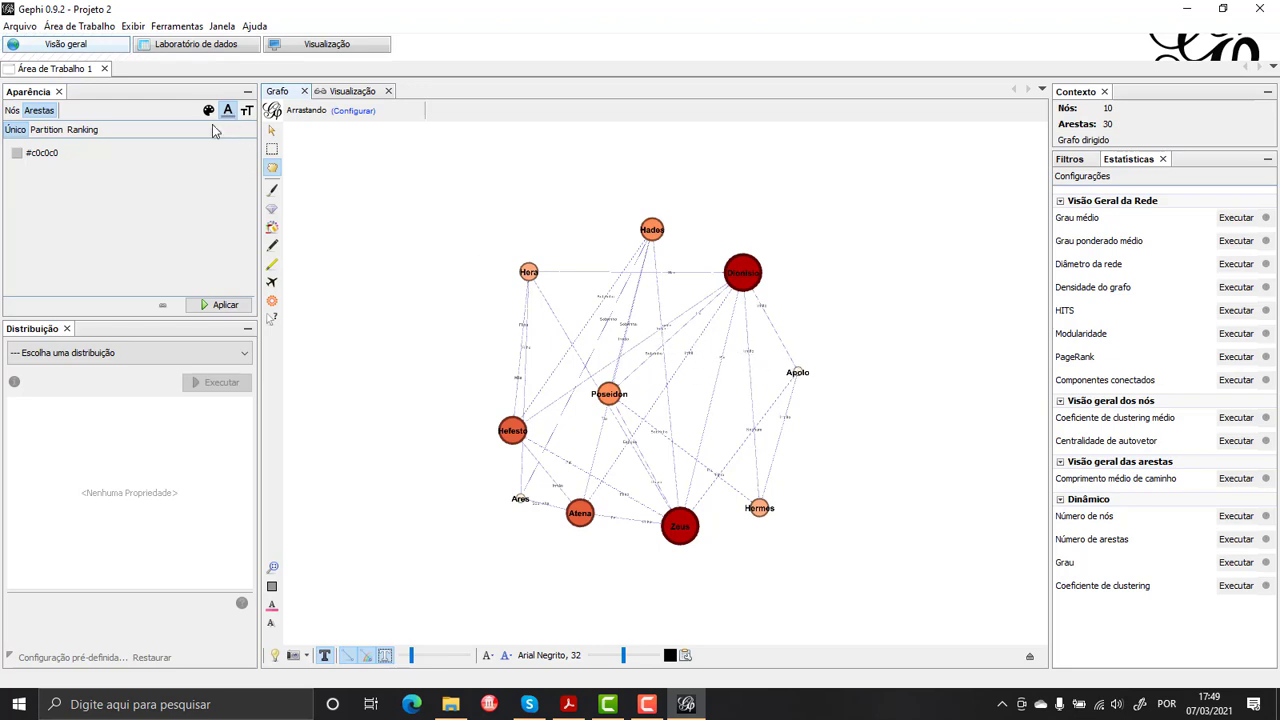
click(17, 153)
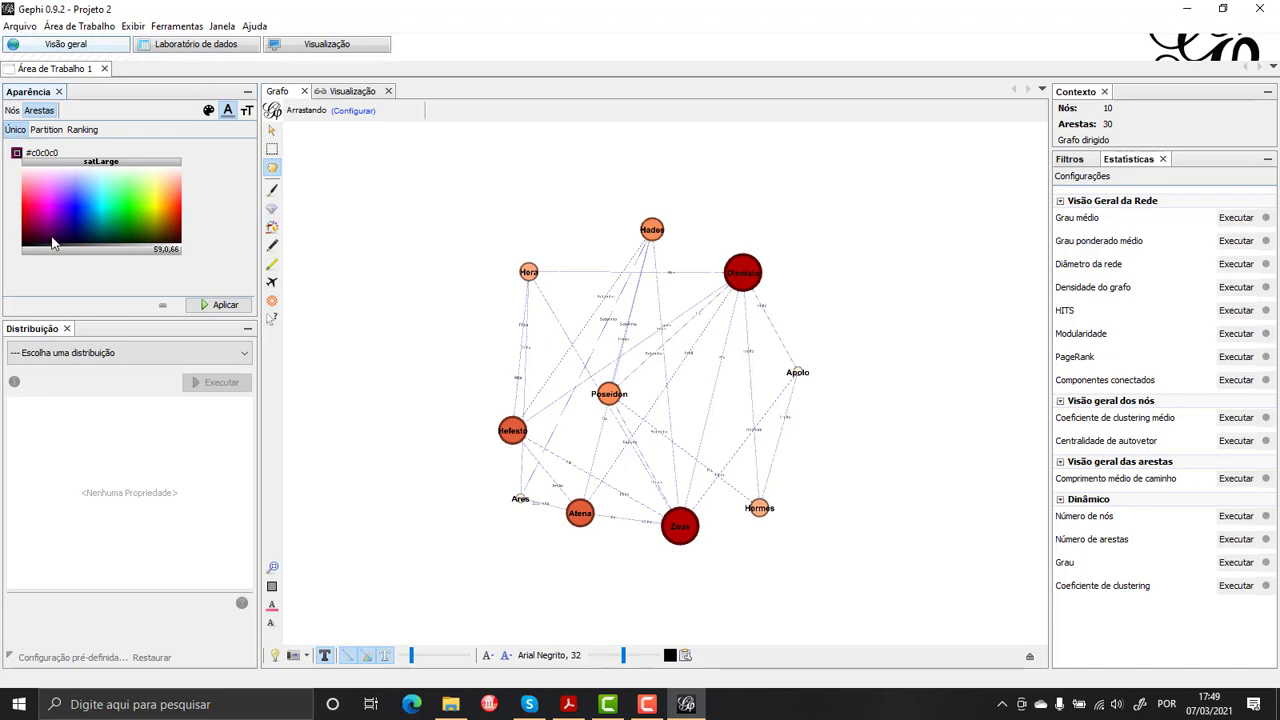
click(51, 237)
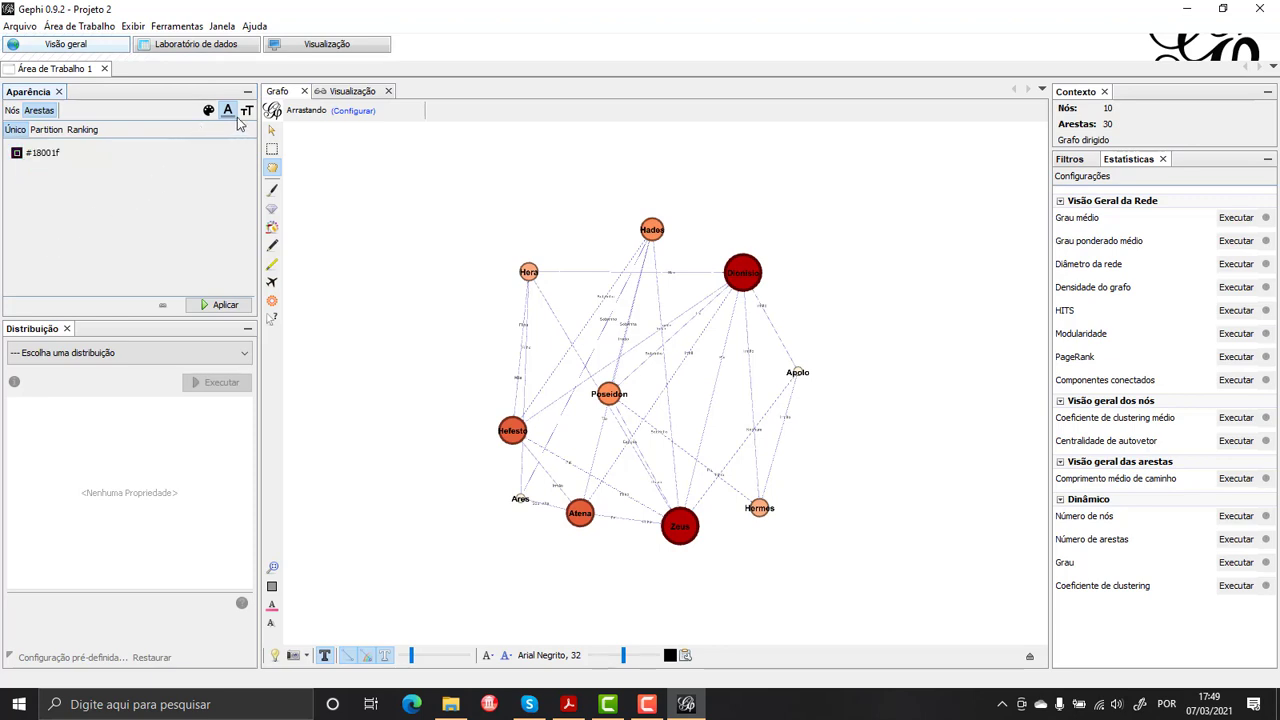
click(228, 308)
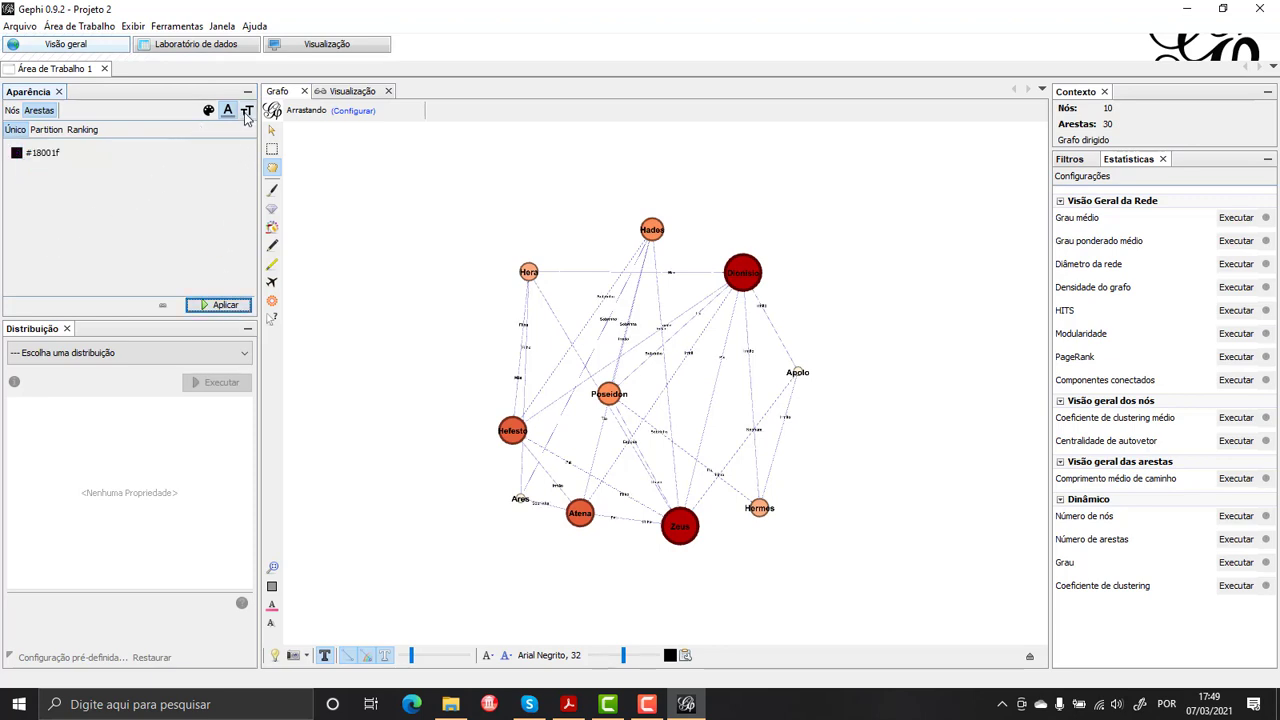
Step: Size the edge labels by a Peso ranking, with minimum size 1 and maximum size 3
click(247, 112)
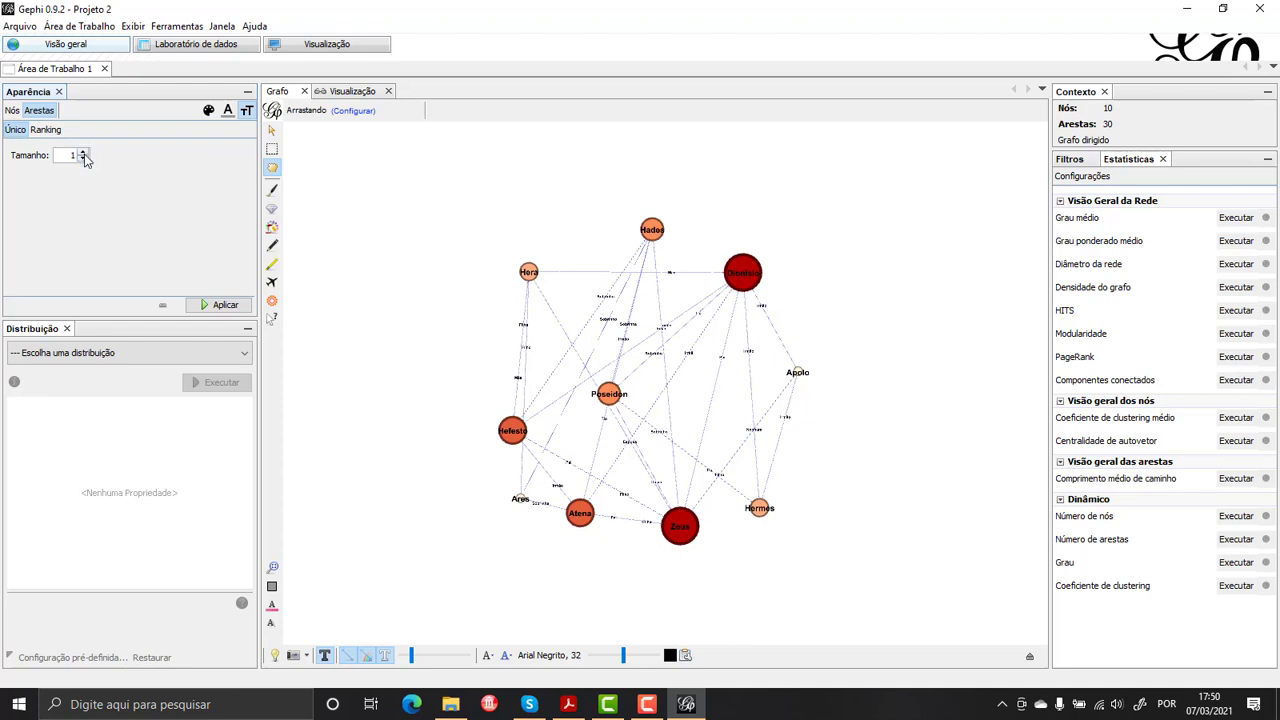
click(45, 129)
click(60, 150)
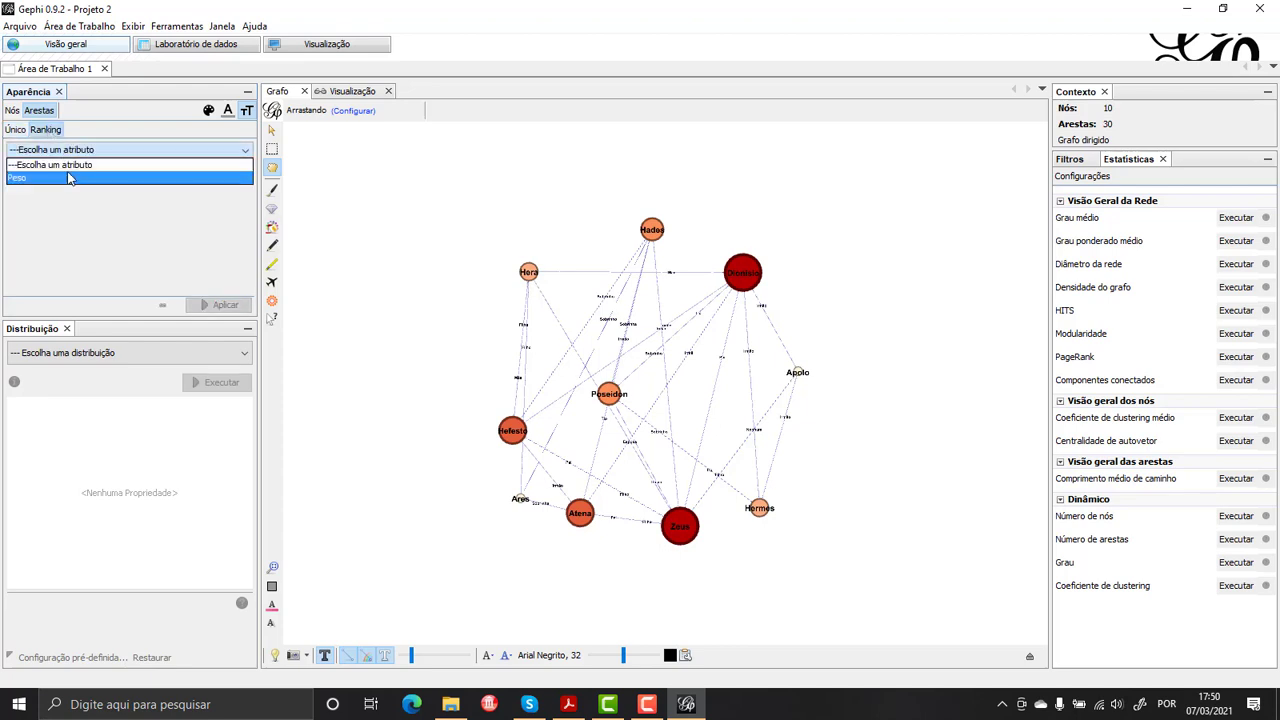
click(69, 178)
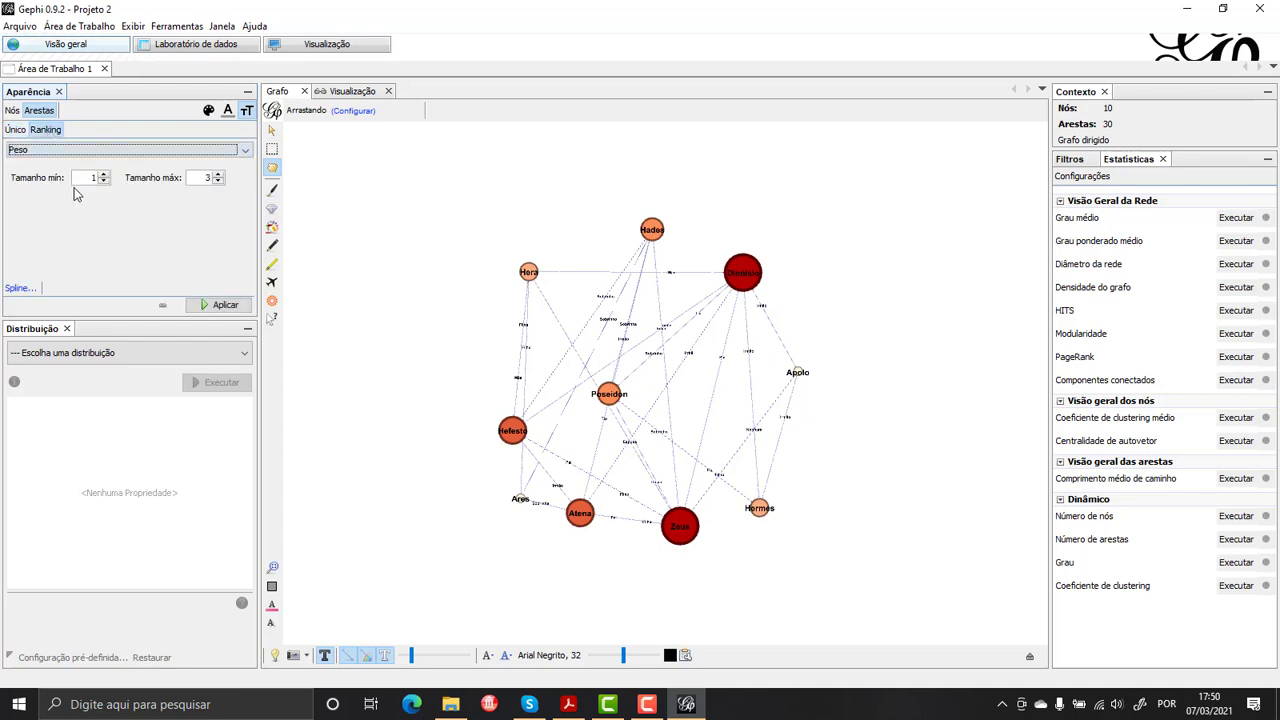
click(218, 306)
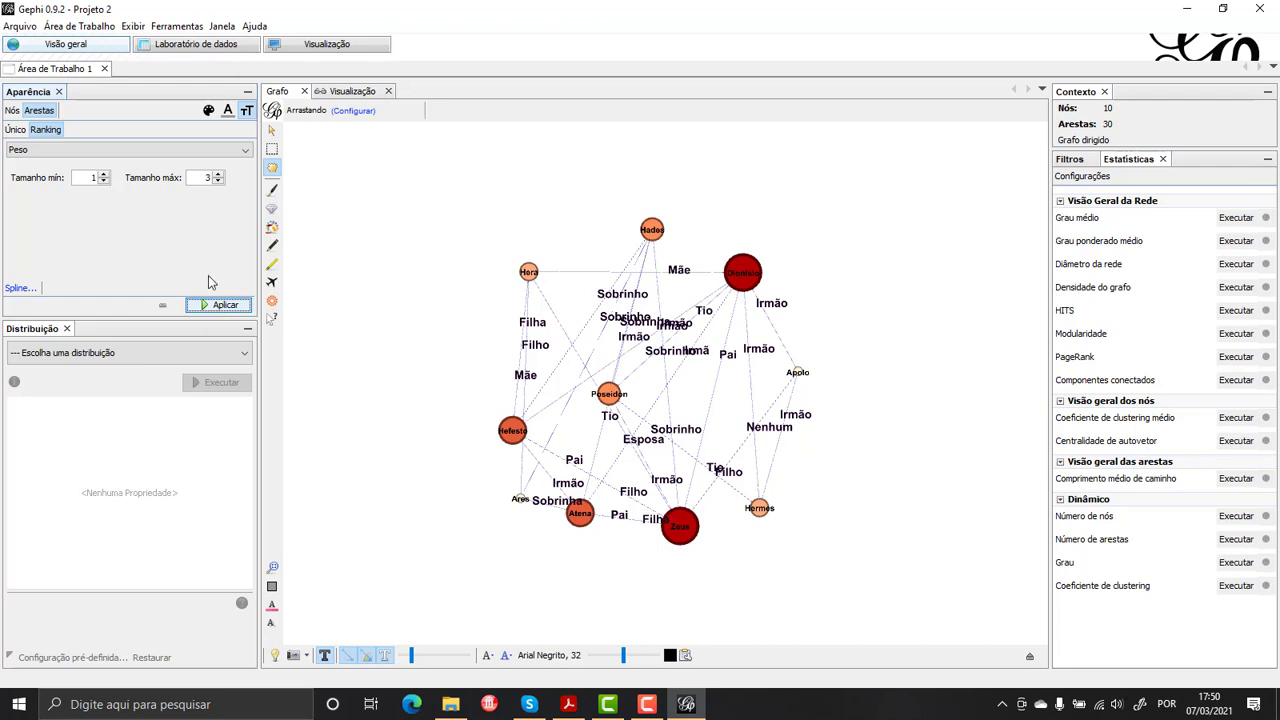
Step: Give all edge labels a single uniform size, trying 1,5 first and settling on 2
click(15, 129)
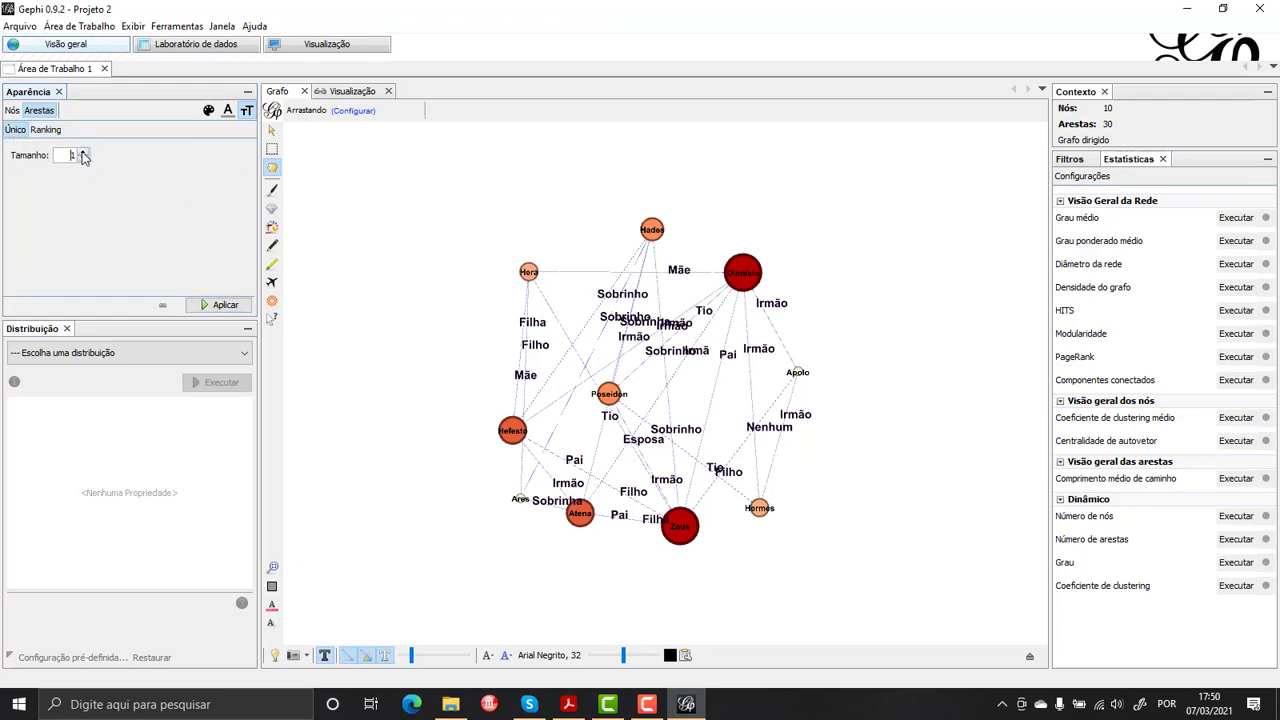
click(83, 152)
click(221, 308)
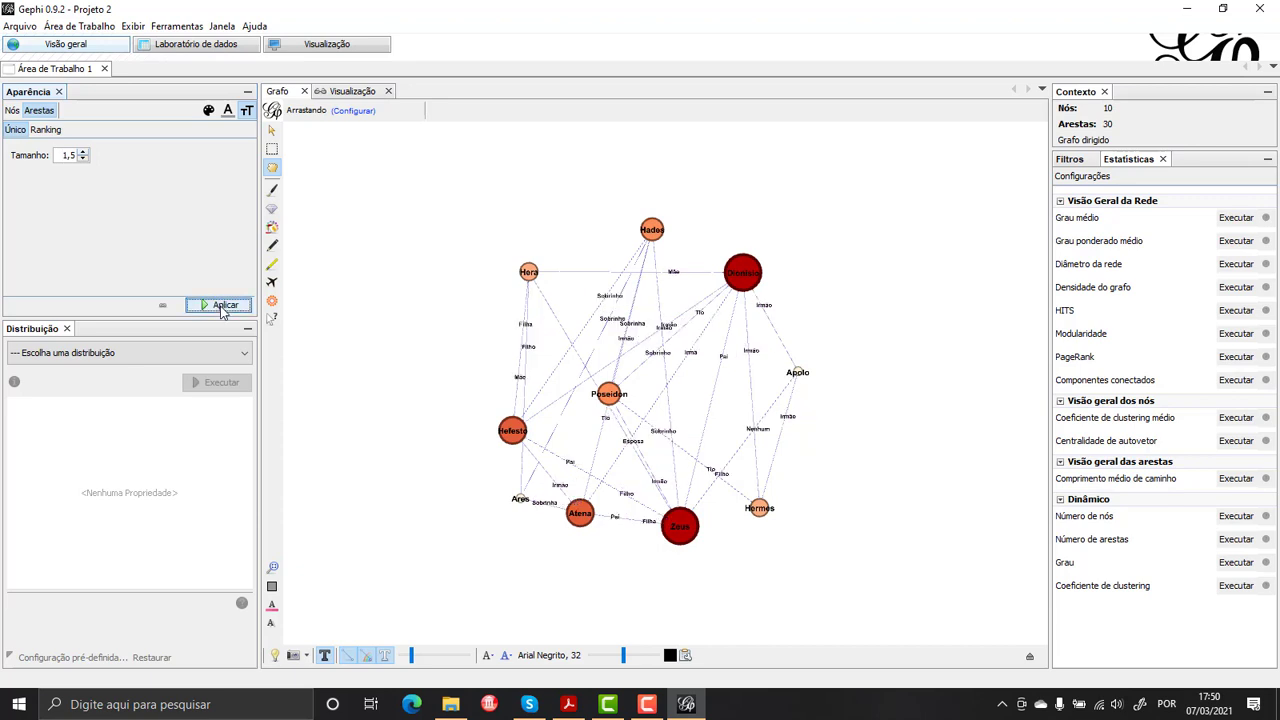
click(83, 152)
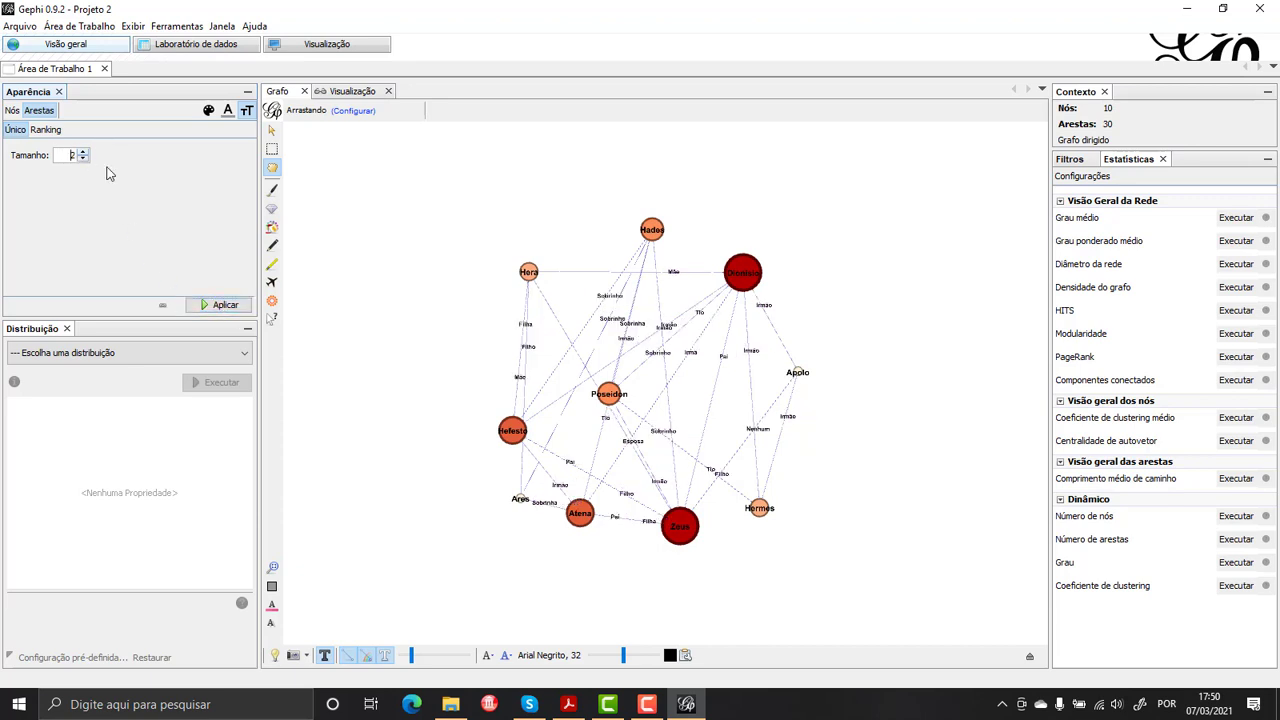
click(218, 305)
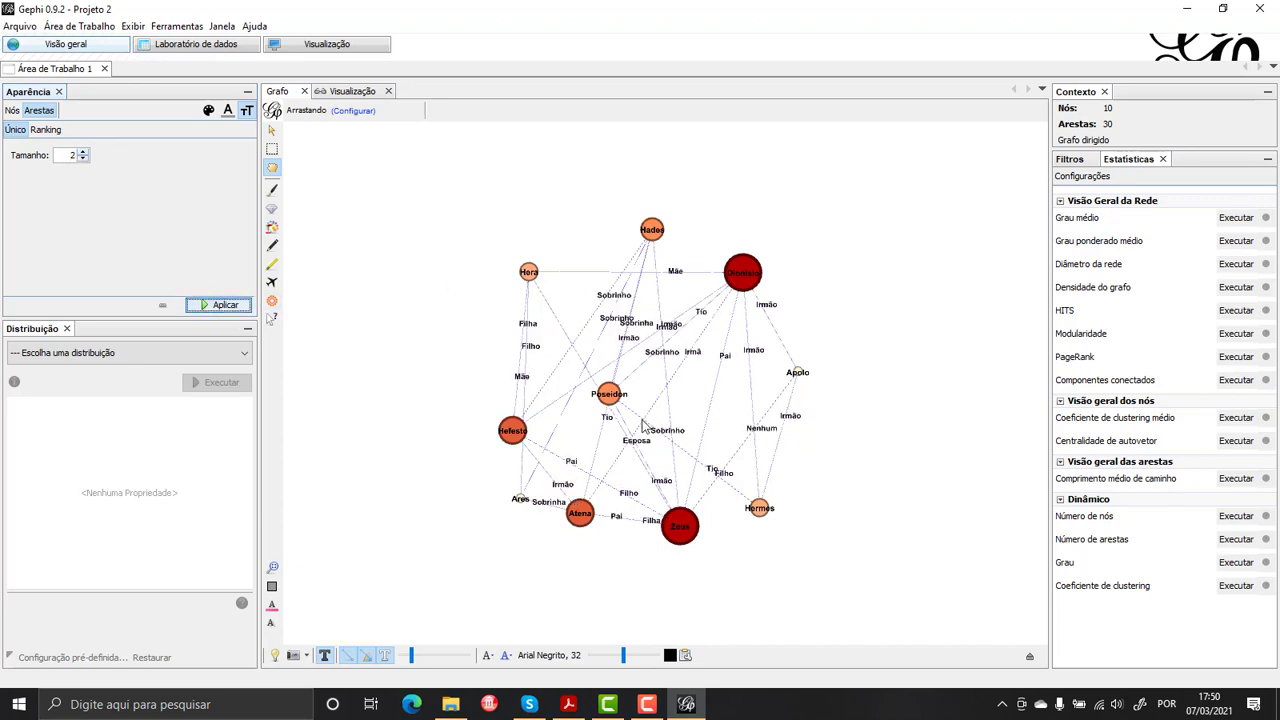
Step: Refresh the graph preview in Visualização to view the styled network, and return to Visão geral
click(310, 44)
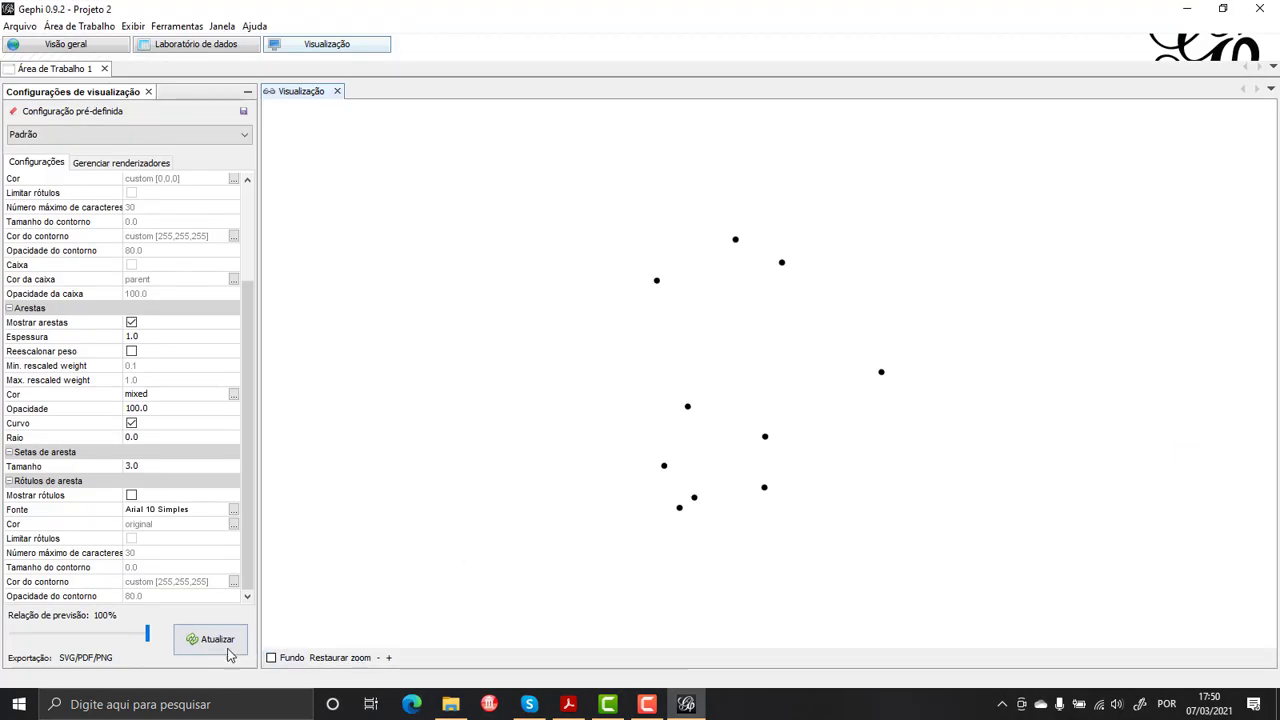
click(214, 640)
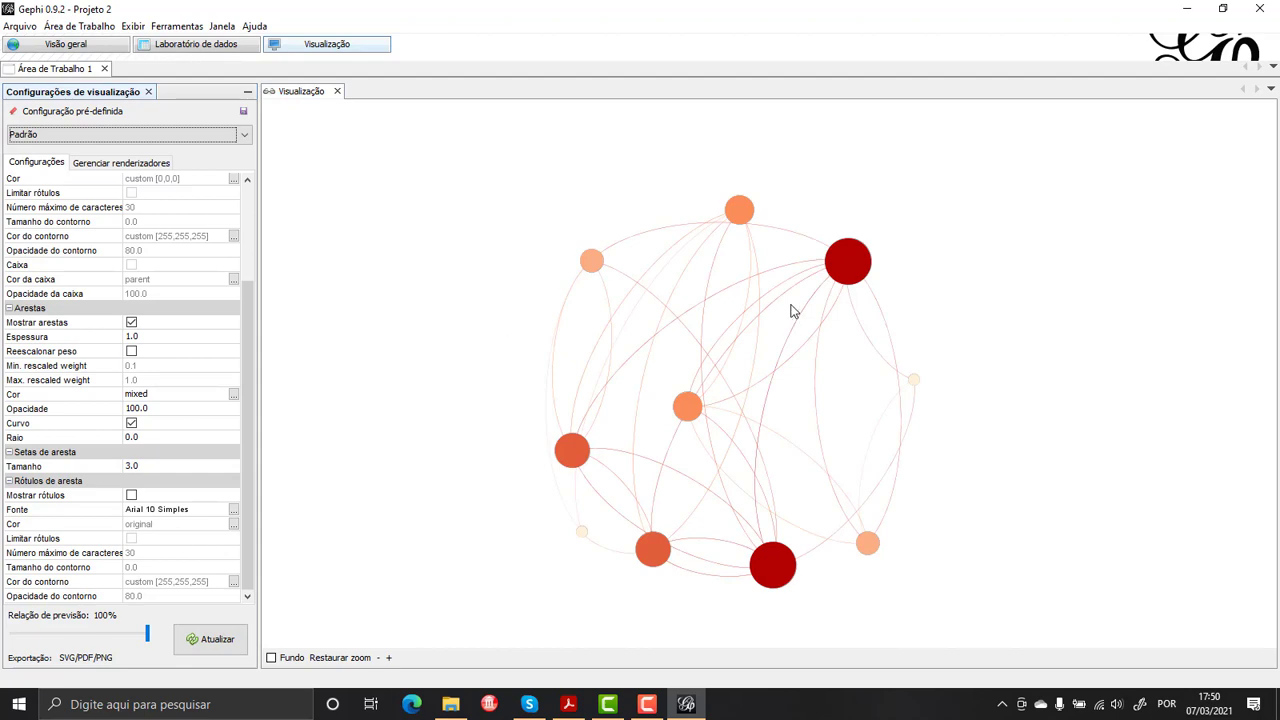
click(112, 46)
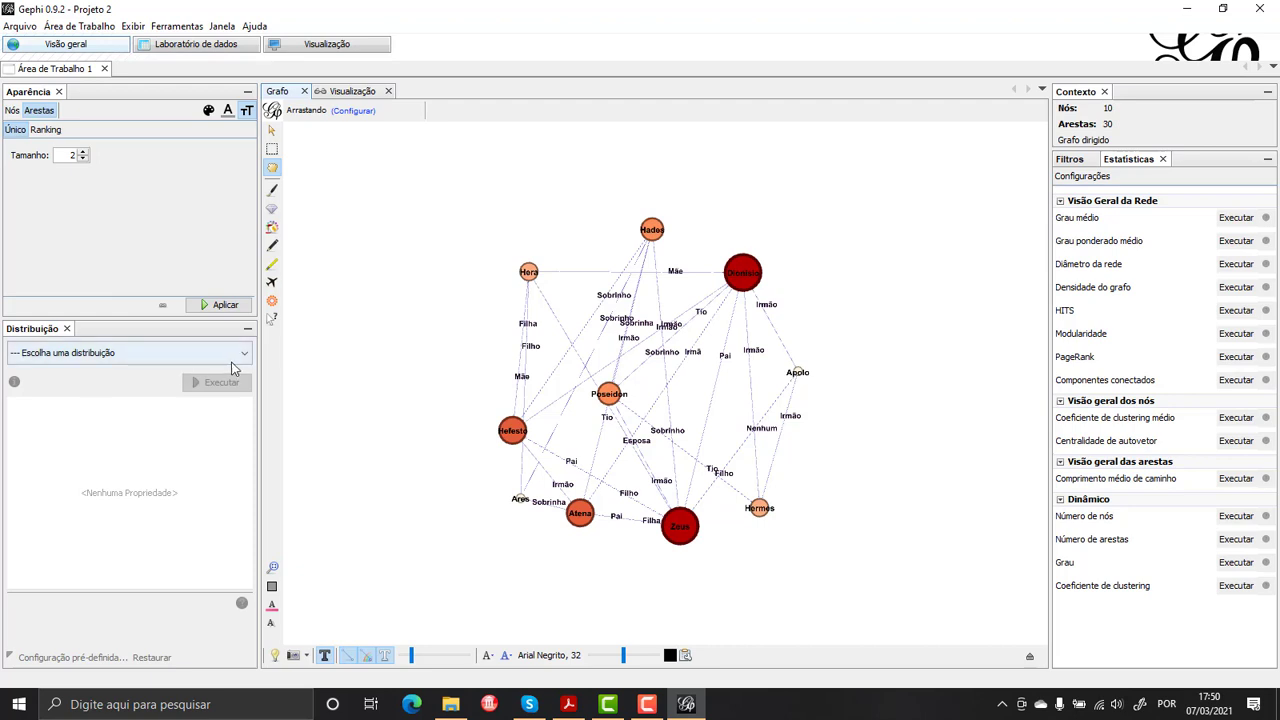
Step: Run the Fruchterman Reingold layout on the gods network with its default area, gravity and speed, and stop it
click(242, 357)
scroll(240, 375, down, 1)
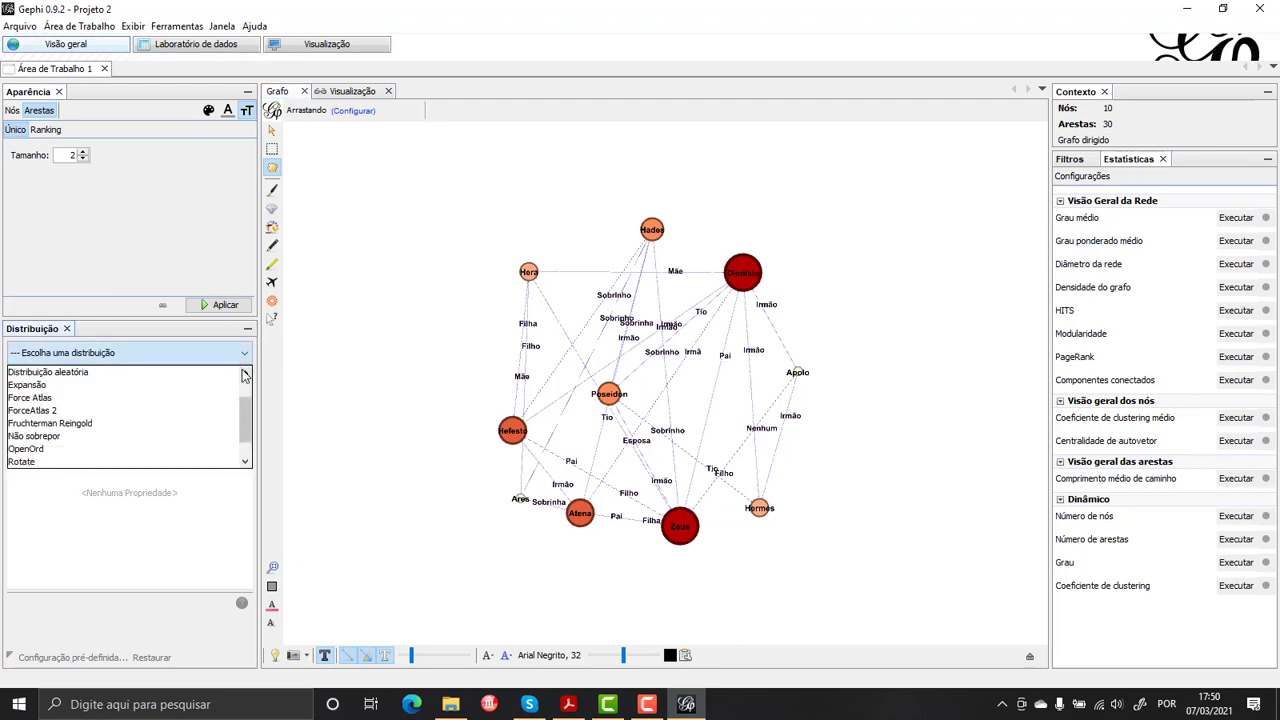
click(155, 428)
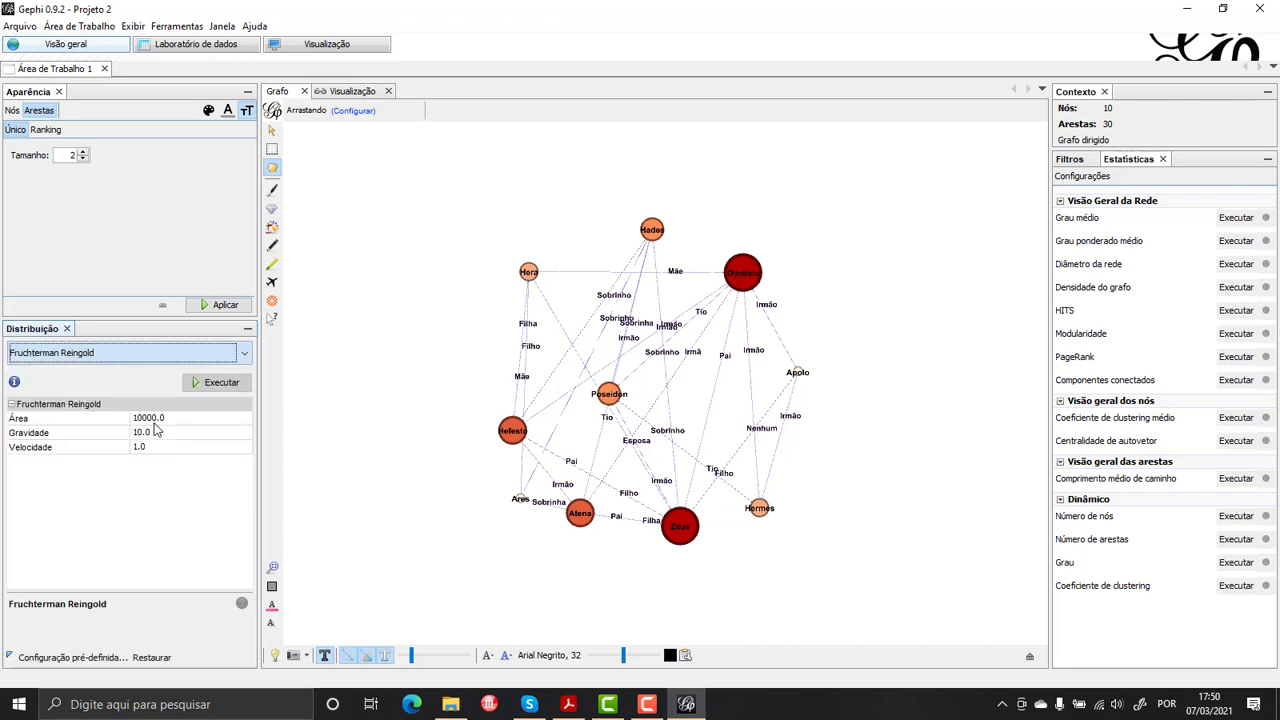
click(215, 390)
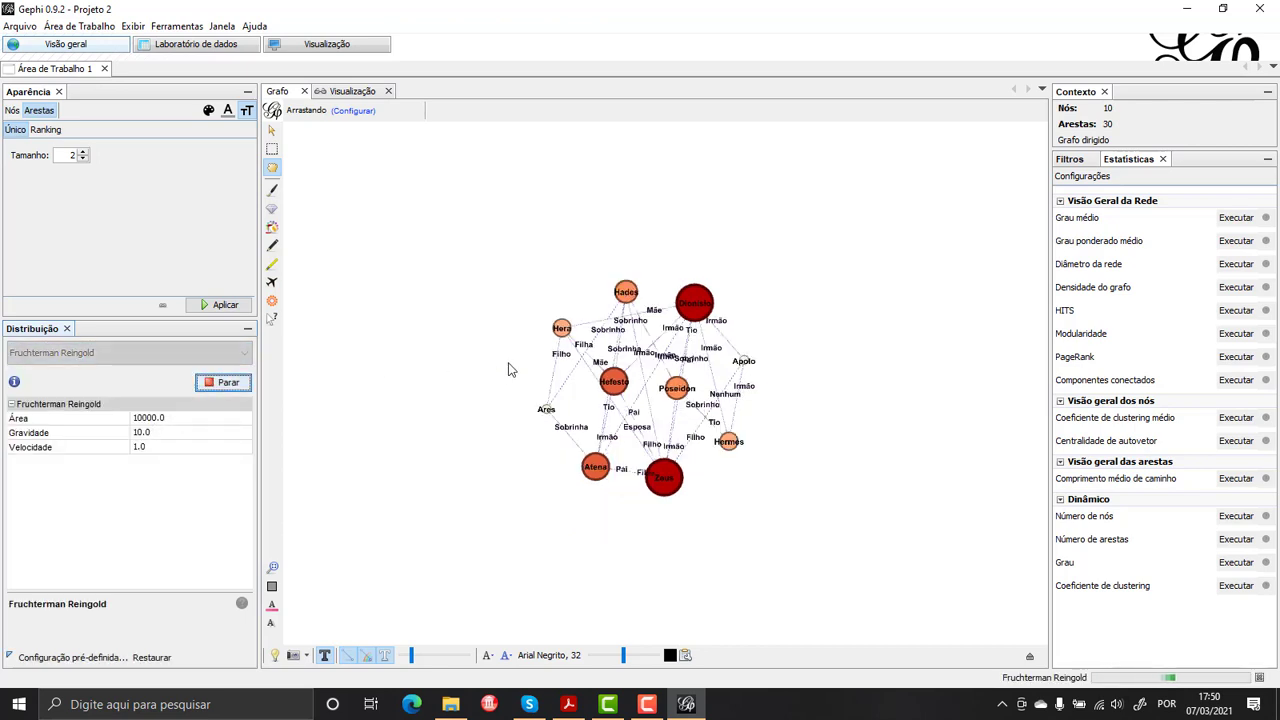
click(213, 386)
Step: Run the ForceAtlas 2 layout on the network with its default settings
click(200, 353)
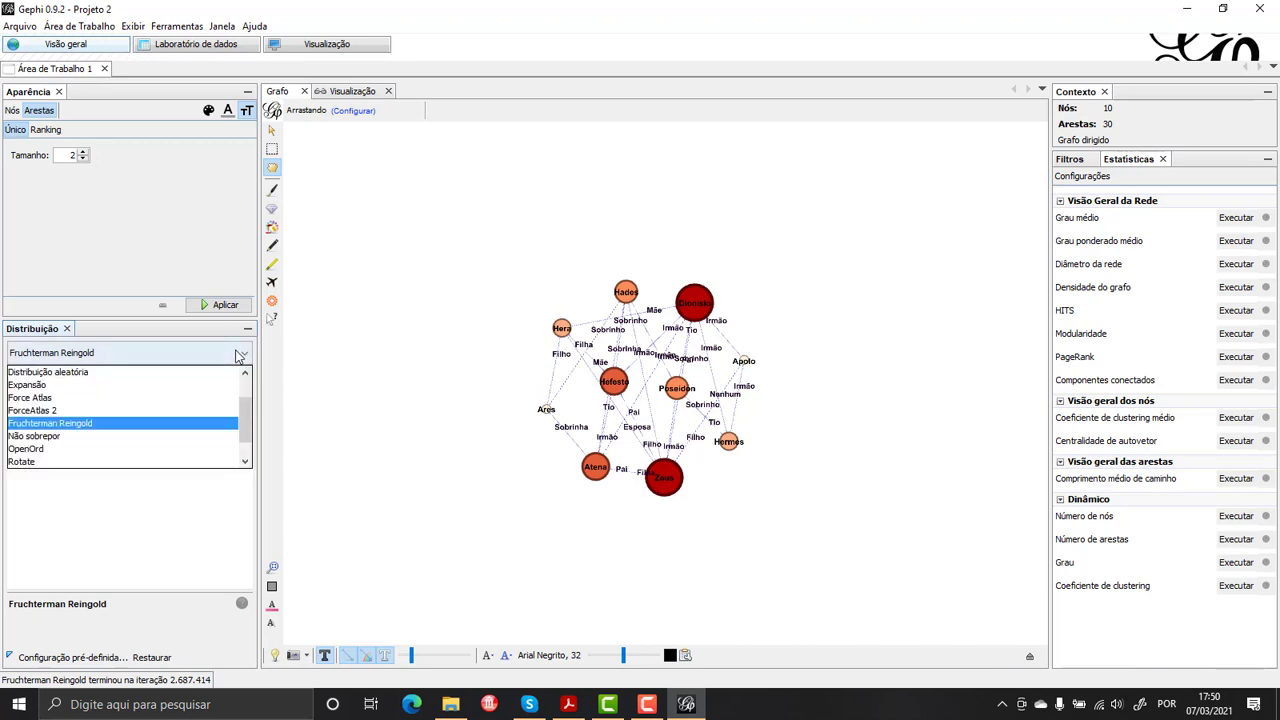
click(186, 410)
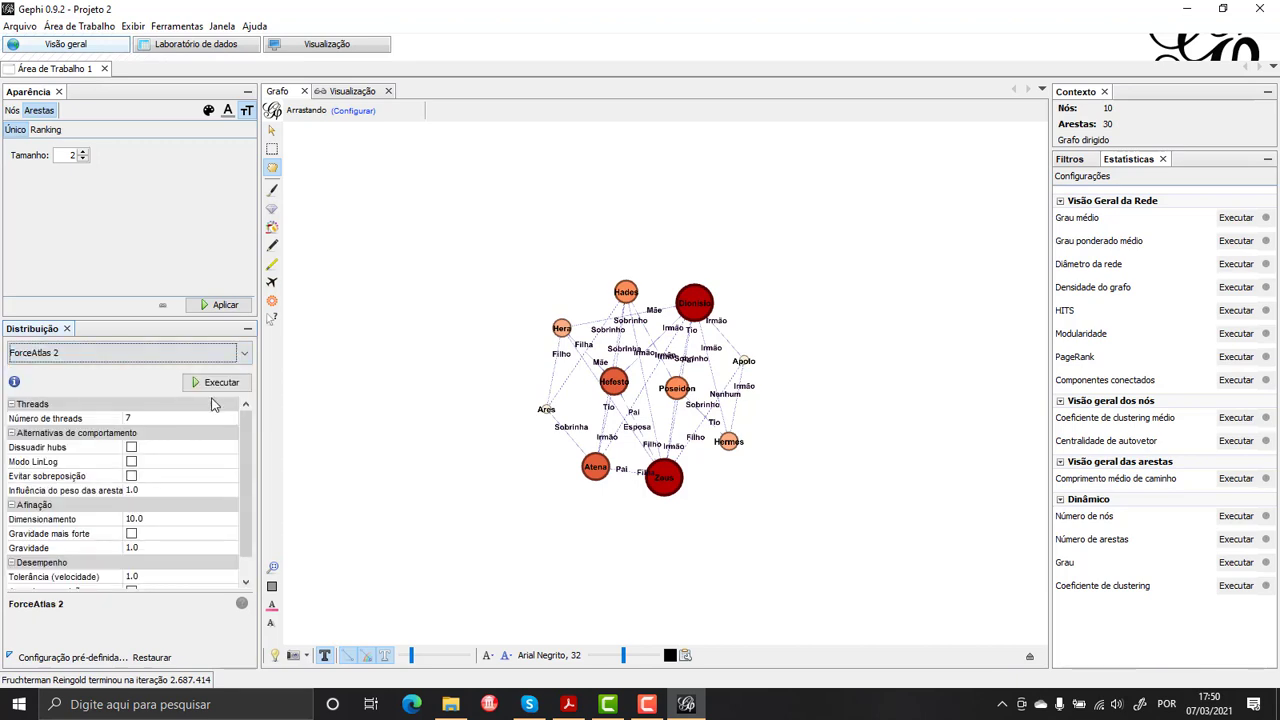
click(216, 386)
click(218, 384)
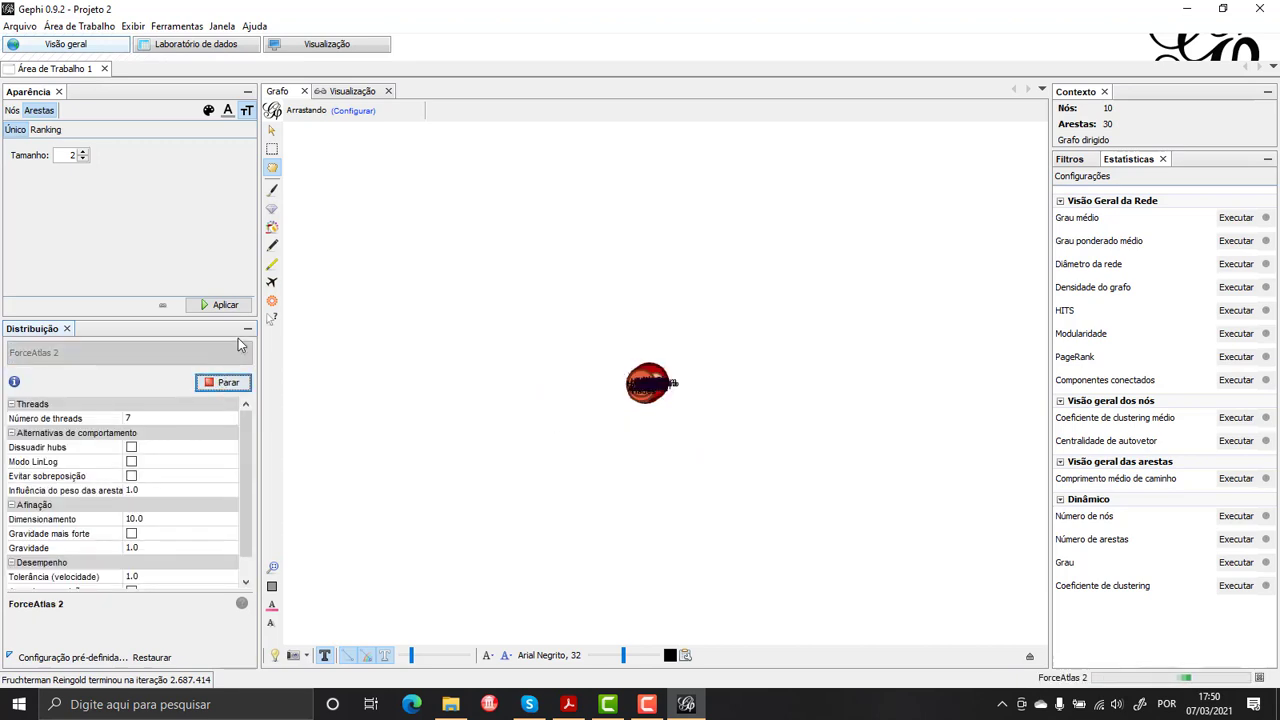
Step: Stop ForceAtlas 2 and try the Force Atlas layout with its default settings
click(242, 352)
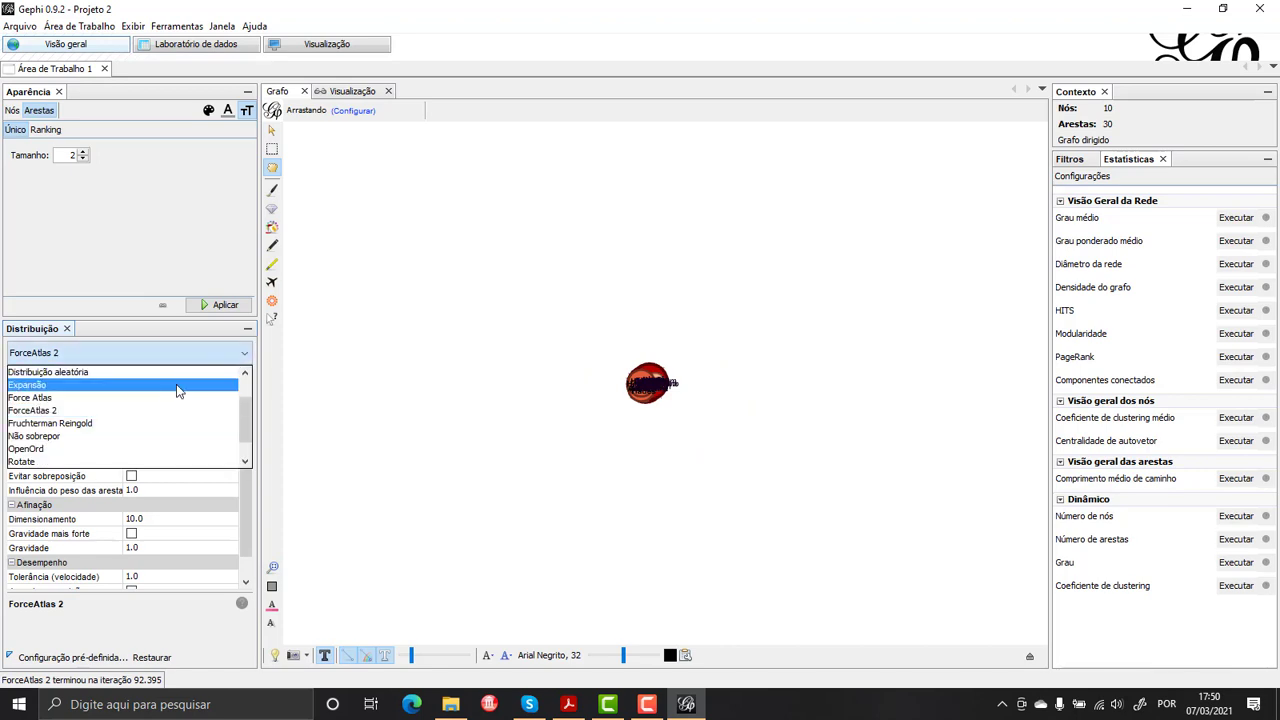
click(170, 398)
click(218, 384)
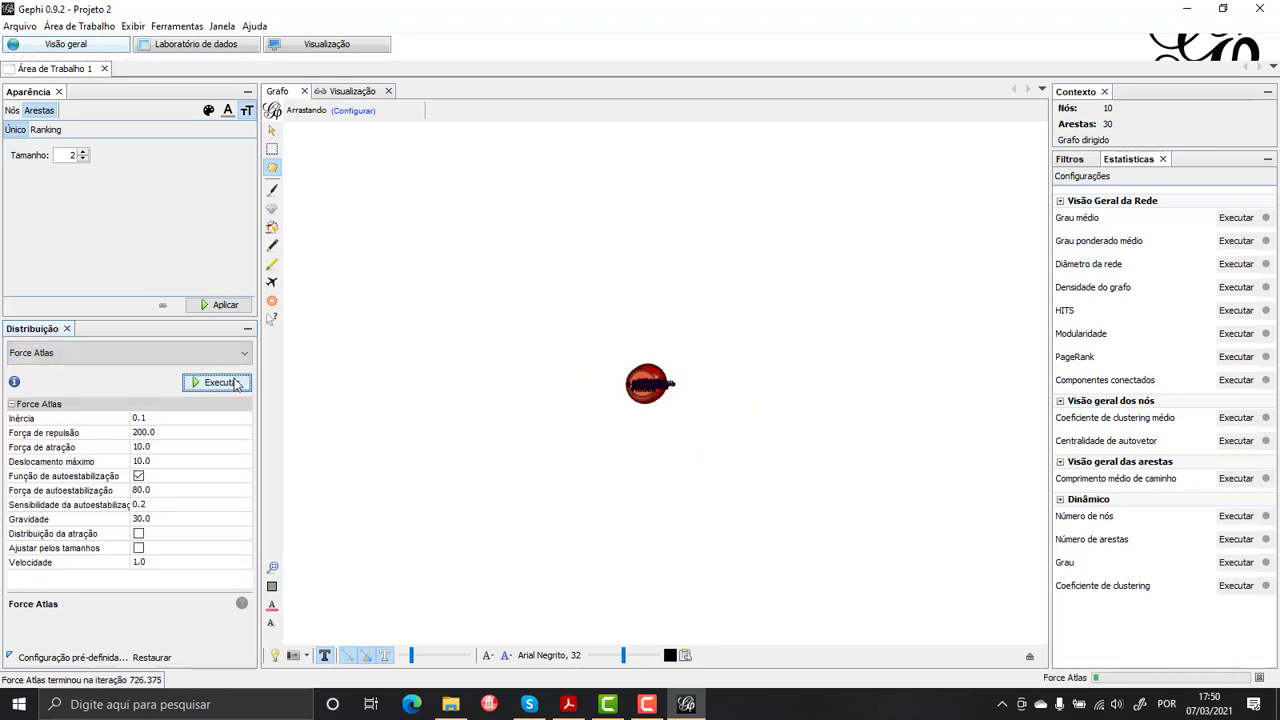
Step: Rearrange the collapsed nodes by running the Fruchterman Reingold layout again with area 10000, gravity 10 and speed 1
click(242, 352)
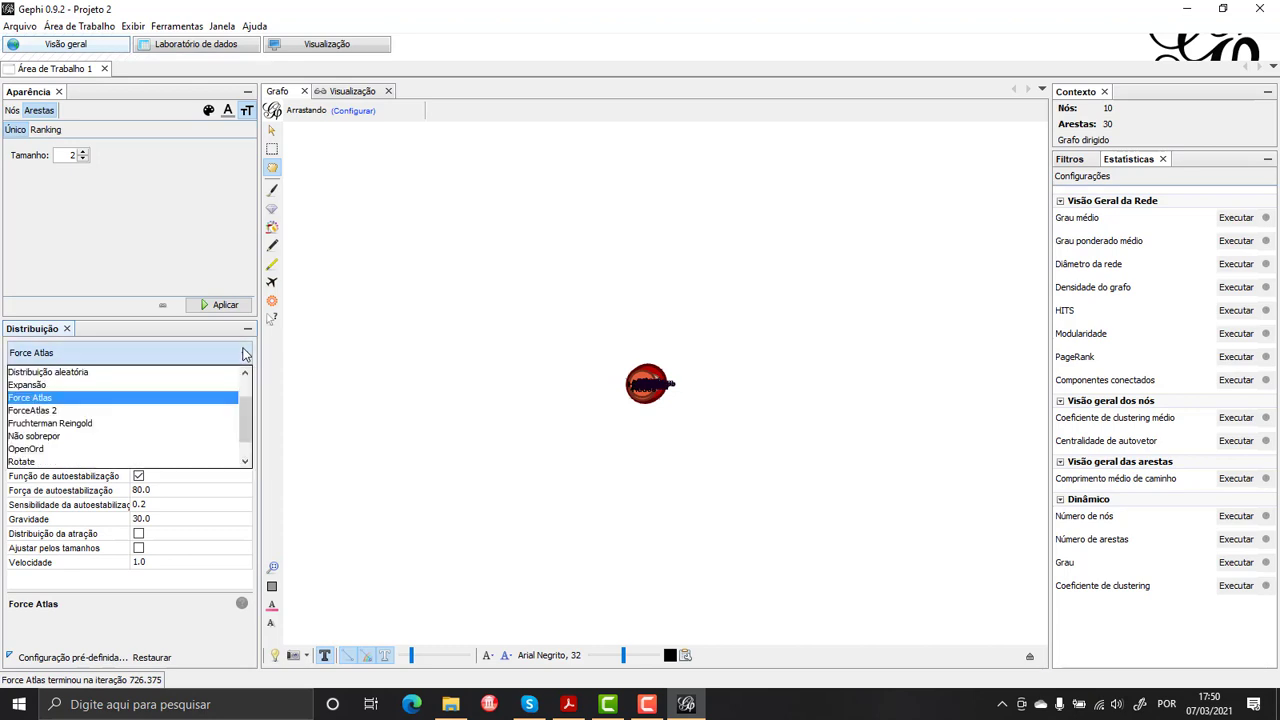
click(172, 424)
click(221, 388)
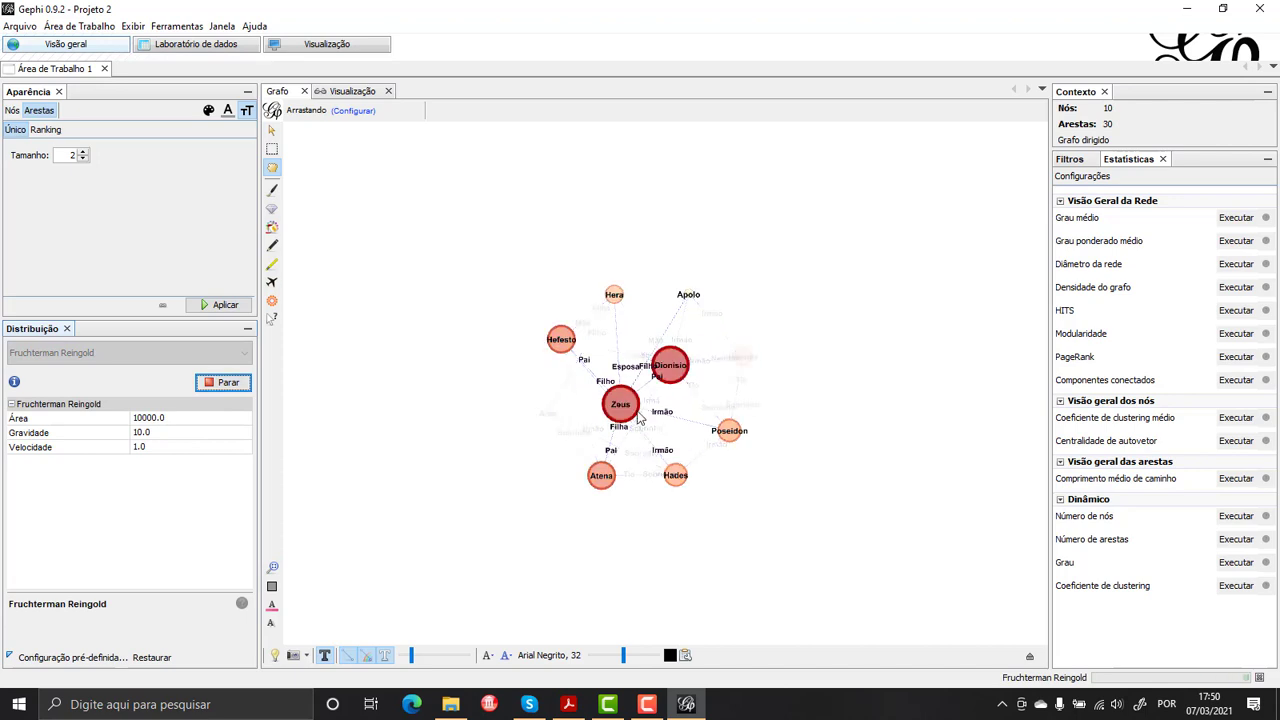
scroll(466, 449, up, 2)
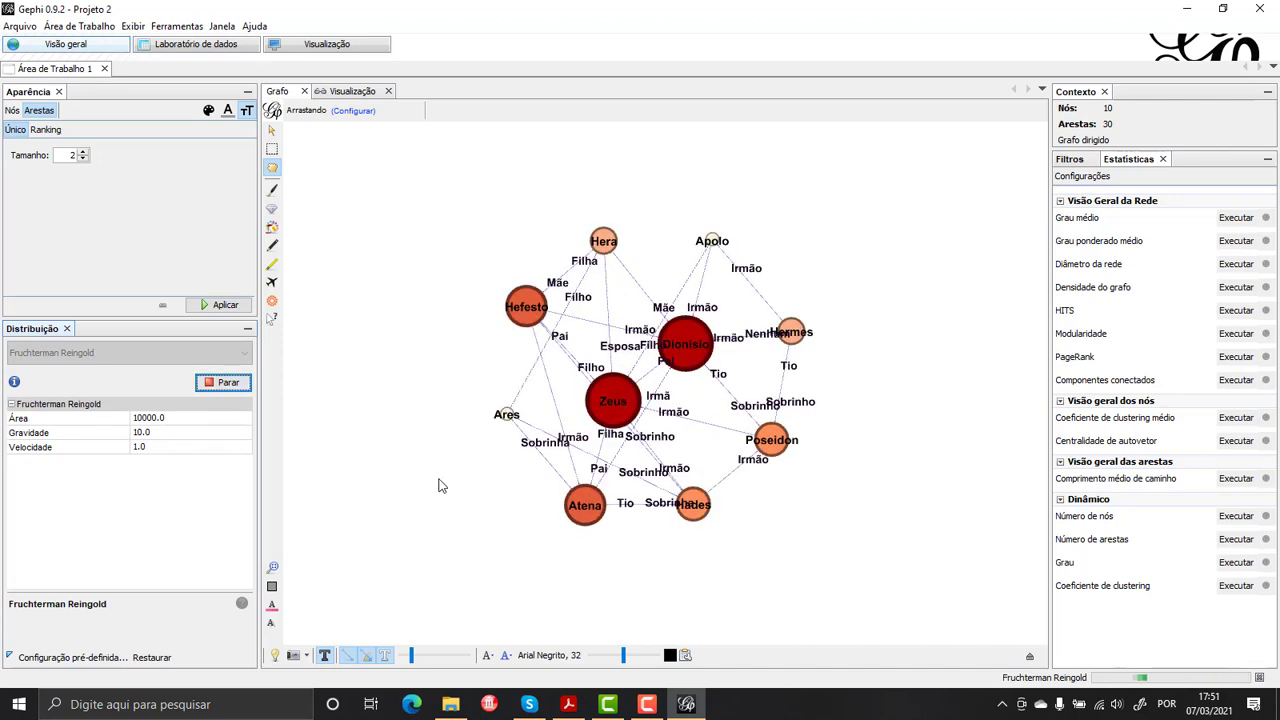
Step: Stop the Fruchterman Reingold layout and refresh the network preview to match the new arrangement
click(223, 382)
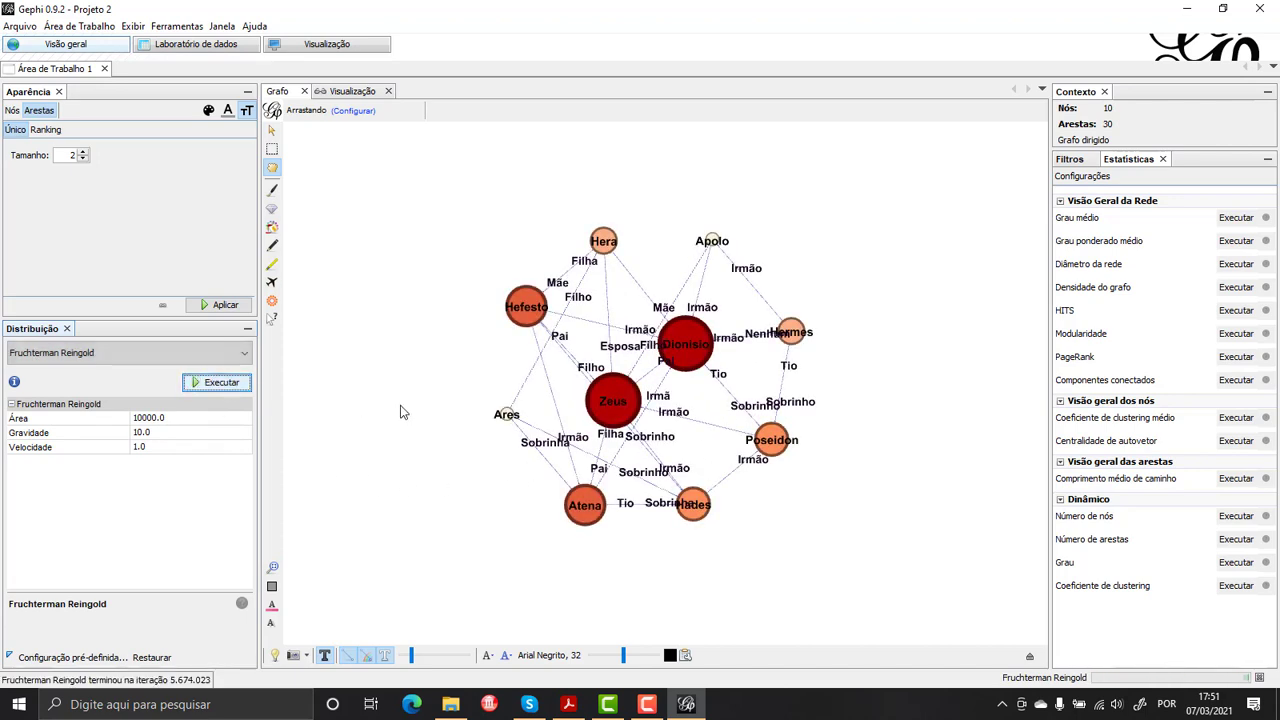
click(333, 45)
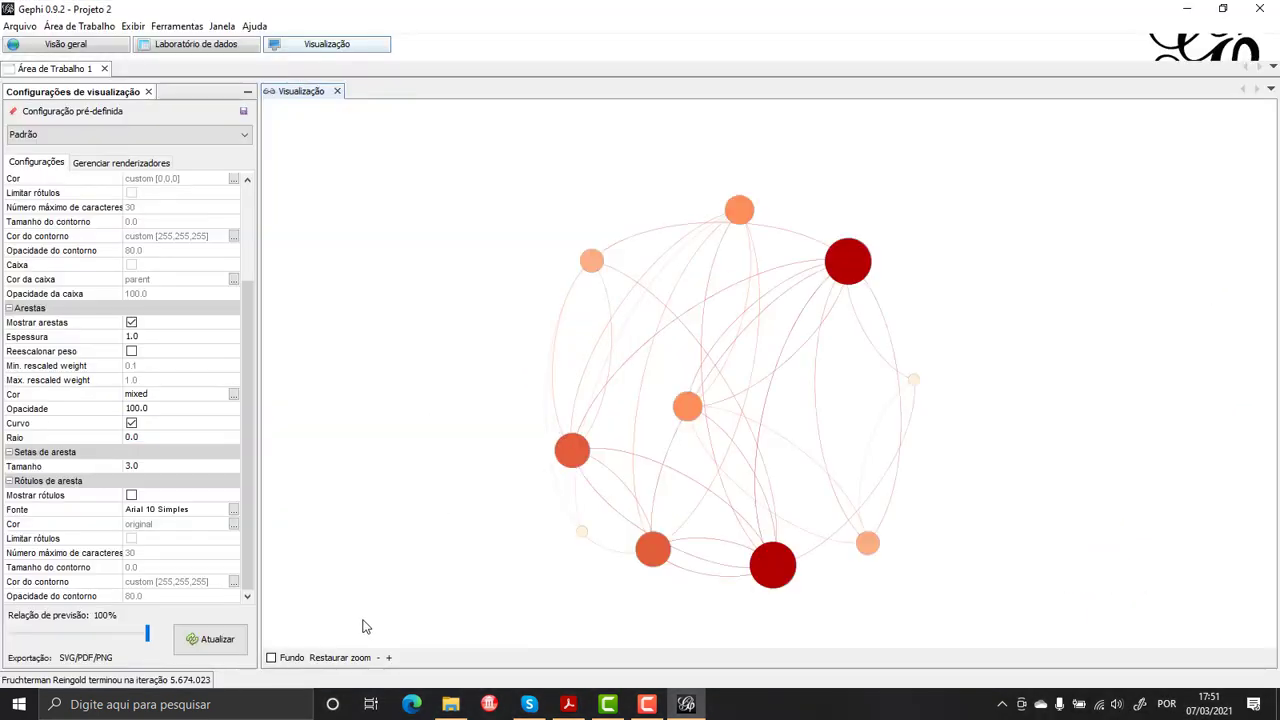
click(207, 640)
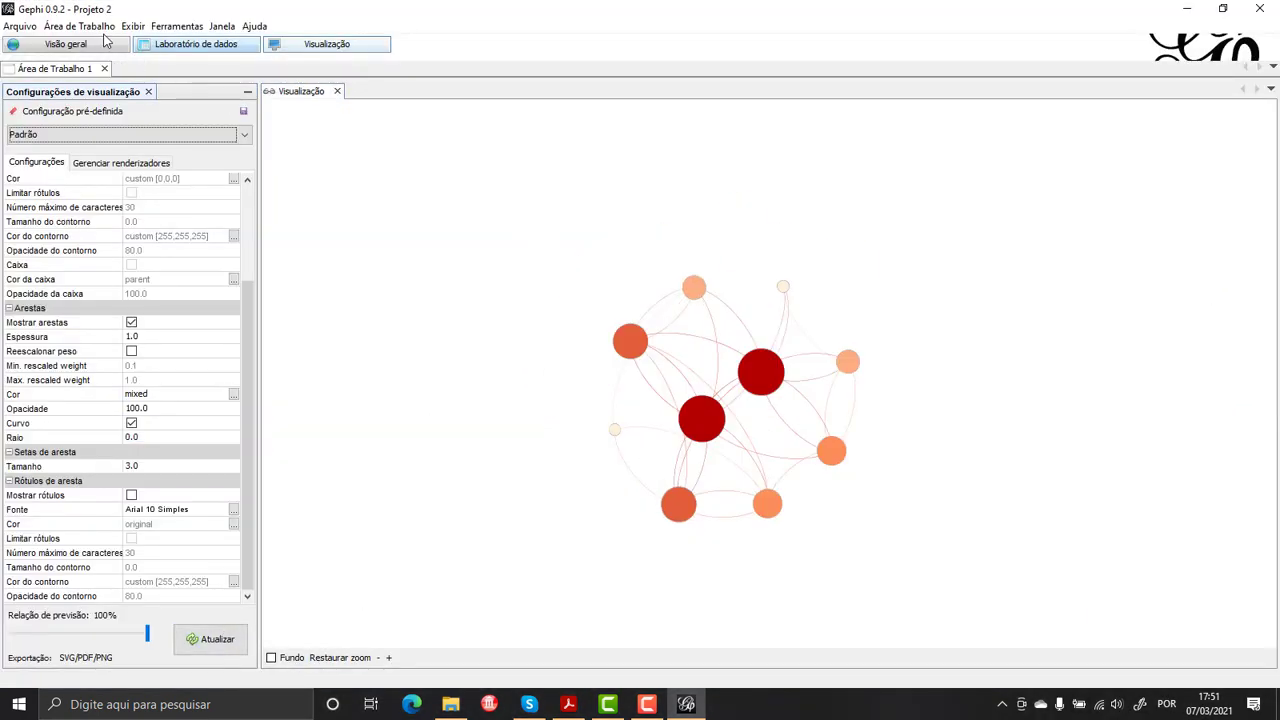
click(66, 45)
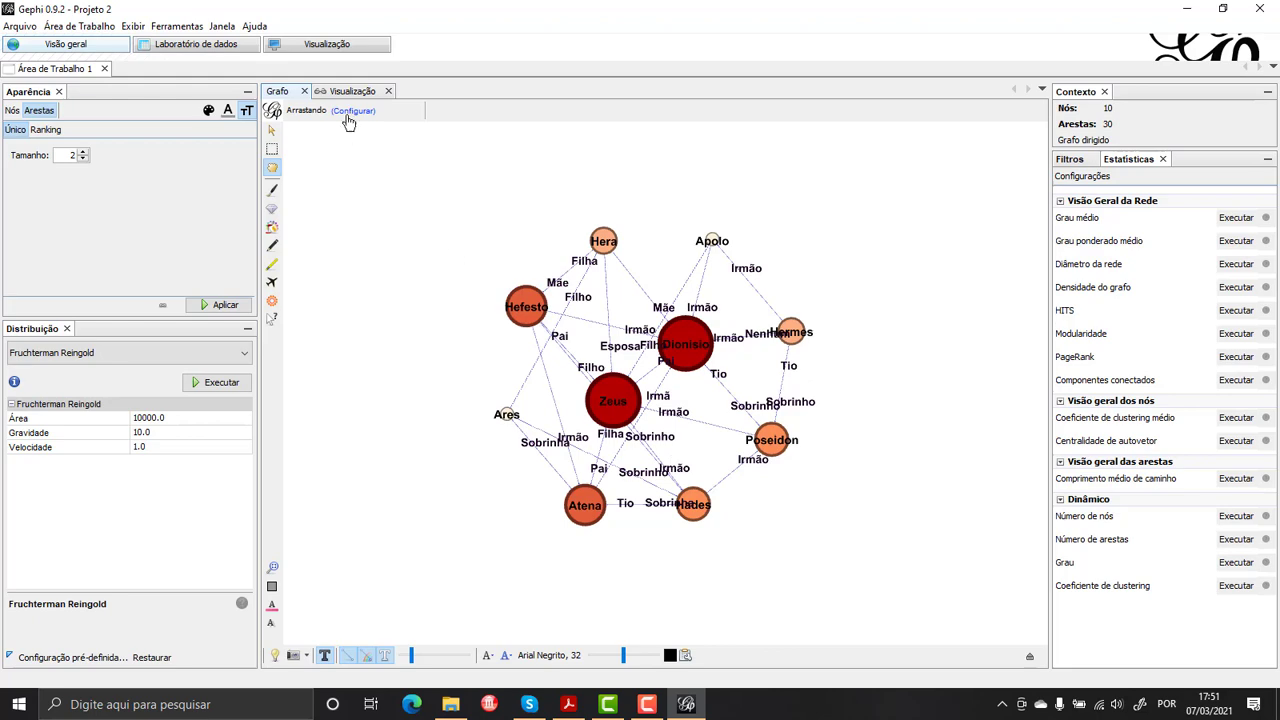
click(345, 43)
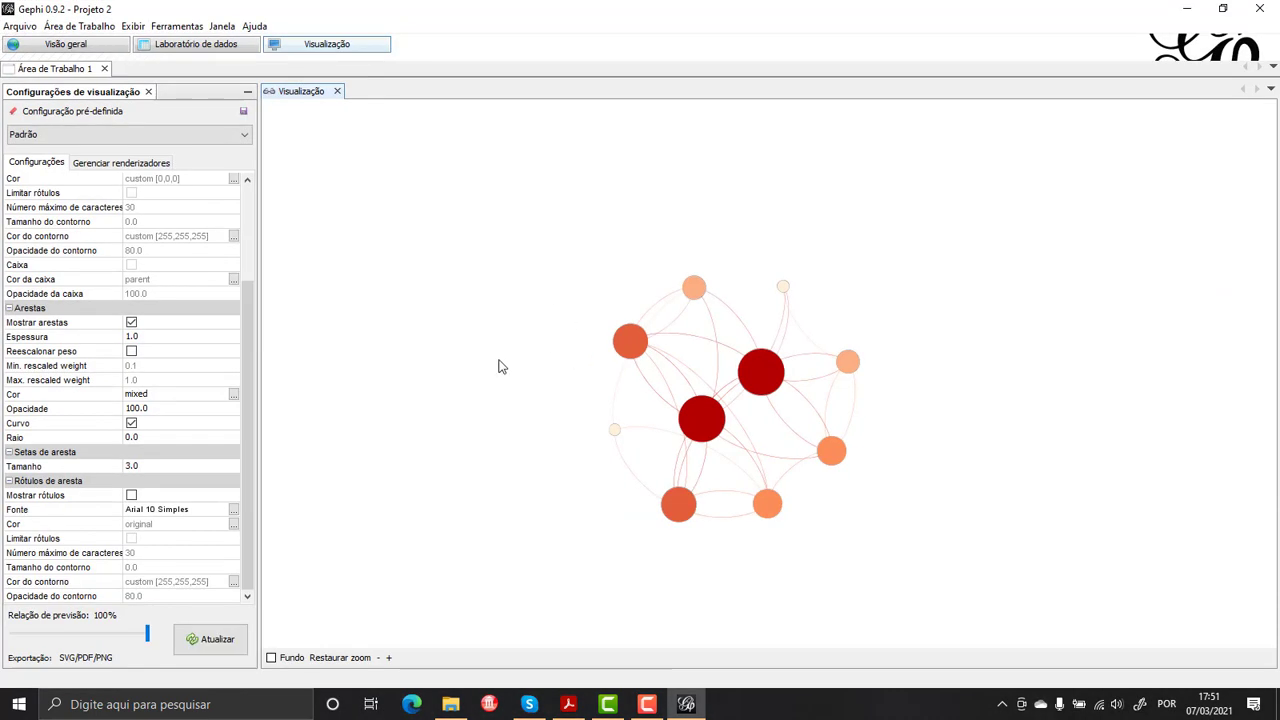
click(196, 639)
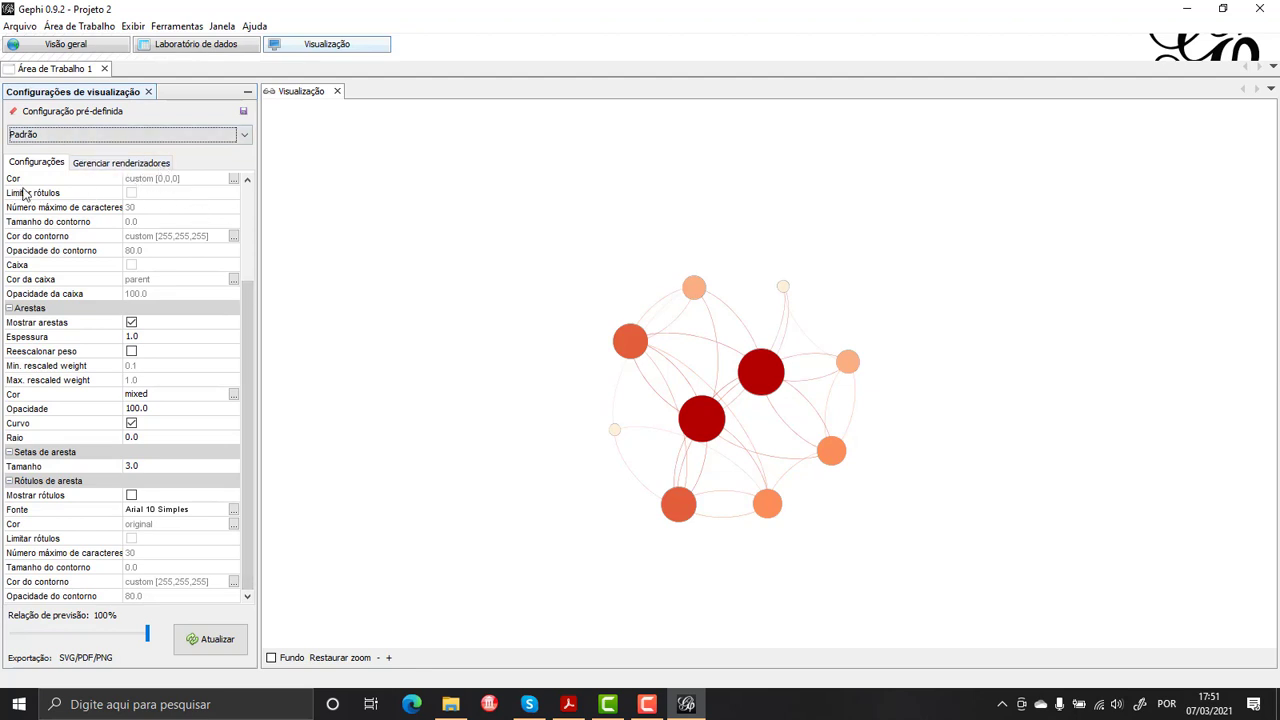
Step: Look through the preview presets while keeping Padrão, and examine the previewed nodes and edges up close
click(140, 211)
click(134, 197)
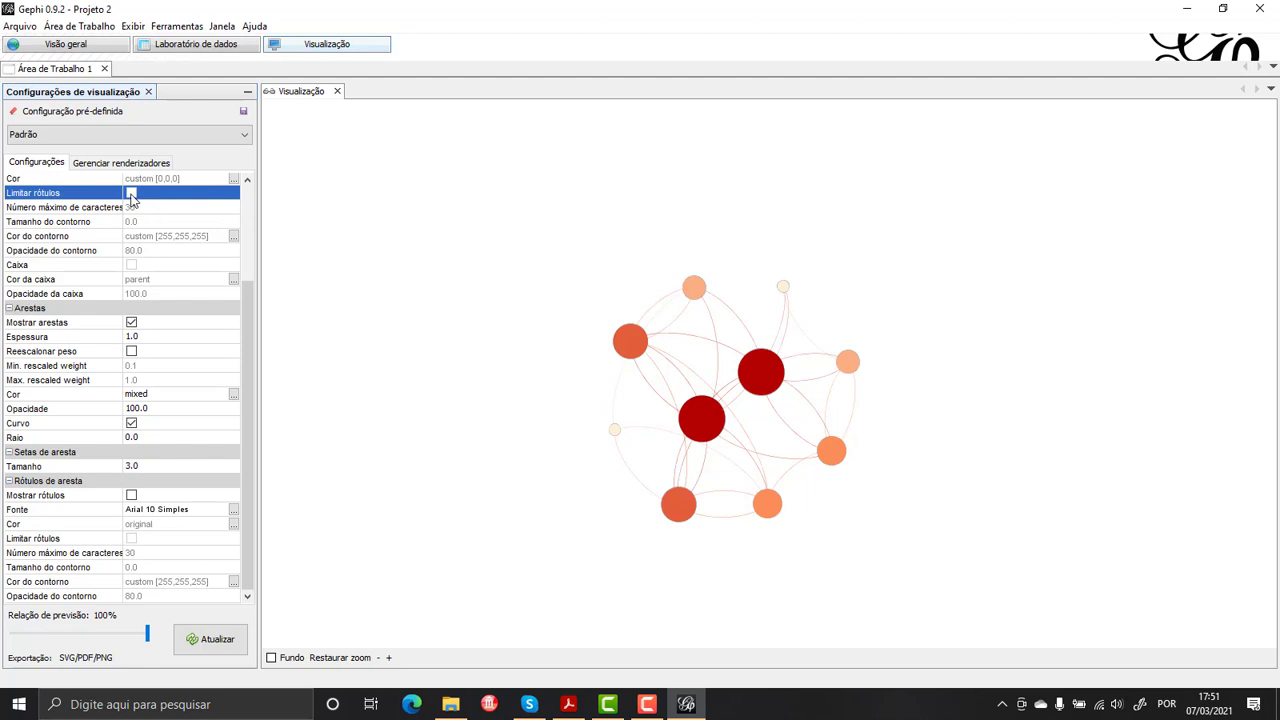
click(184, 139)
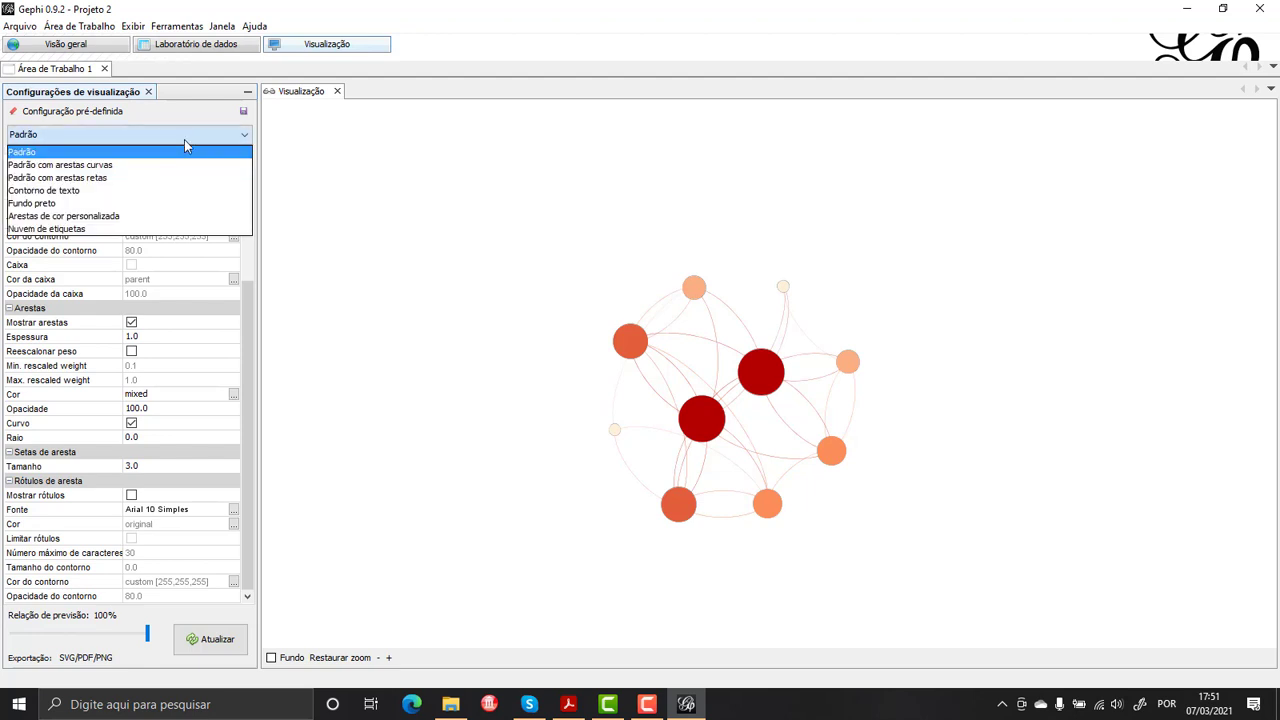
click(184, 139)
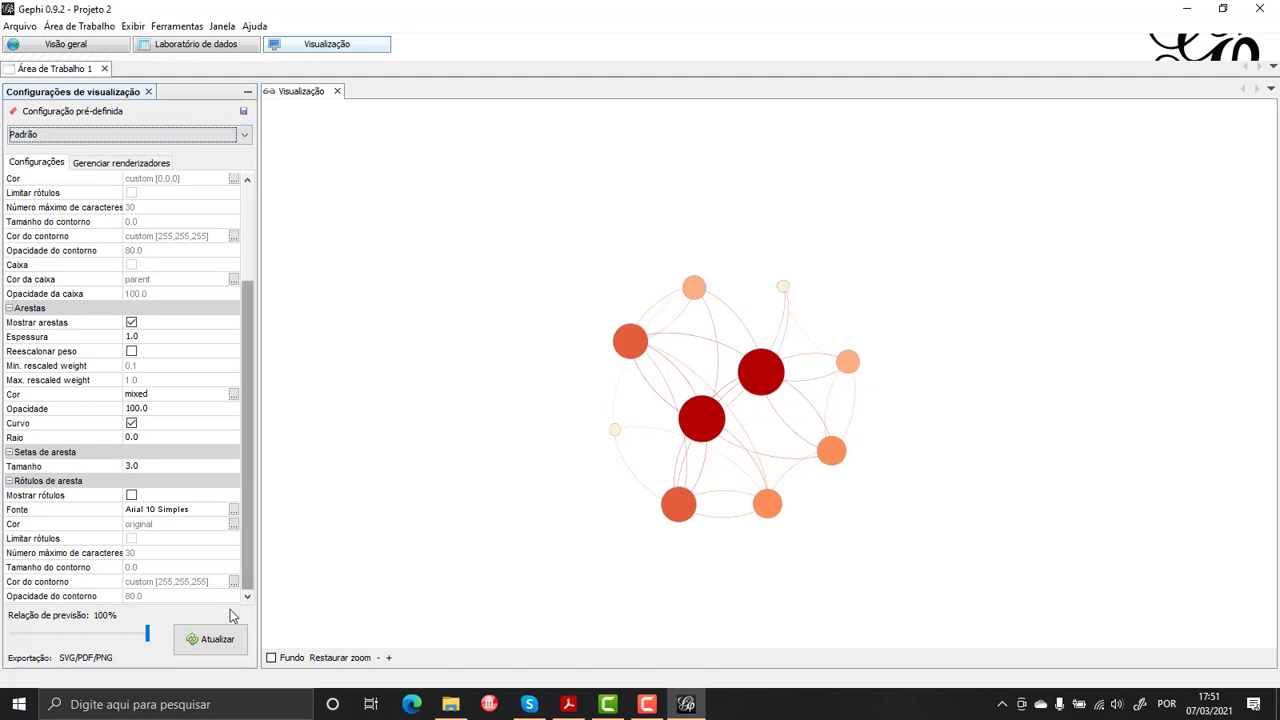
click(210, 638)
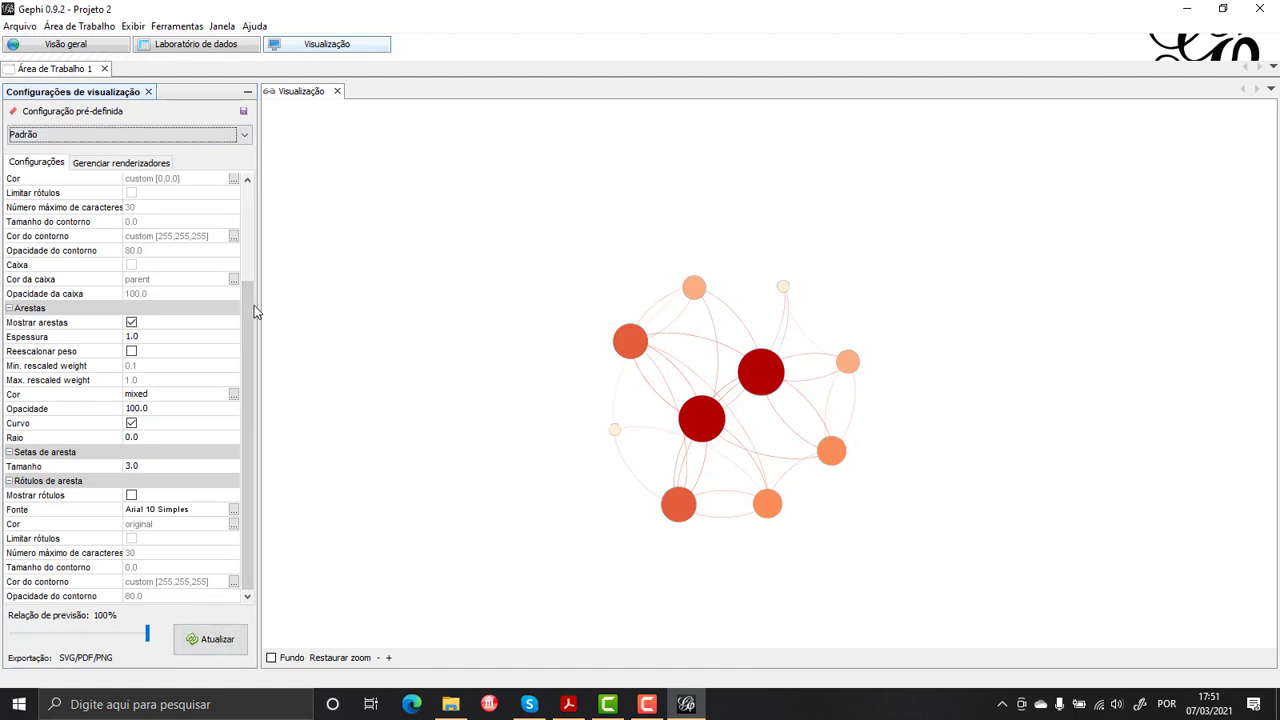
click(391, 659)
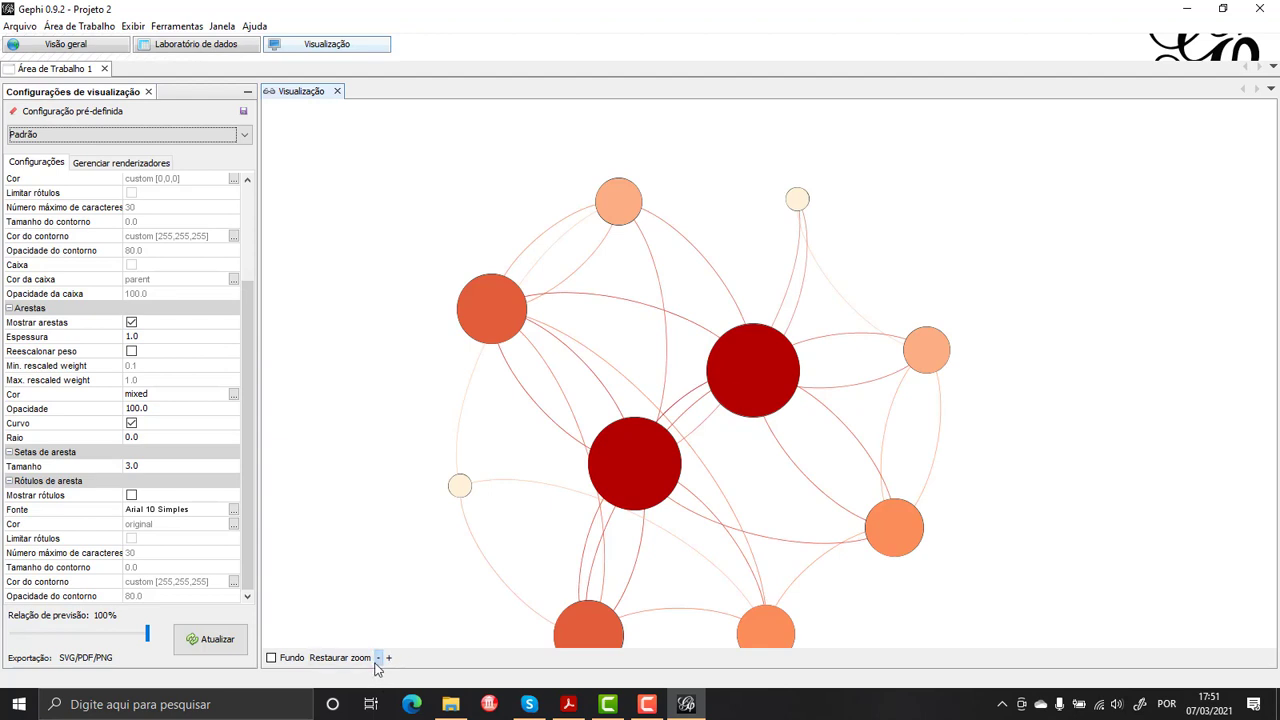
click(378, 658)
scroll(724, 386, up, 4)
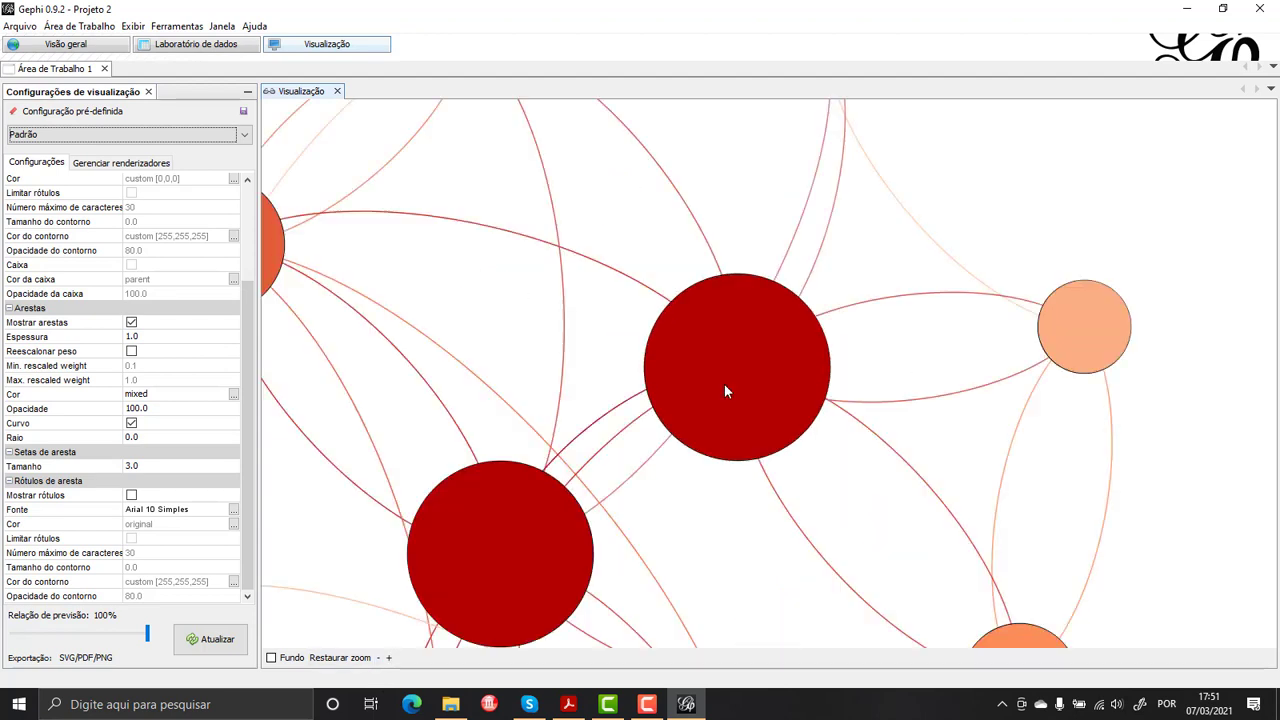
scroll(724, 388, down, 2)
scroll(724, 386, down, 3)
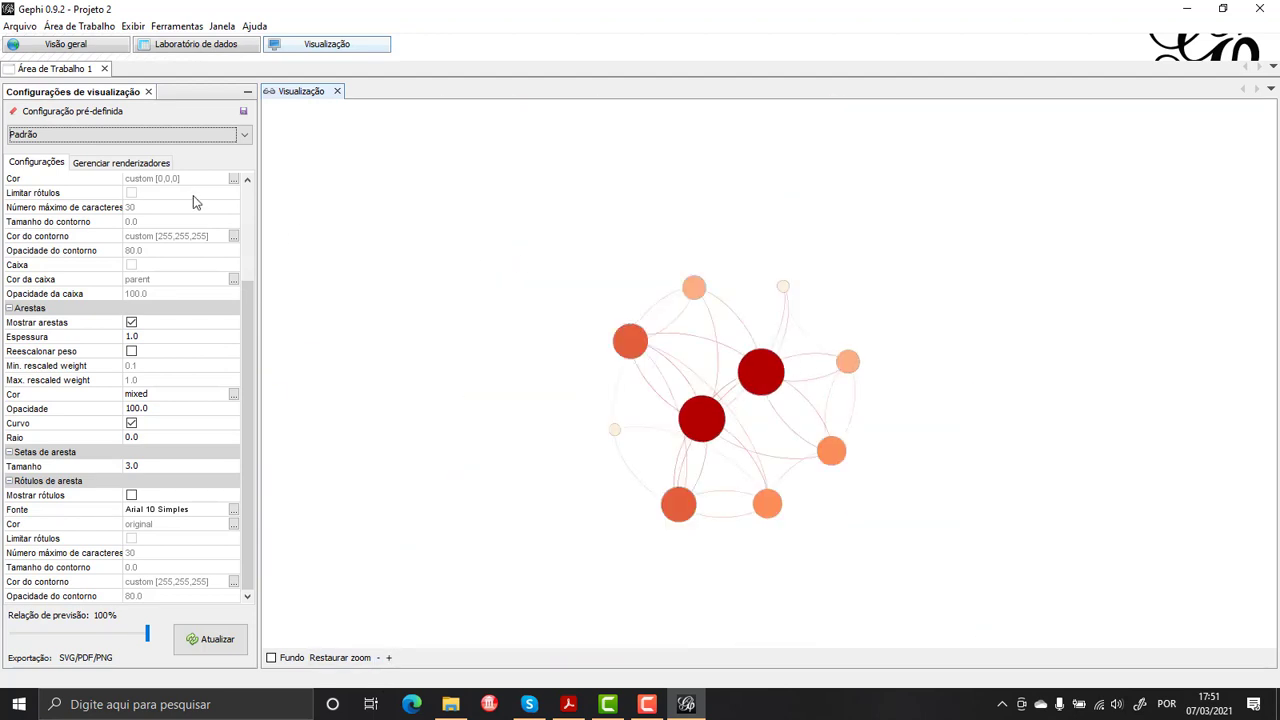
Step: Start an SVG/PDF/PNG export of the network and browse to the UFSC folder on drive D:
click(68, 44)
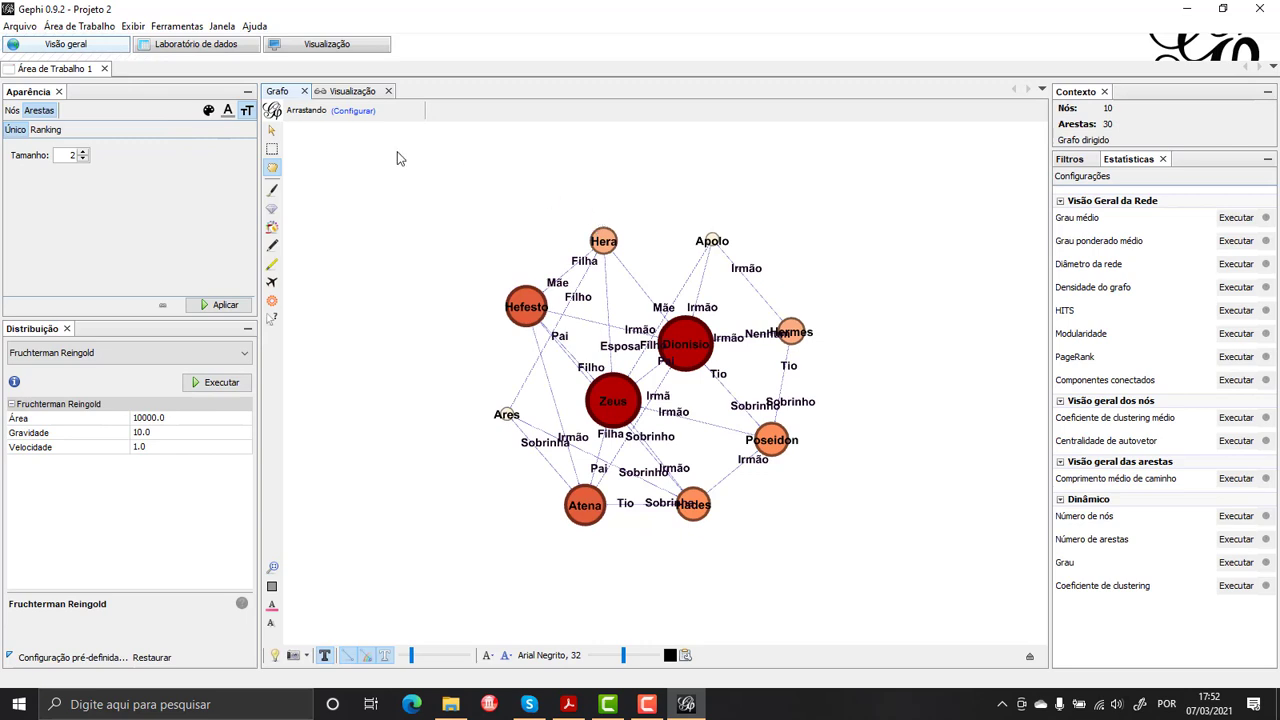
click(21, 27)
mouse_move(79, 26)
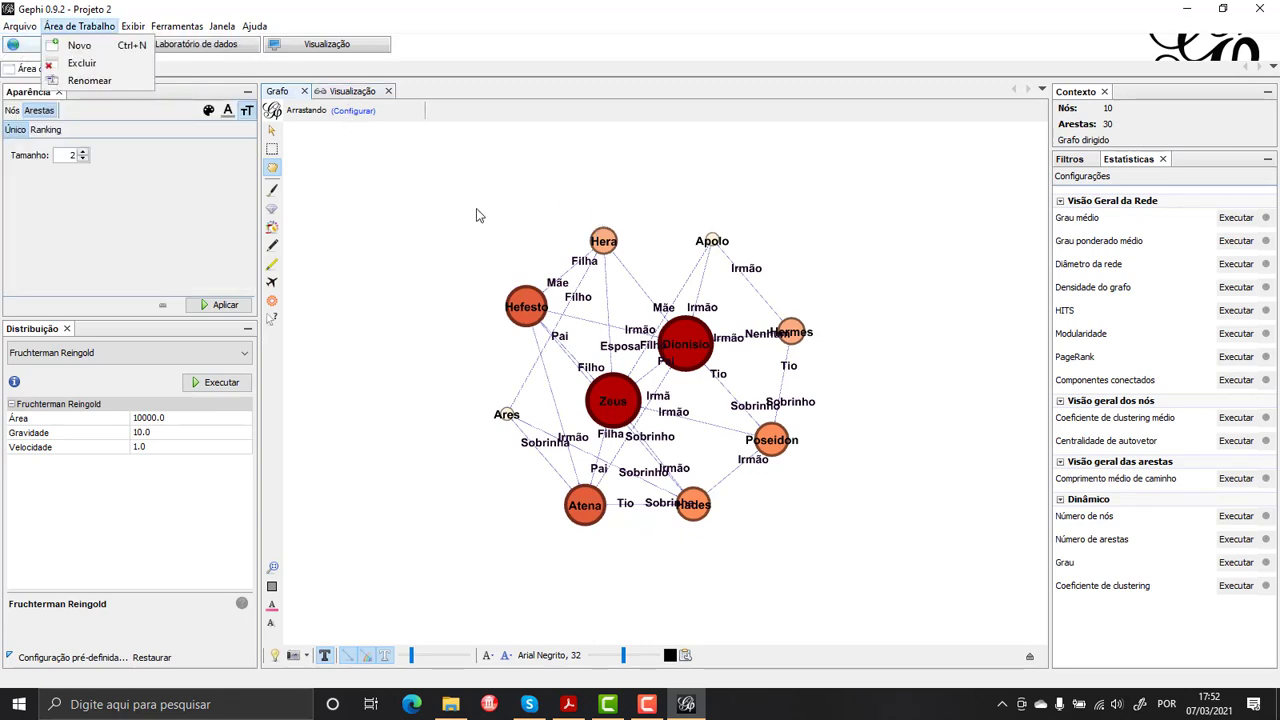
mouse_move(18, 27)
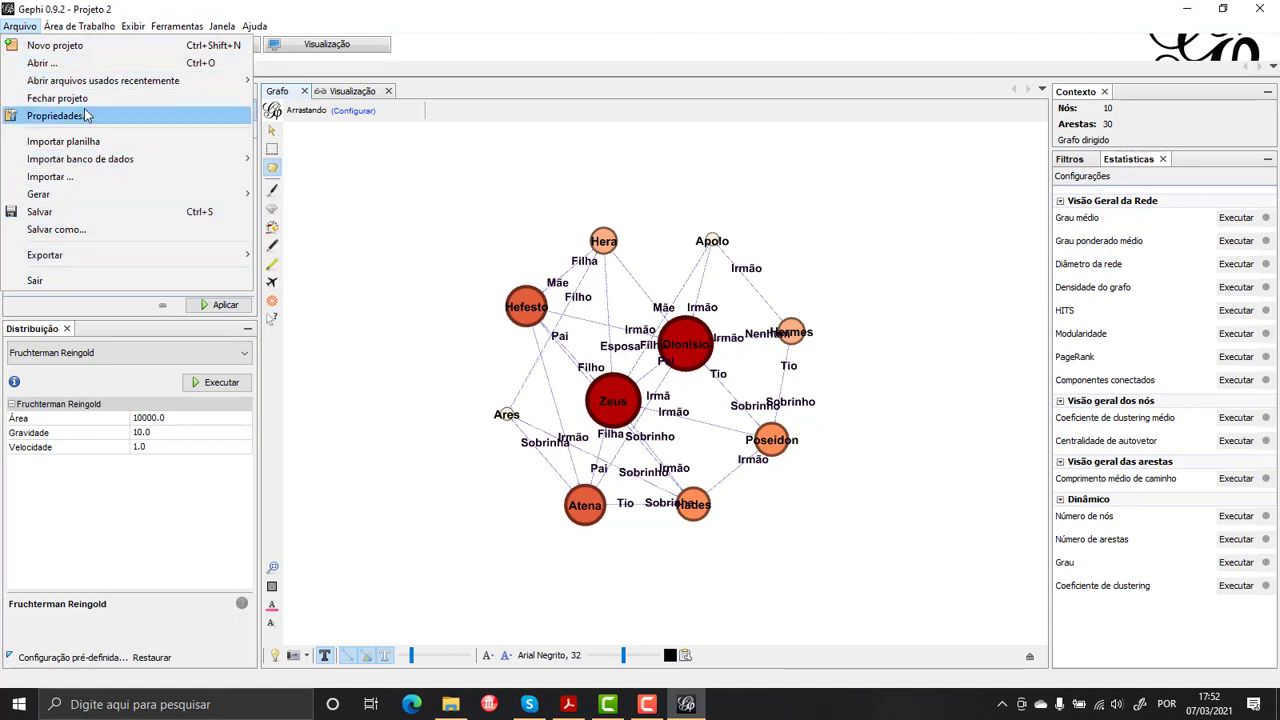
mouse_move(136, 259)
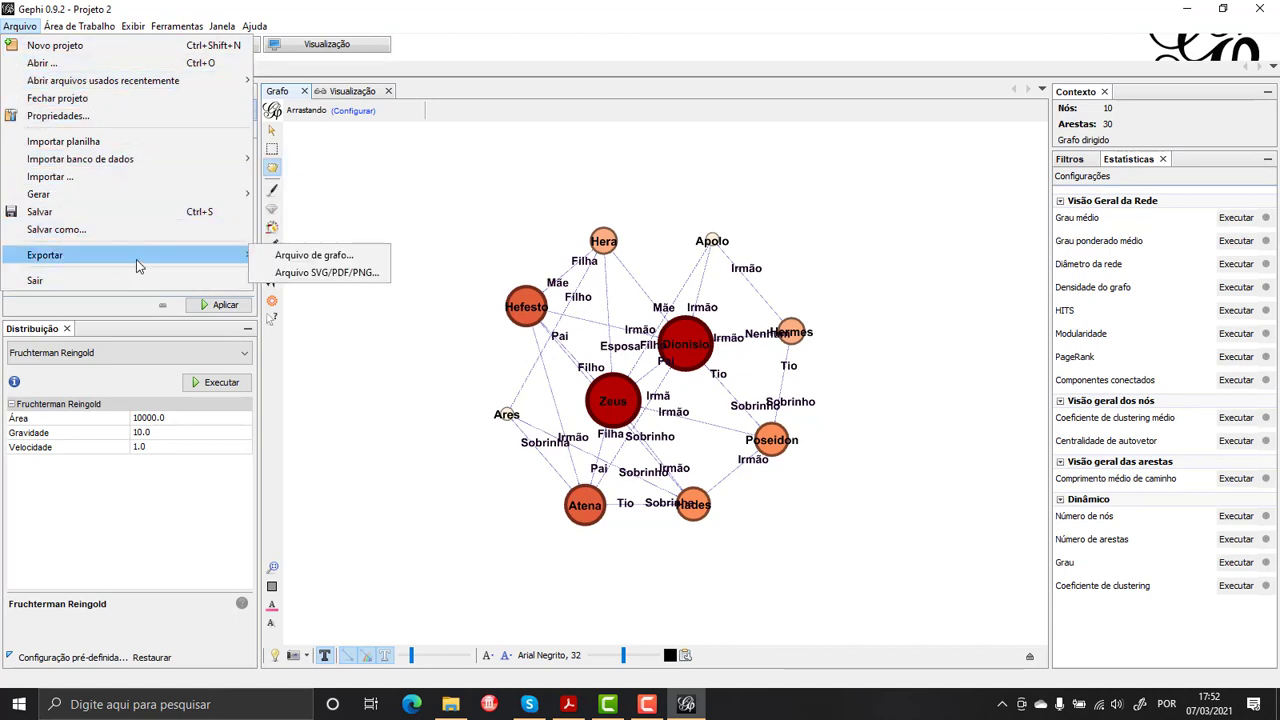
click(300, 272)
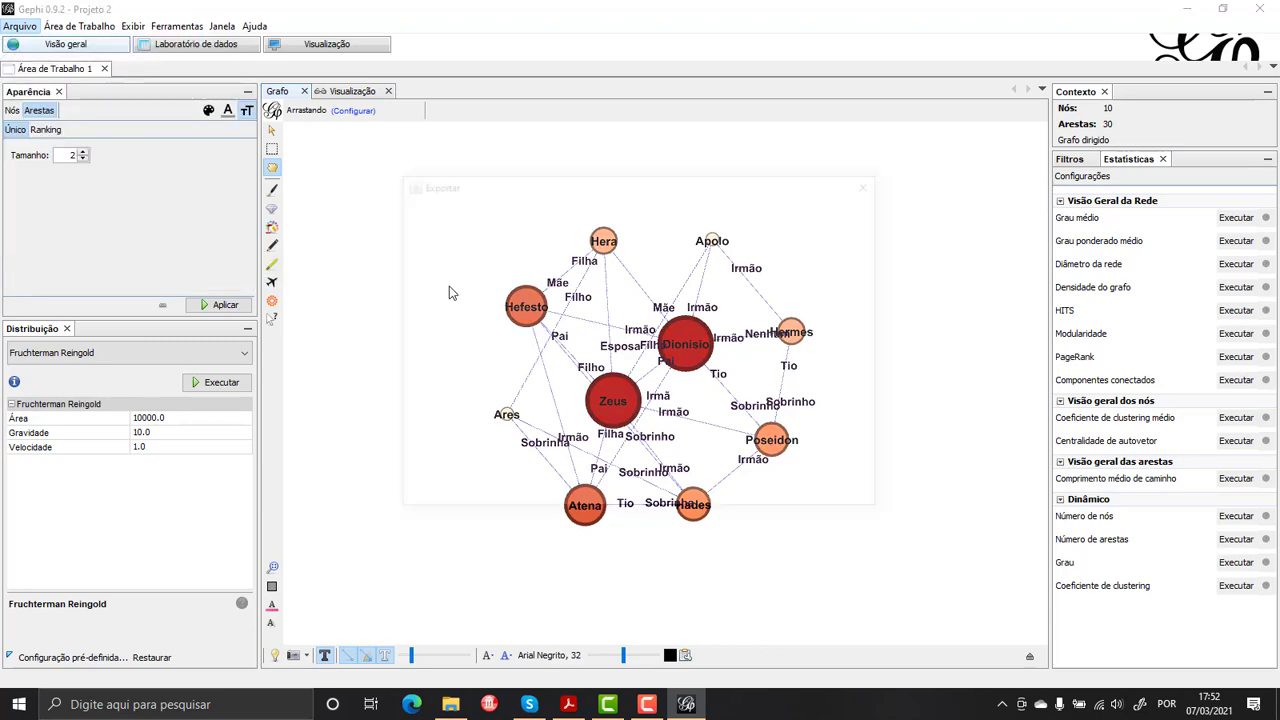
click(435, 392)
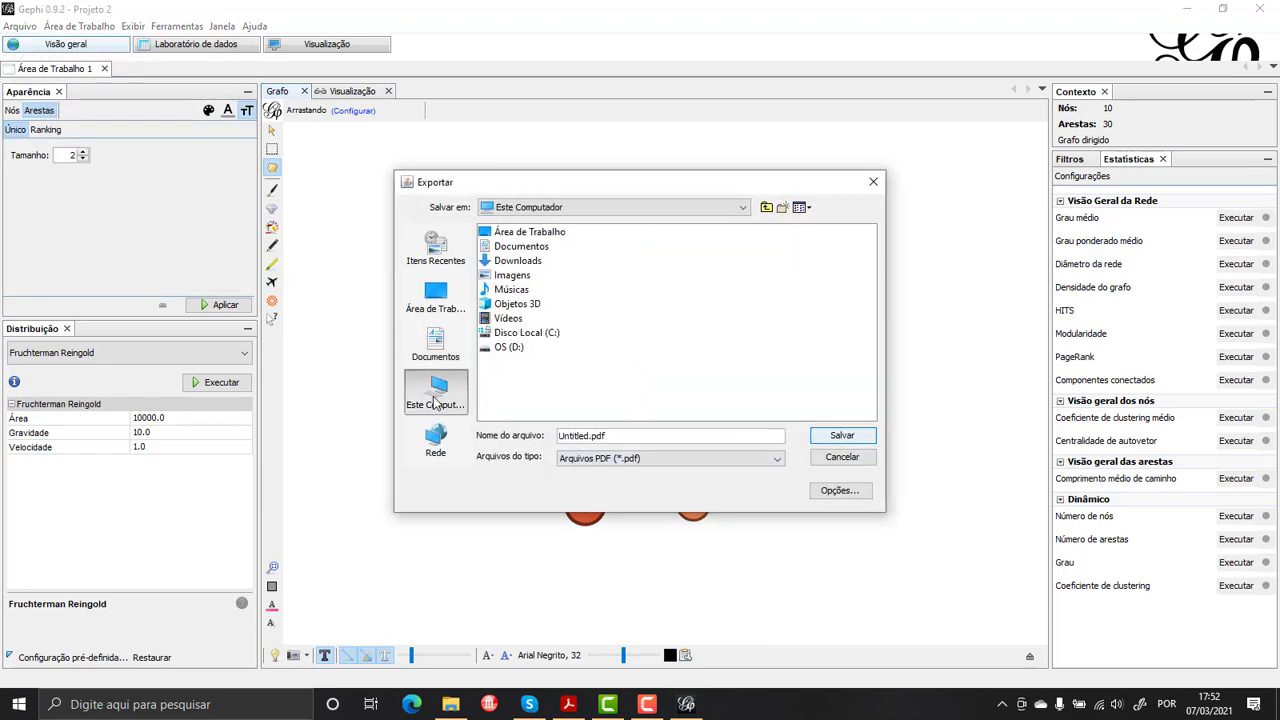
double_click(508, 346)
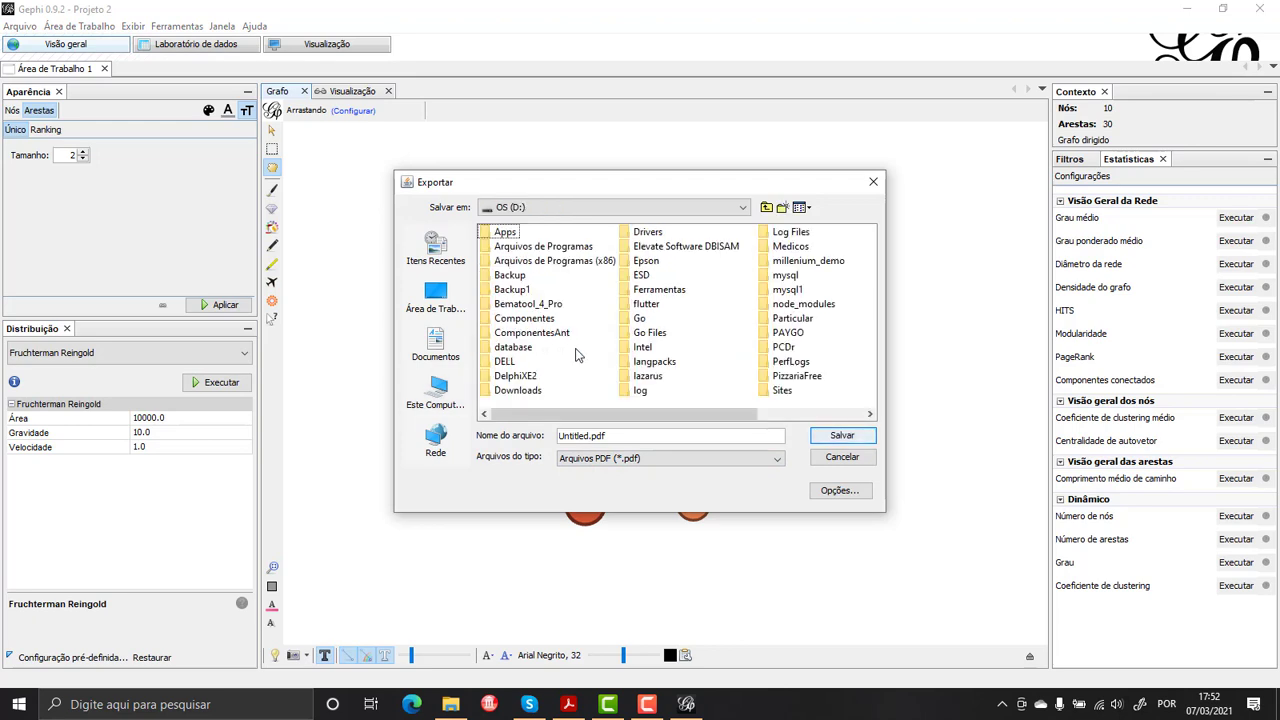
scroll(809, 371, right, 3)
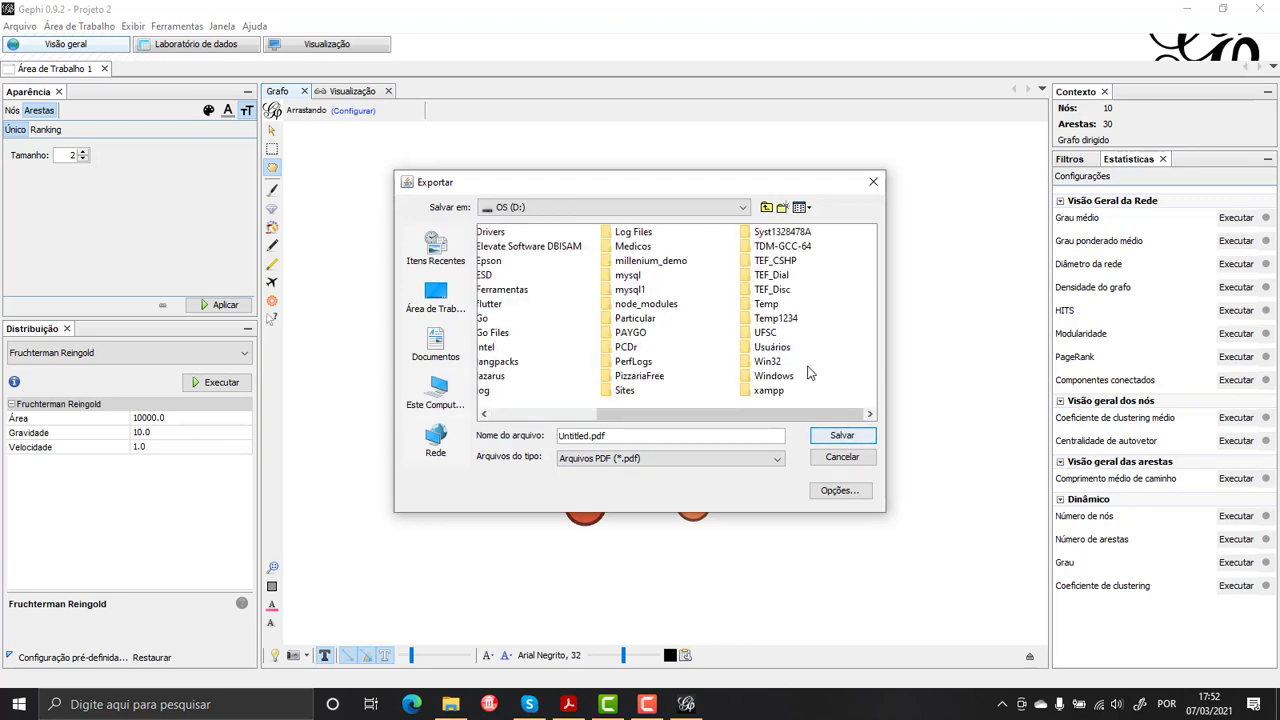
double_click(766, 334)
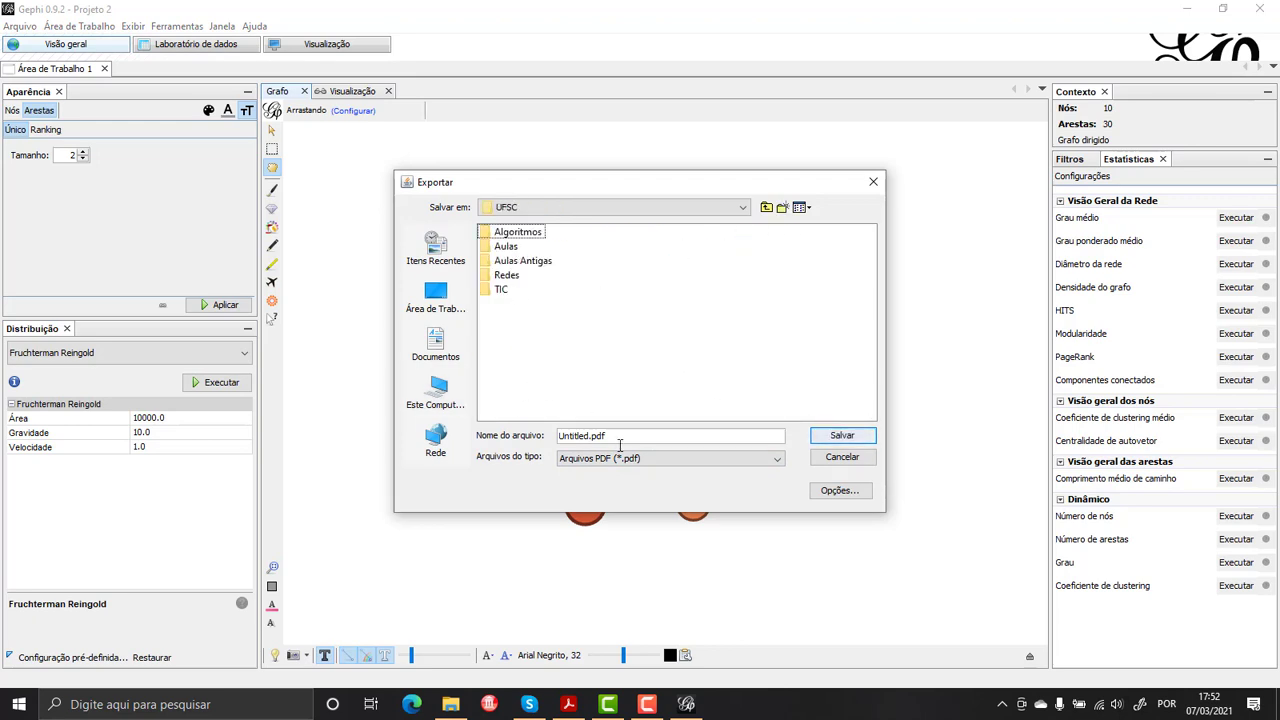
Step: Export the network as the PNG file Untitled.png into the Redes folder
click(646, 462)
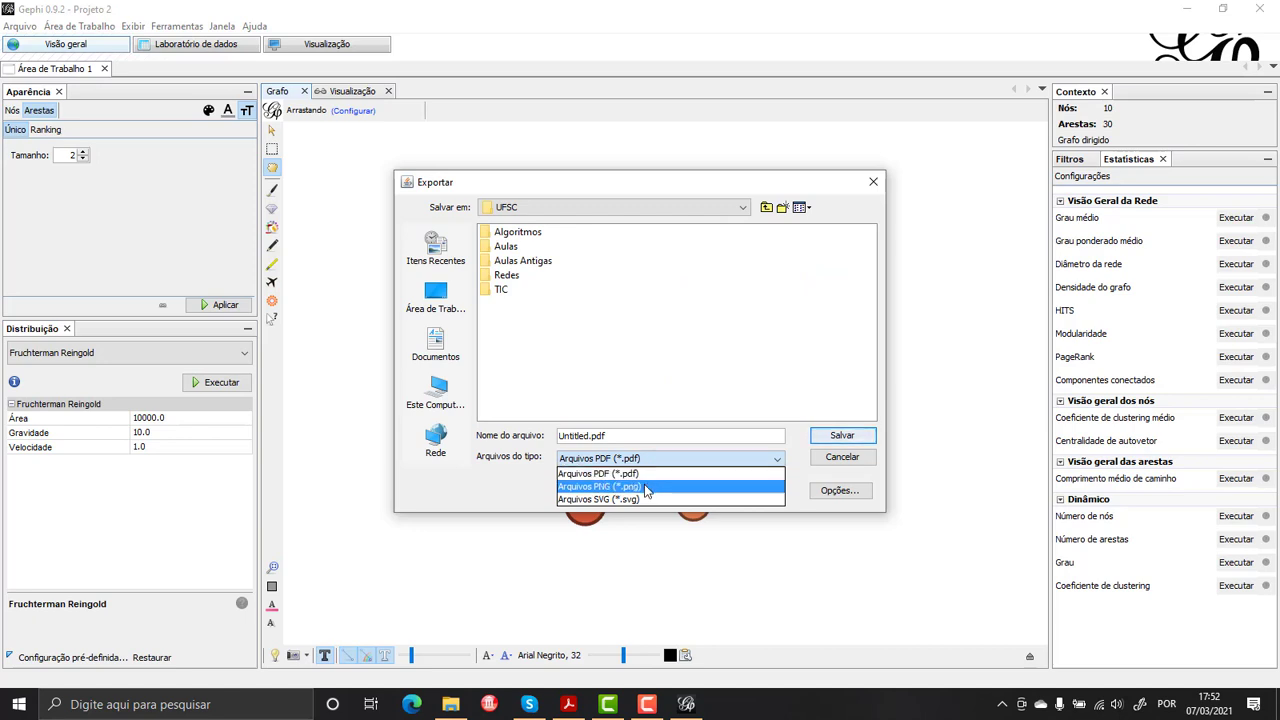
click(646, 487)
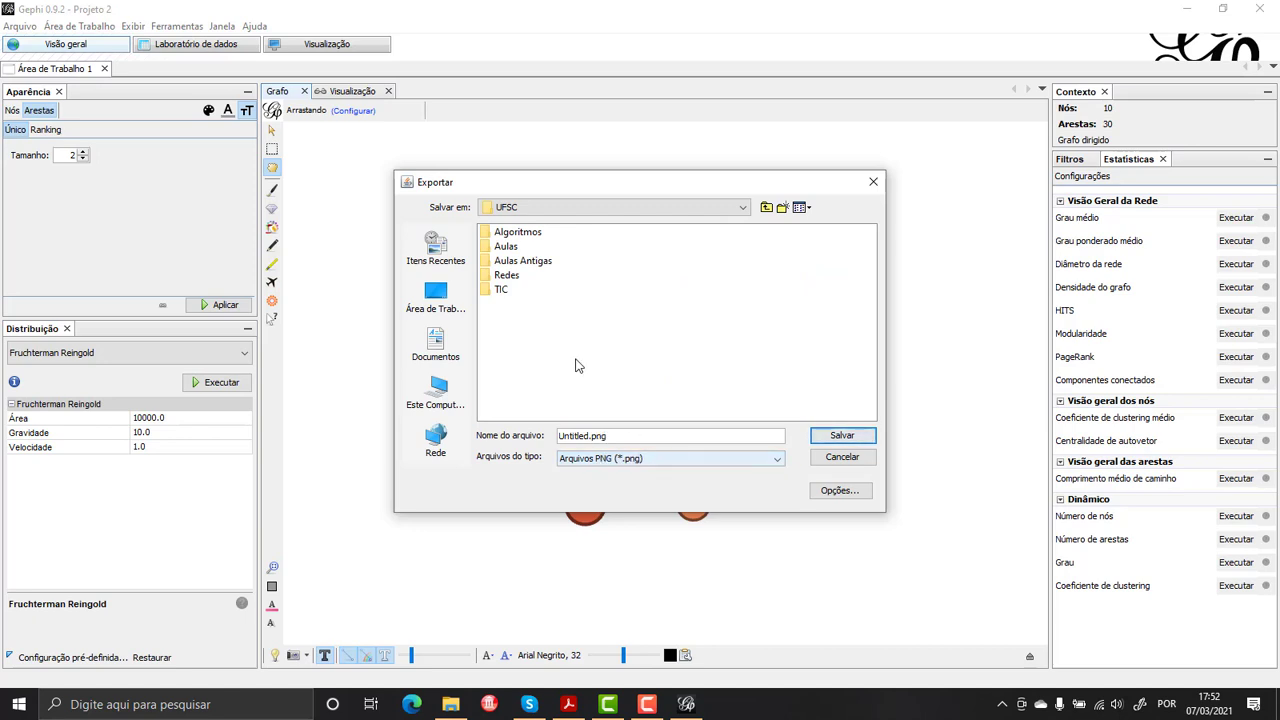
double_click(507, 276)
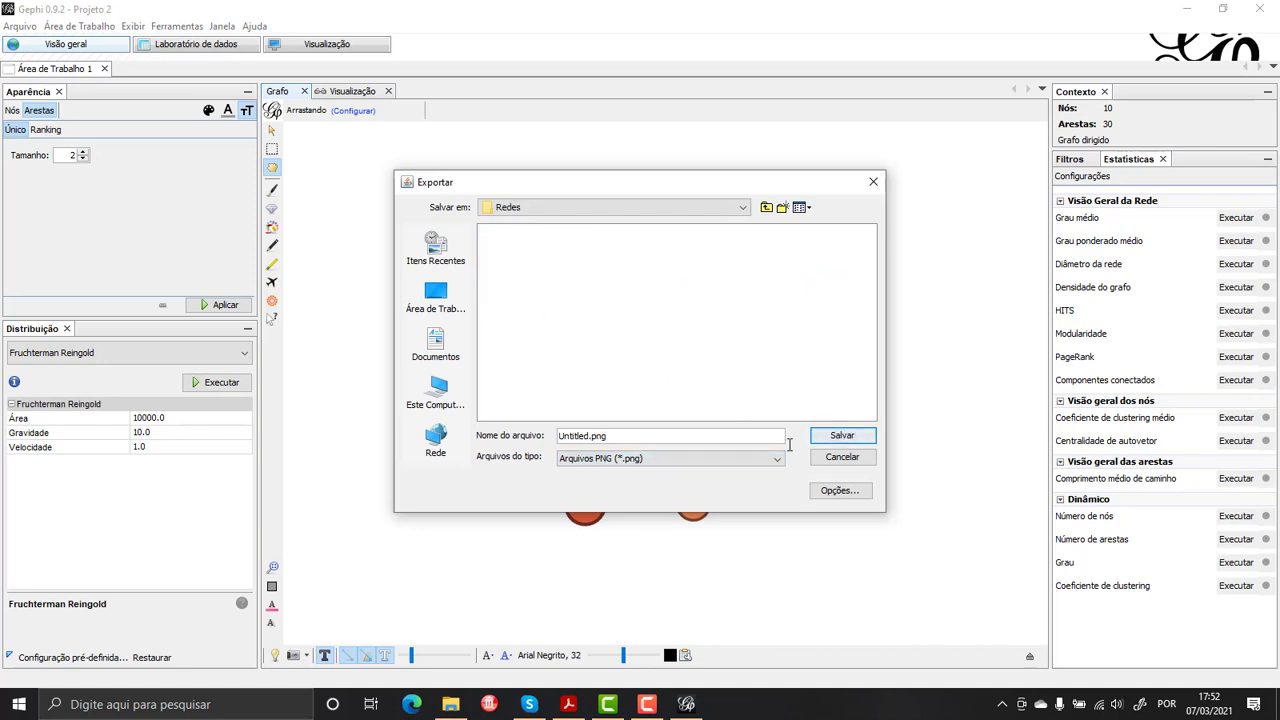
click(842, 437)
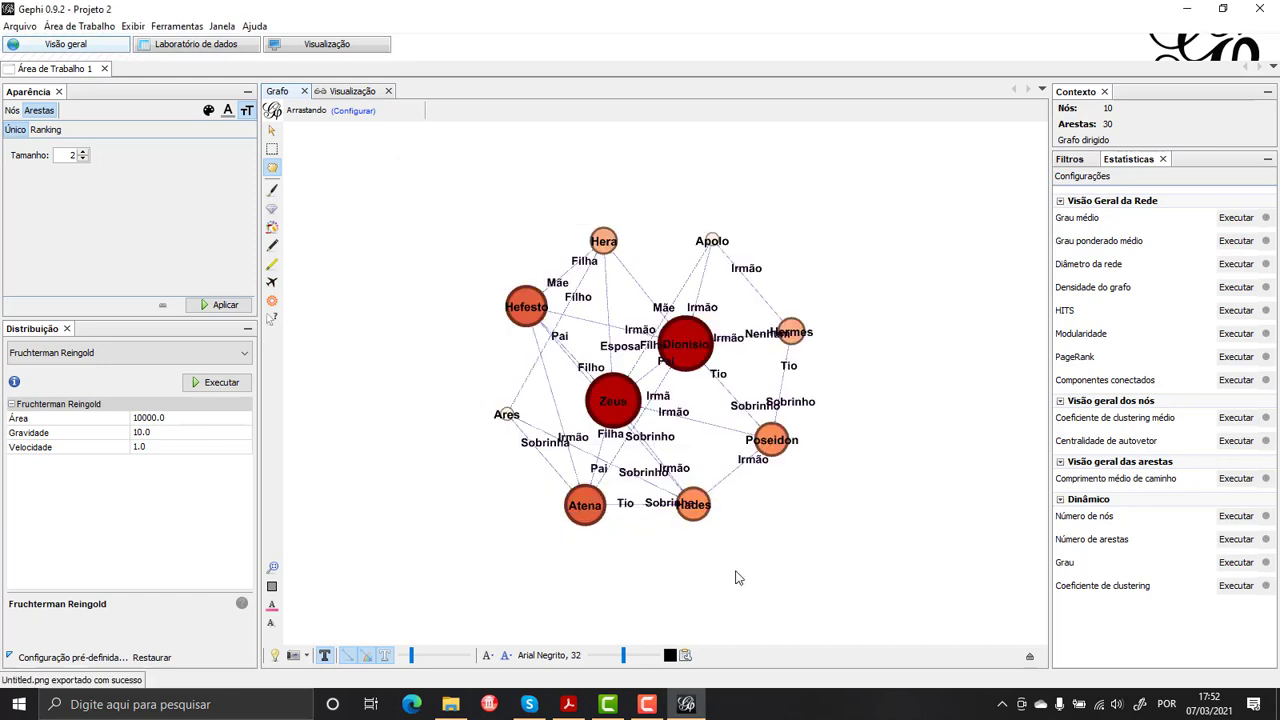
Step: Open the exported Untitled image from the Redes folder in File Explorer, examine it, and close both windows
click(450, 704)
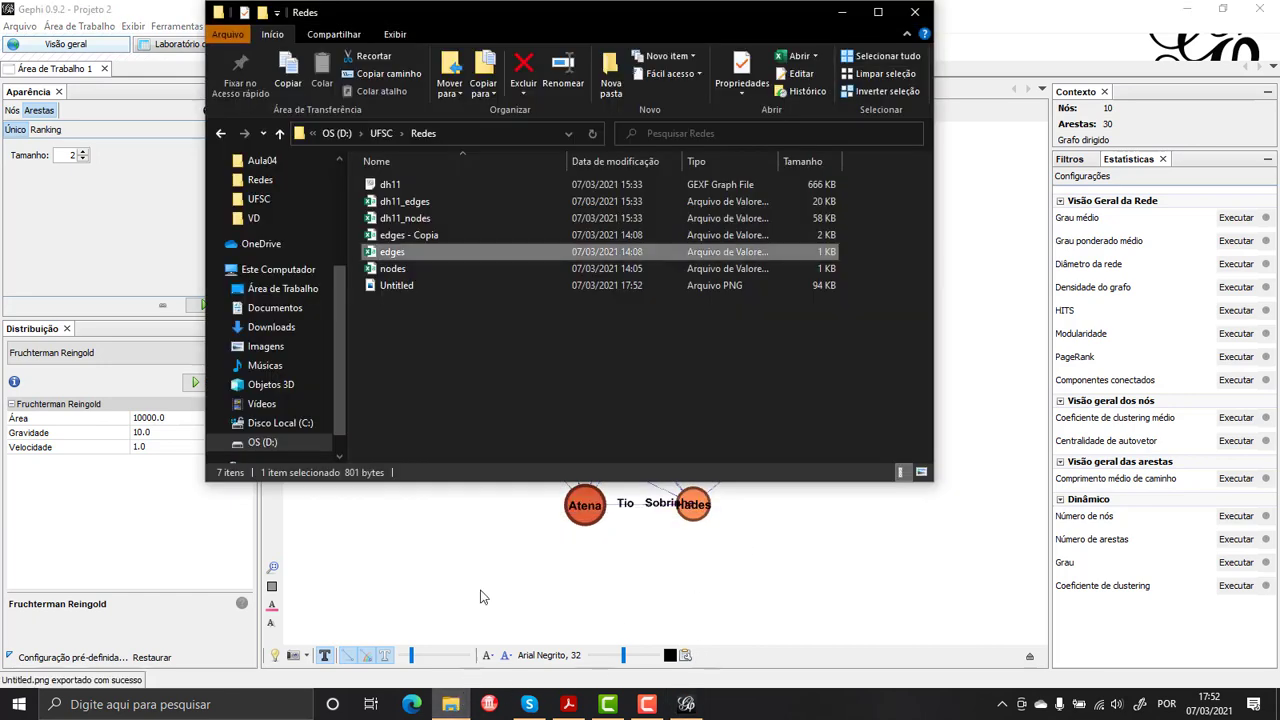
click(425, 286)
double_click(425, 285)
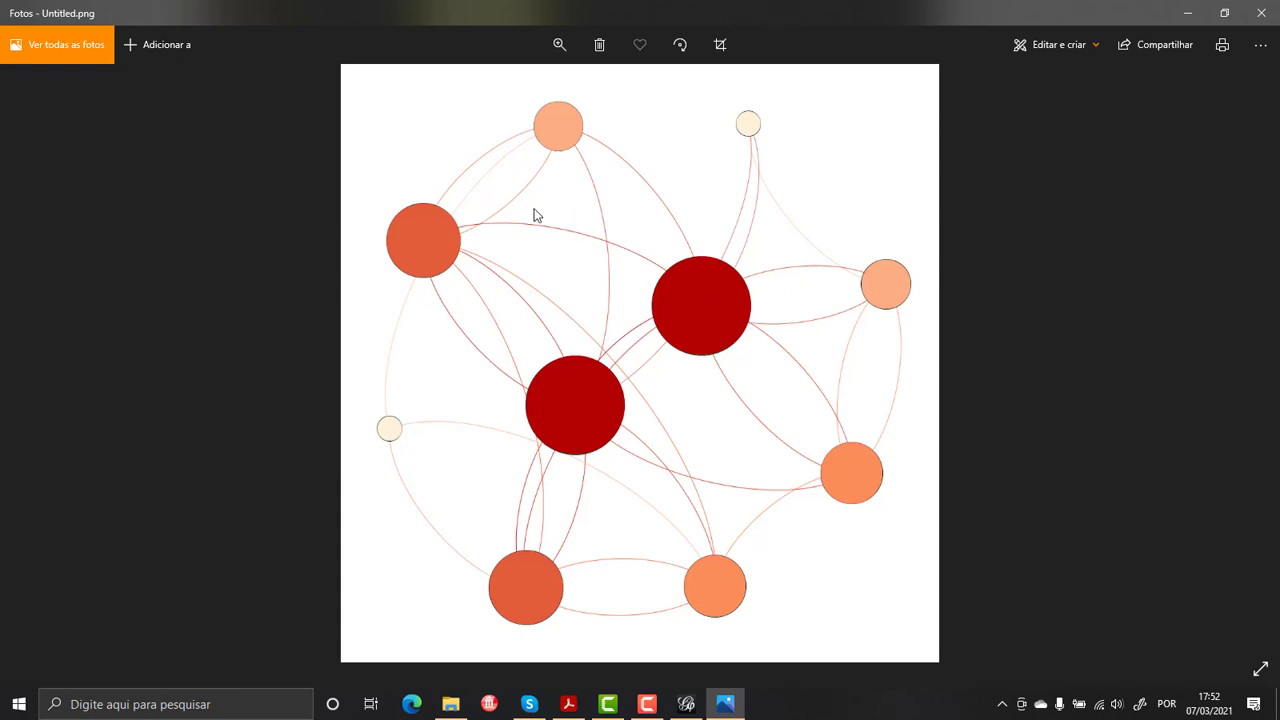
click(1261, 13)
click(980, 11)
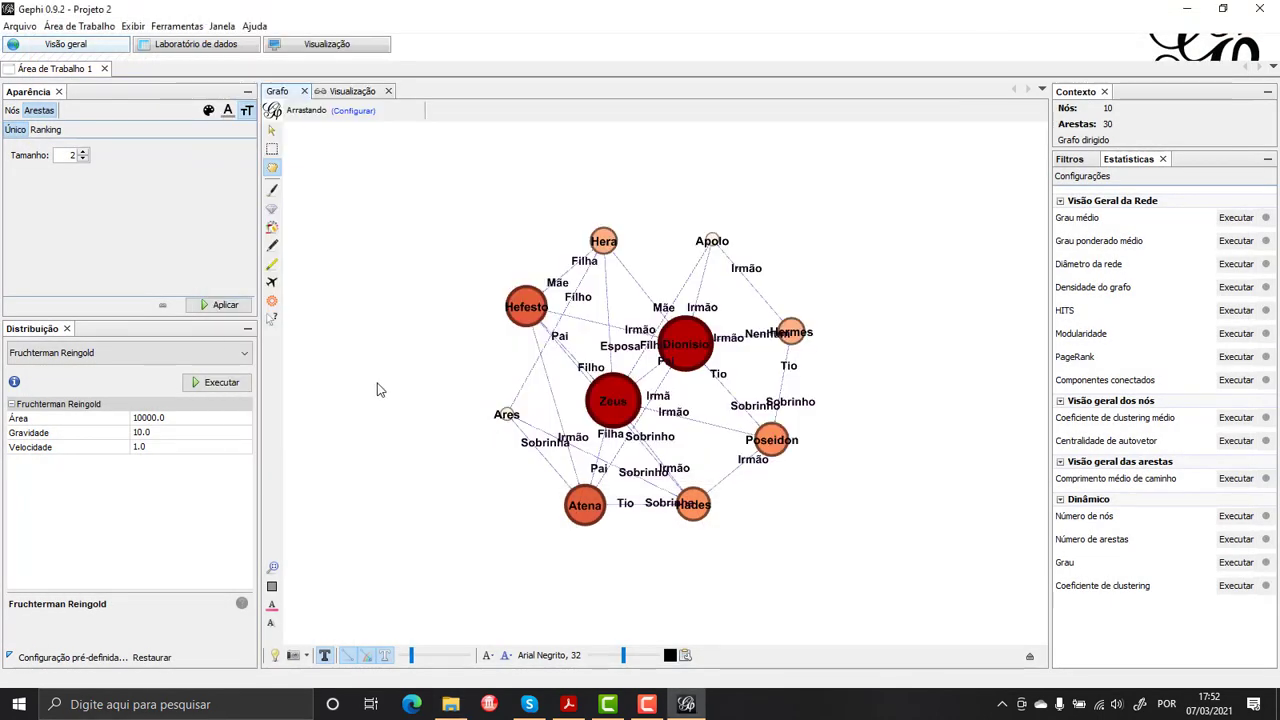
click(327, 46)
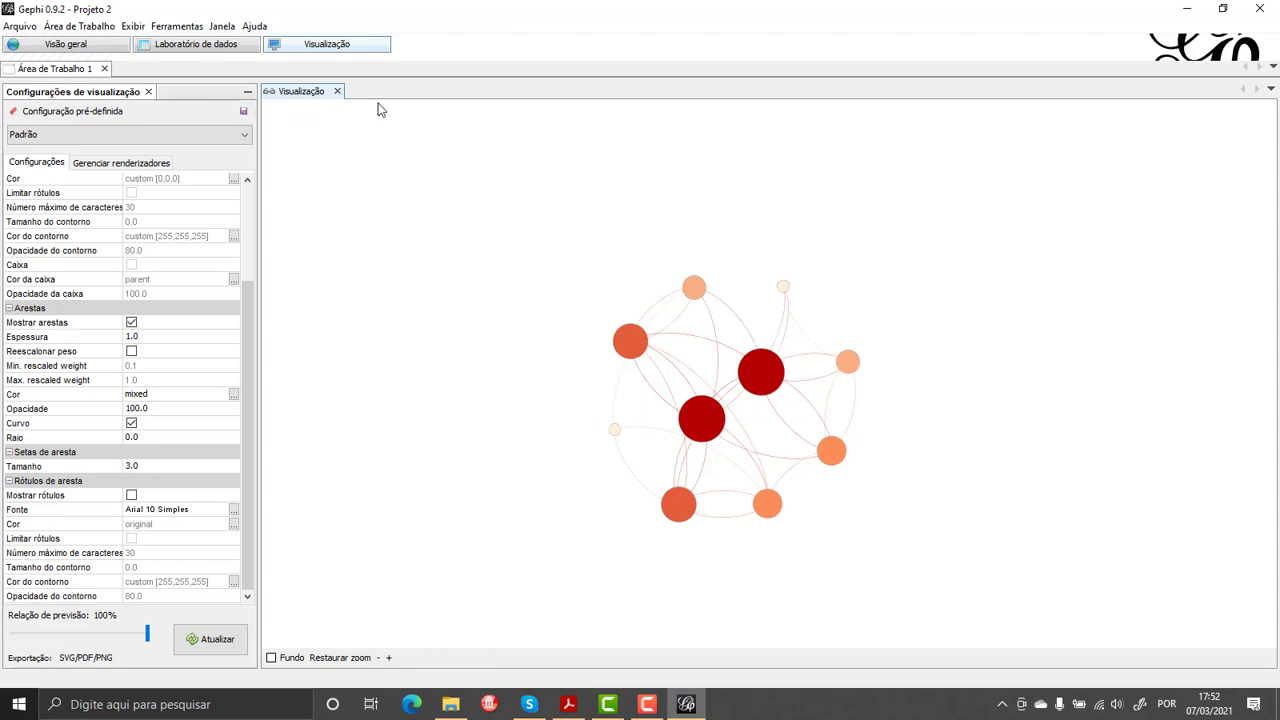
click(57, 93)
click(42, 46)
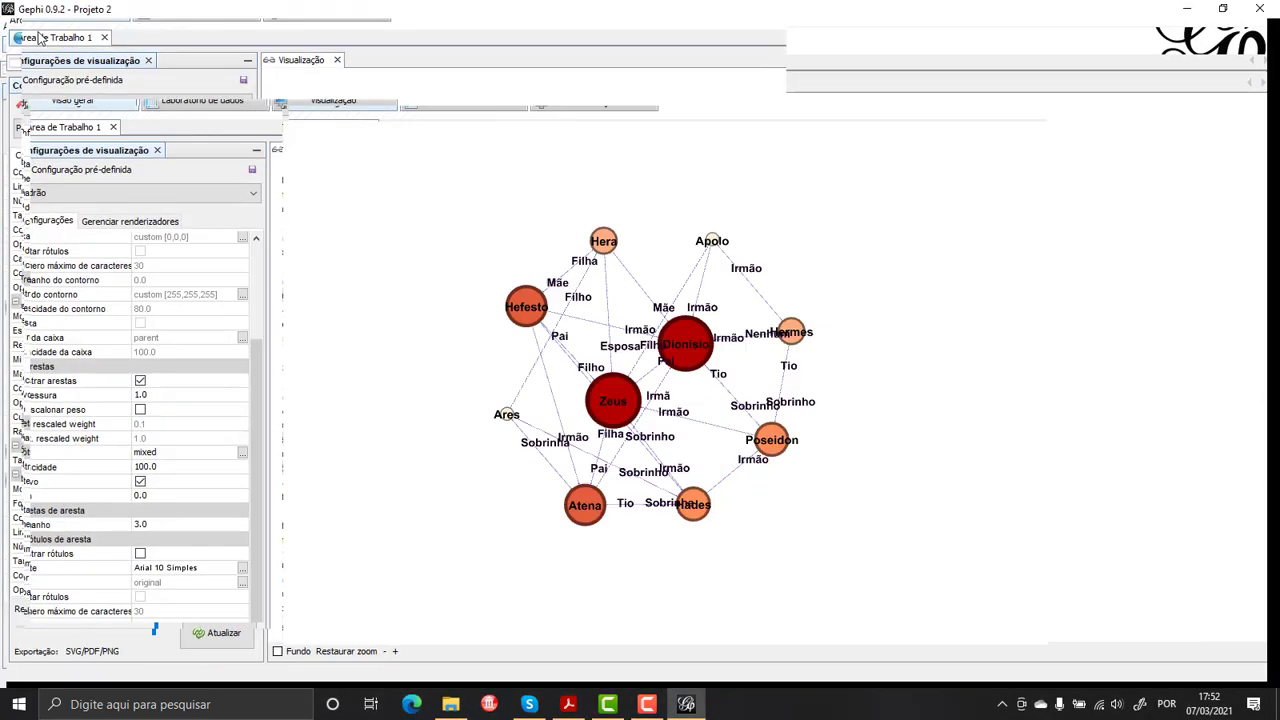
Step: Create a new project, discarding the unsaved changes to the gods network
click(19, 26)
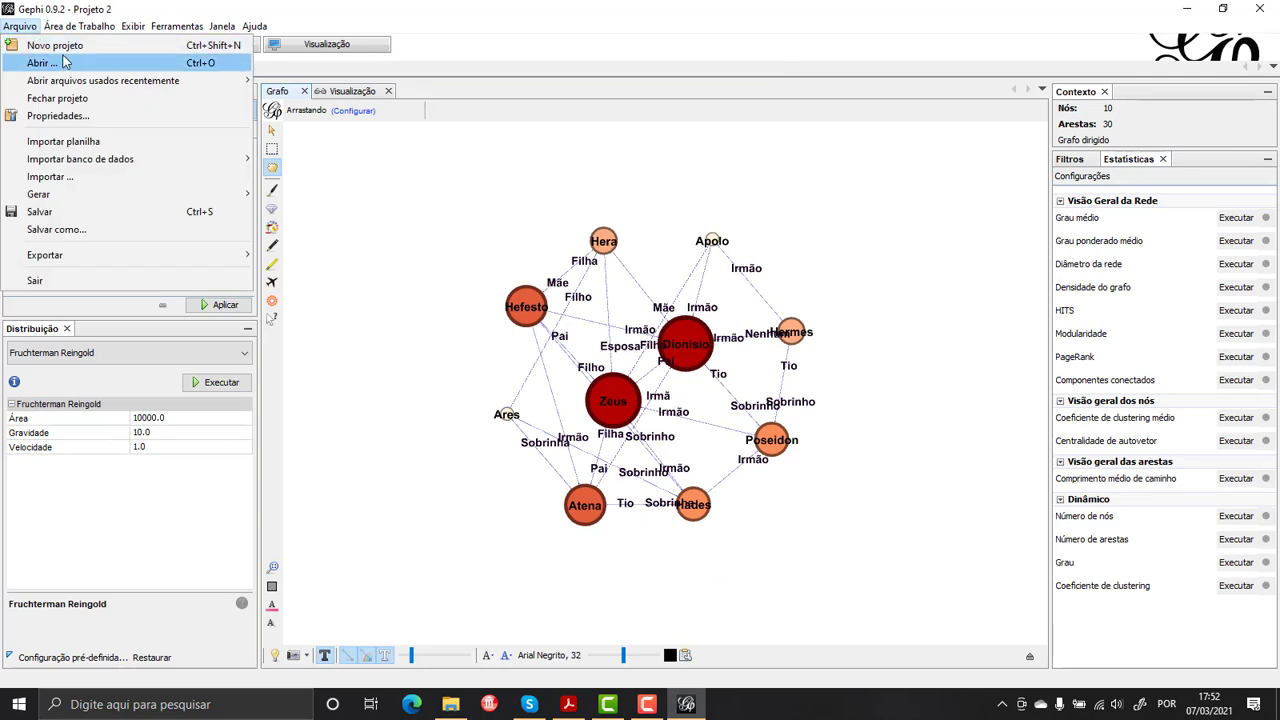
click(45, 45)
click(640, 390)
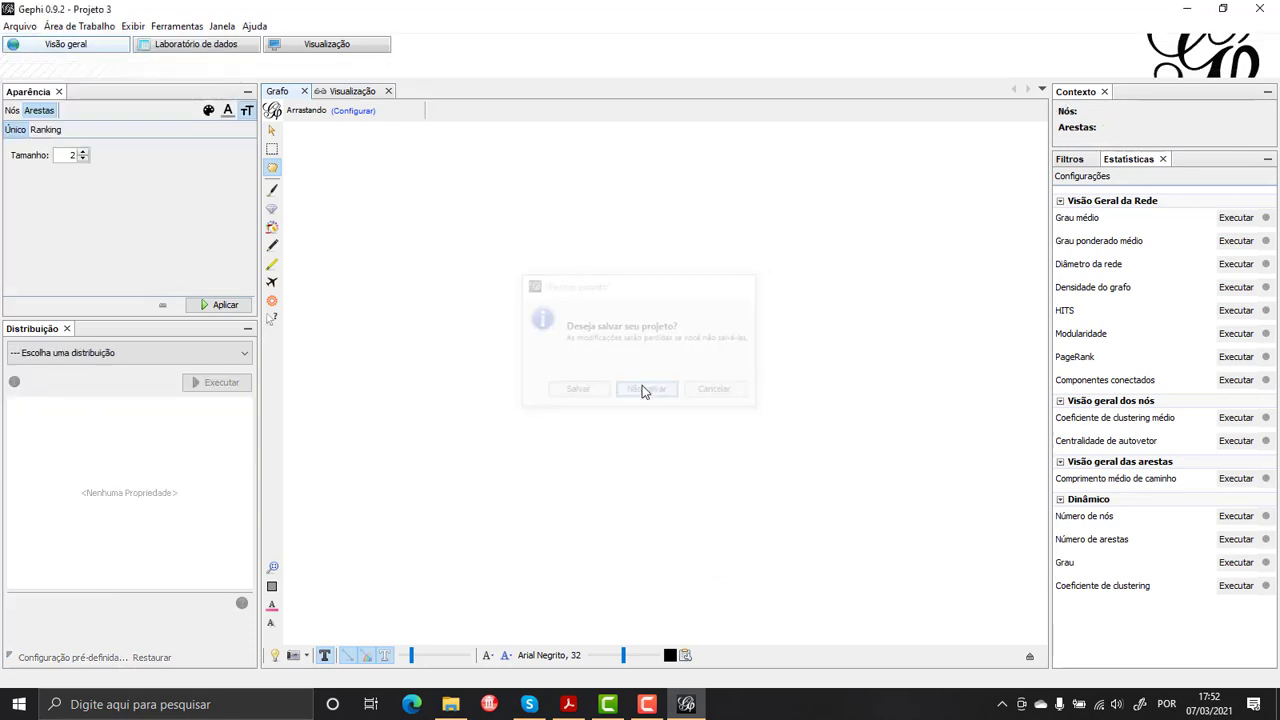
click(20, 26)
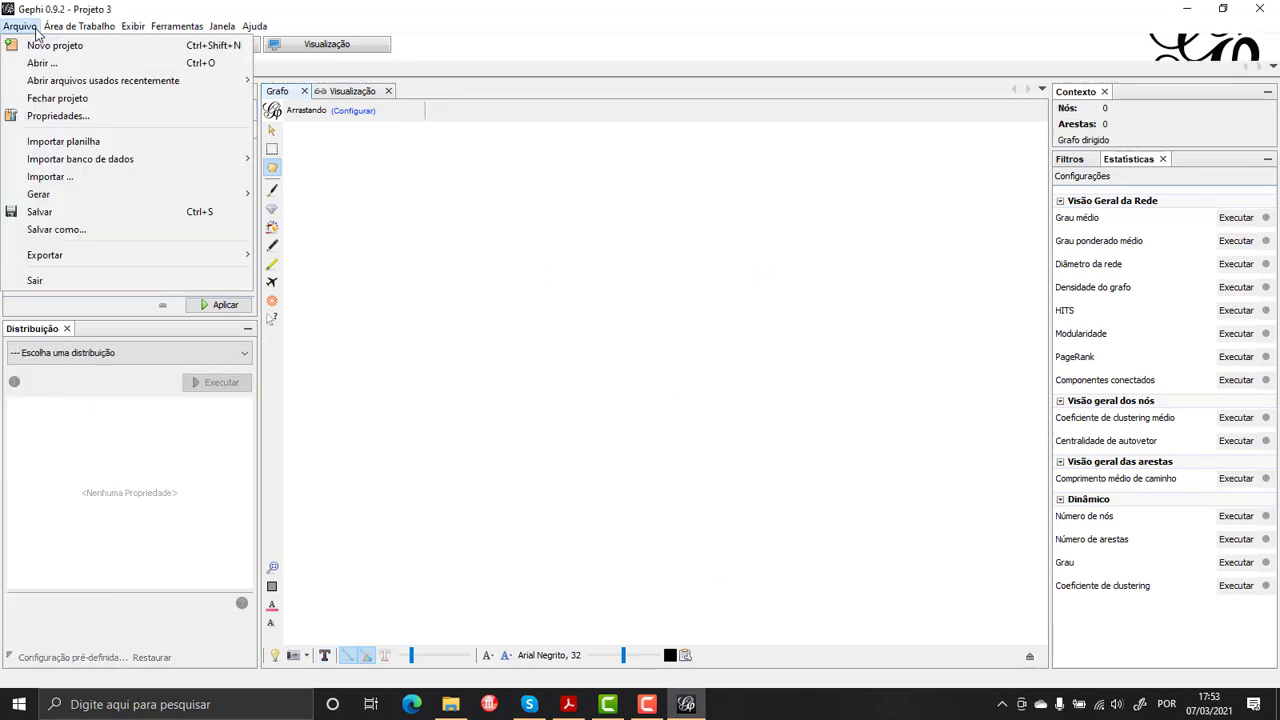
click(20, 26)
click(79, 26)
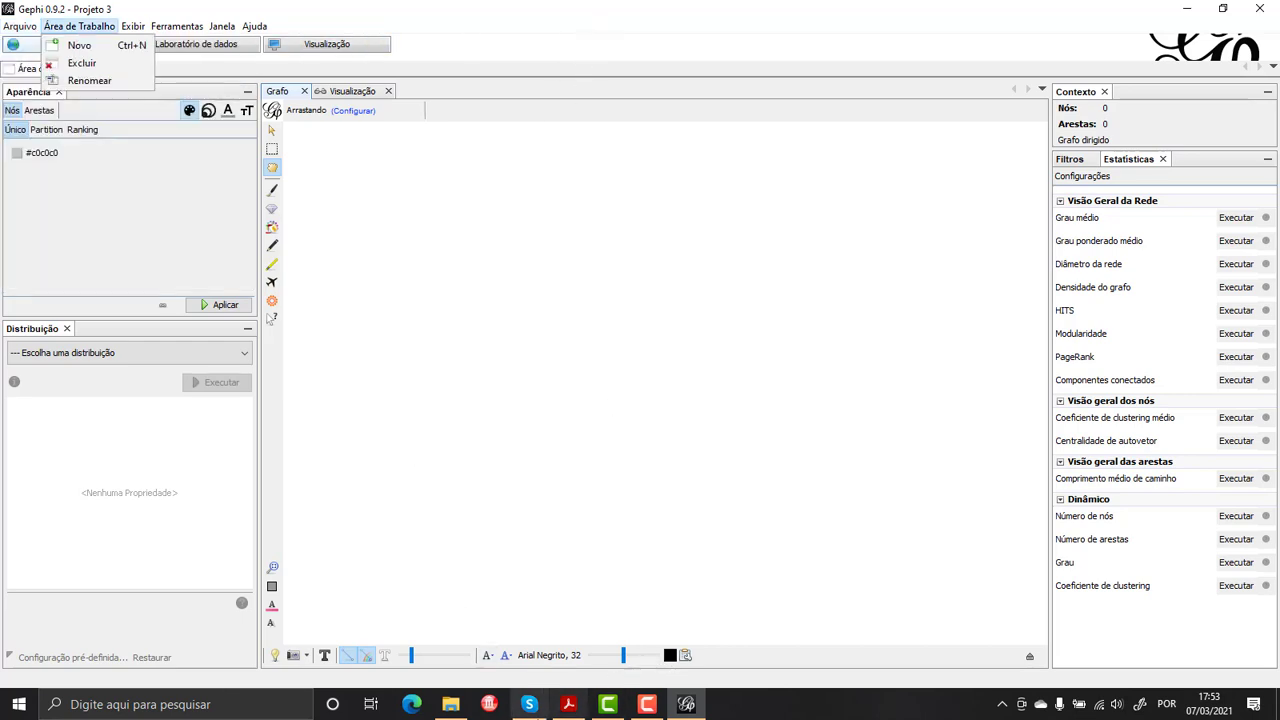
mouse_move(594, 709)
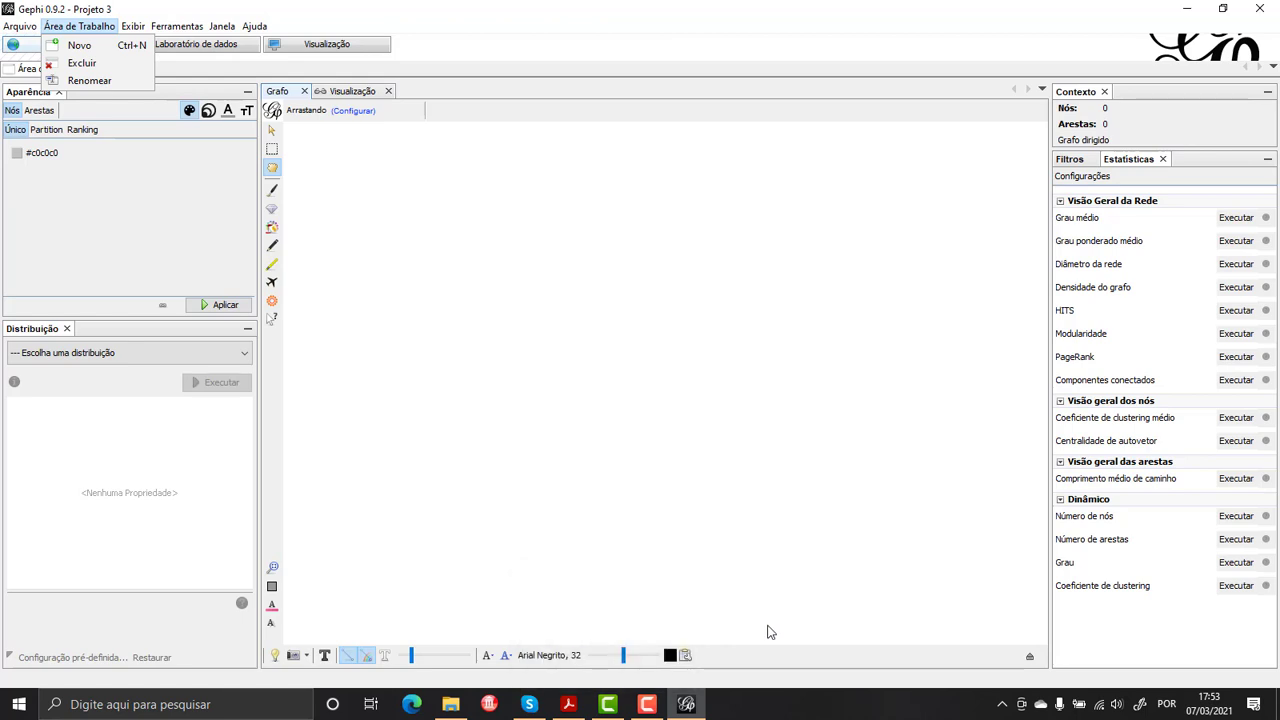
click(250, 4)
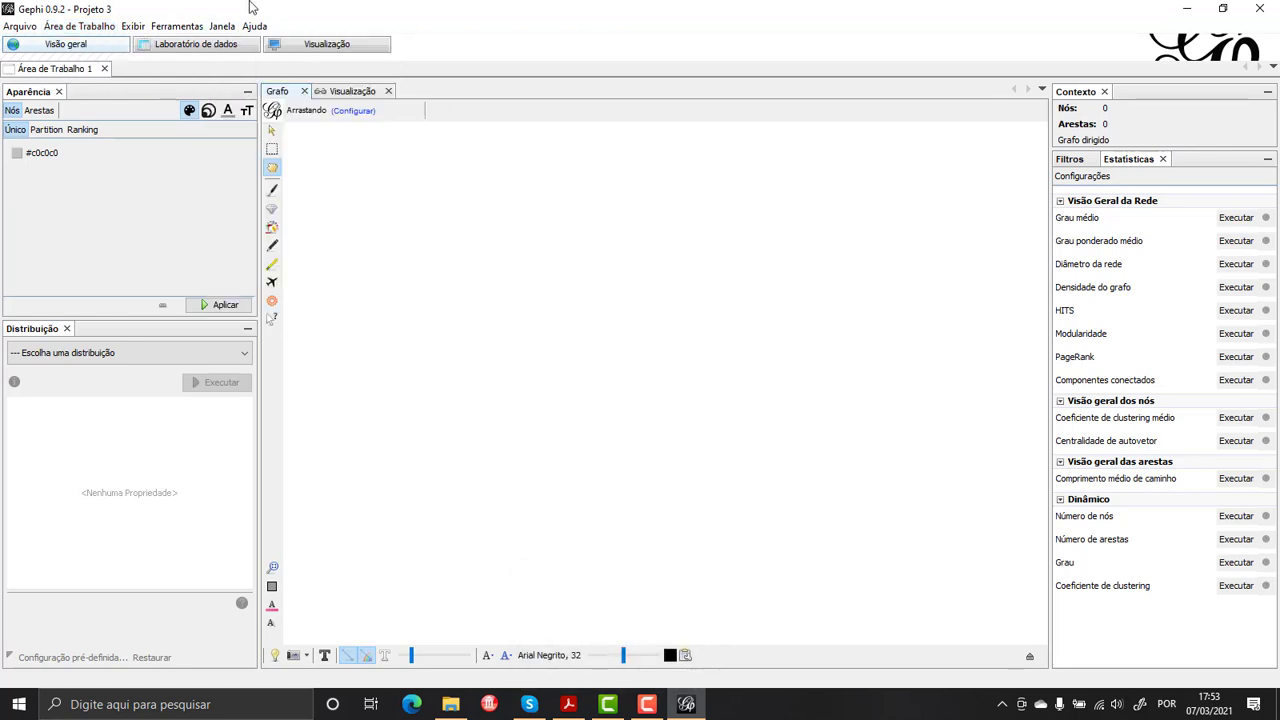
click(23, 24)
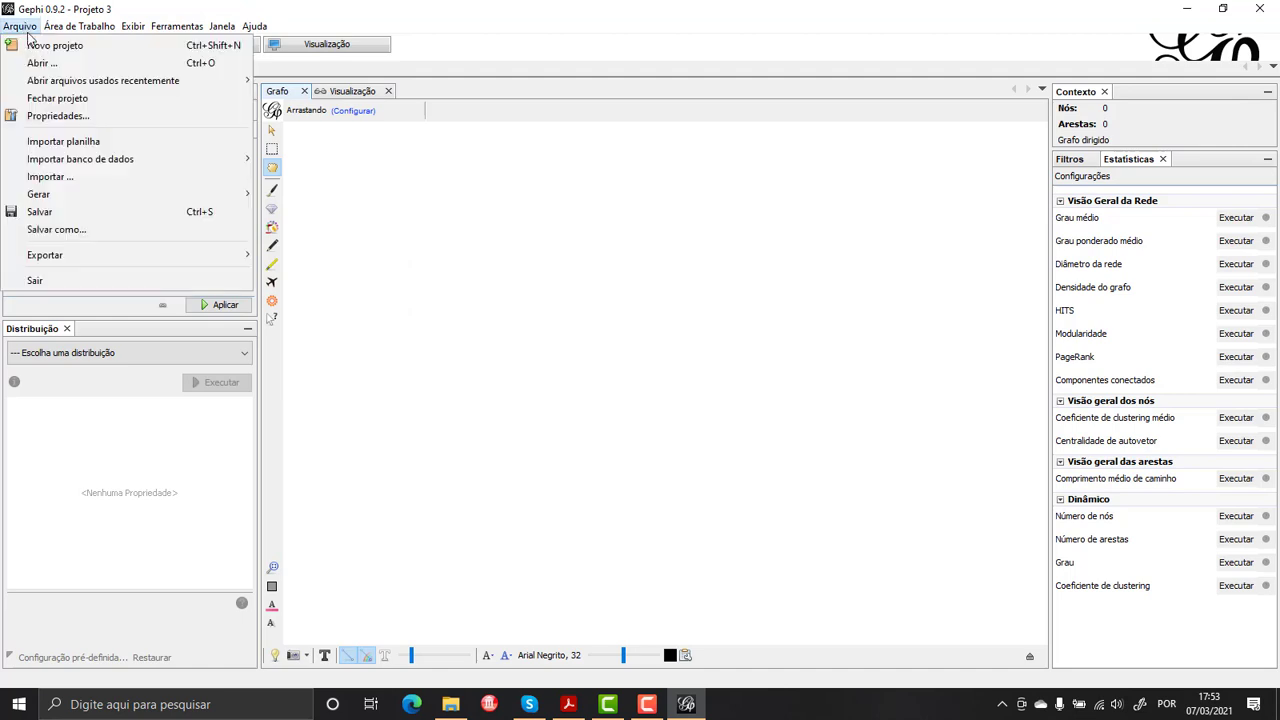
click(55, 45)
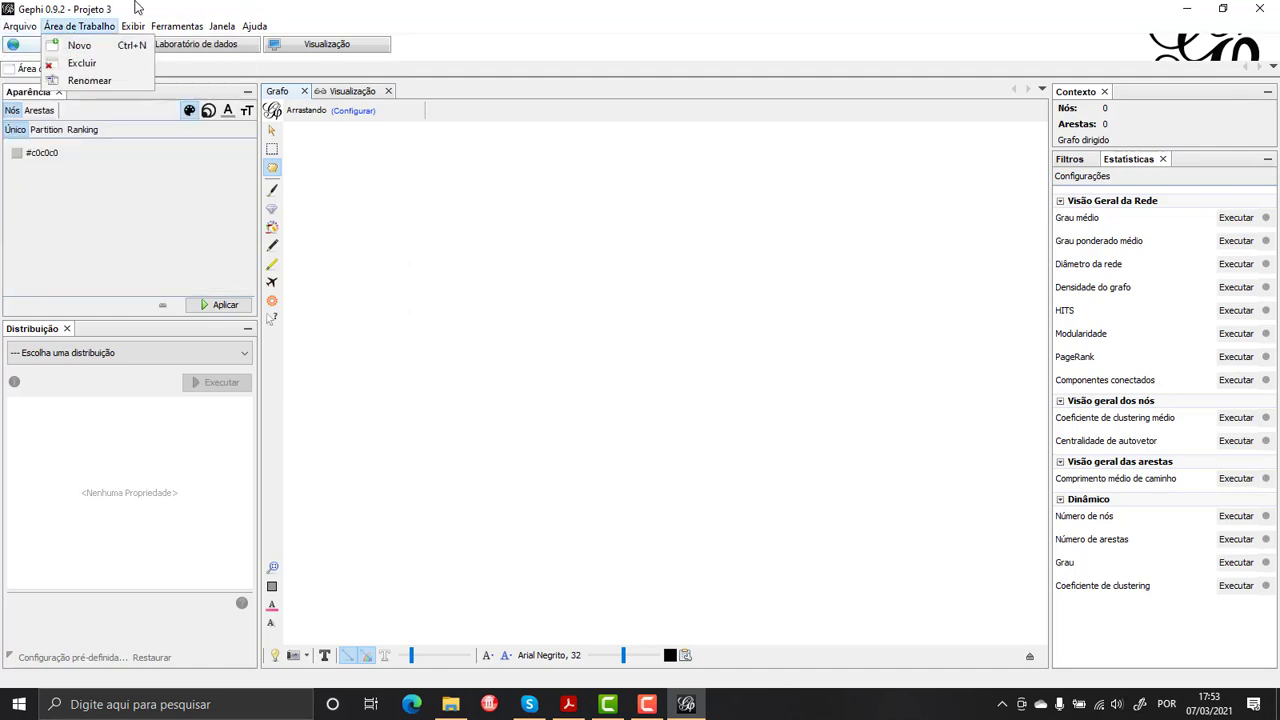
click(37, 30)
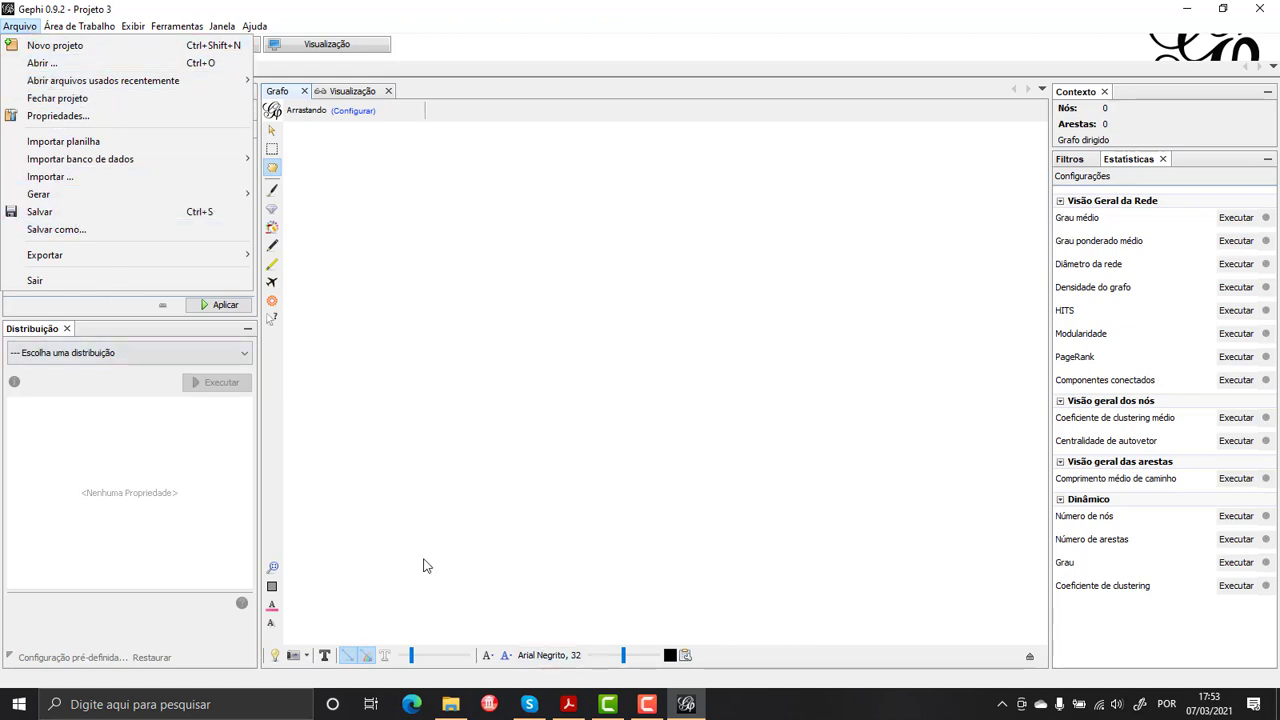
click(189, 7)
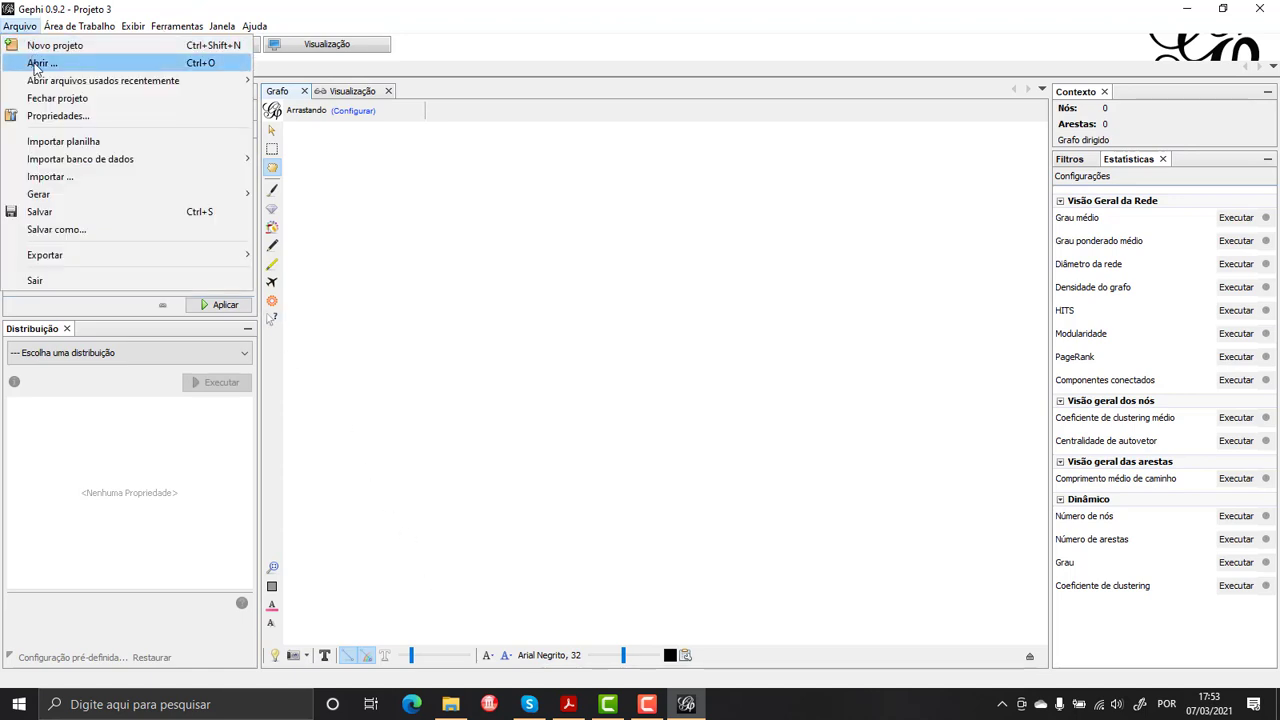
Step: Open dh11.gexf from the Redes folder and import it as a directed graph into a new workspace
click(37, 64)
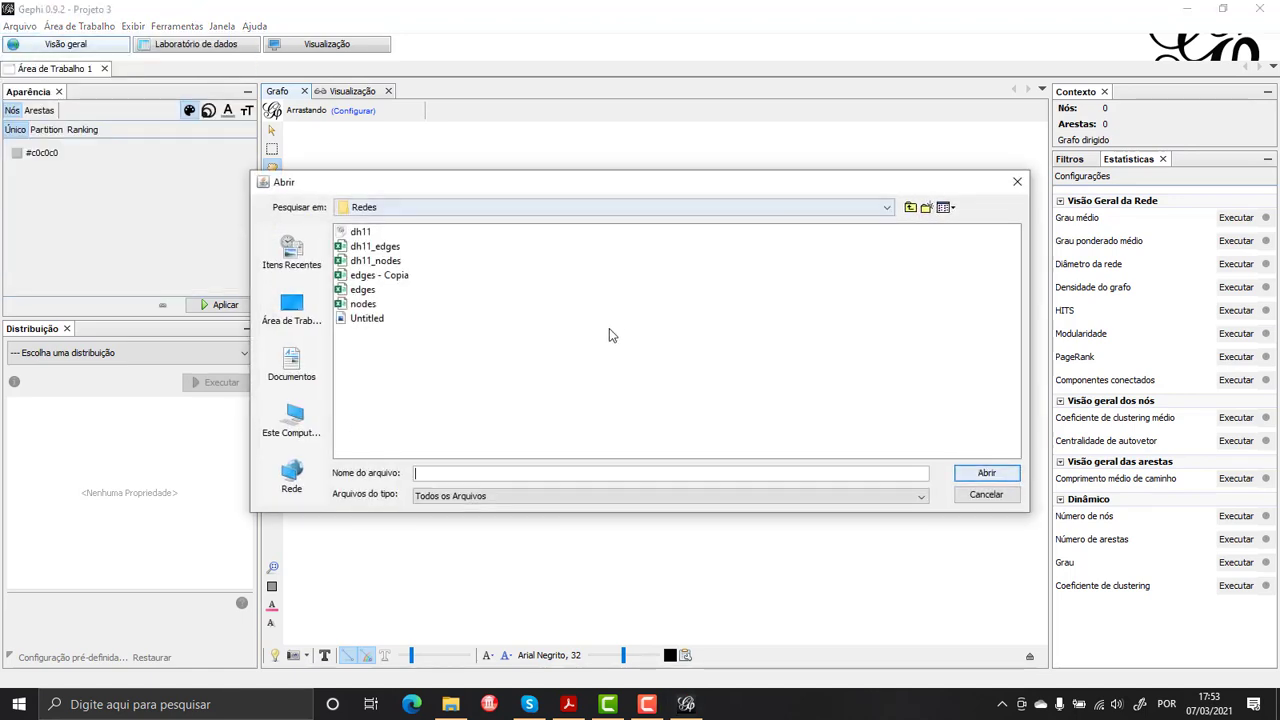
click(360, 232)
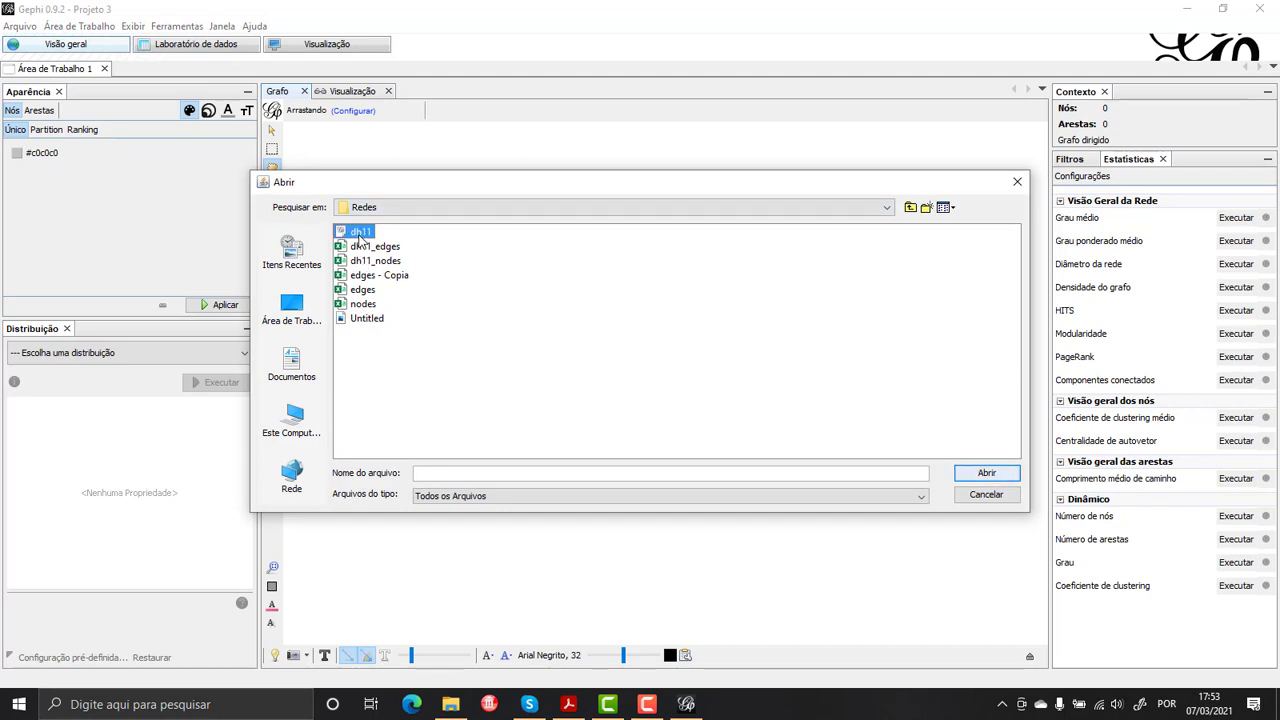
click(360, 235)
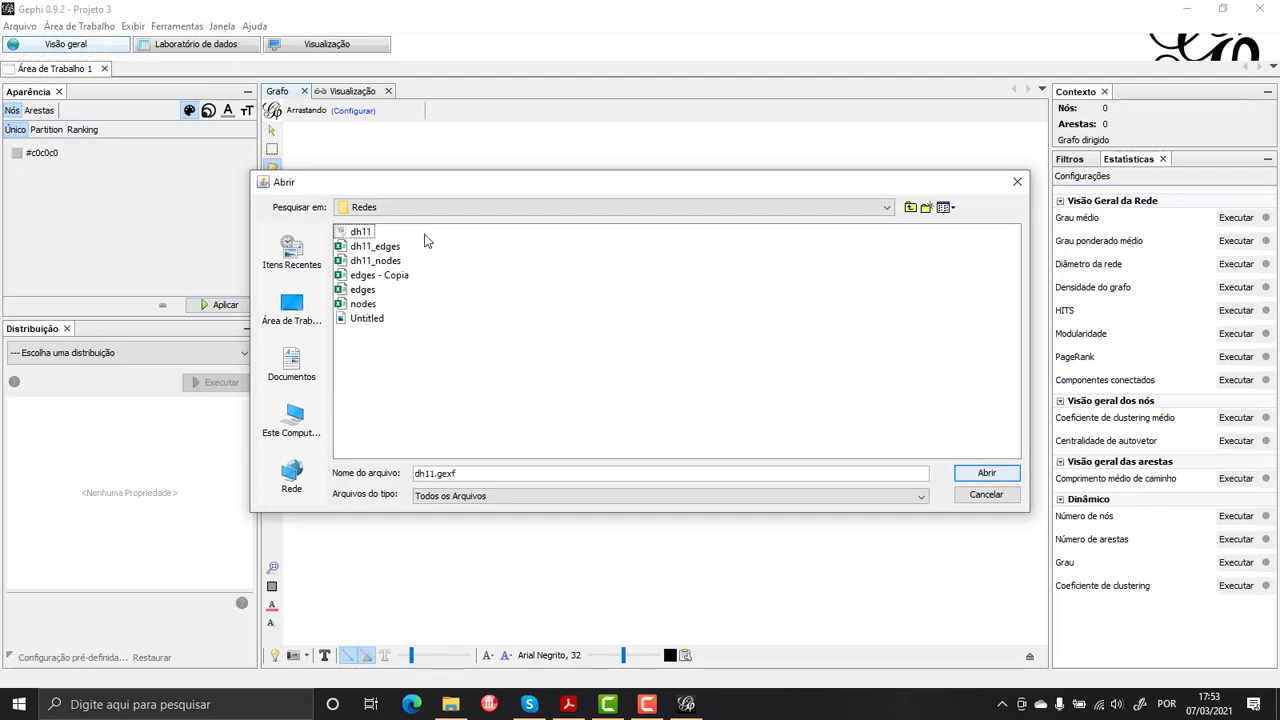
click(986, 473)
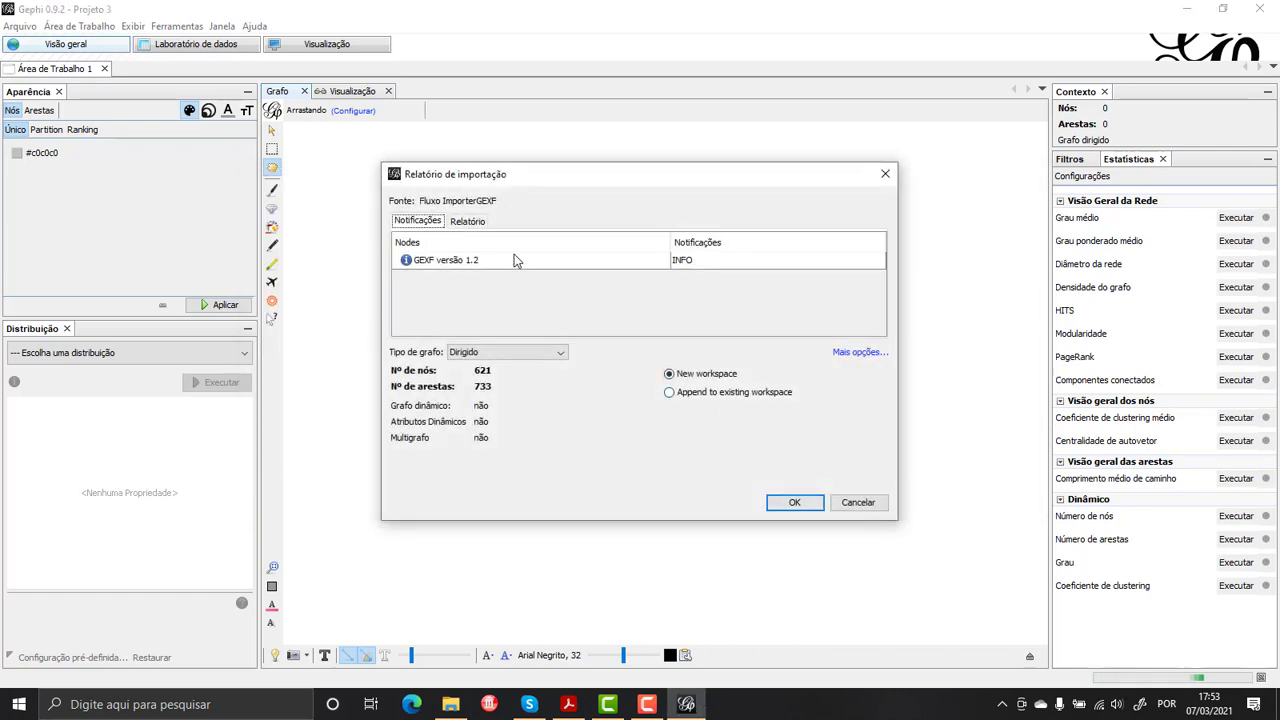
click(792, 506)
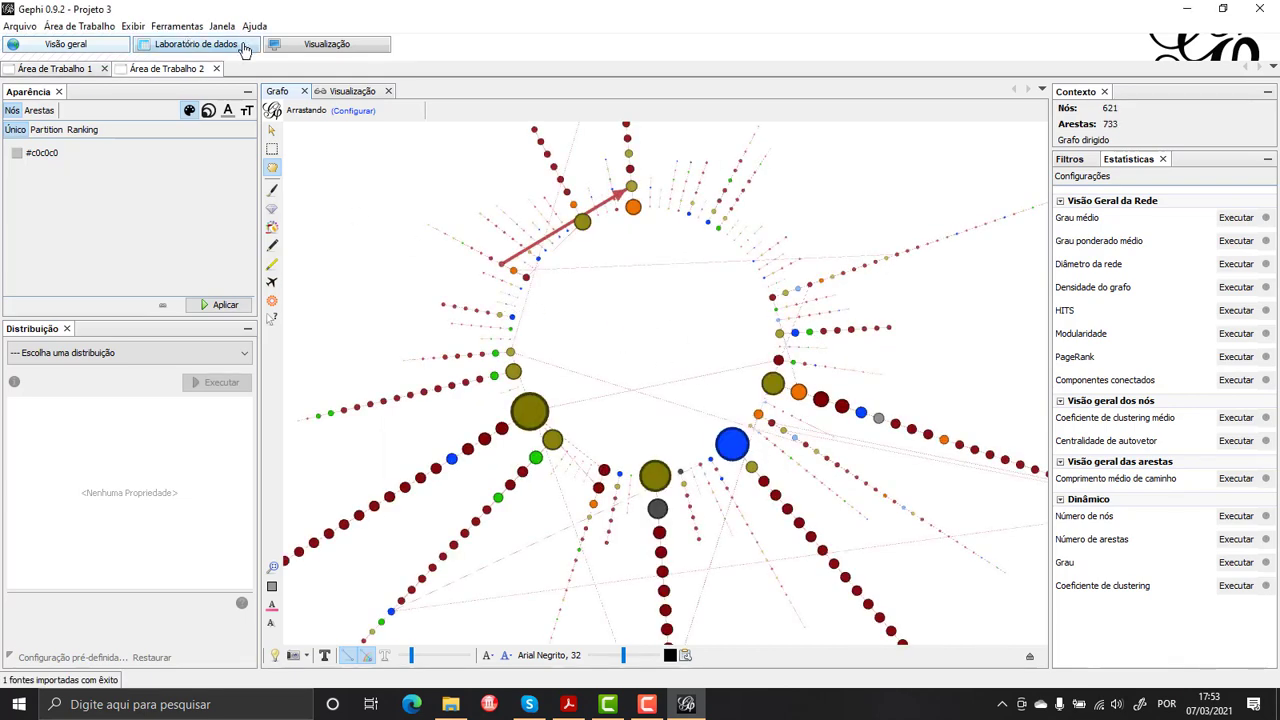
Step: Refresh the network preview and delete the empty workspace Área de Trabalho 1
click(283, 45)
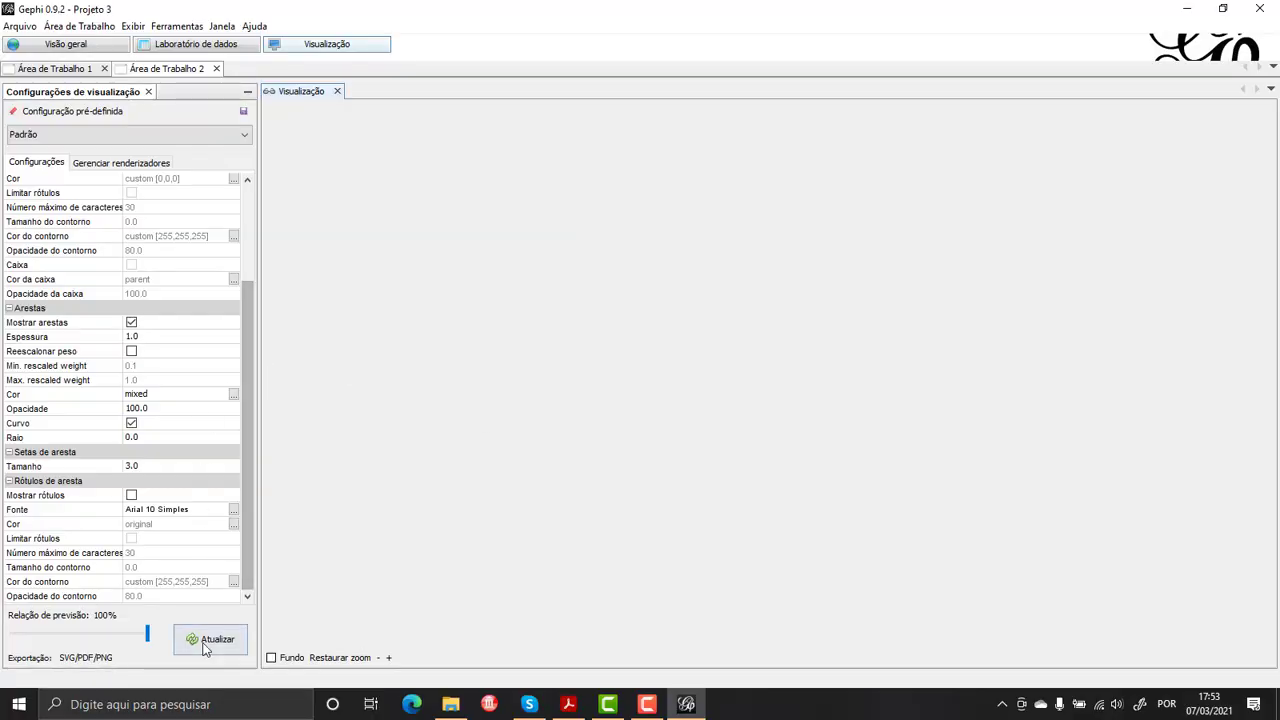
click(203, 645)
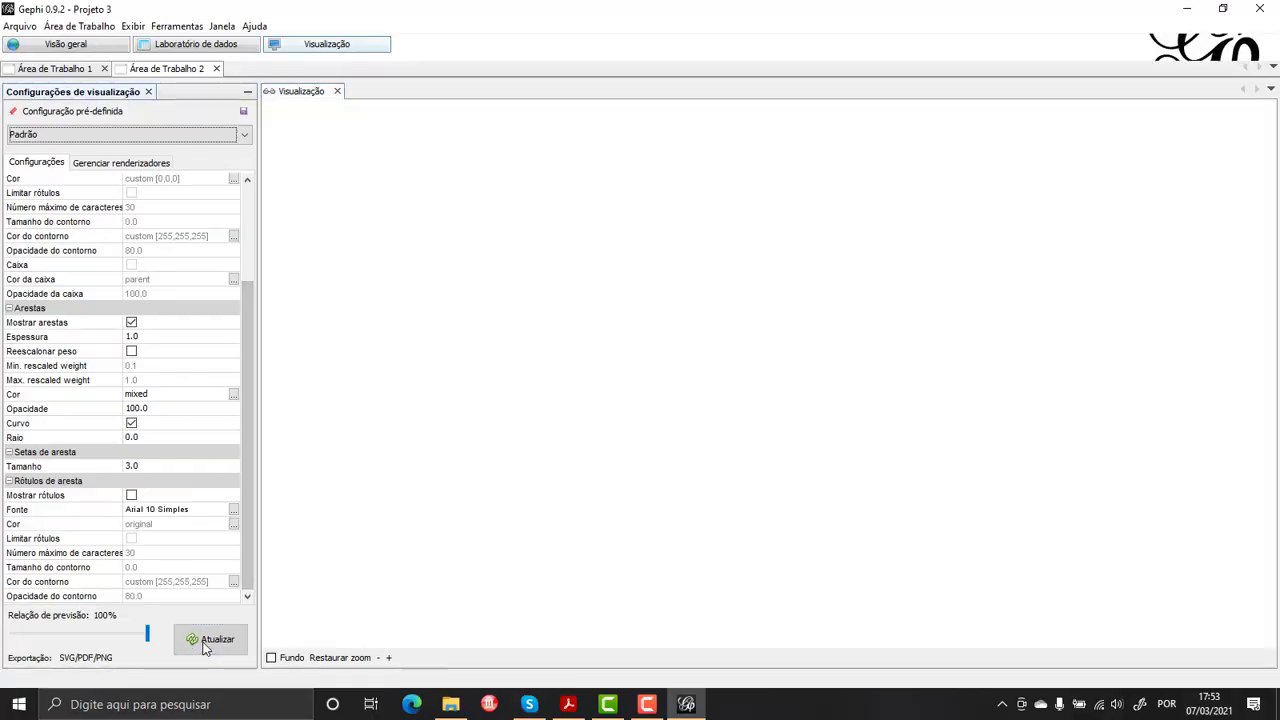
click(104, 68)
click(703, 394)
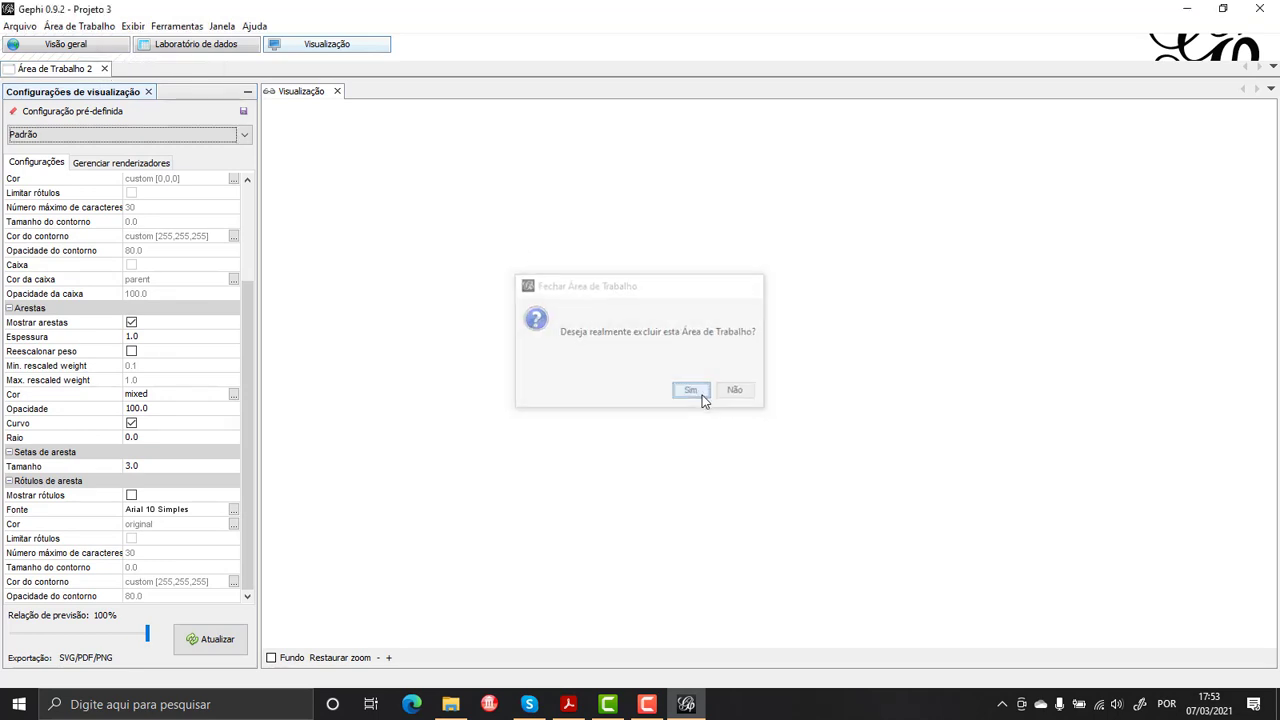
Step: Examine the imported network in the overview, review its node and edge tables in the data laboratory, and return to the graph
click(93, 43)
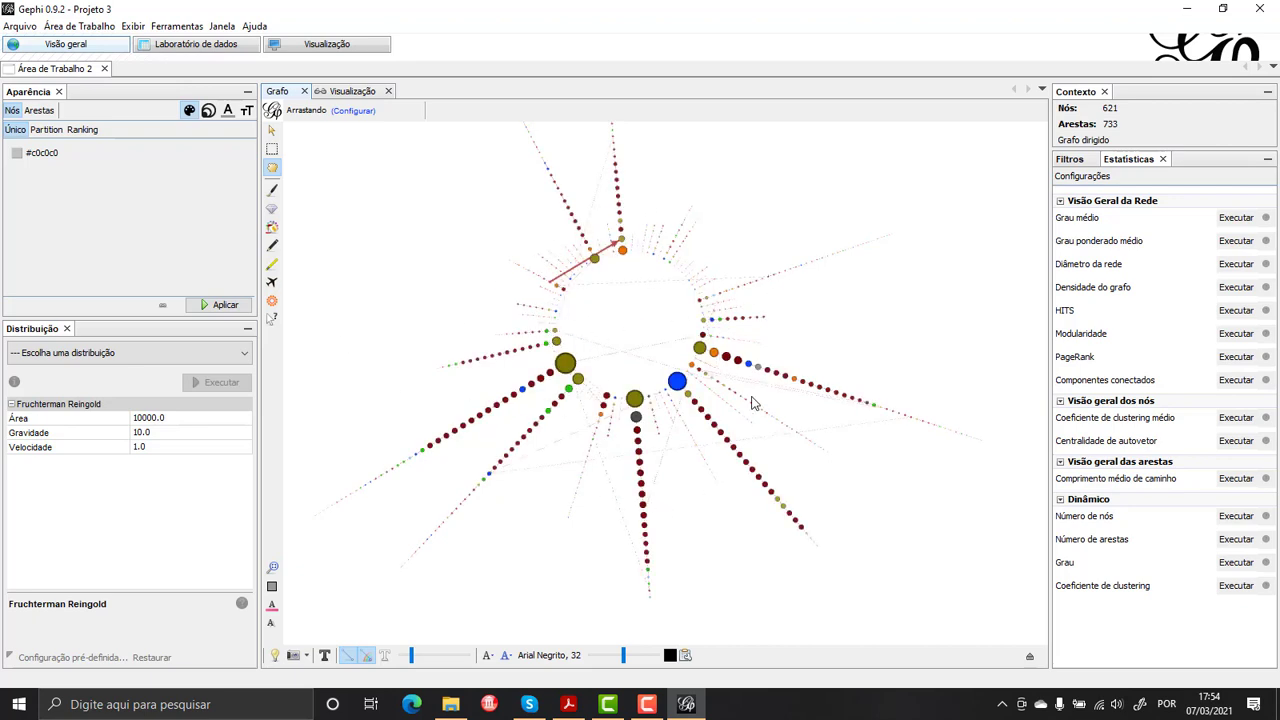
scroll(652, 292, up, 1)
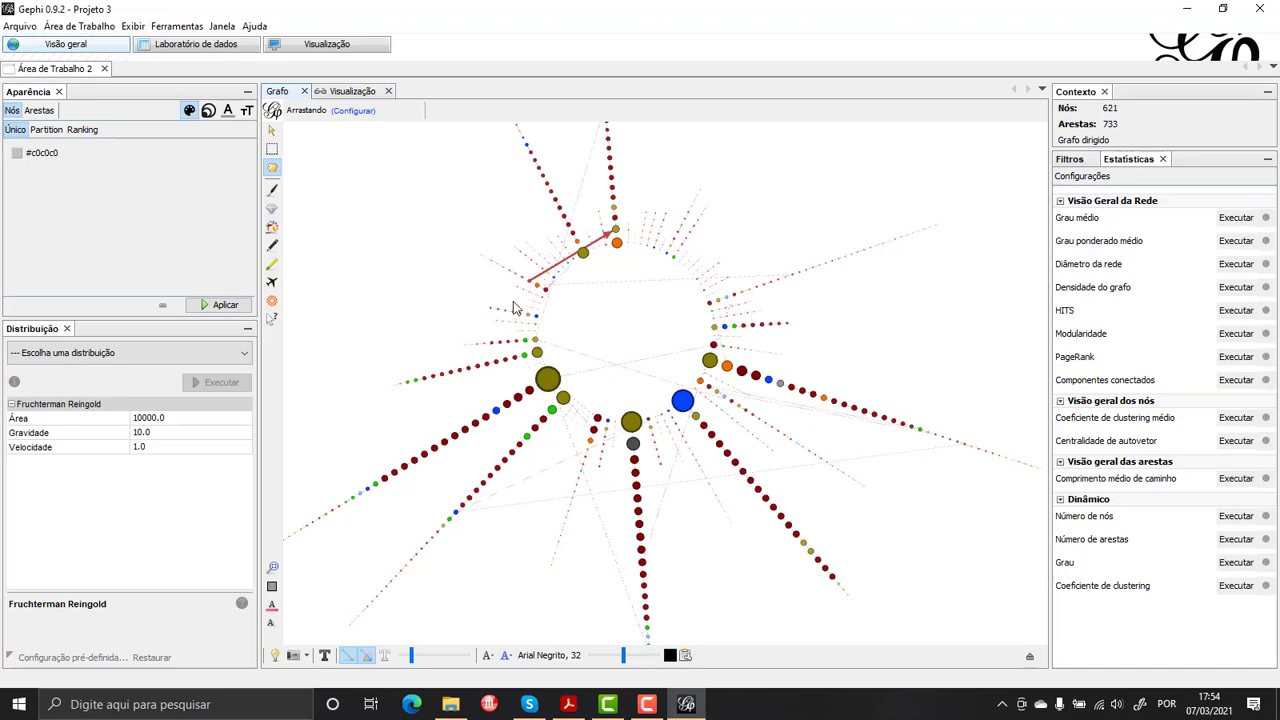
click(186, 47)
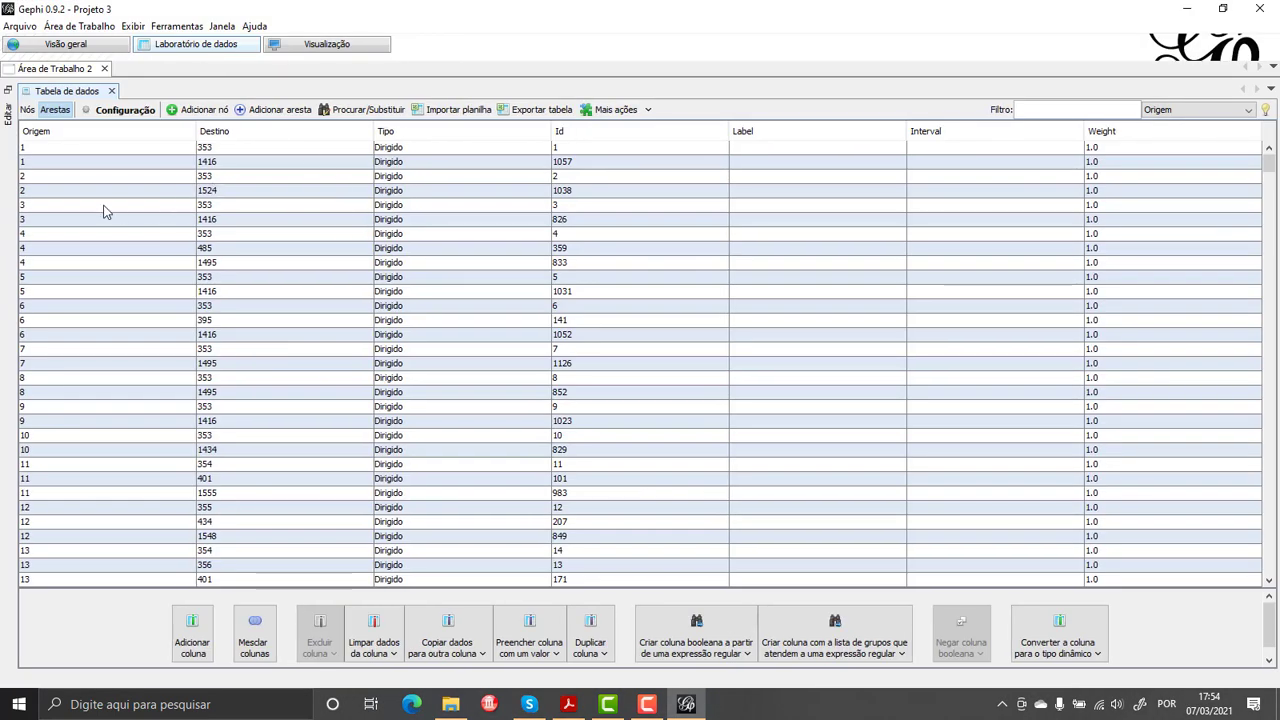
click(27, 110)
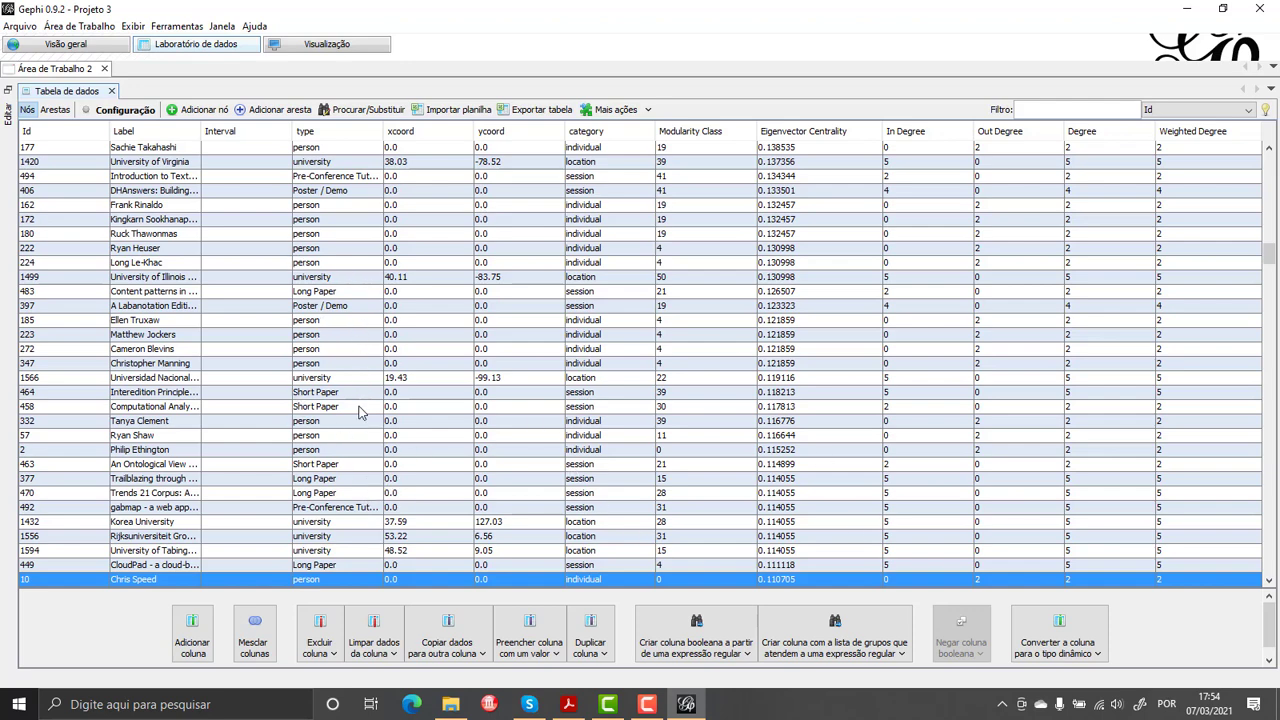
click(55, 109)
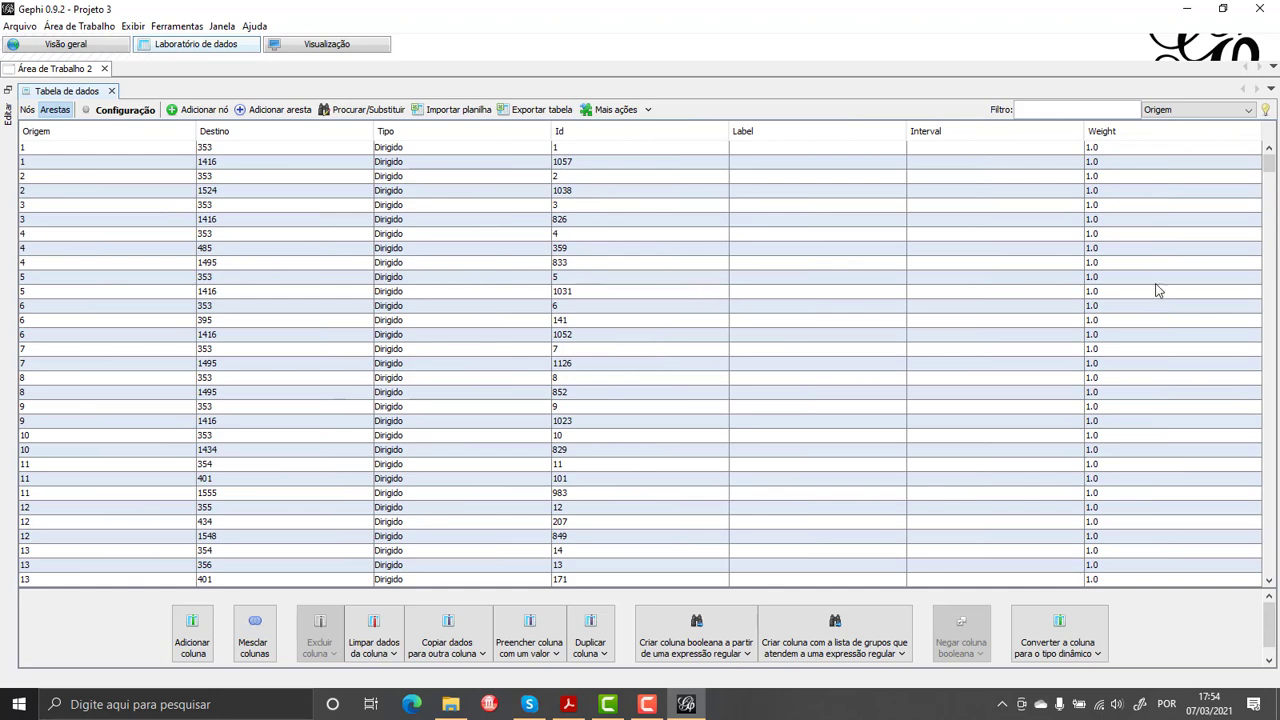
click(84, 45)
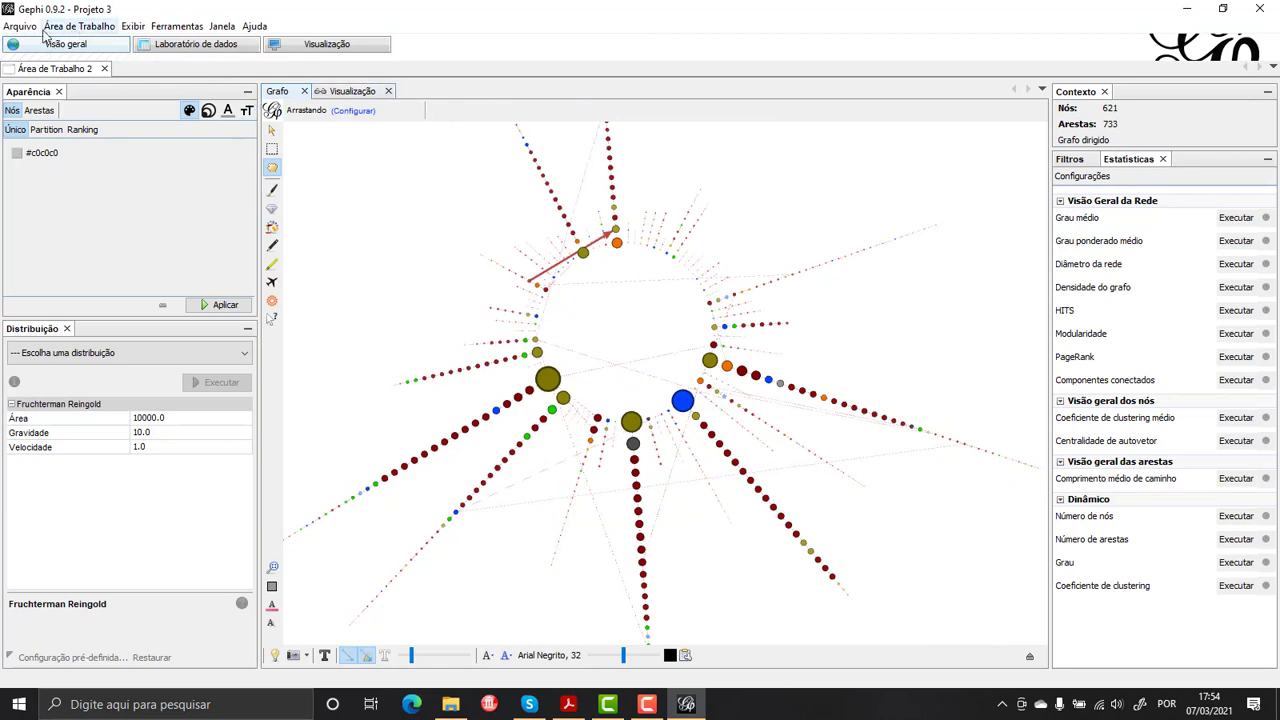
click(19, 26)
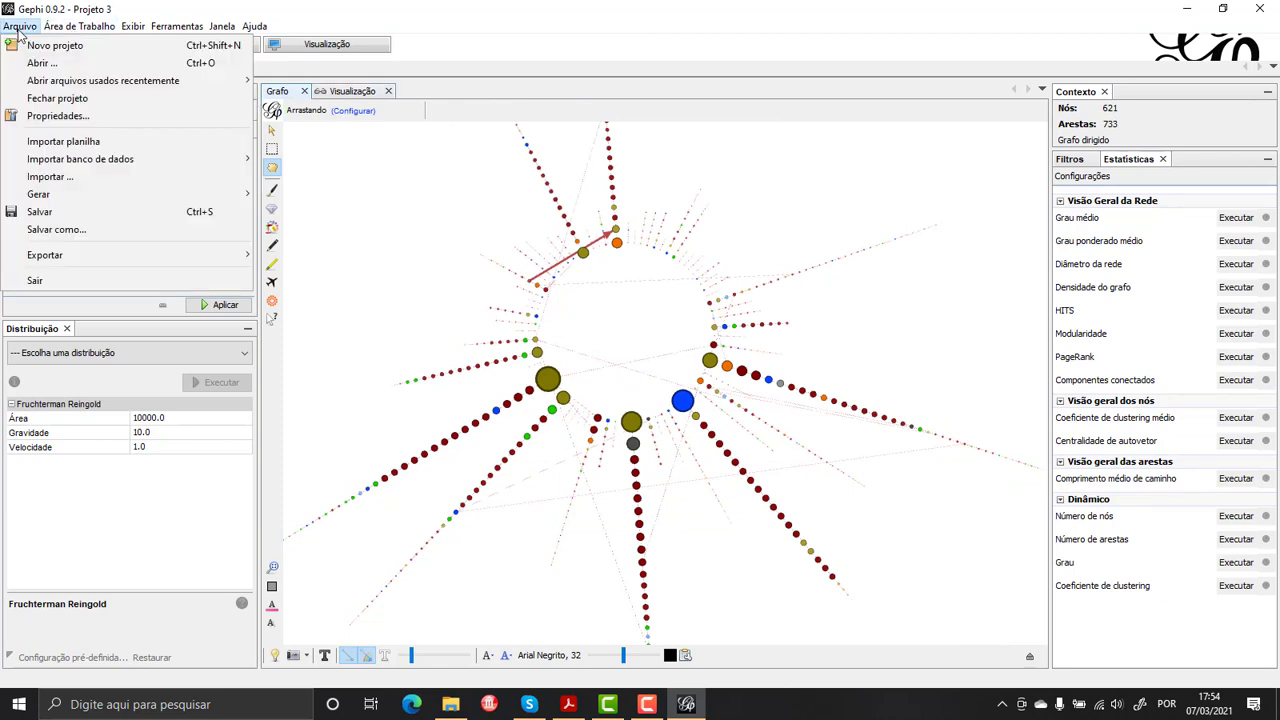
click(274, 13)
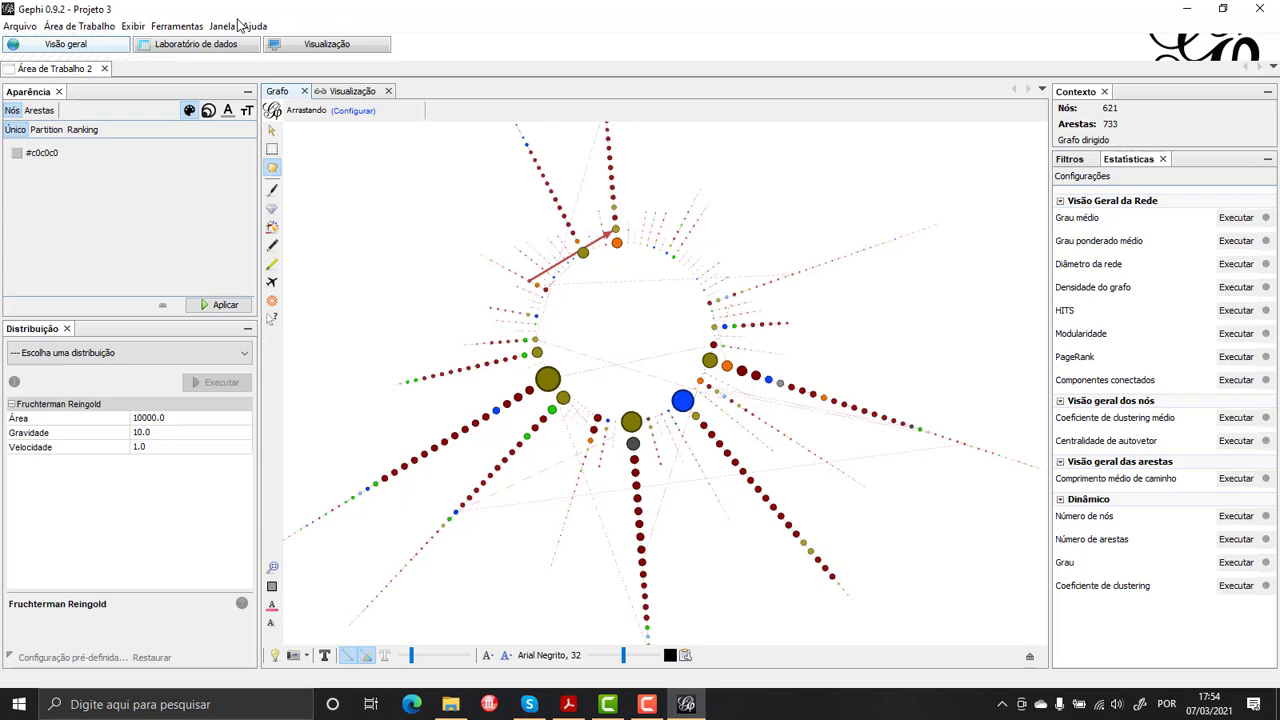
click(20, 27)
click(203, 7)
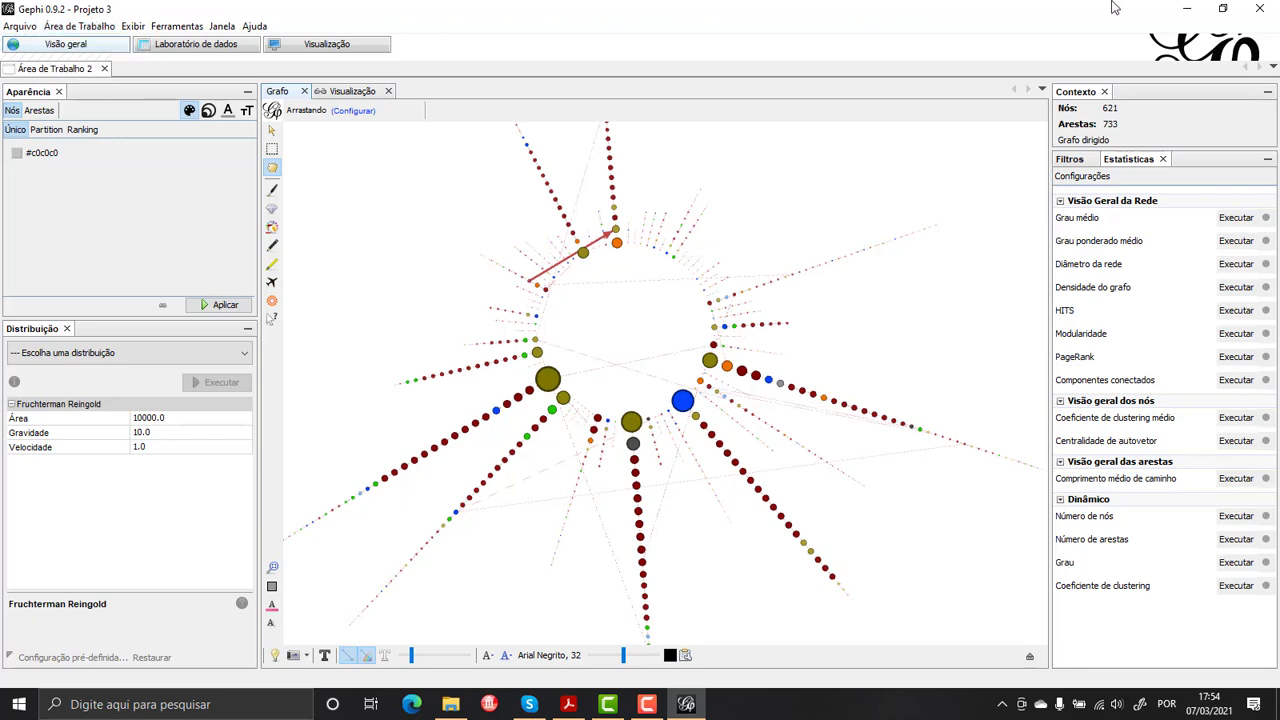